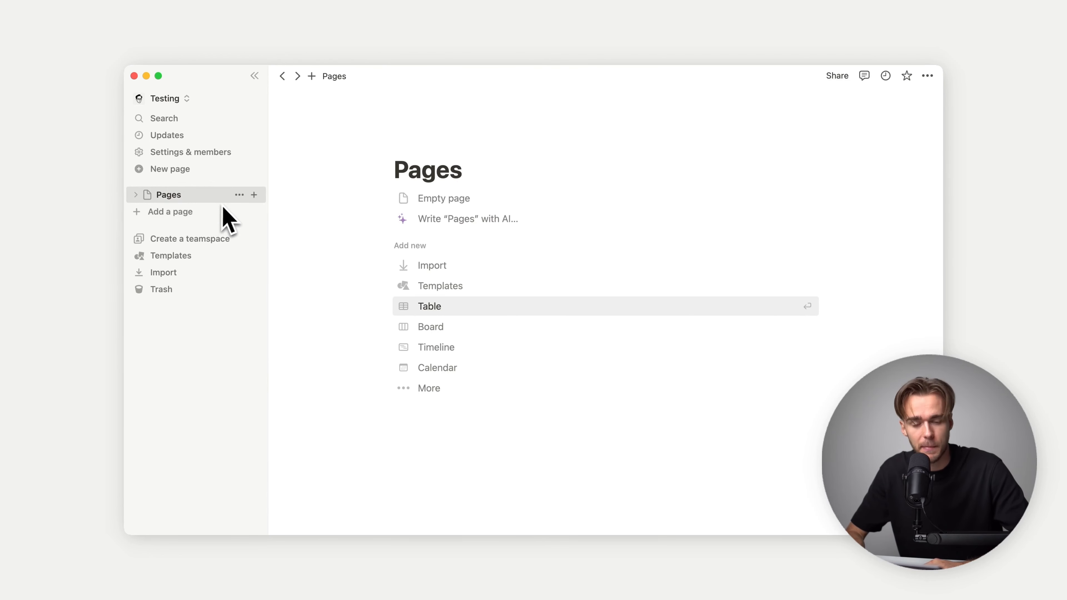
# Step: Rename the page to "Page" and write "Write things down..." in its empty body
pyautogui.press('BackSpace')
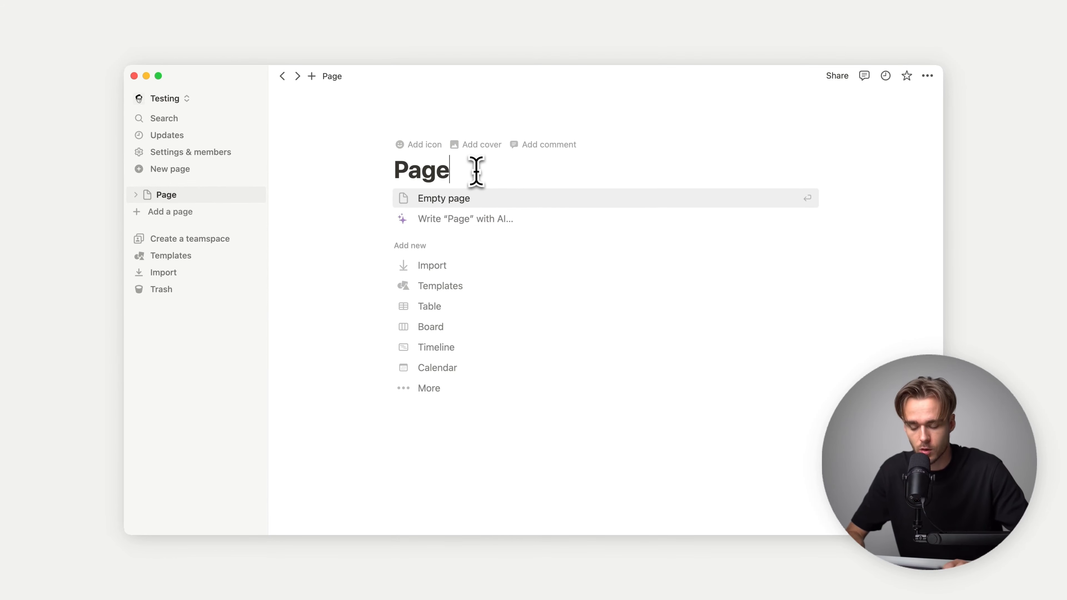
pyautogui.press('Return')
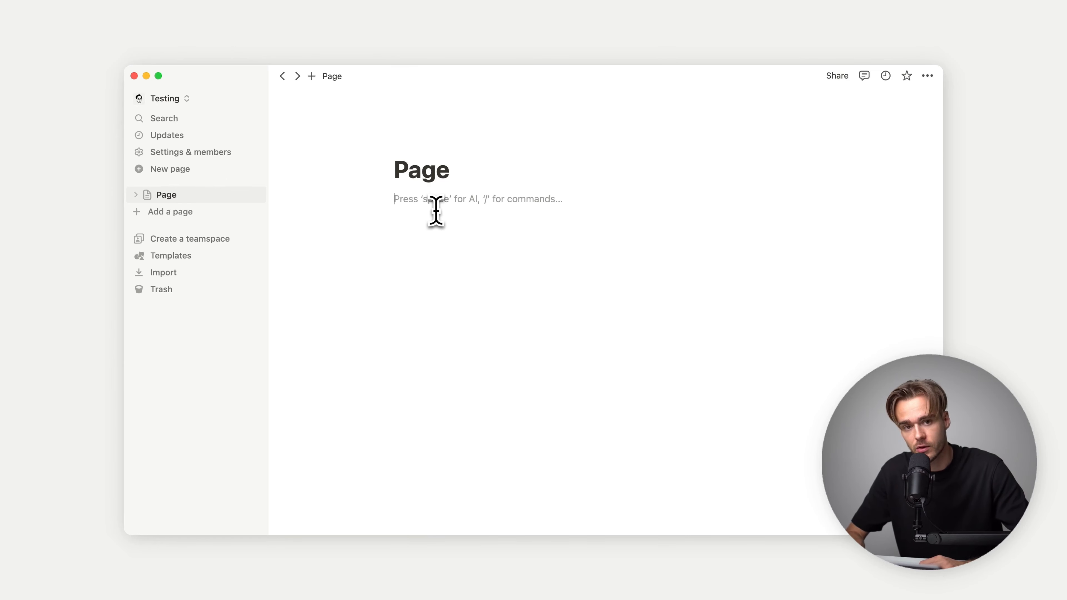
pyautogui.write('Write thing')
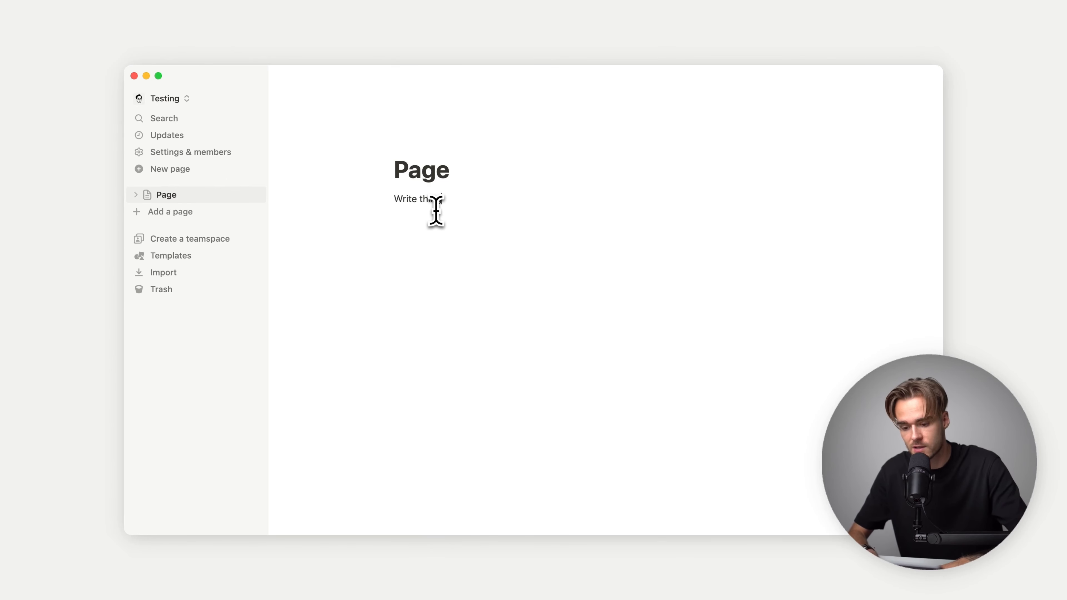
pyautogui.write('s down...')
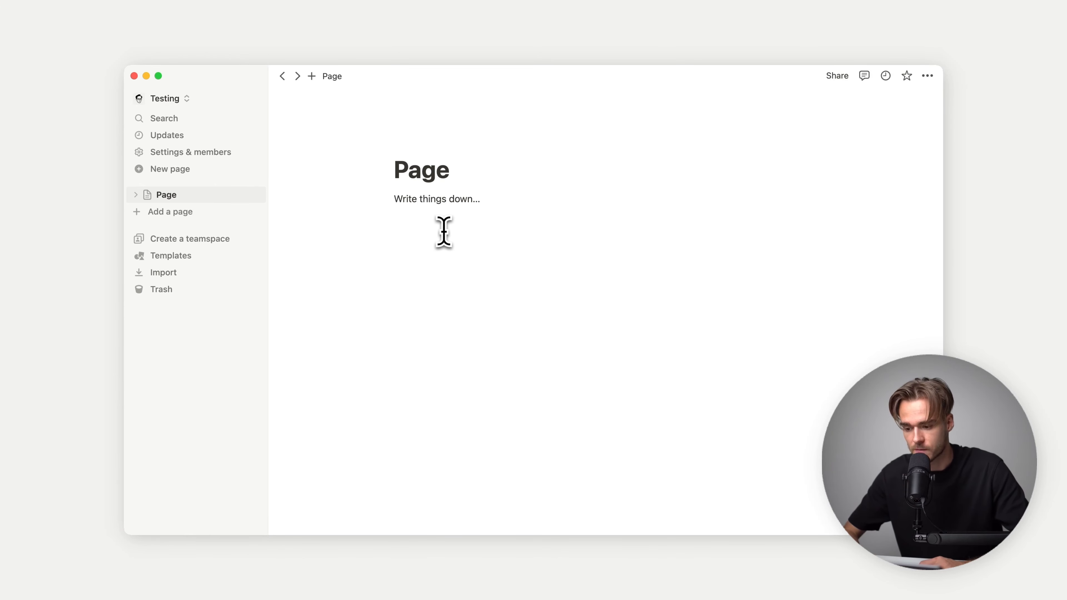
# Step: Insert a nested page titled "Sub page" above the "Write things down..." text and return to the parent page
pyautogui.click(455, 175)
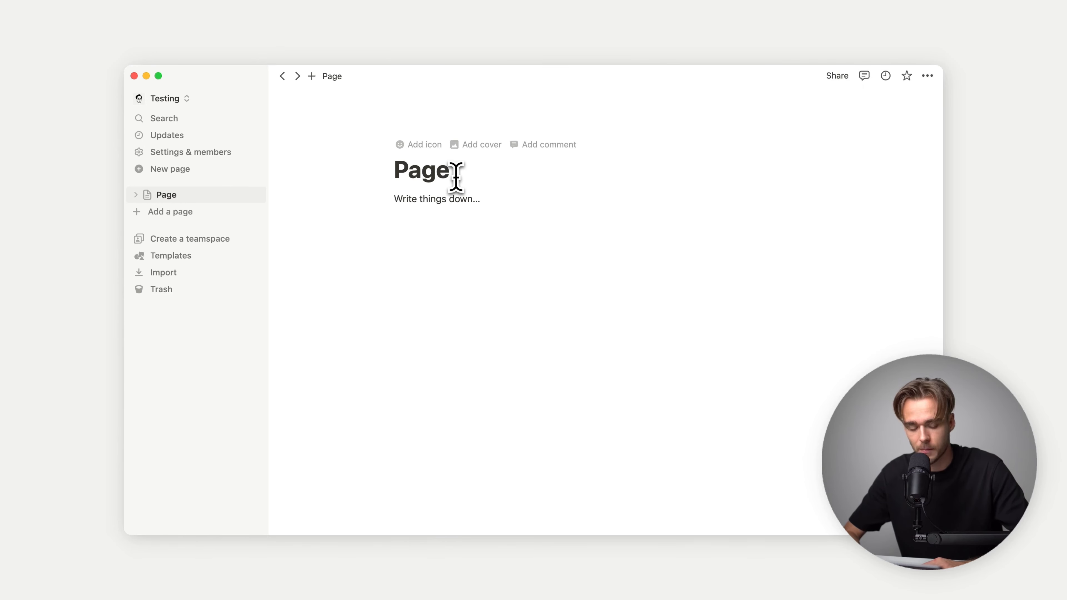
pyautogui.press('Return')
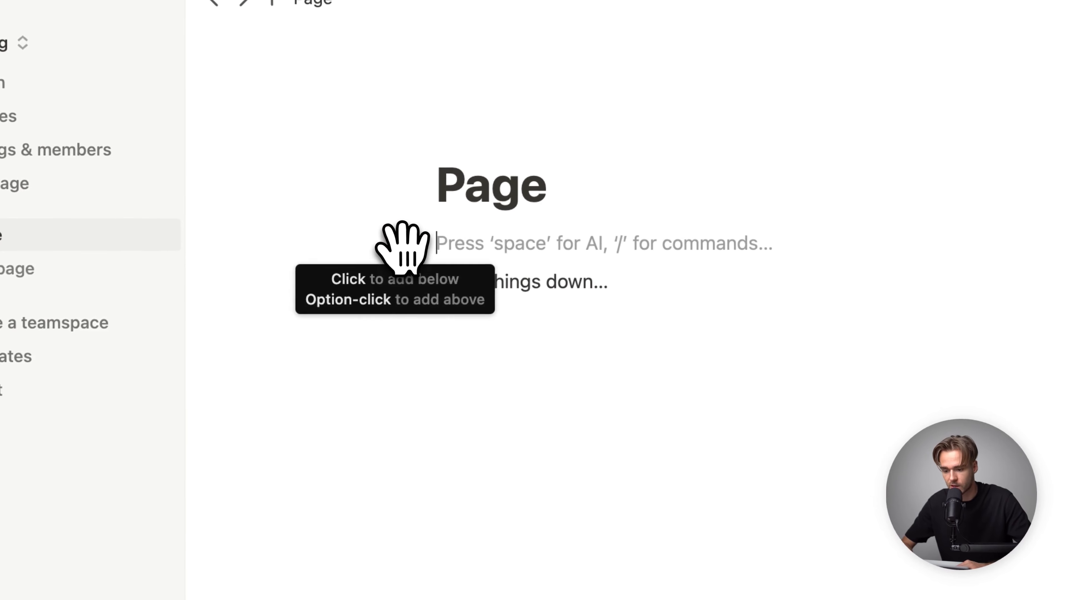
pyautogui.click(402, 246)
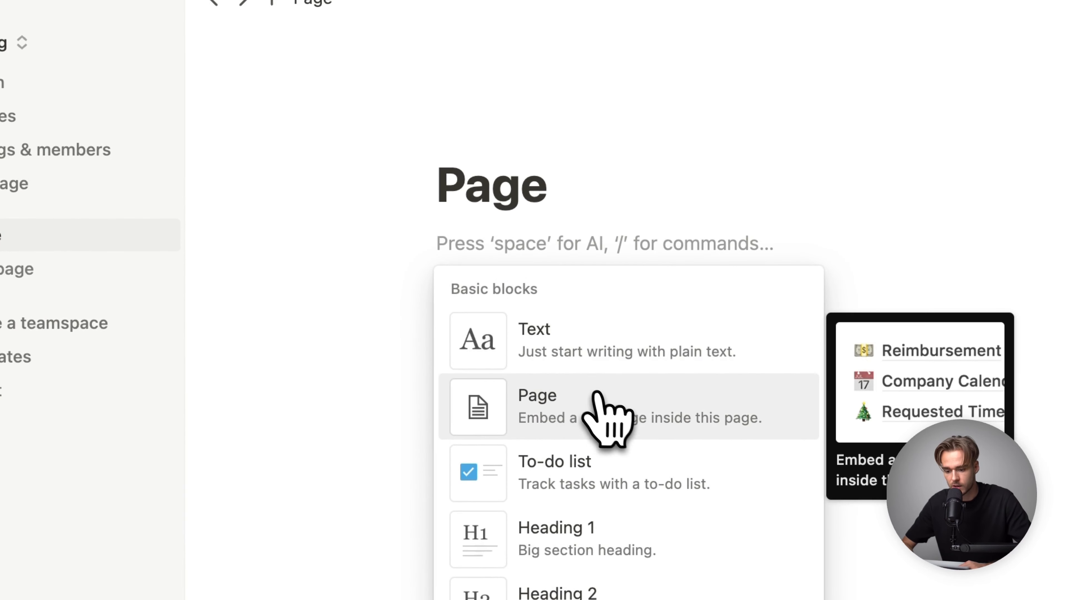
pyautogui.click(598, 396)
pyautogui.write('Sub ')
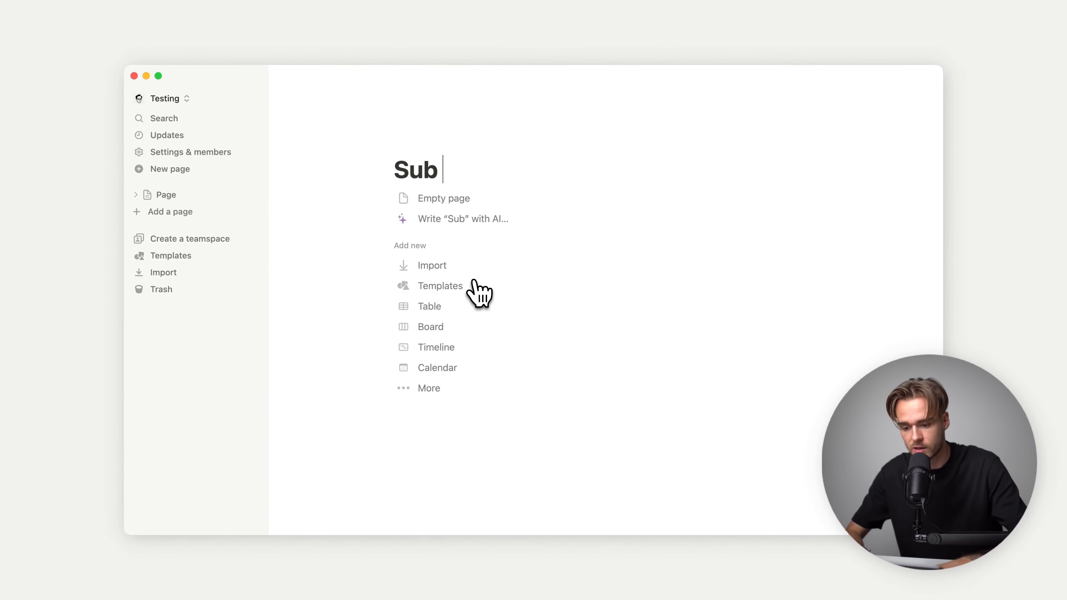
pyautogui.write('page')
pyautogui.press('Down')
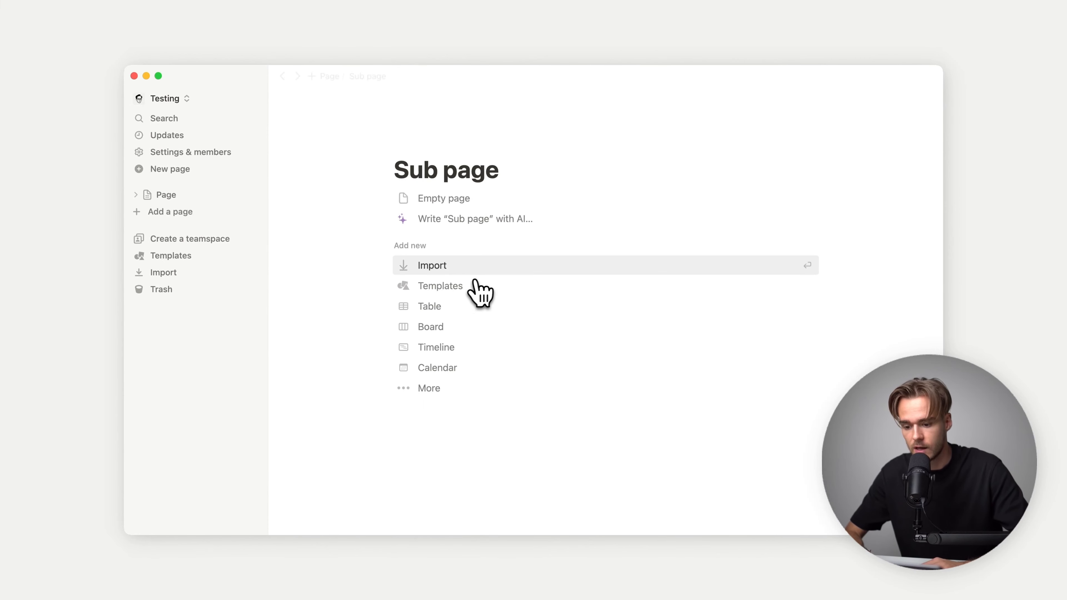
pyautogui.click(293, 211)
pyautogui.click(431, 171)
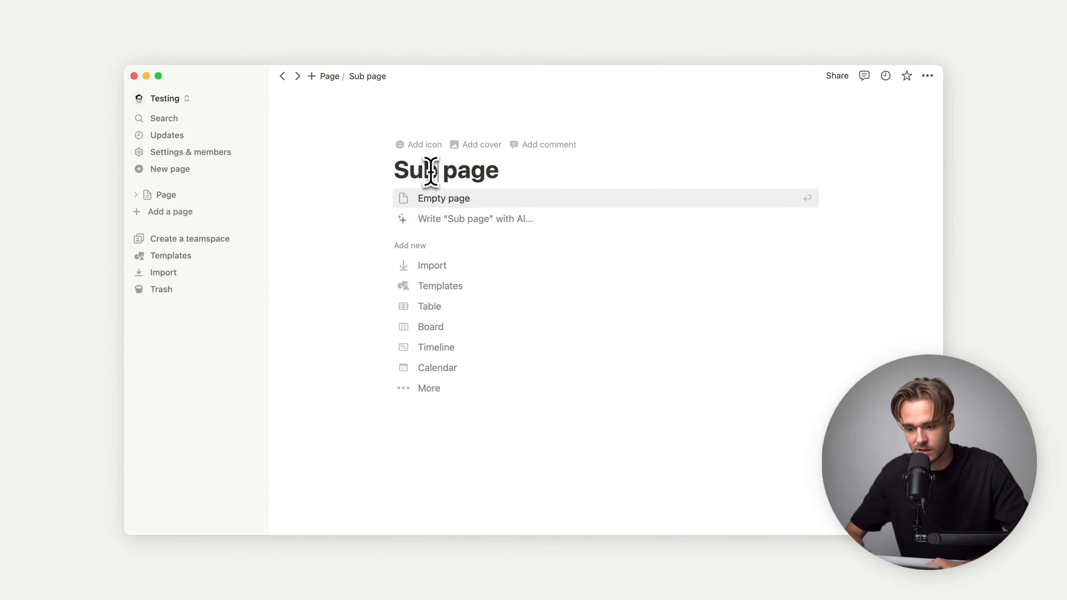
pyautogui.click(329, 76)
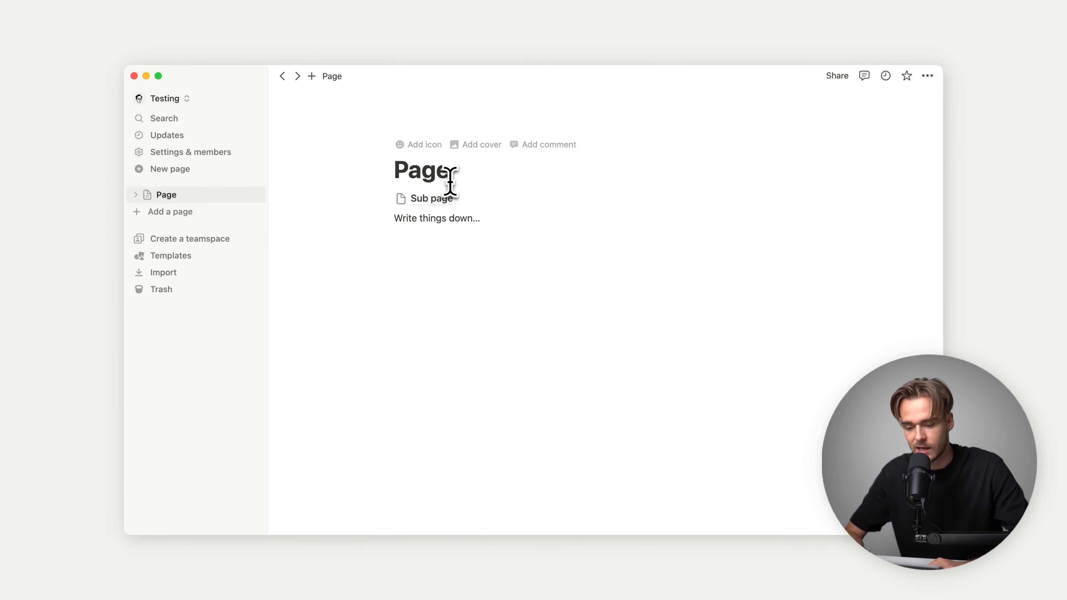
# Step: Expand the nested pages of "Page", delete "Sub page" and undo the deletion
pyautogui.click(136, 195)
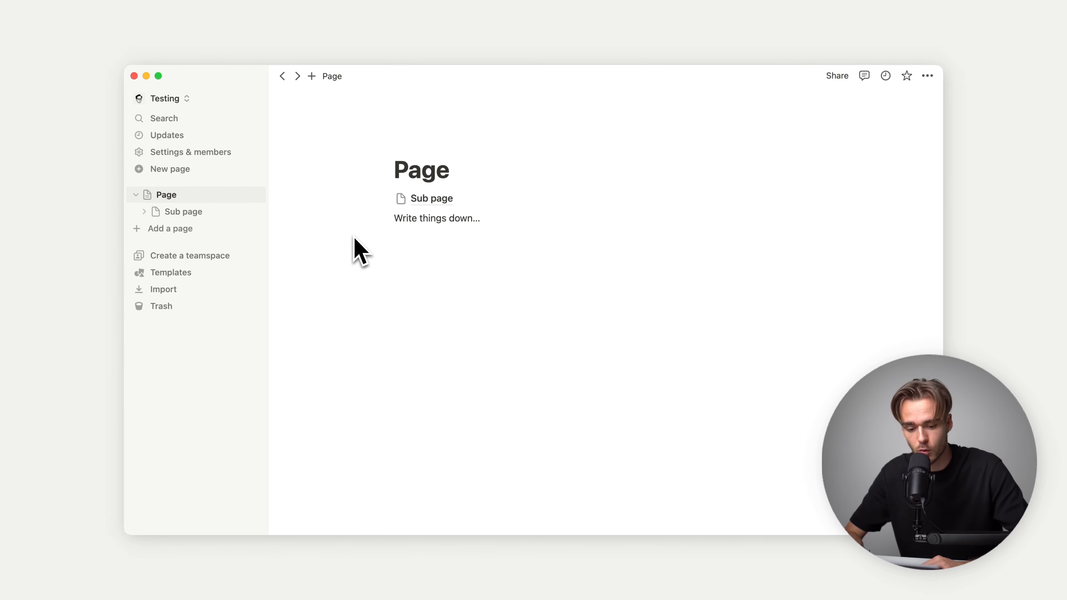
pyautogui.moveTo(387, 200)
pyautogui.mouseDown()
pyautogui.moveTo(388, 232)
pyautogui.moveTo(388, 197)
pyautogui.moveTo(393, 209)
pyautogui.mouseUp()
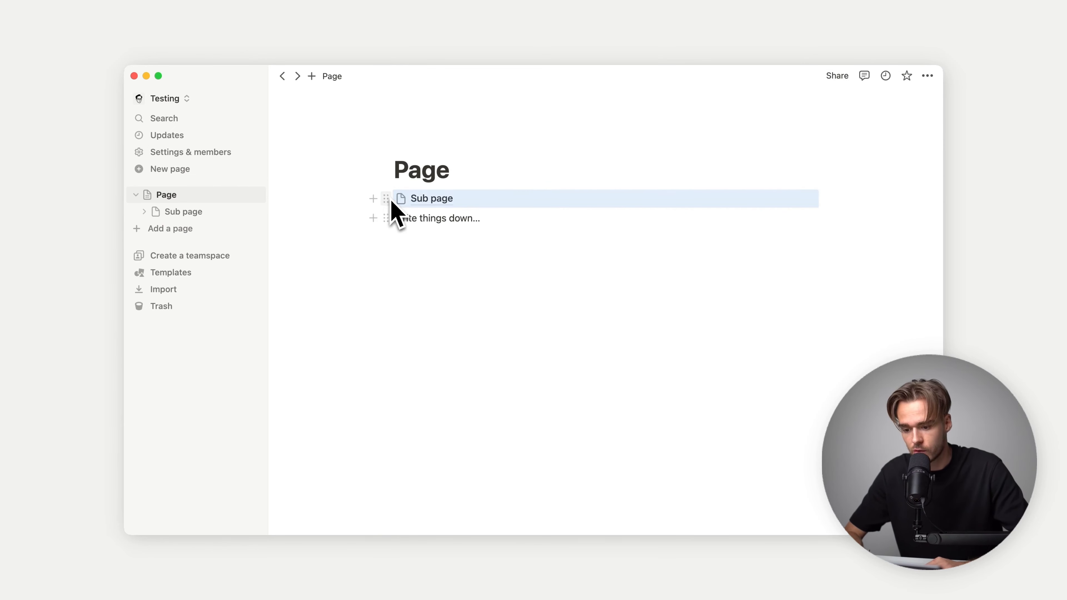
pyautogui.rightClick(240, 212)
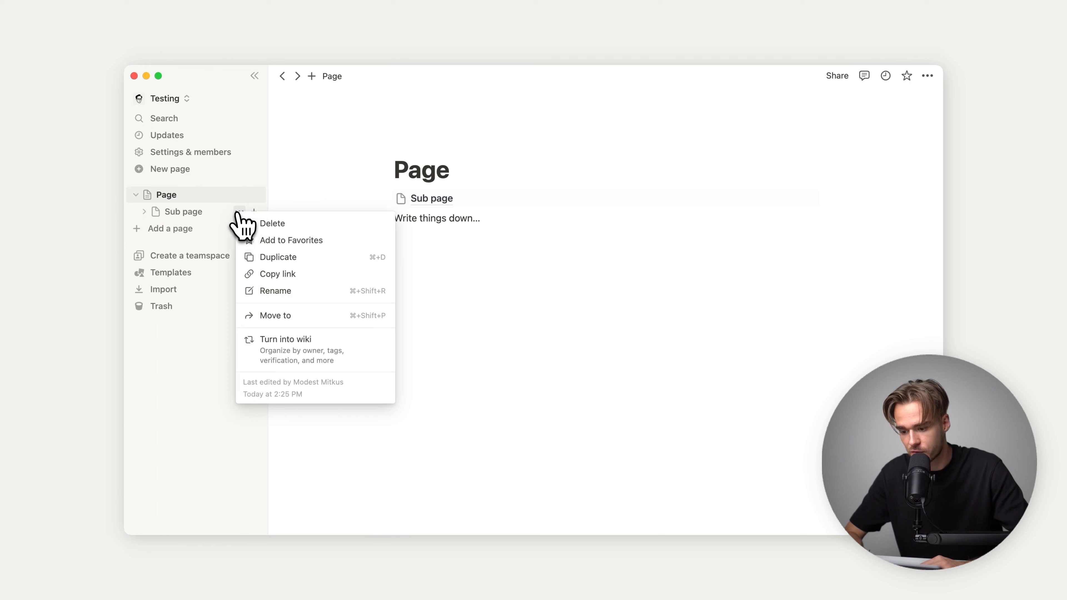
pyautogui.click(266, 223)
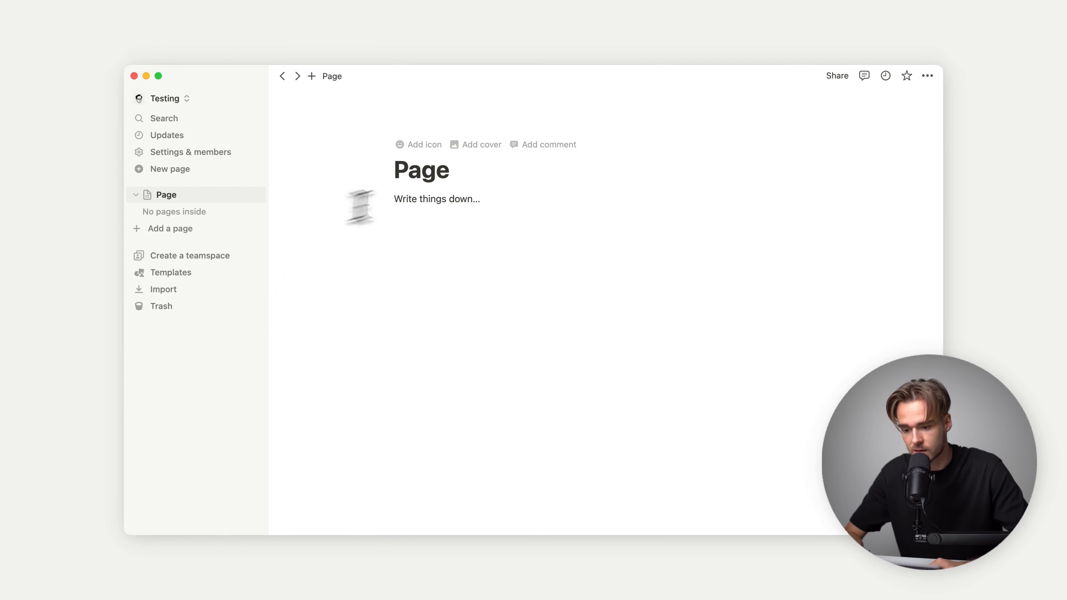
pyautogui.click(490, 171)
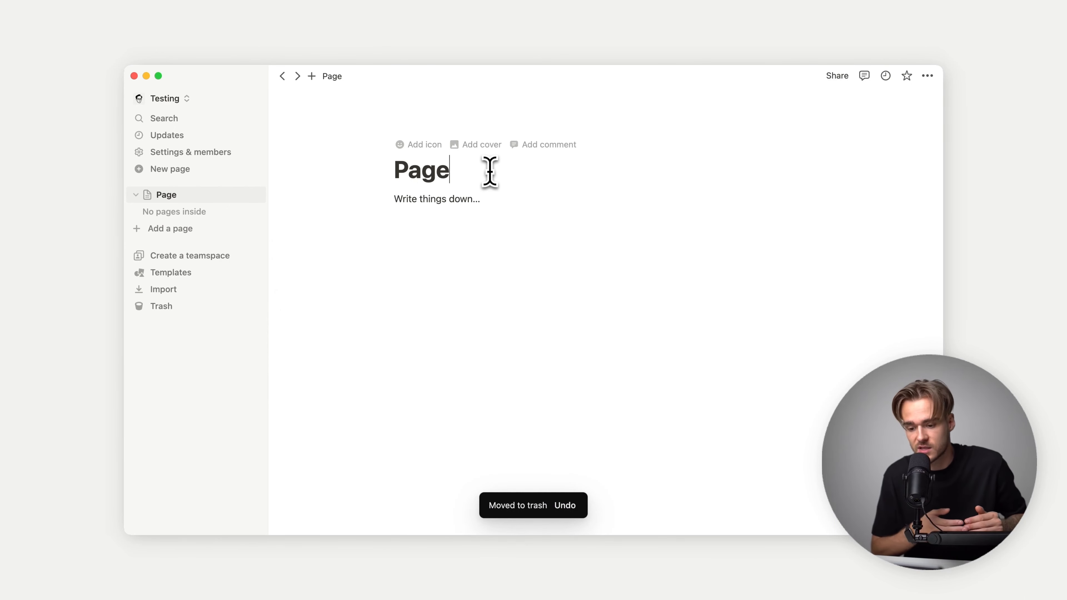
pyautogui.press('super+z')
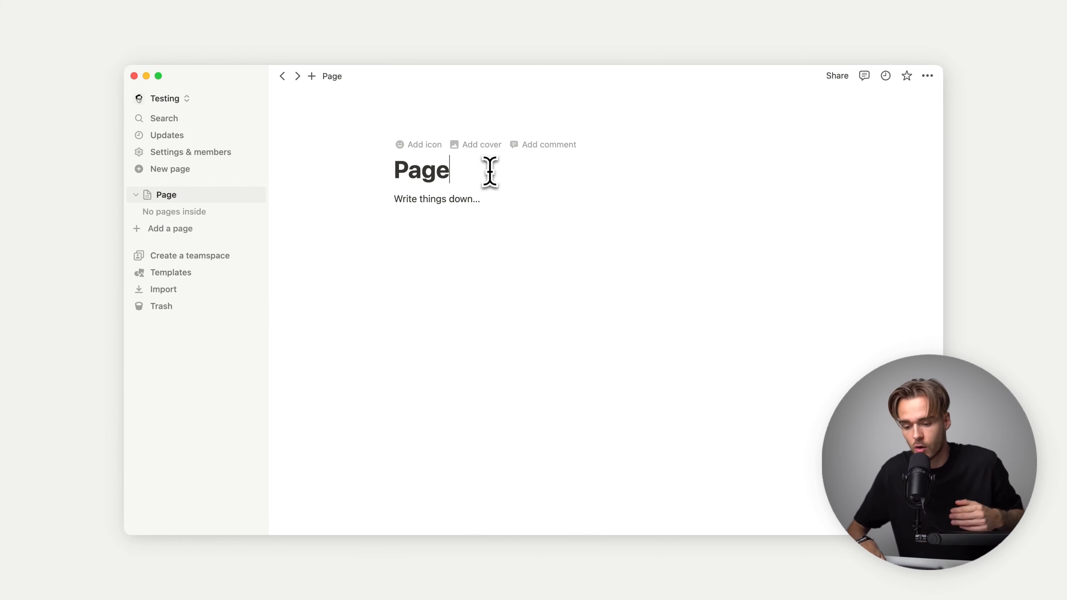
# Step: Open "Sub page" as an empty page and insert a nested page titled "Sub sub page" in it
pyautogui.click(445, 200)
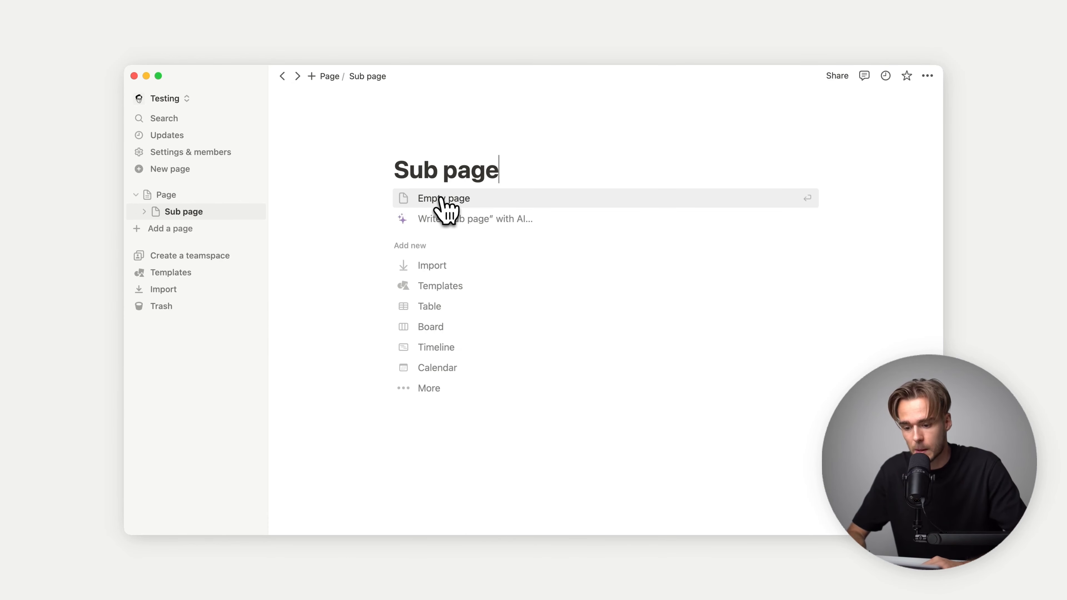
pyautogui.click(452, 203)
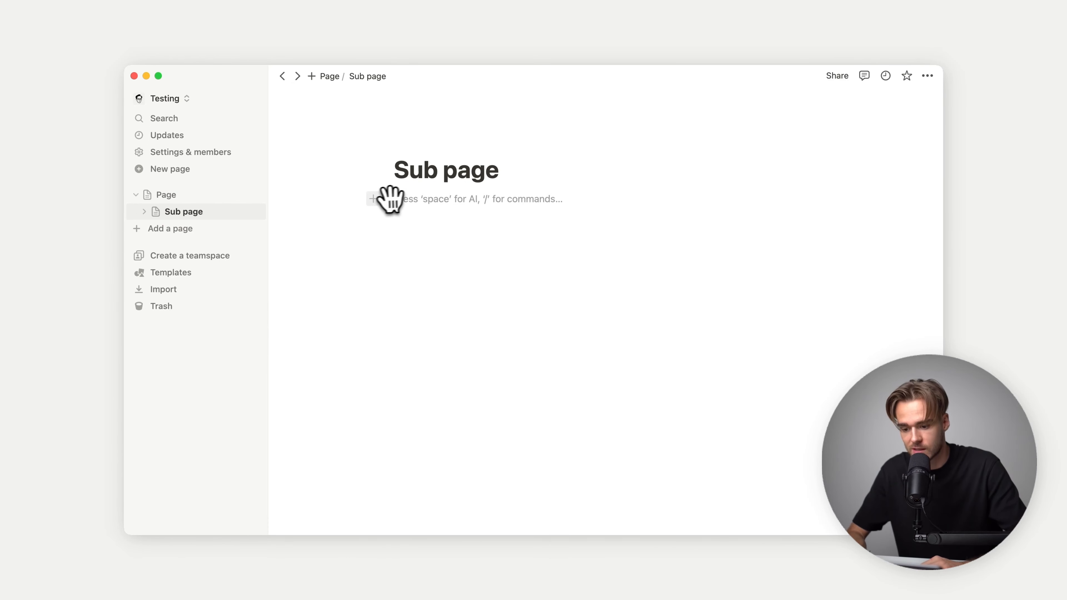
pyautogui.click(376, 199)
pyautogui.click(445, 278)
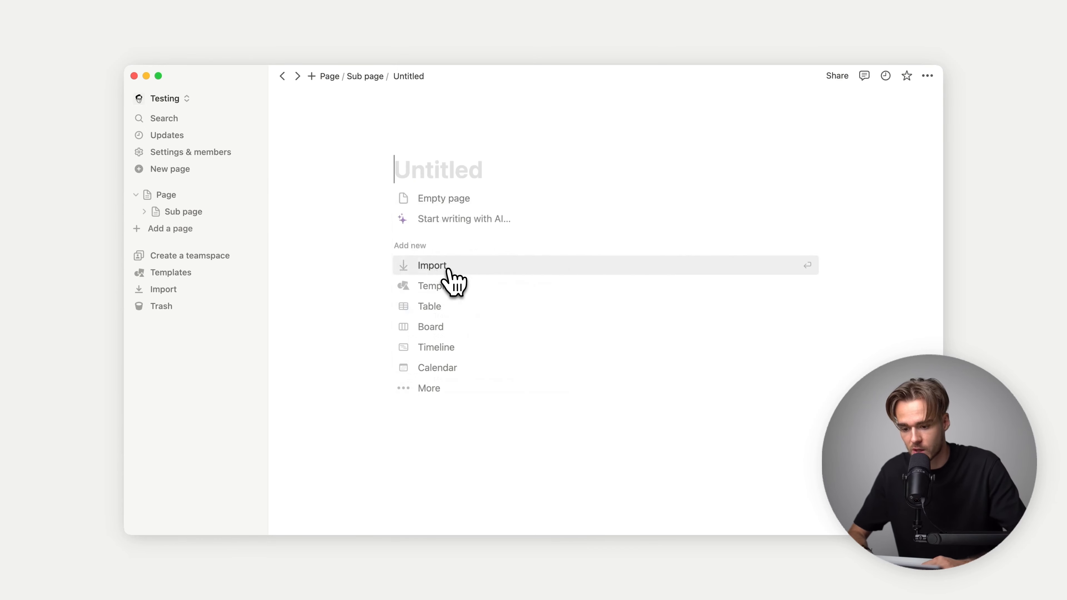
pyautogui.write('Sub ')
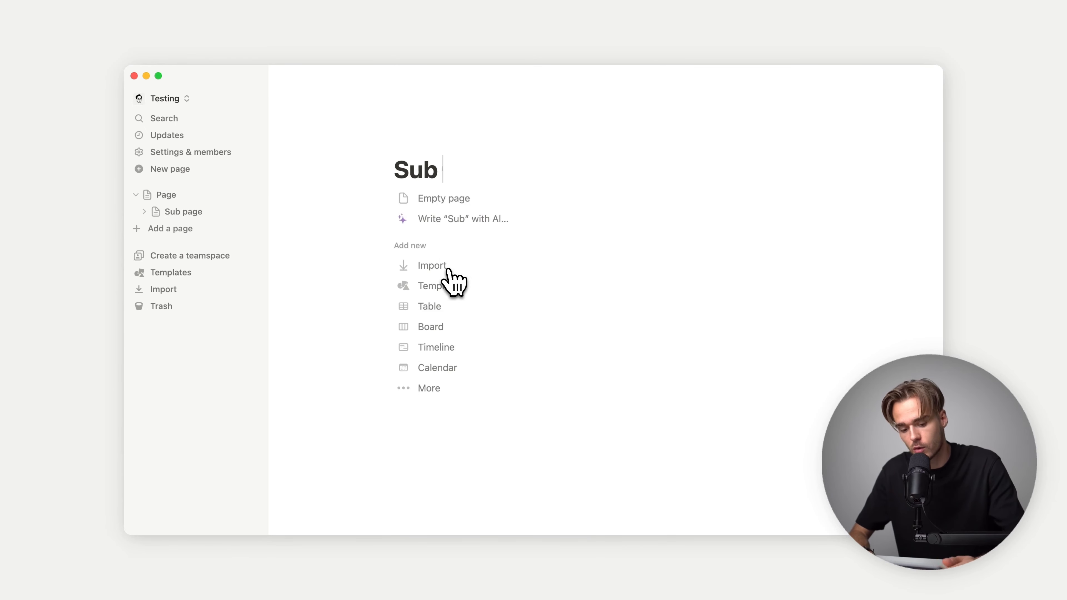
pyautogui.write('sub page')
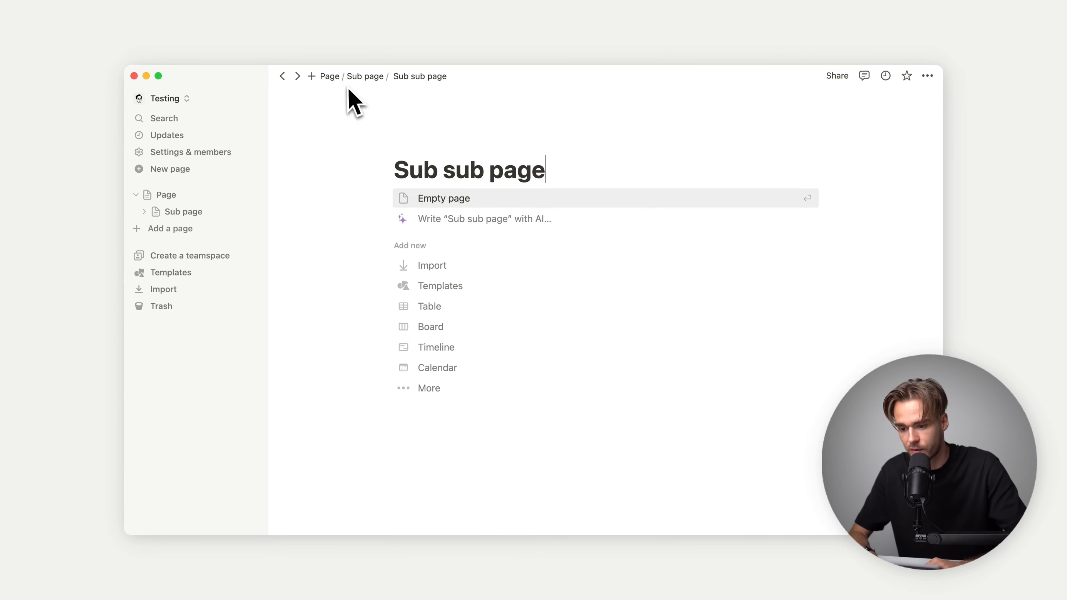
# Step: Go back to the top-level "Page", reopen "Sub sub page" through "Sub page", and return to "Page"
pyautogui.click(330, 76)
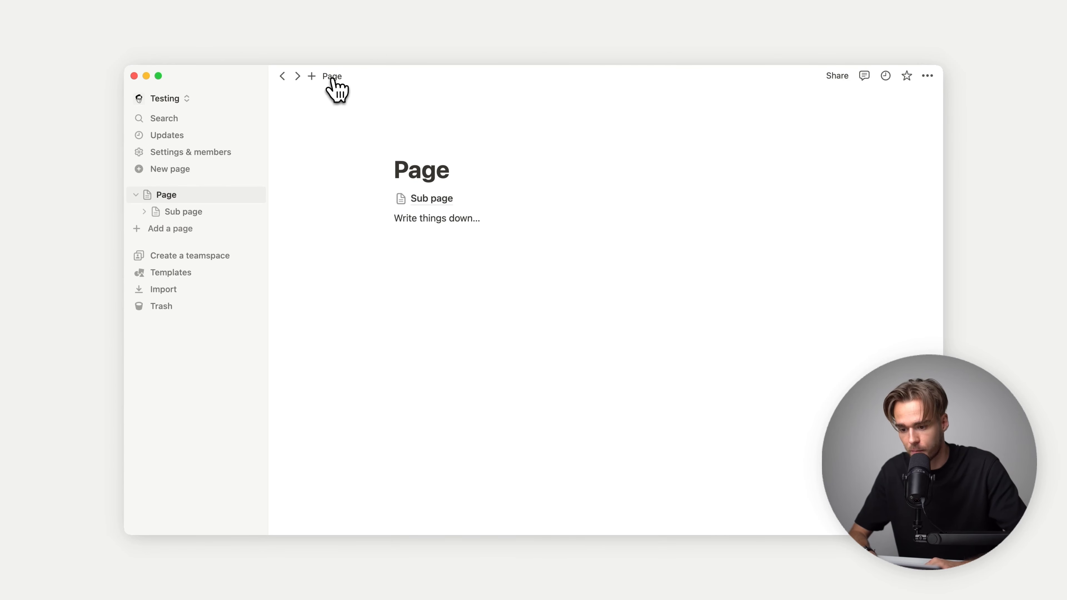
pyautogui.click(426, 199)
pyautogui.click(433, 204)
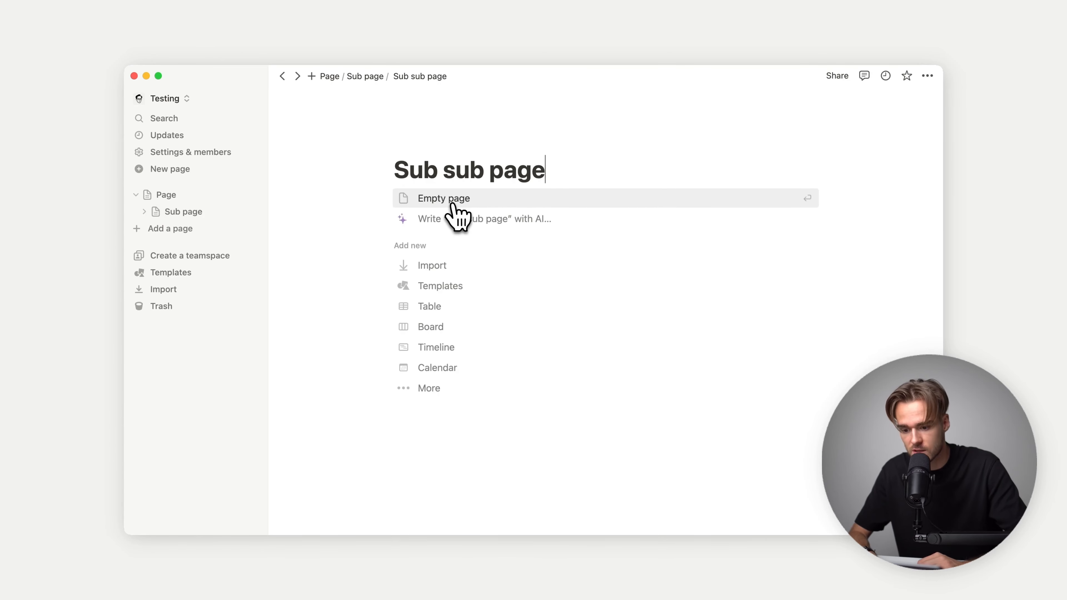
pyautogui.click(331, 78)
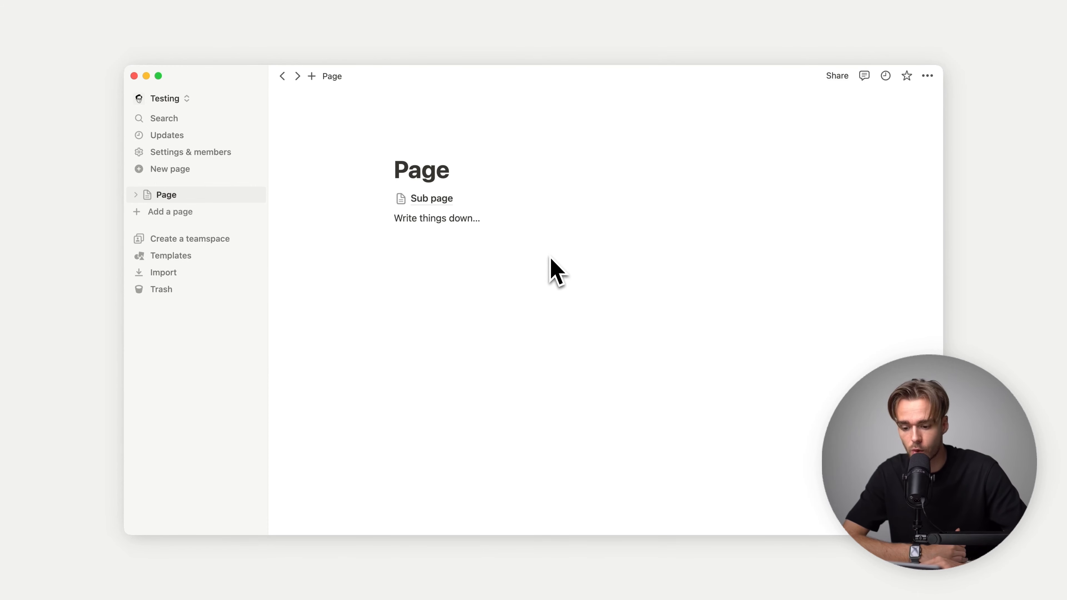
# Step: Navigate from "Page" down to "Sub sub page", go back up one parent level at a time, and revisit "Sub page" before returning to "Page"
pyautogui.click(487, 236)
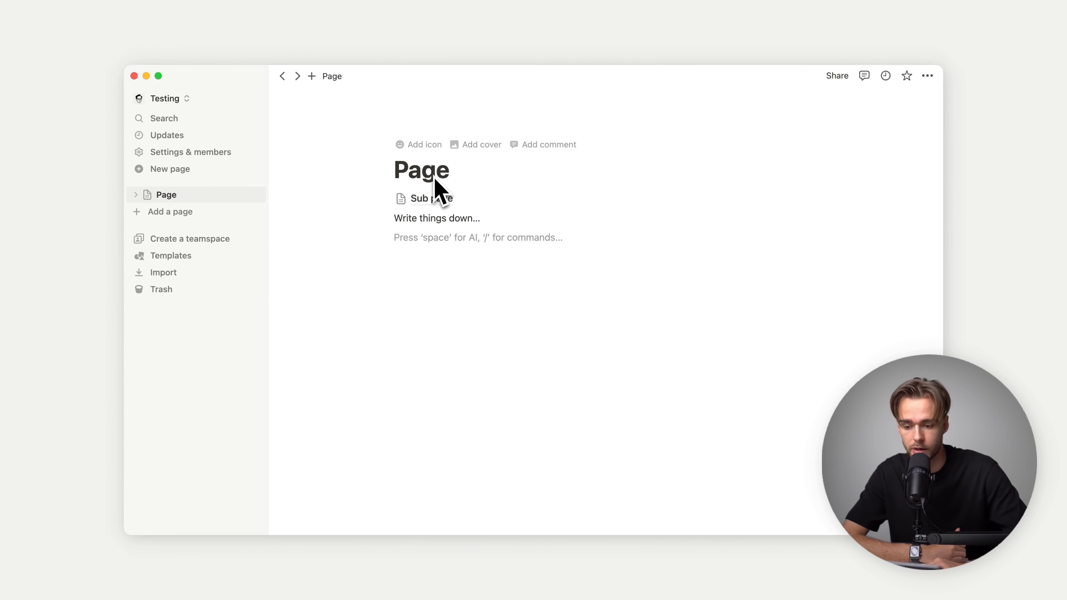
pyautogui.click(435, 200)
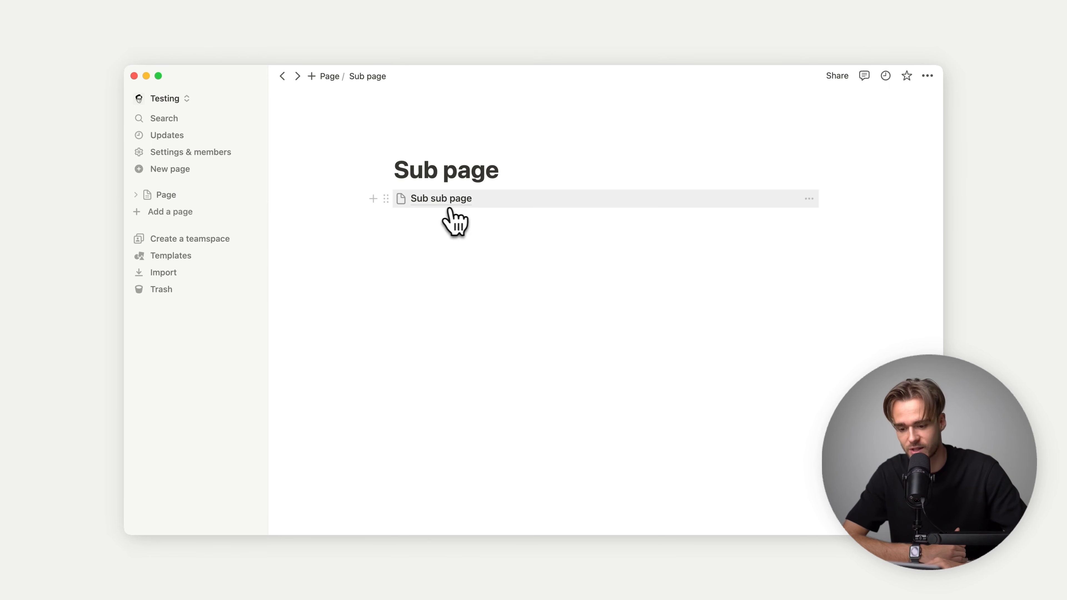
pyautogui.click(436, 204)
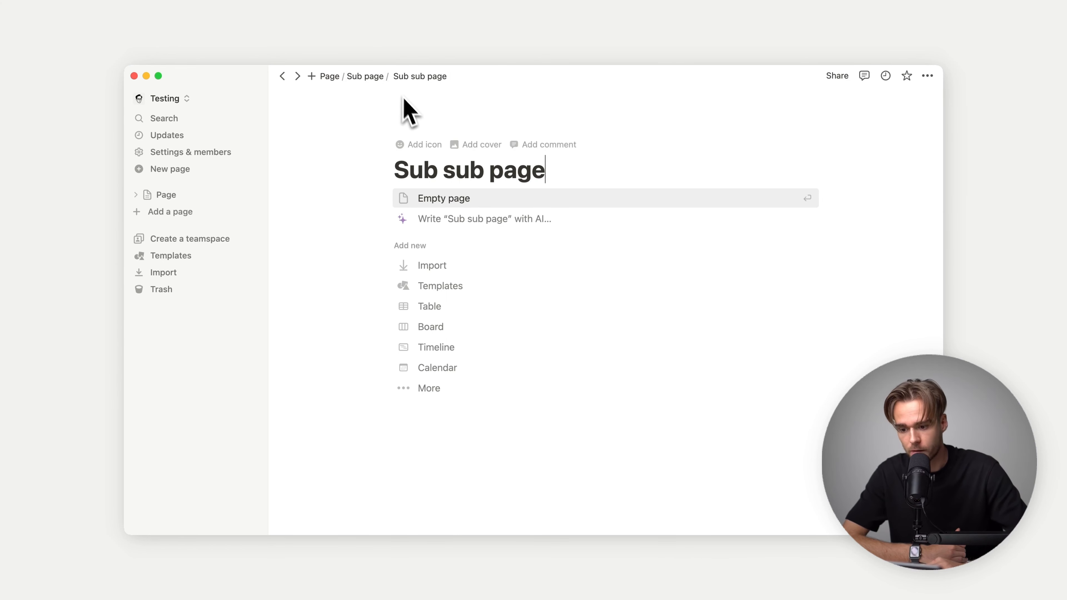
pyautogui.click(412, 79)
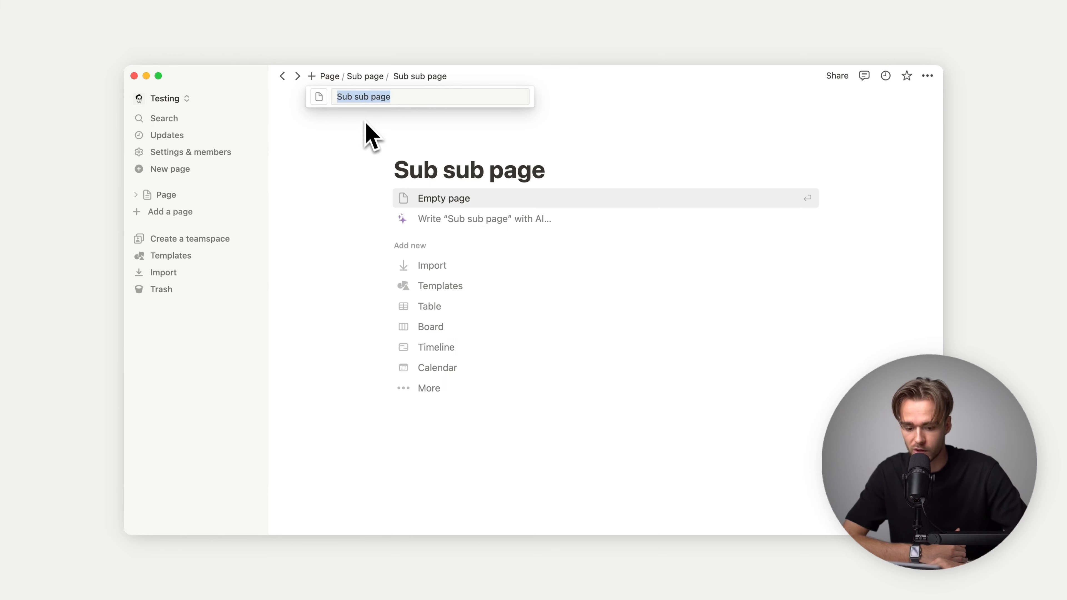
pyautogui.click(383, 138)
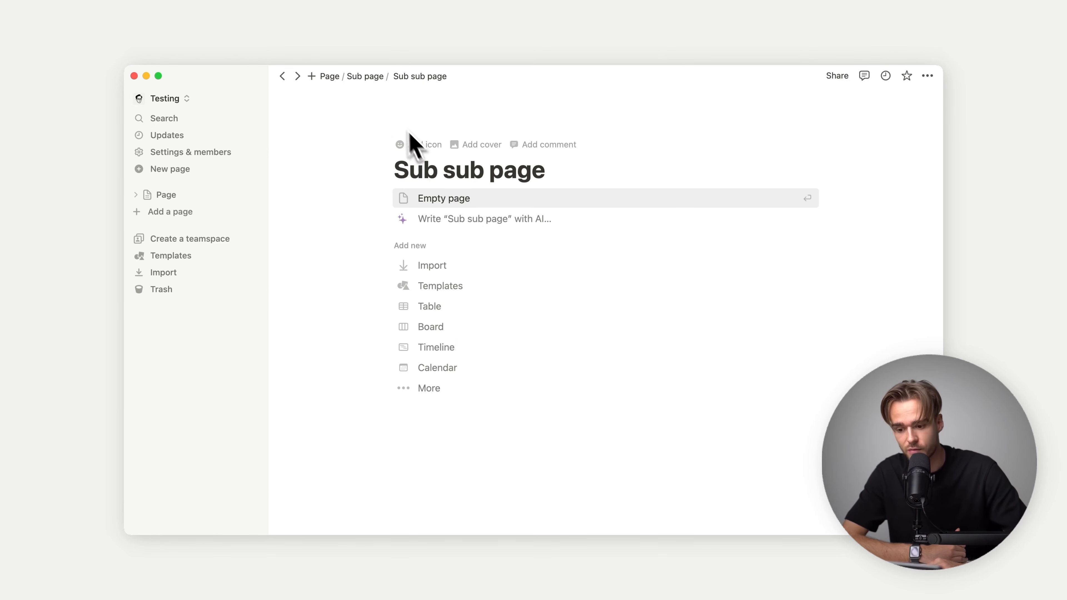
pyautogui.click(372, 78)
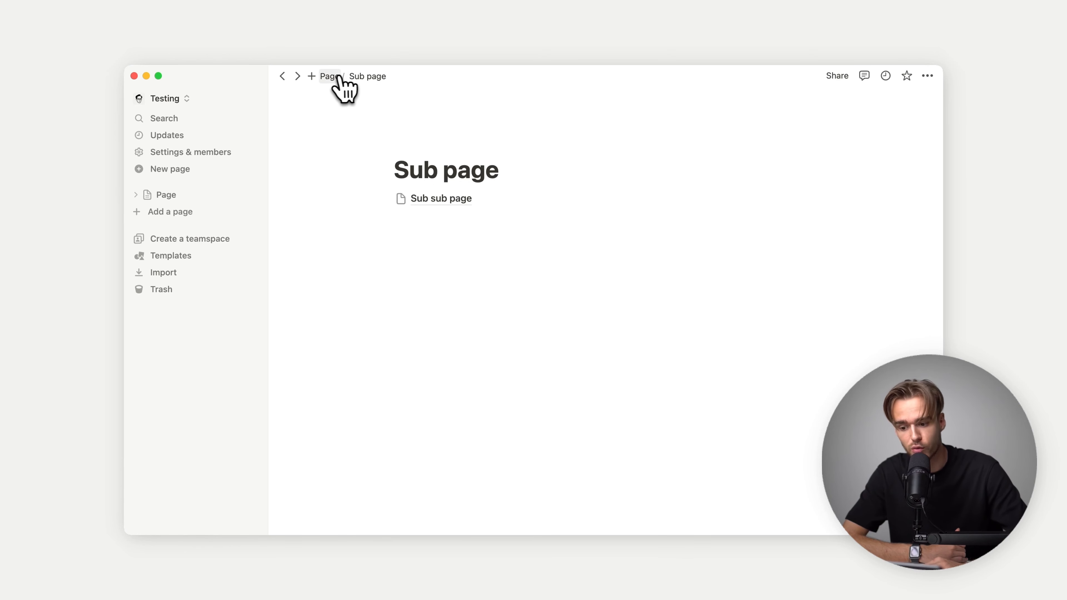
pyautogui.click(329, 76)
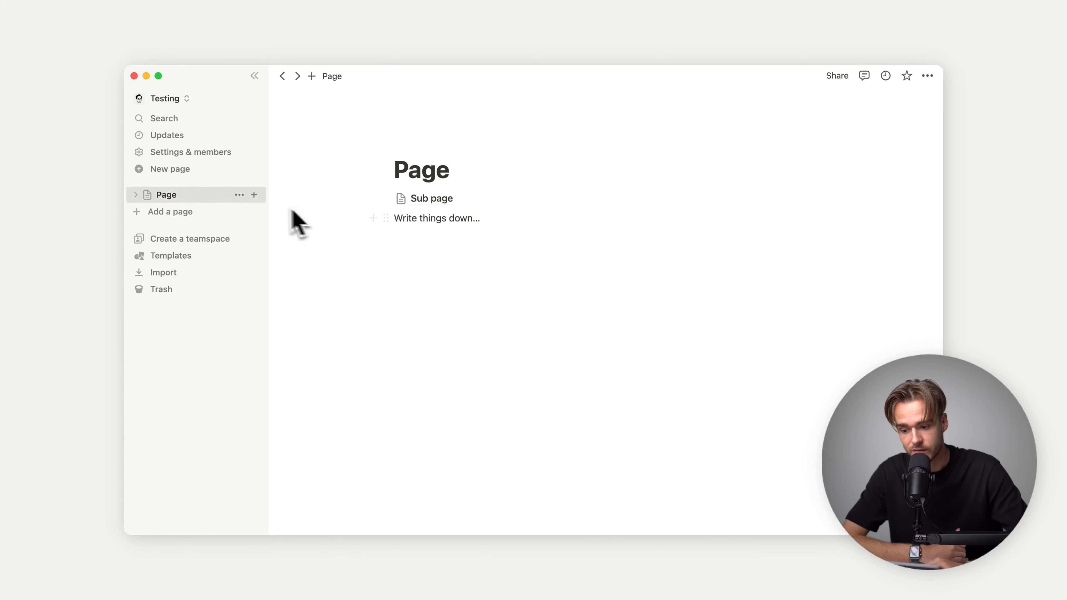
pyautogui.click(425, 200)
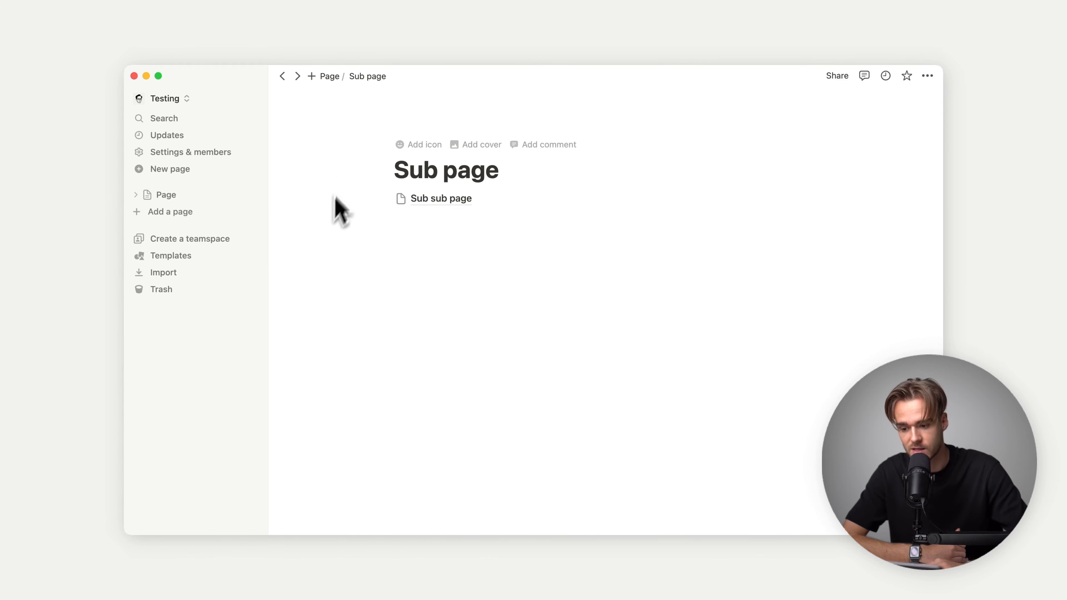
pyautogui.click(332, 79)
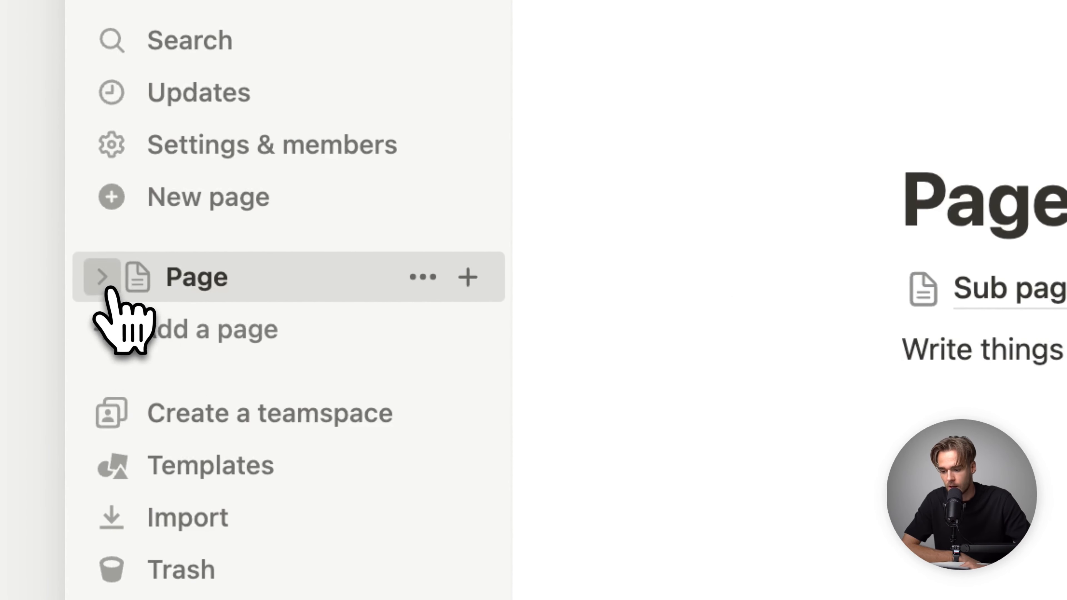
# Step: Expand the page tree down to "Sub sub page" and add a nested page titled "Sub sub sub page" inside it
pyautogui.click(103, 278)
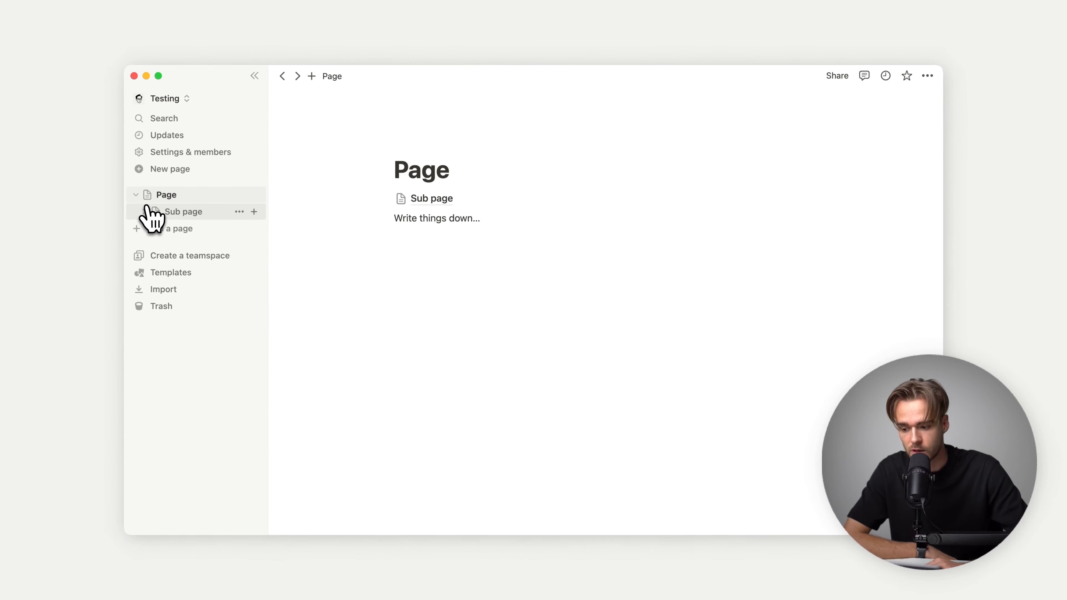
pyautogui.click(145, 212)
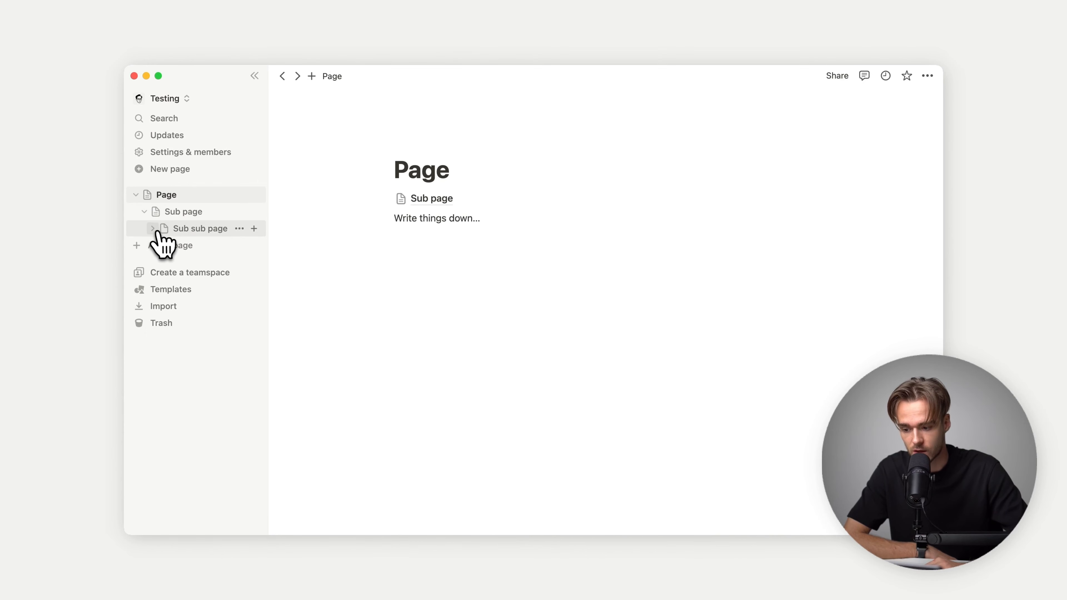
pyautogui.click(152, 228)
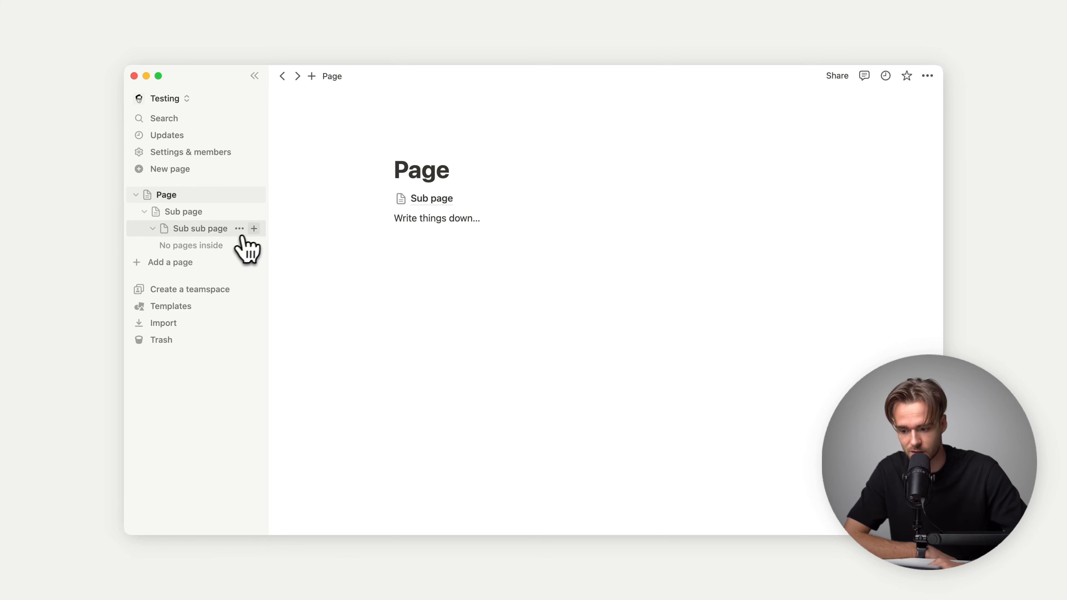
pyautogui.click(254, 228)
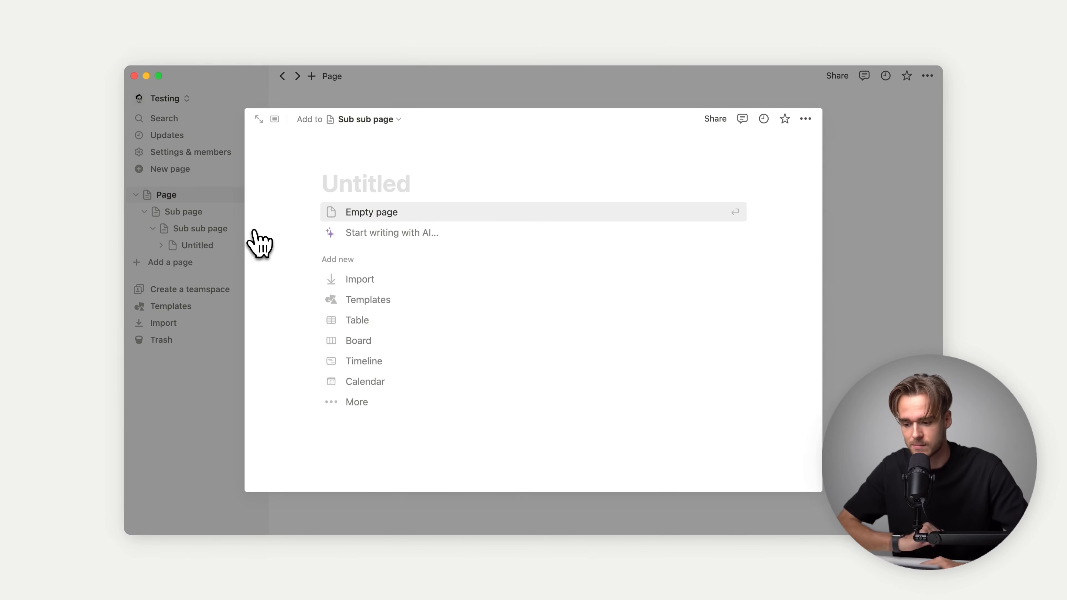
pyautogui.write('Sub sub s')
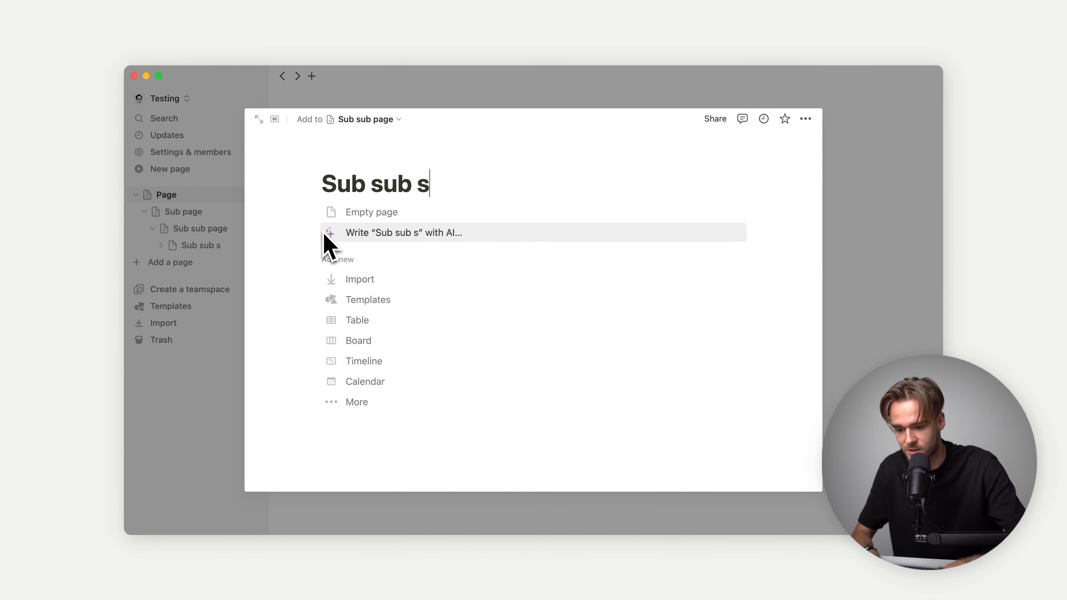
pyautogui.write('ub page')
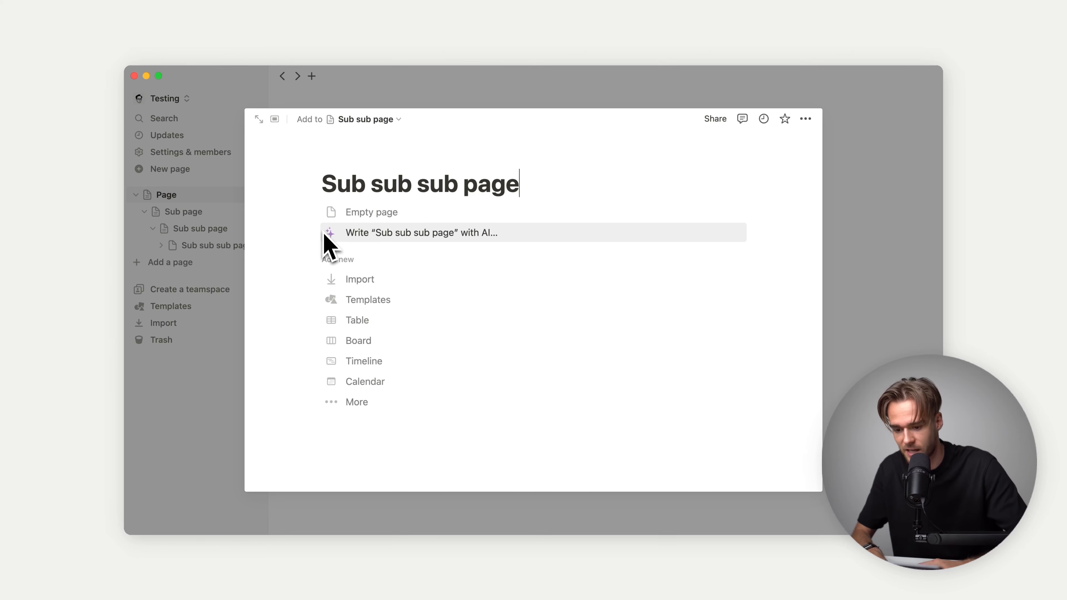
pyautogui.click(855, 213)
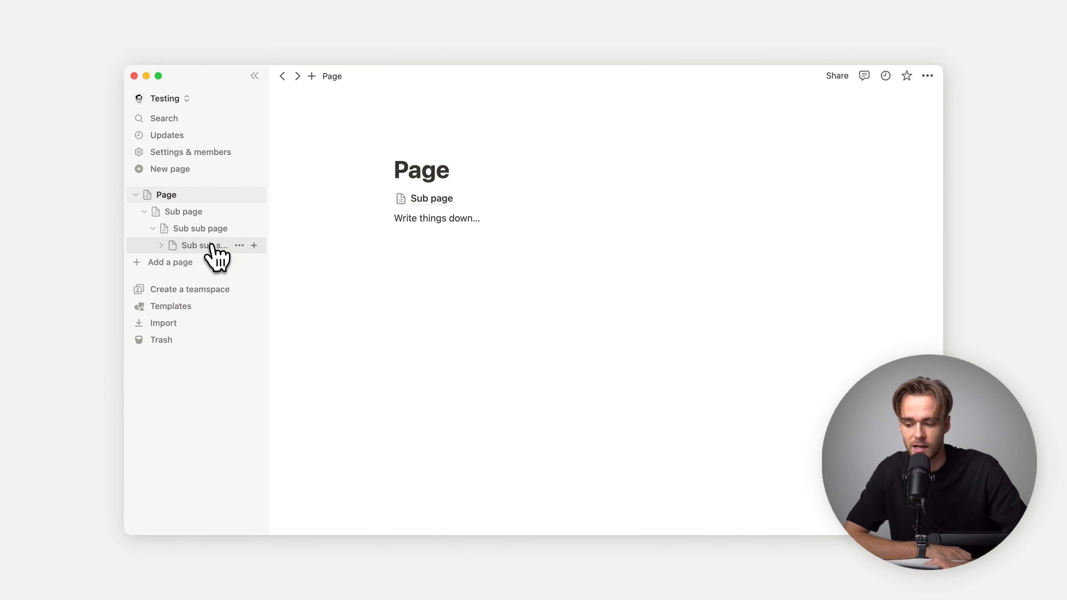
pyautogui.click(165, 248)
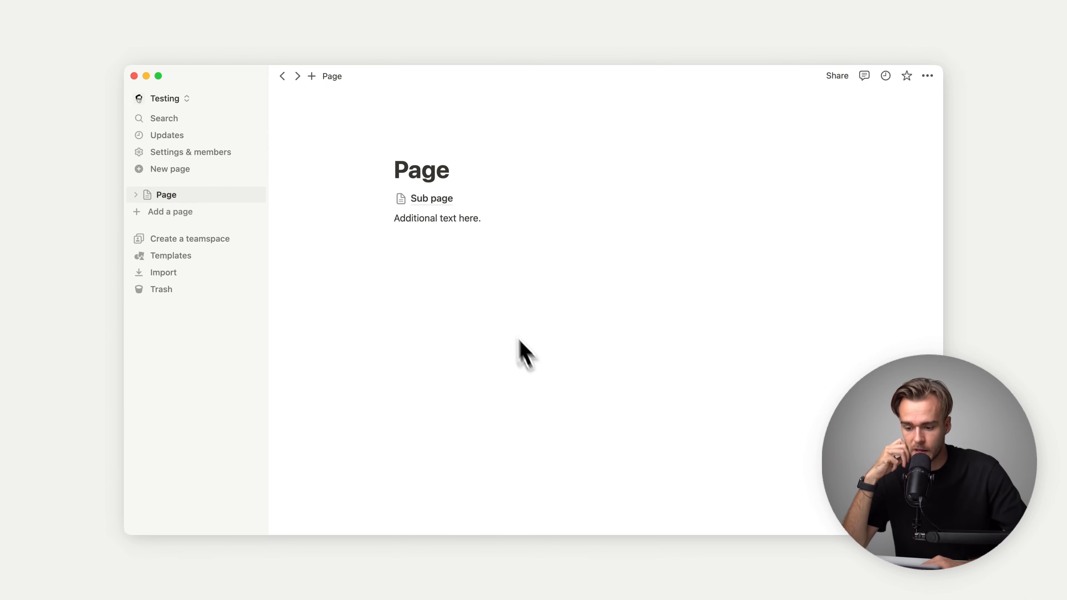
# Step: Replace the line "Additional text here." with an AI response to the prompt "Write me best Notion tips, give 5 options"
pyautogui.click(457, 239)
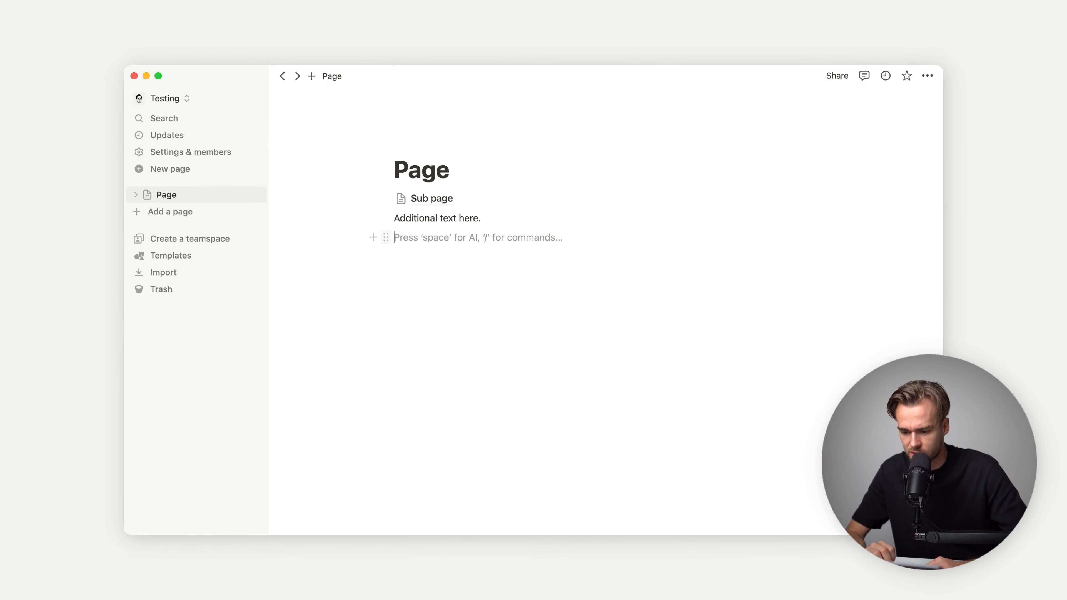
pyautogui.tripleClick(399, 222)
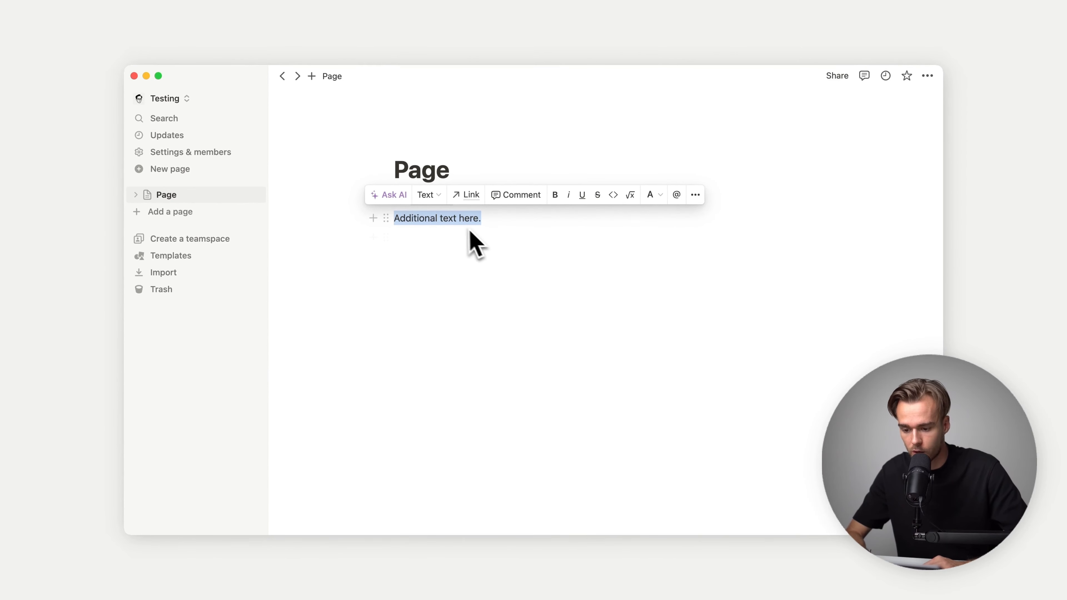
pyautogui.click(391, 196)
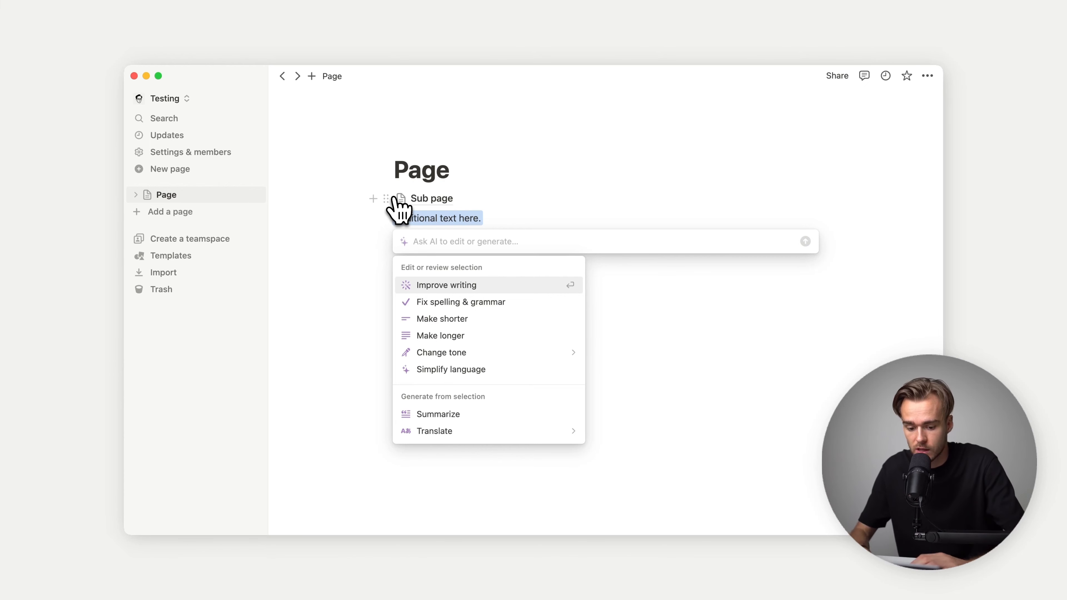
pyautogui.write('Write me best Notion tips, give 5 options')
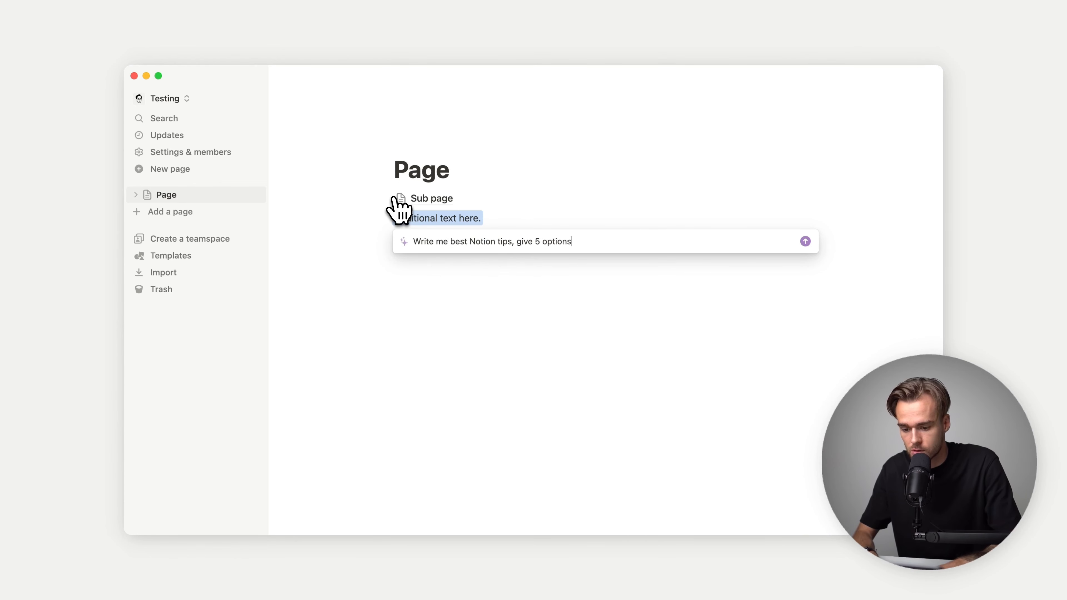
pyautogui.press('Return')
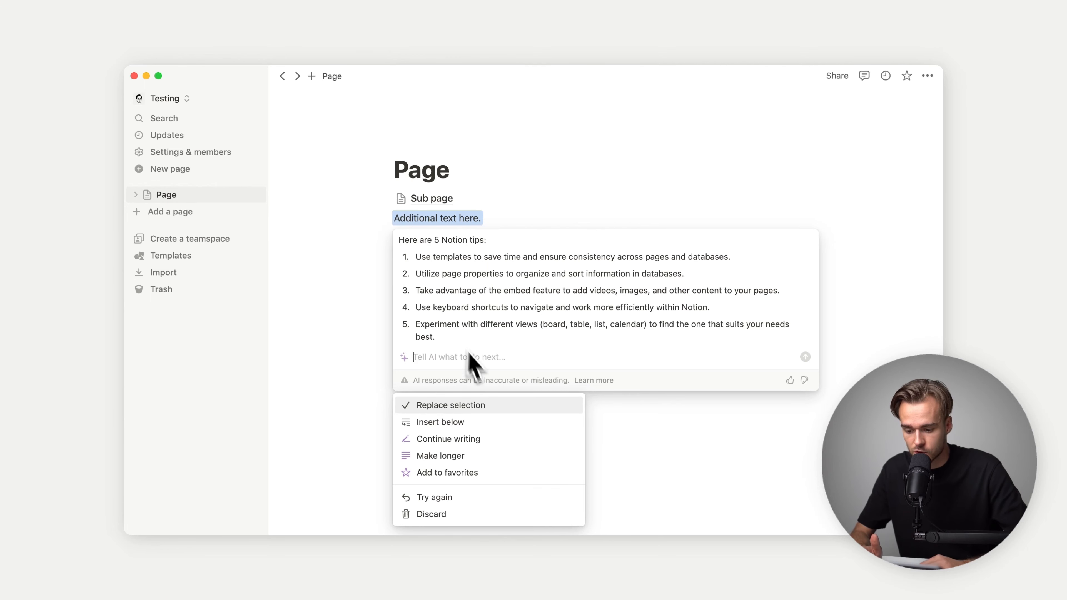
pyautogui.click(447, 405)
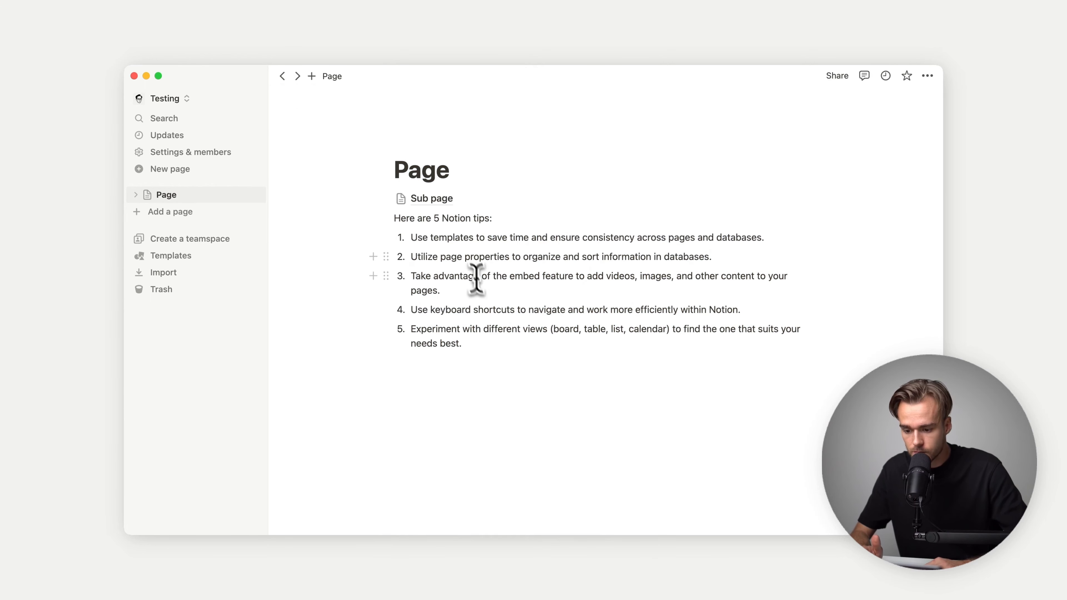
# Step: Insert a blank line above the tips' intro line and delete "Here are" so it reads "5 Notion tips:"
pyautogui.click(396, 219)
pyautogui.press('Return')
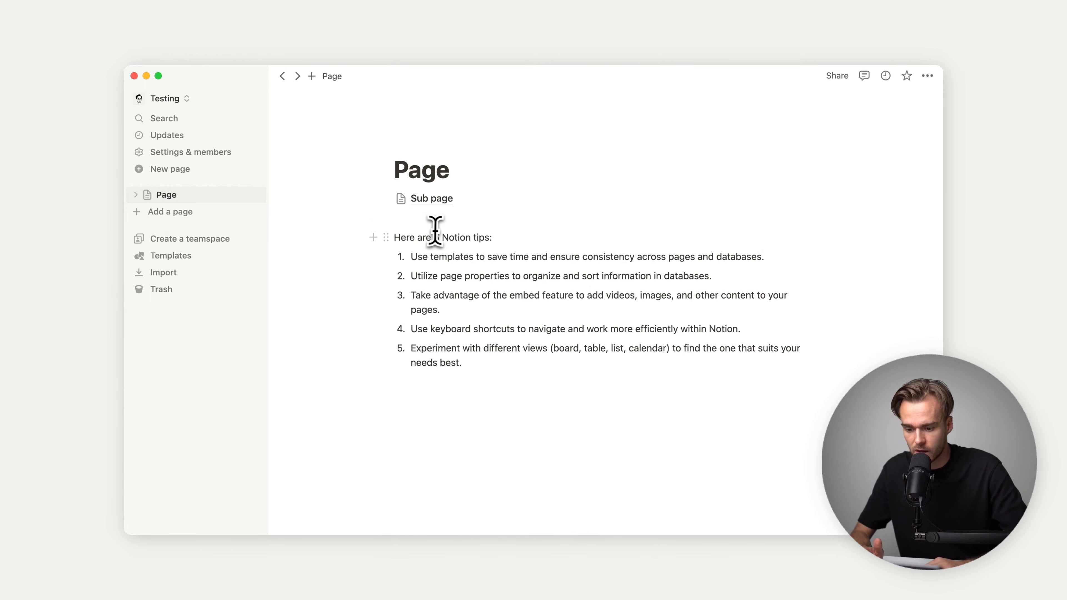
pyautogui.moveTo(434, 238); pyautogui.dragTo(395, 238)
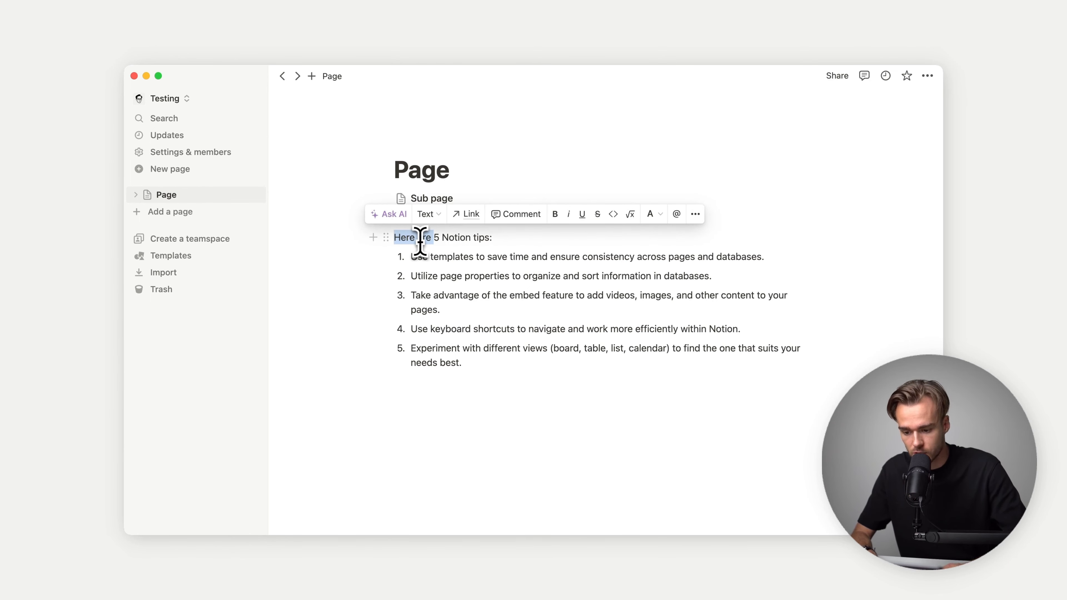
pyautogui.press('BackSpace')
# Step: Turn the "5 Notion tips:" line into a Heading 1
pyautogui.tripleClick(428, 237)
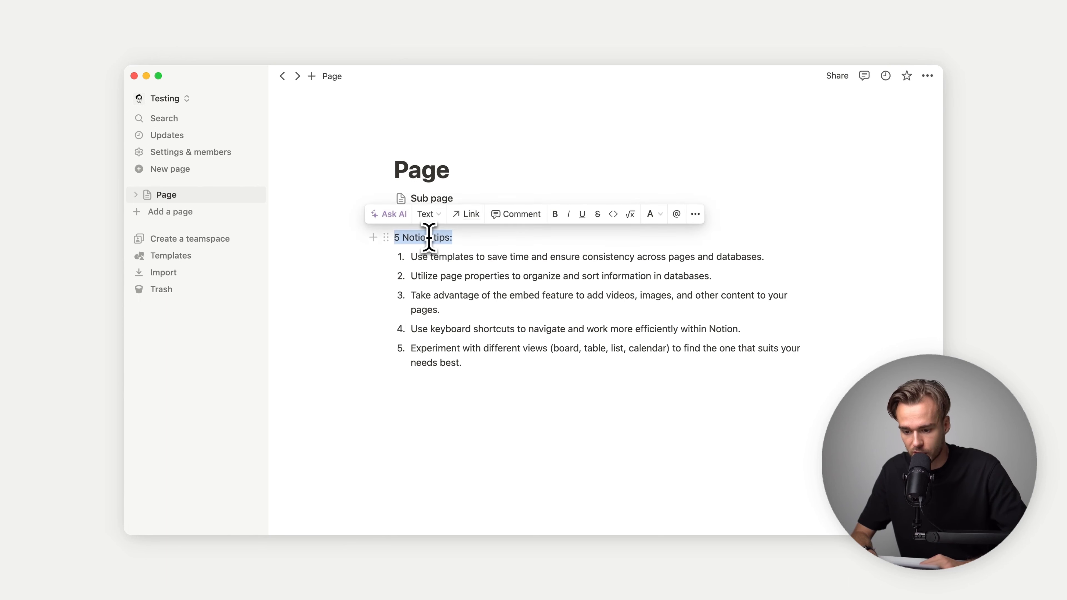
pyautogui.click(433, 219)
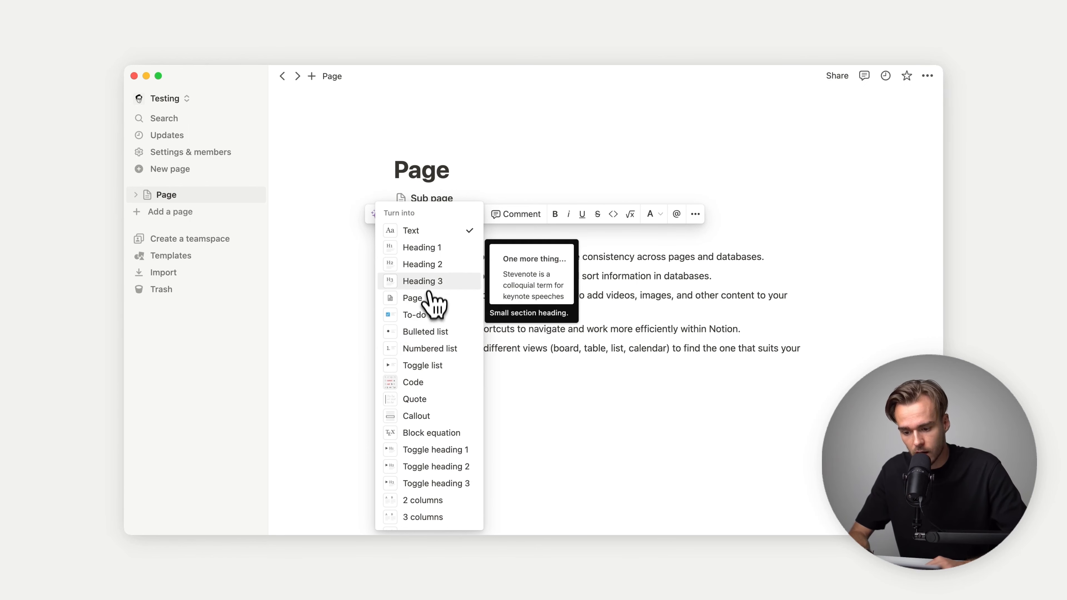
pyautogui.click(425, 249)
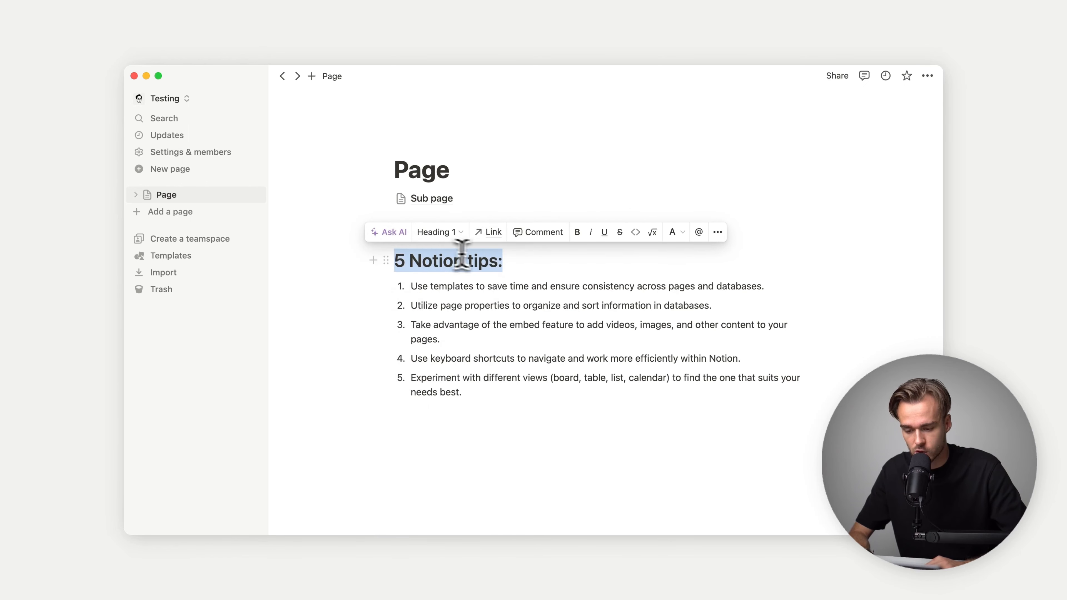
pyautogui.click(486, 254)
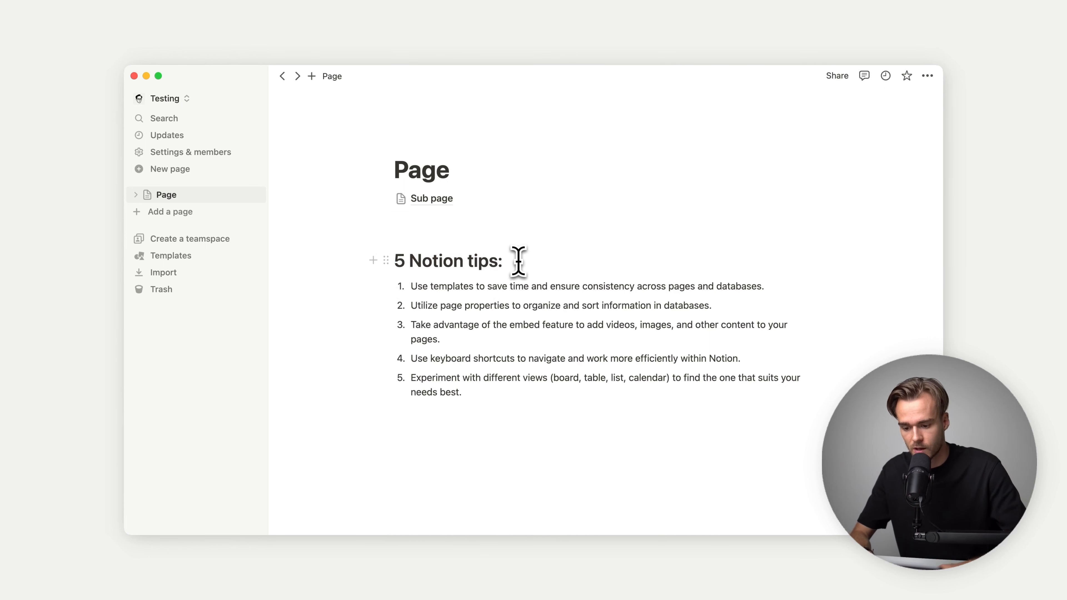
# Step: Change the "5 Notion tips:" line to Heading 2
pyautogui.tripleClick(463, 257)
pyautogui.click(434, 232)
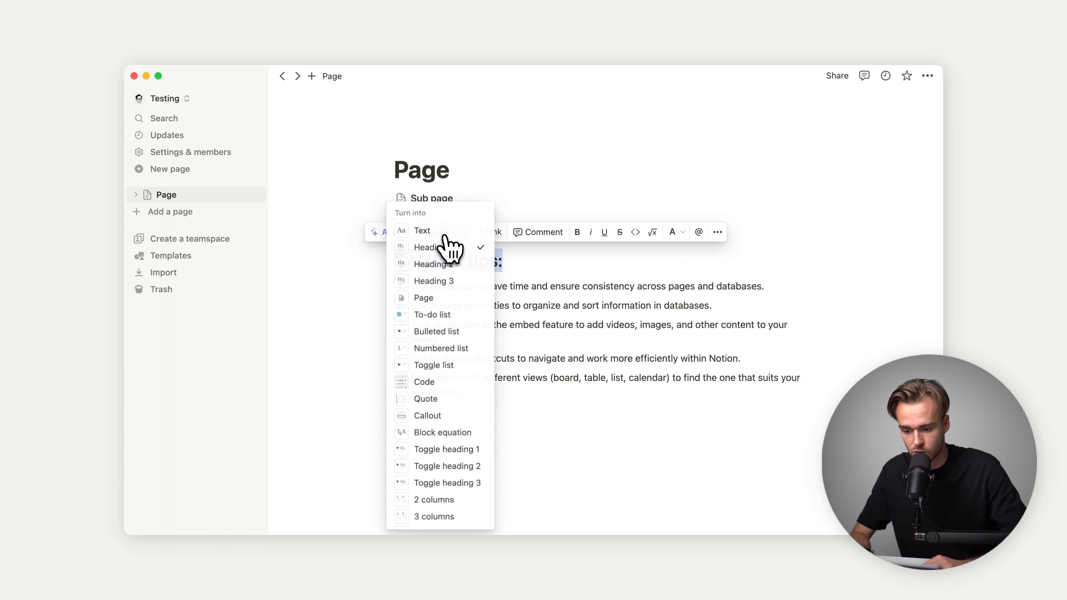
pyautogui.click(447, 267)
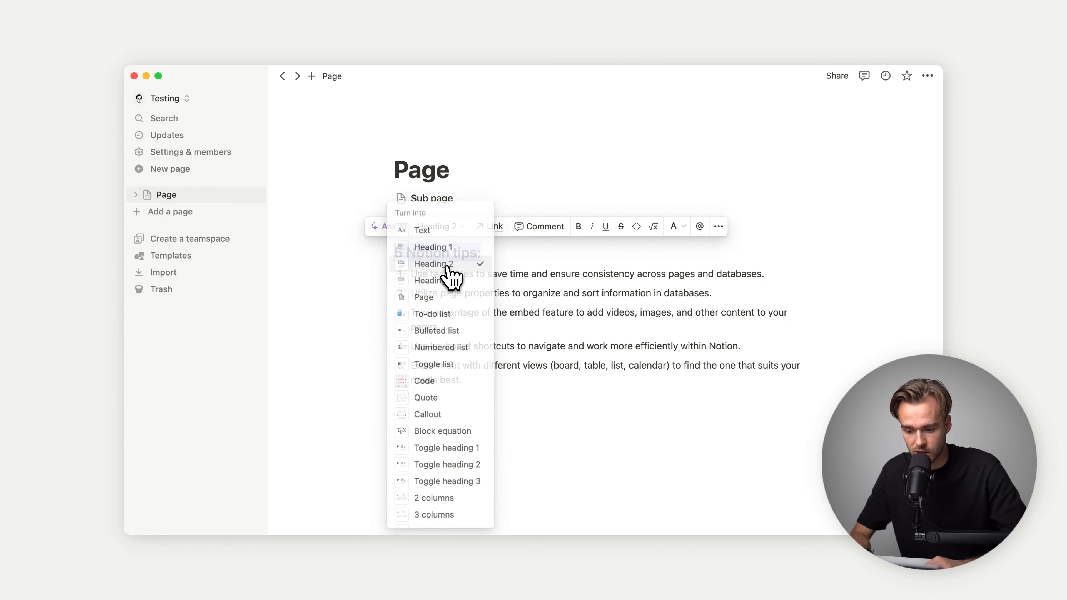
pyautogui.click(488, 253)
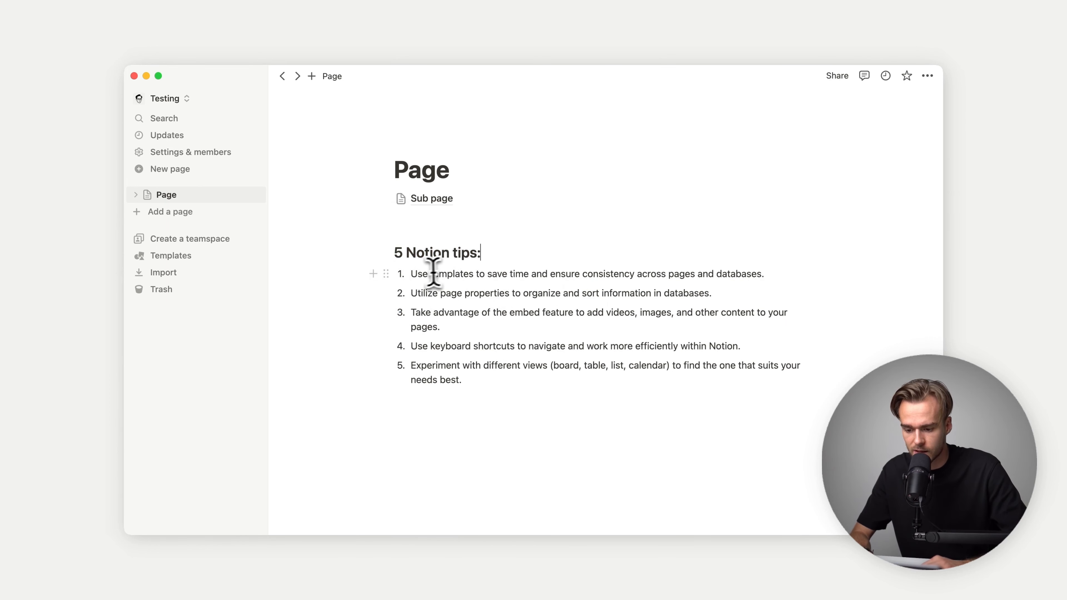
# Step: Make the words "Use templates" bold in the first tip
pyautogui.moveTo(411, 273); pyautogui.dragTo(471, 278)
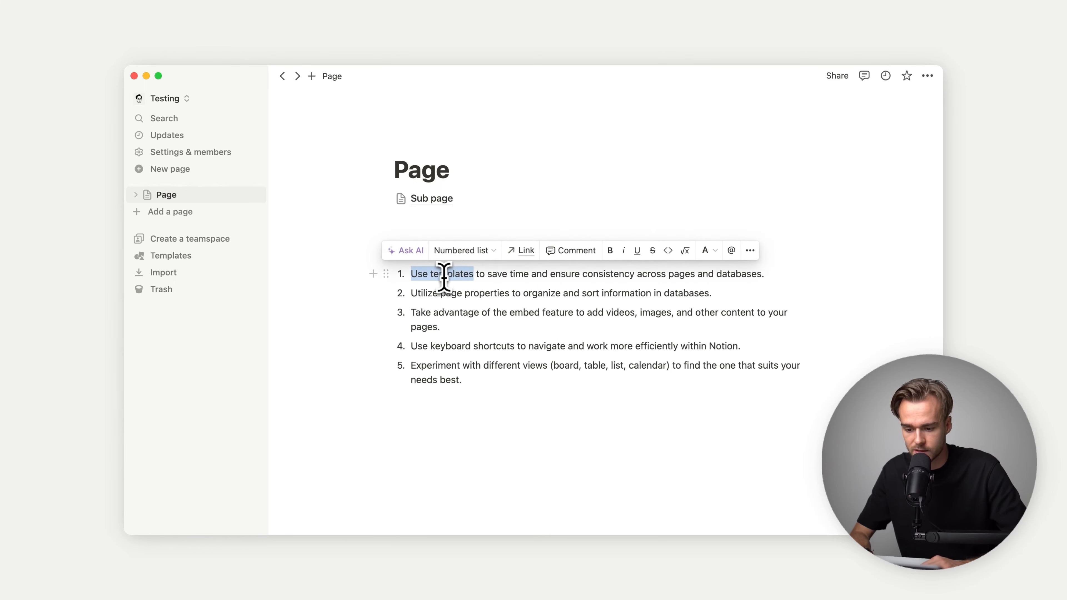
pyautogui.click(609, 251)
pyautogui.click(527, 292)
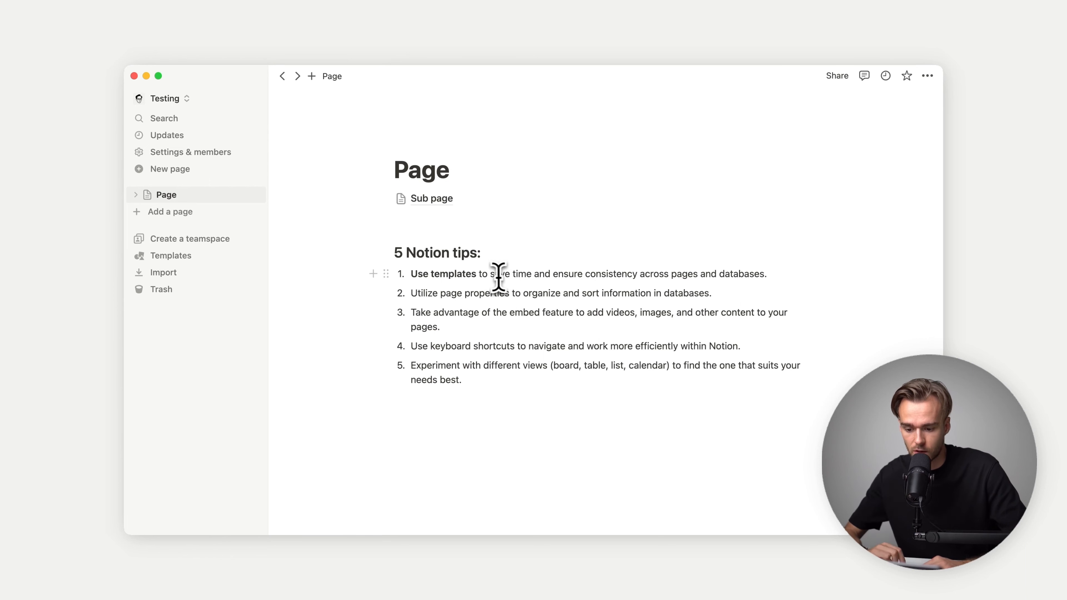
# Step: Underline and italicize the words "save time" in the first tip
pyautogui.moveTo(490, 274); pyautogui.dragTo(531, 276)
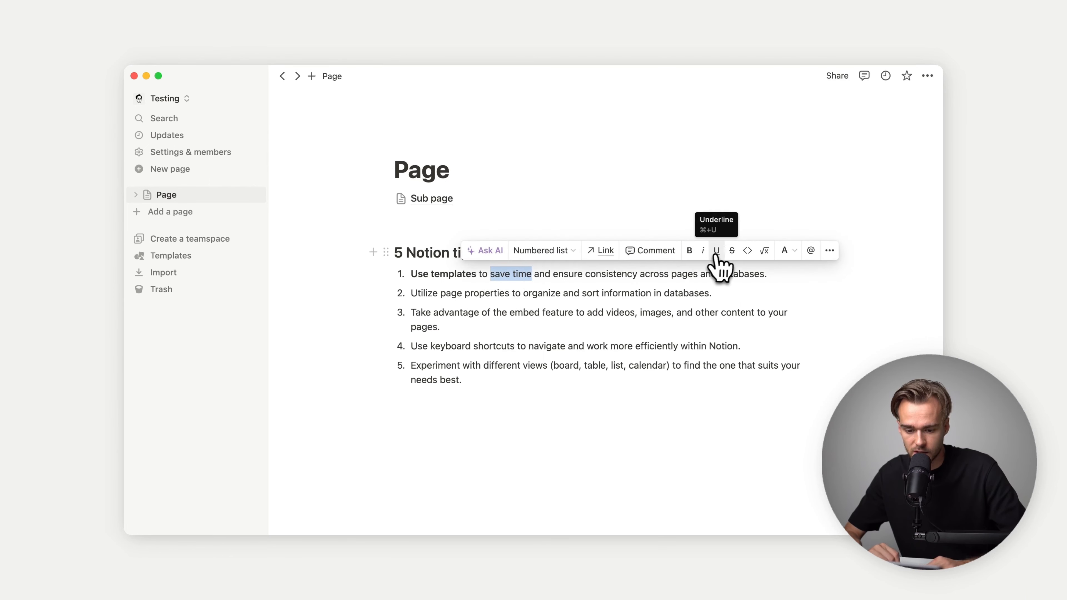
pyautogui.click(716, 252)
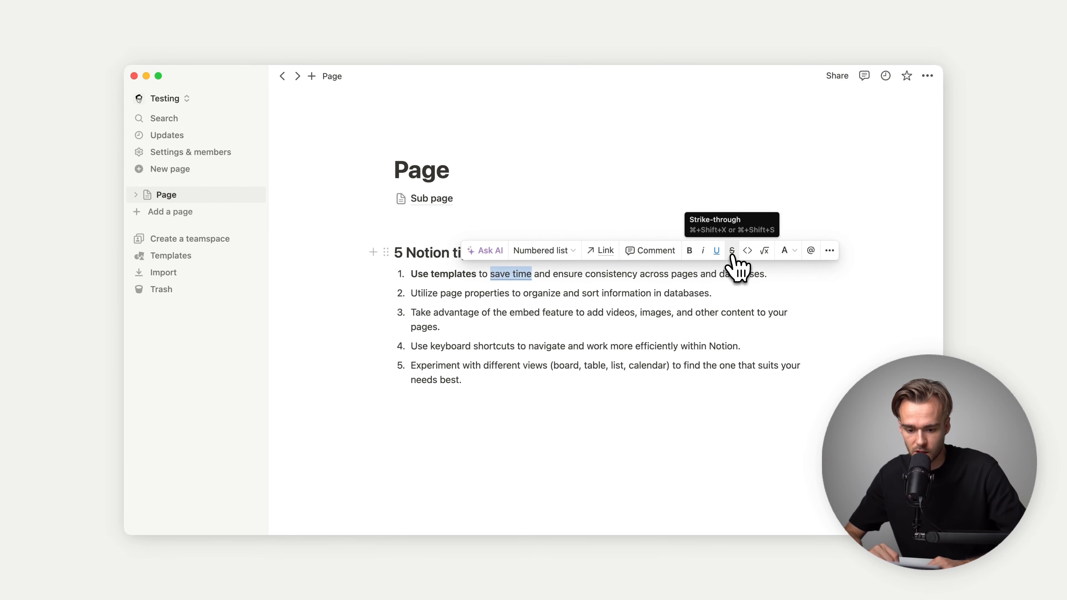
pyautogui.click(706, 252)
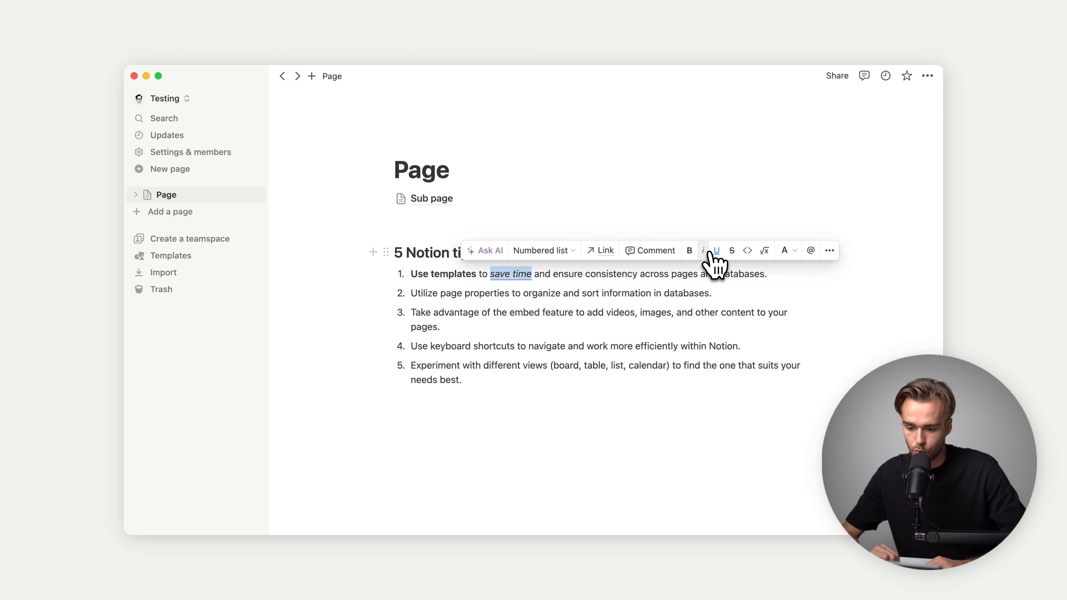
pyautogui.click(688, 274)
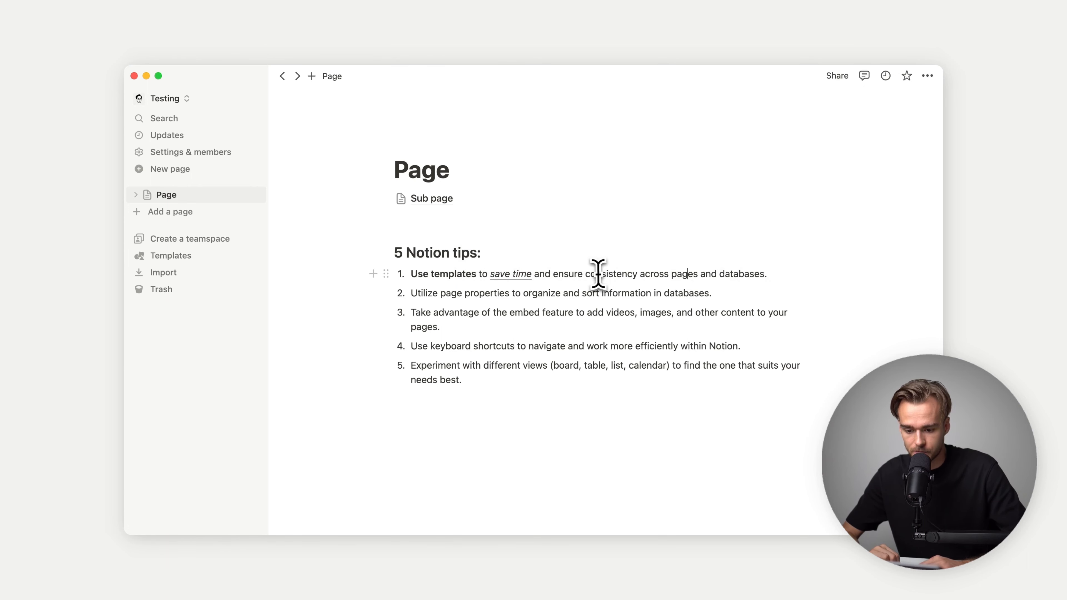
# Step: Add the comment "Please check this." to the word "consistency" in the first tip, then view its thread and close it
pyautogui.doubleClick(610, 274)
pyautogui.click(714, 251)
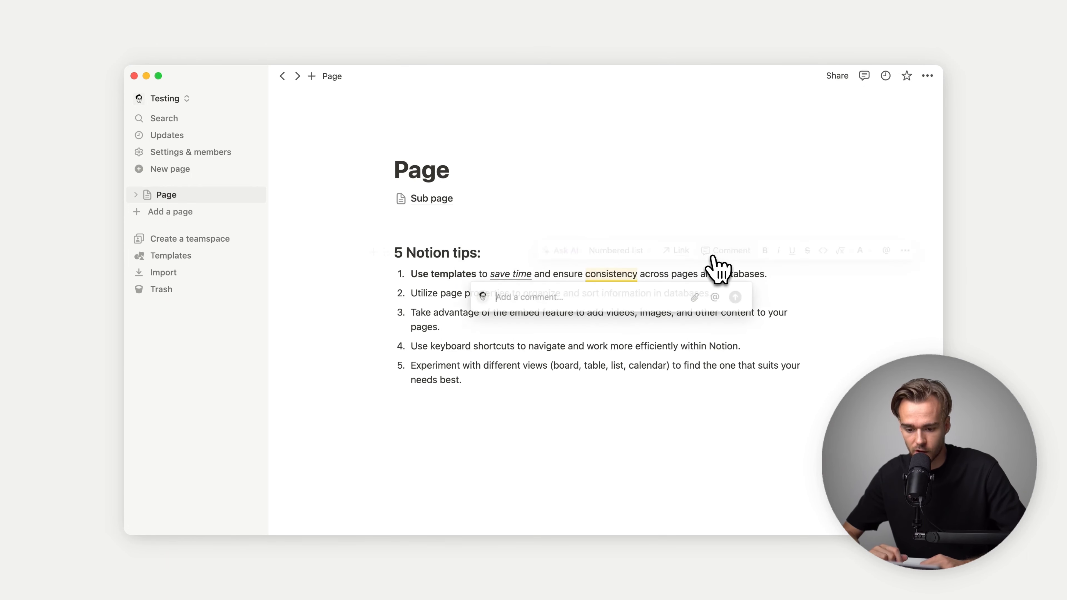
pyautogui.write('Please ch')
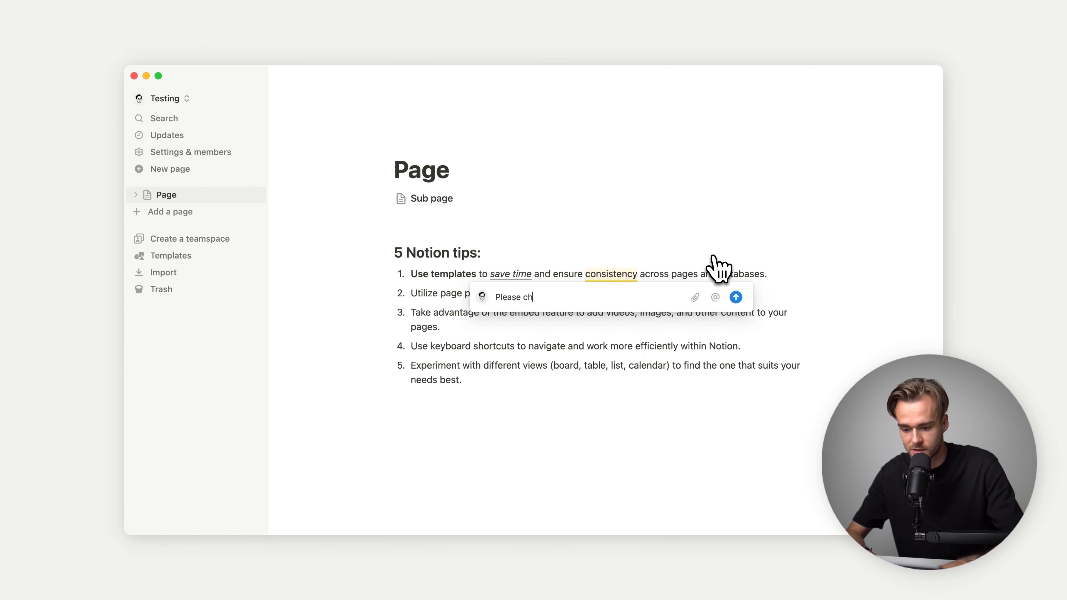
pyautogui.write('eck this.')
pyautogui.press('Return')
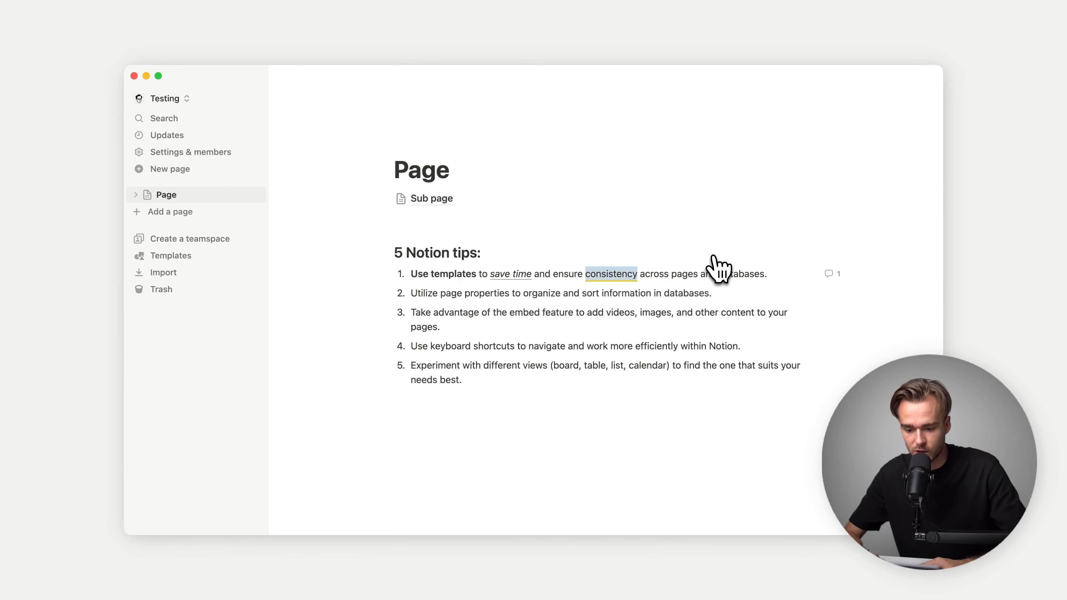
pyautogui.click(699, 227)
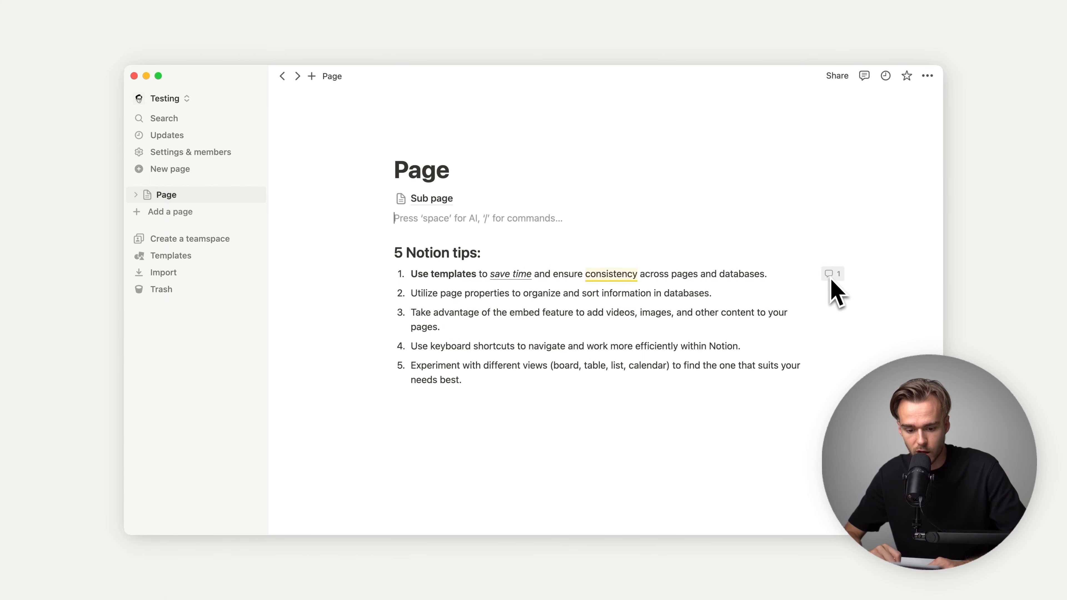
pyautogui.click(613, 275)
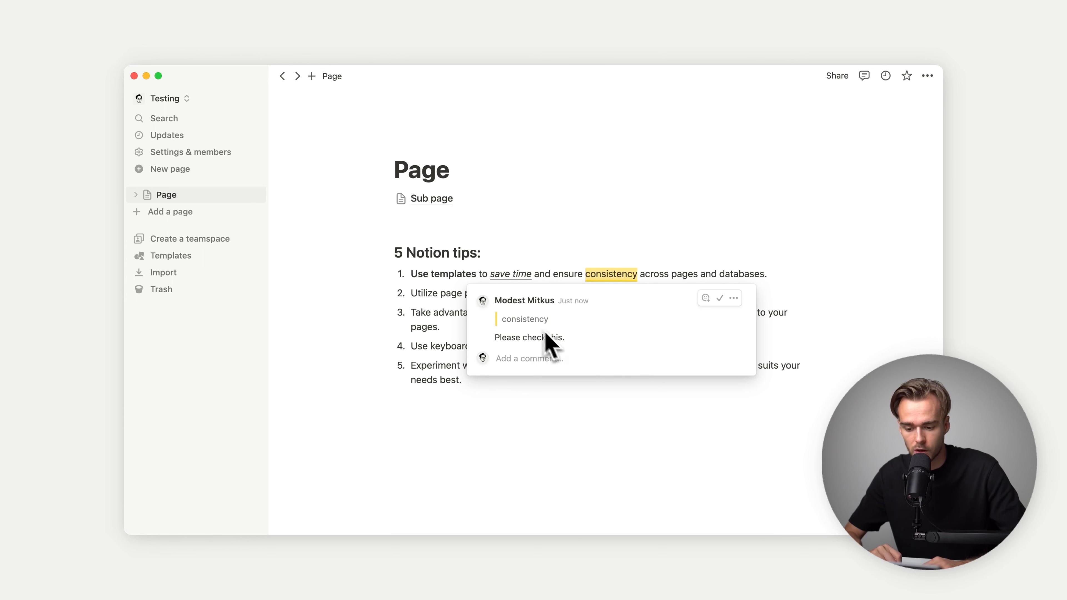
pyautogui.click(573, 252)
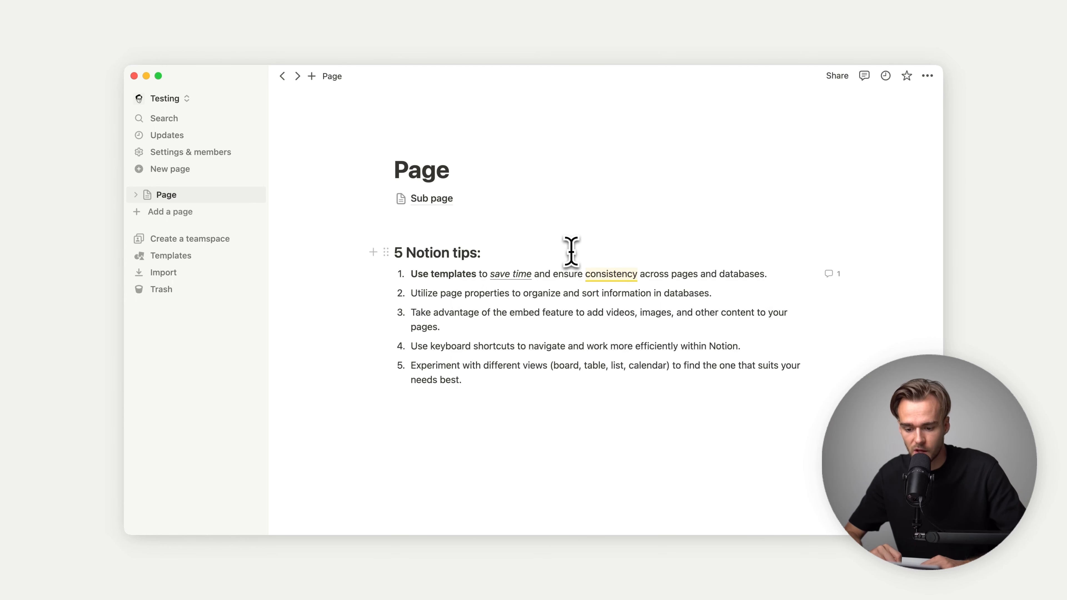
# Step: Change the text color of the whole second tip to Red
pyautogui.tripleClick(423, 292)
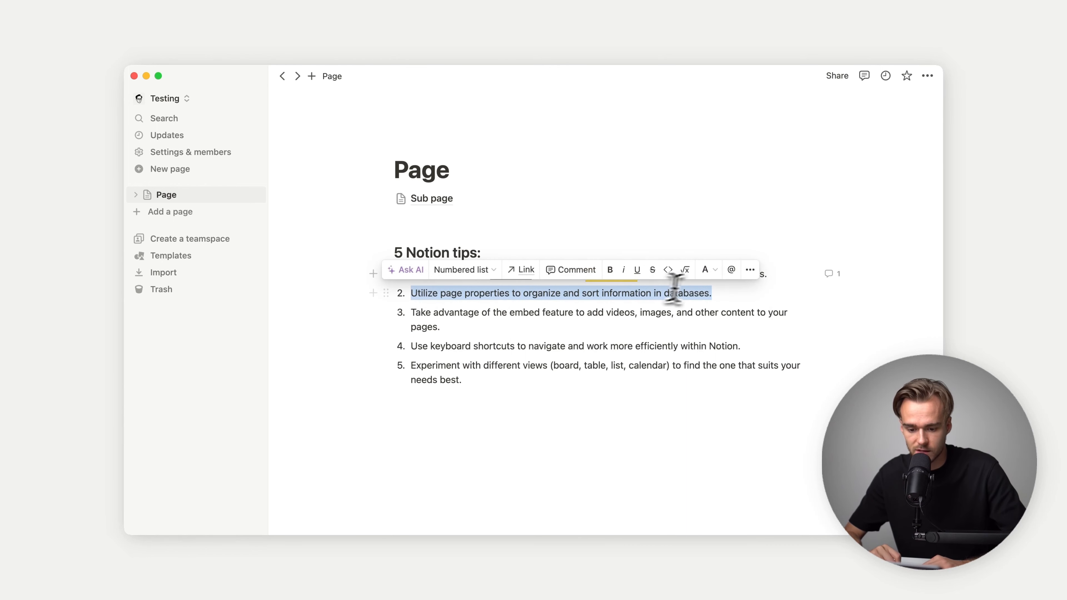
pyautogui.click(709, 269)
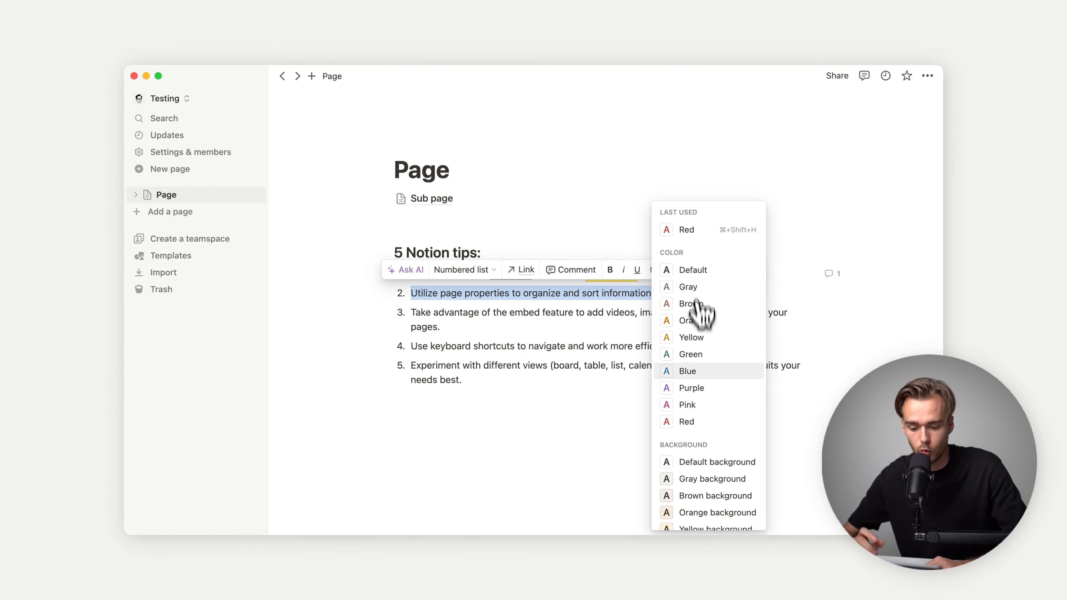
pyautogui.click(710, 422)
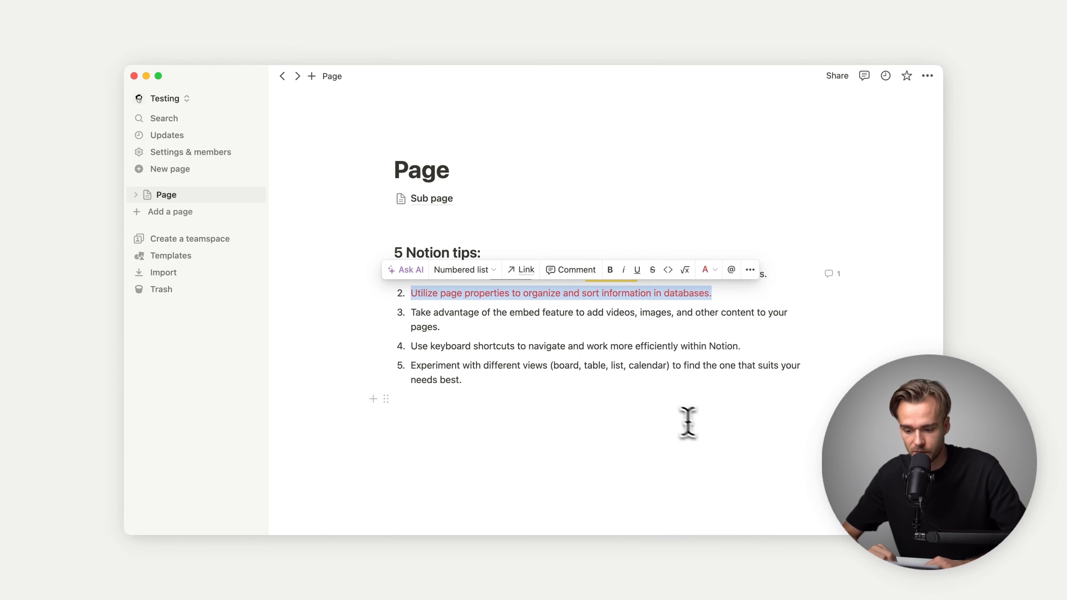
# Step: Give the whole third tip about the embed feature a Yellow background
pyautogui.tripleClick(476, 314)
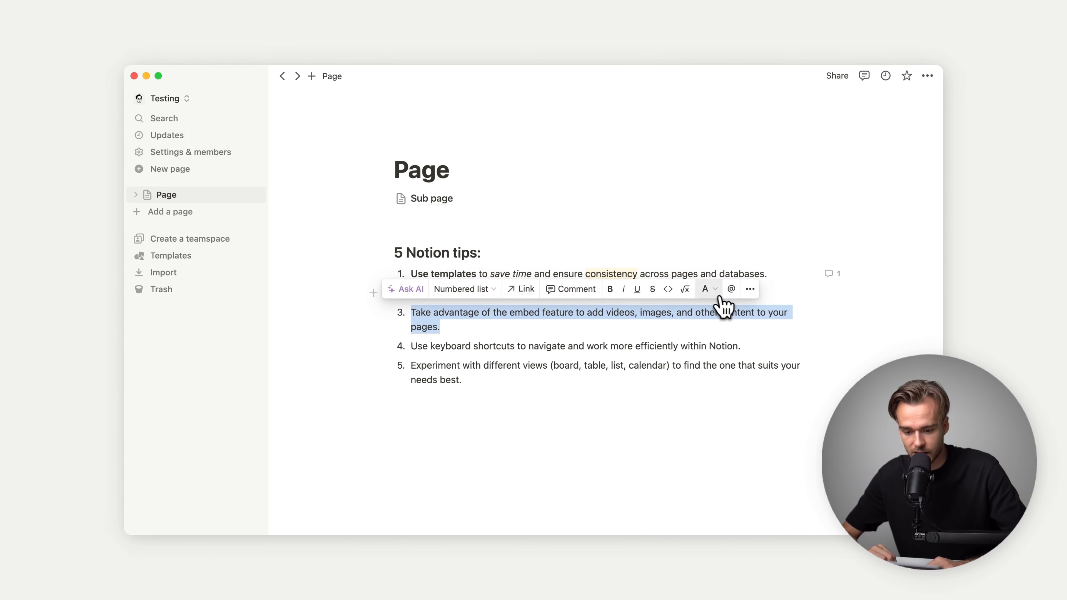
pyautogui.click(709, 289)
pyautogui.scroll(-3, 672, 416)
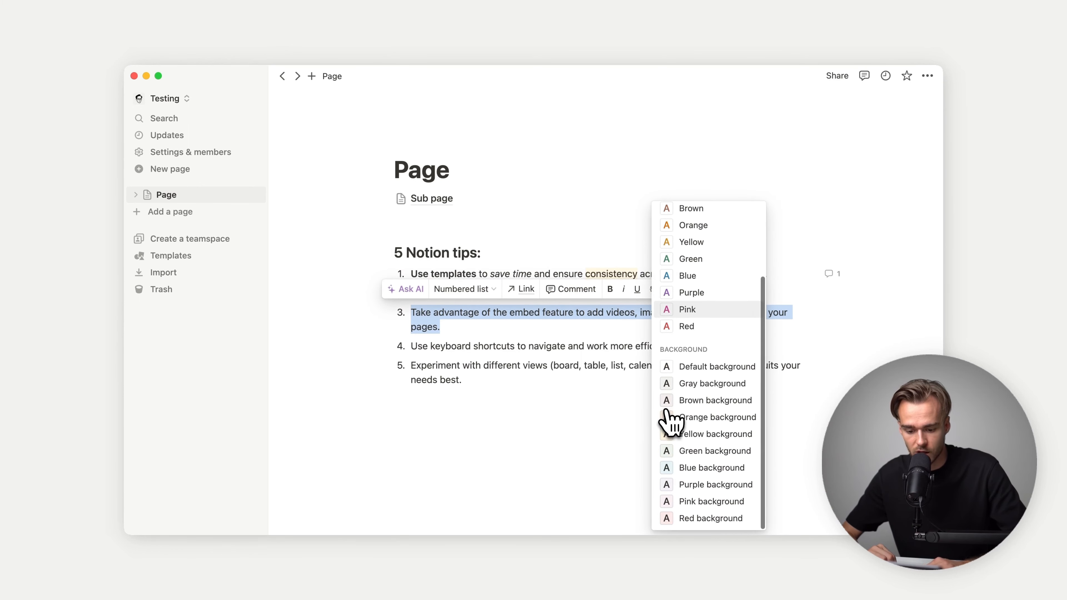
pyautogui.click(708, 435)
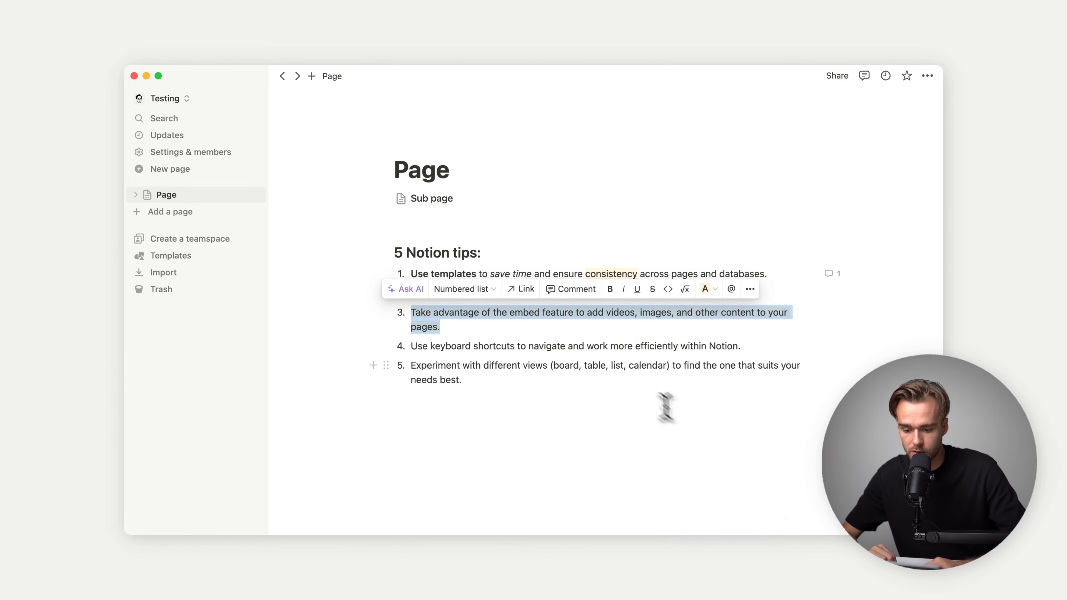
# Step: Link the fourth tip about keyboard shortcuts to Sub page, follow the link and return to Page
pyautogui.tripleClick(547, 348)
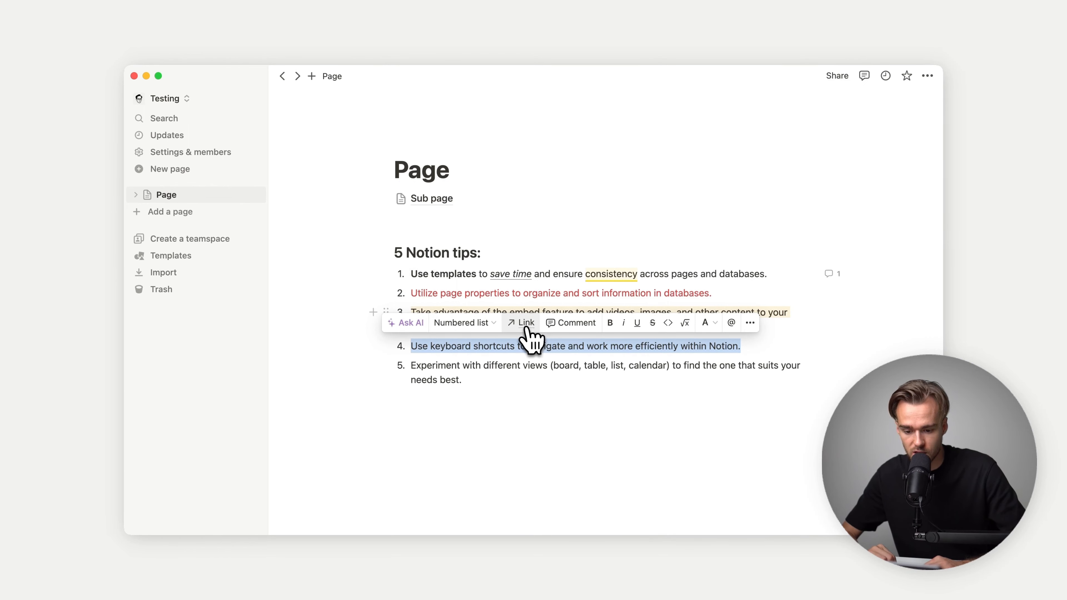
pyautogui.click(531, 332)
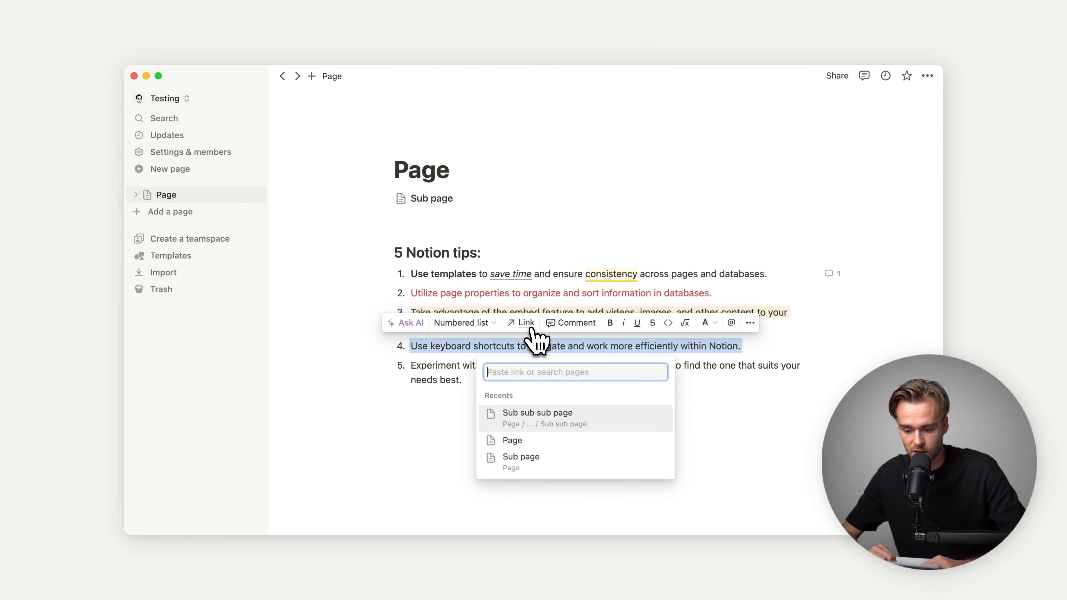
pyautogui.click(530, 461)
pyautogui.click(544, 404)
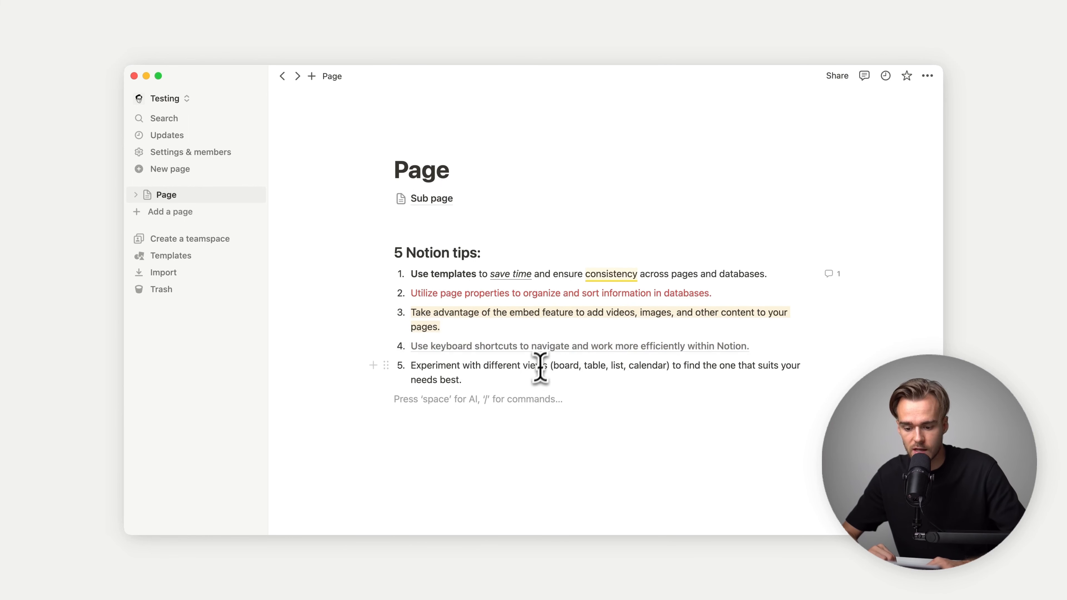
pyautogui.click(547, 347)
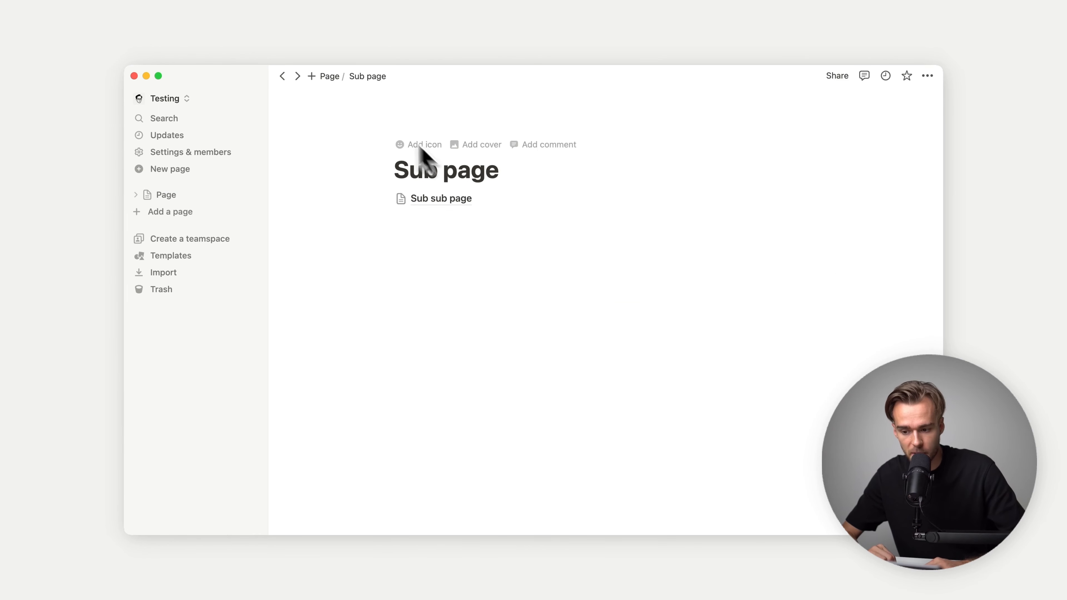
pyautogui.click(334, 77)
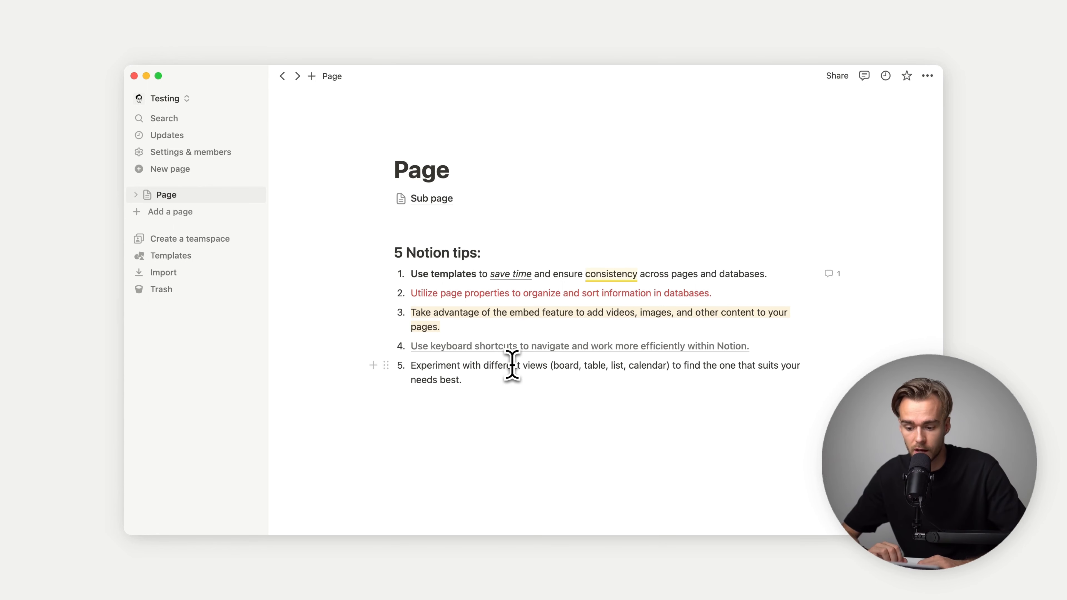
# Step: Delete the third tip about the embed feature and the empty line above the "5 Notion tips:" heading
pyautogui.click(476, 416)
pyautogui.press('BackSpace')
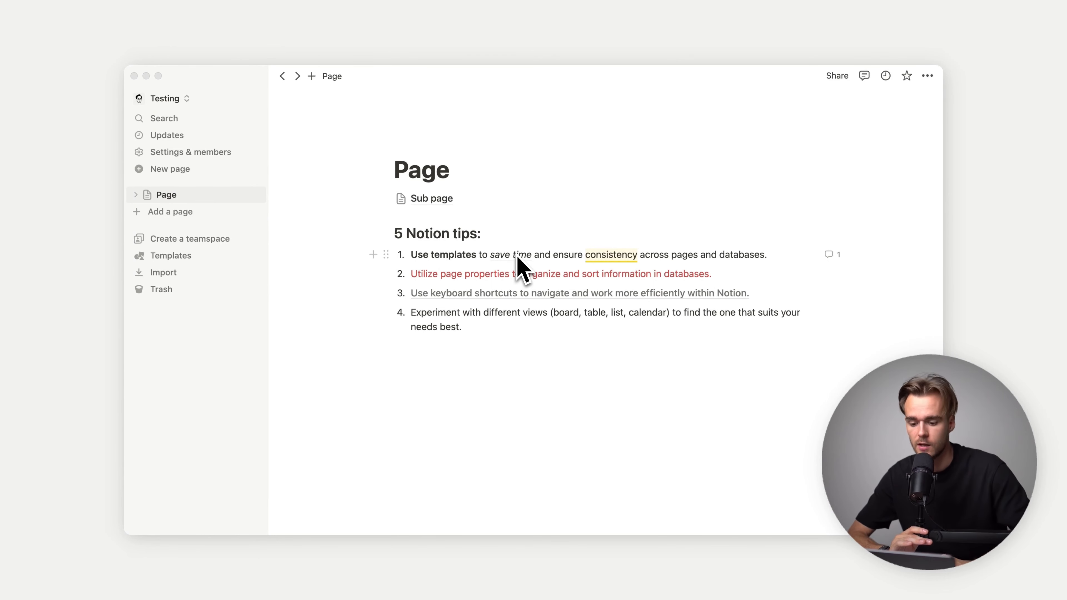
# Step: Browse the basic block types and insert a Callout block below the numbered list
pyautogui.click(464, 361)
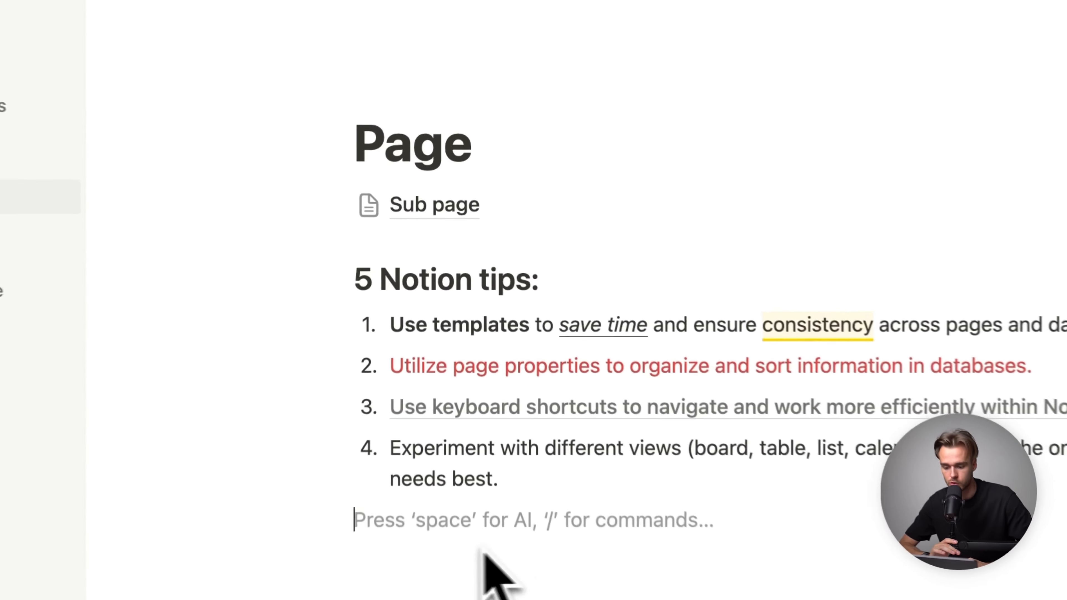
pyautogui.click(310, 535)
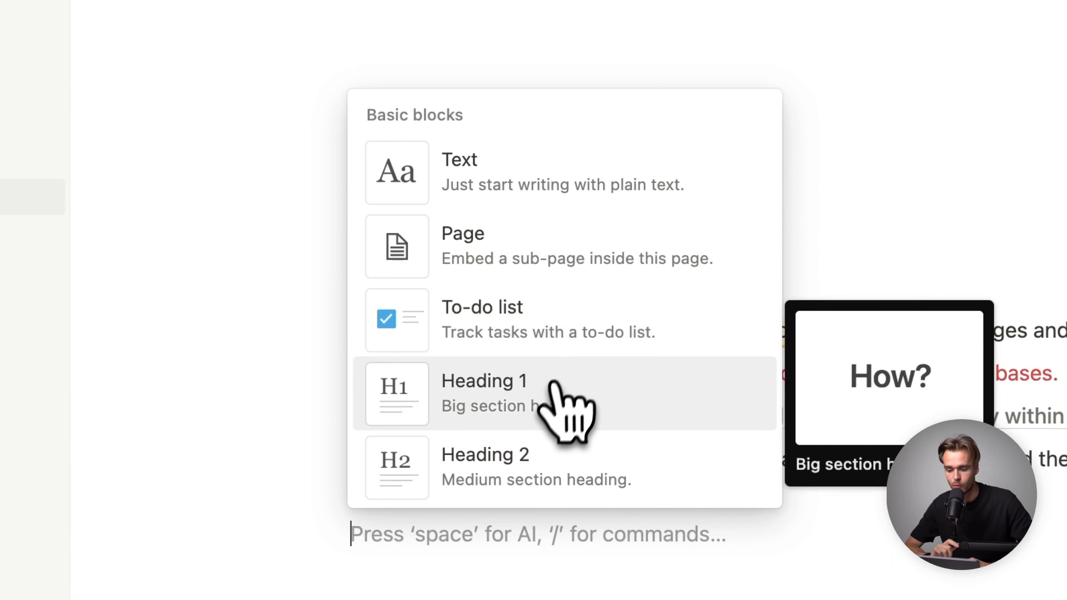
pyautogui.scroll(-5, 559, 403)
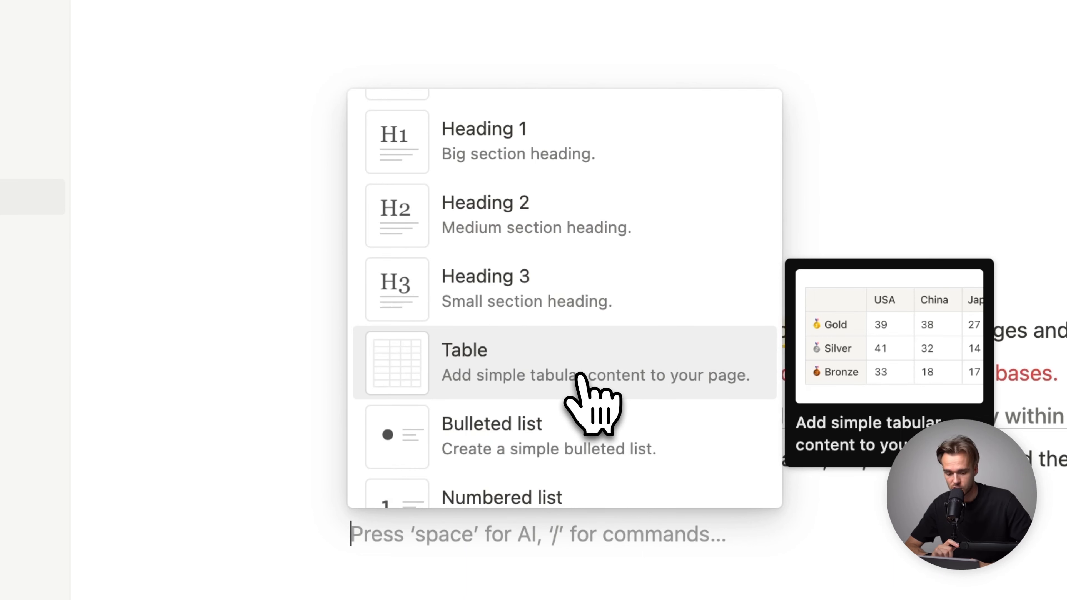
pyautogui.scroll(-1, 584, 391)
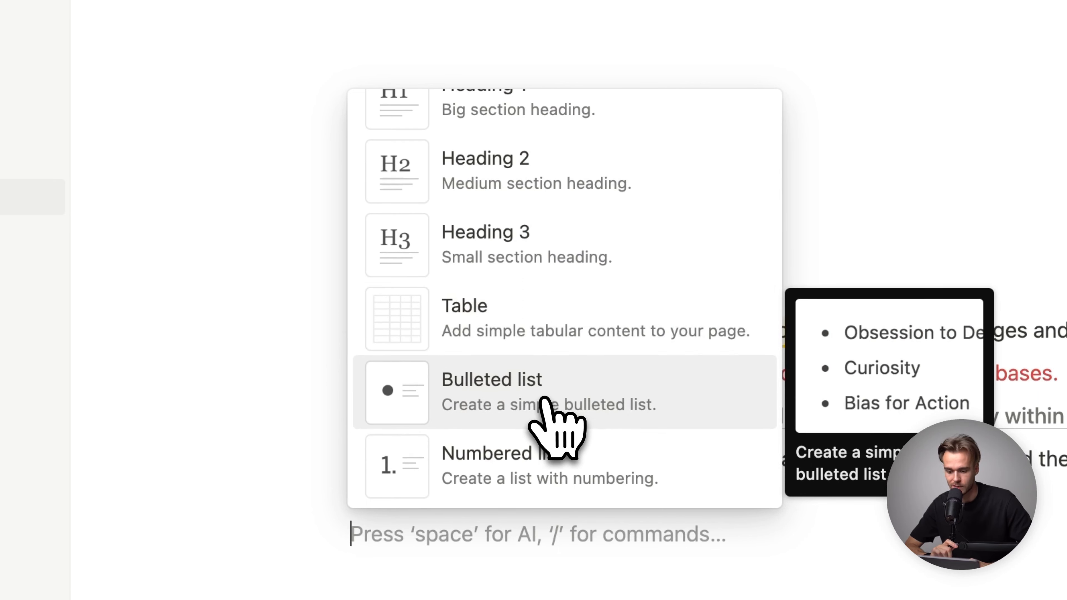
pyautogui.scroll(-1, 542, 403)
pyautogui.scroll(-1, 540, 415)
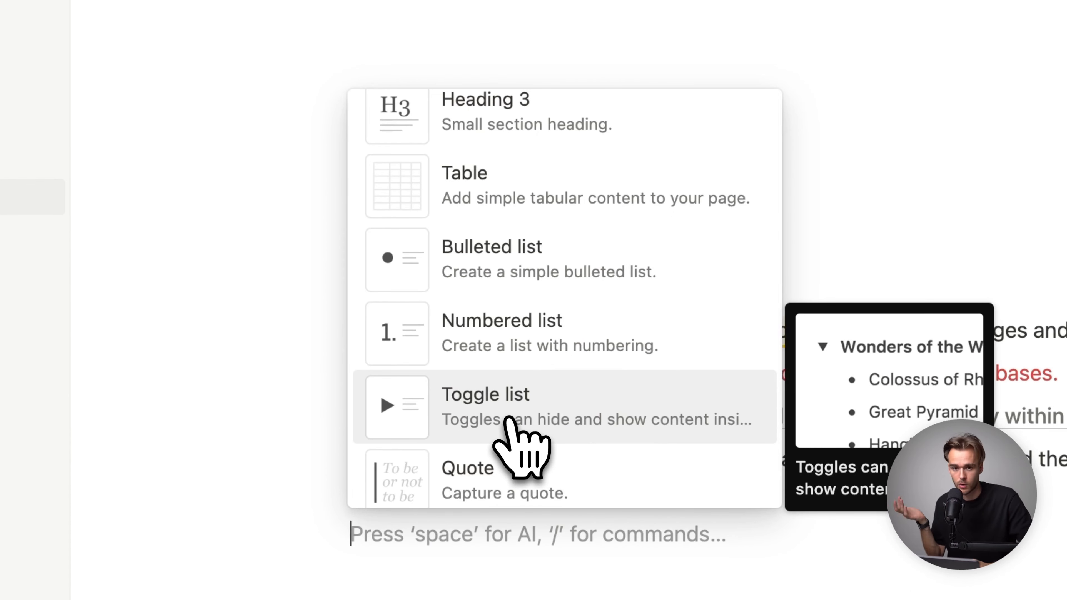
pyautogui.scroll(-1, 506, 418)
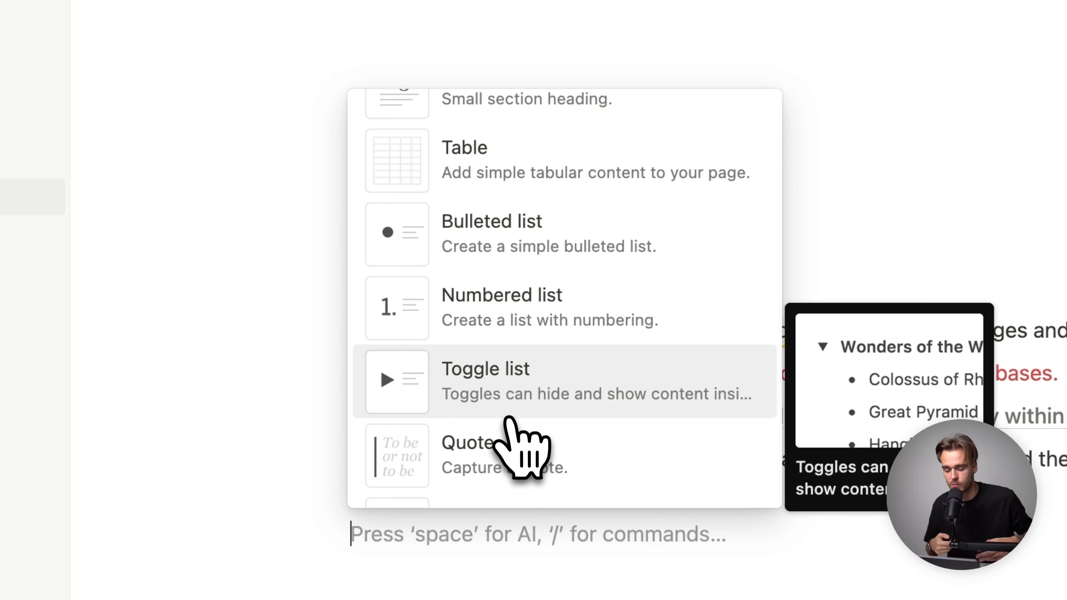
pyautogui.scroll(-2, 509, 418)
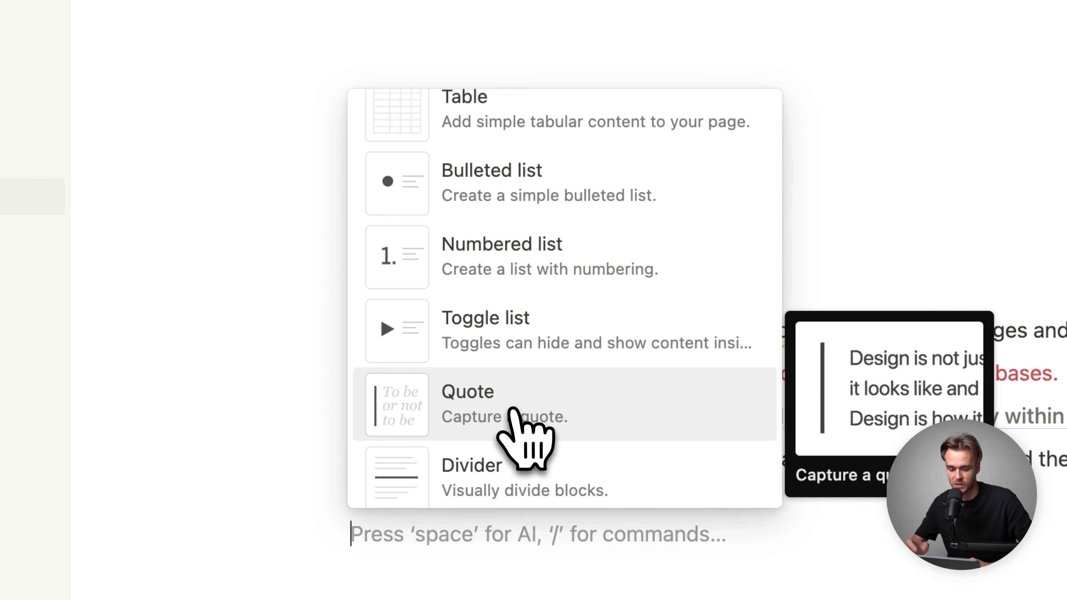
pyautogui.scroll(-1, 513, 410)
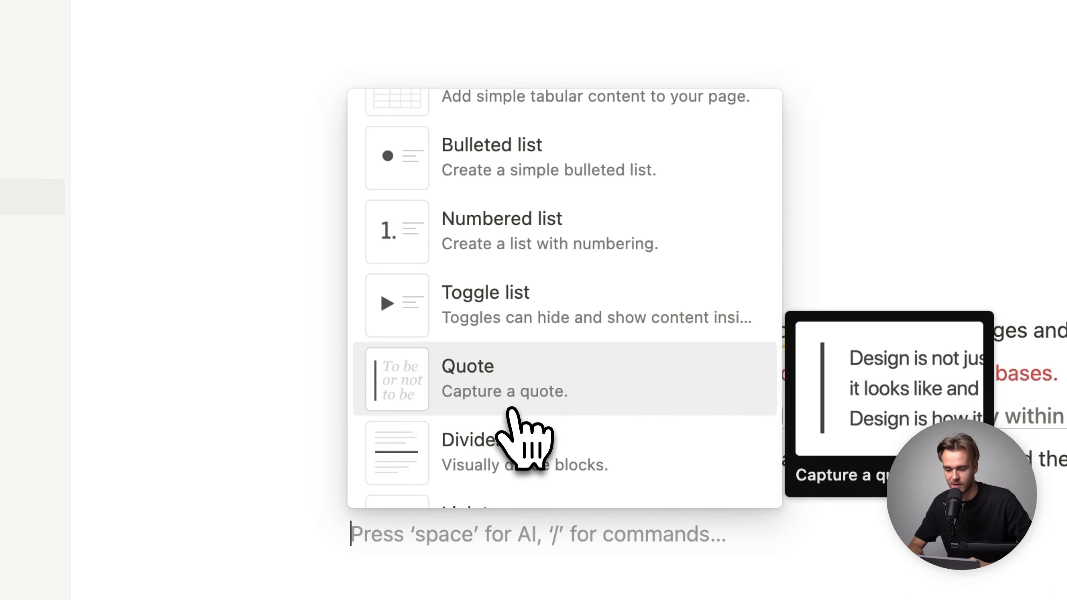
pyautogui.scroll(-3, 513, 410)
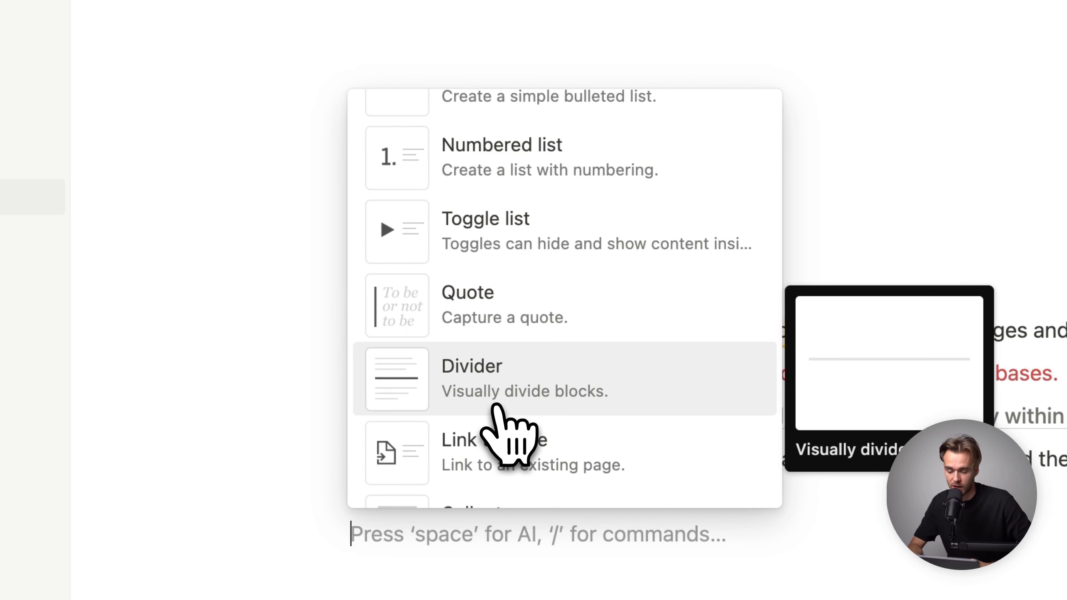
pyautogui.scroll(-2, 503, 410)
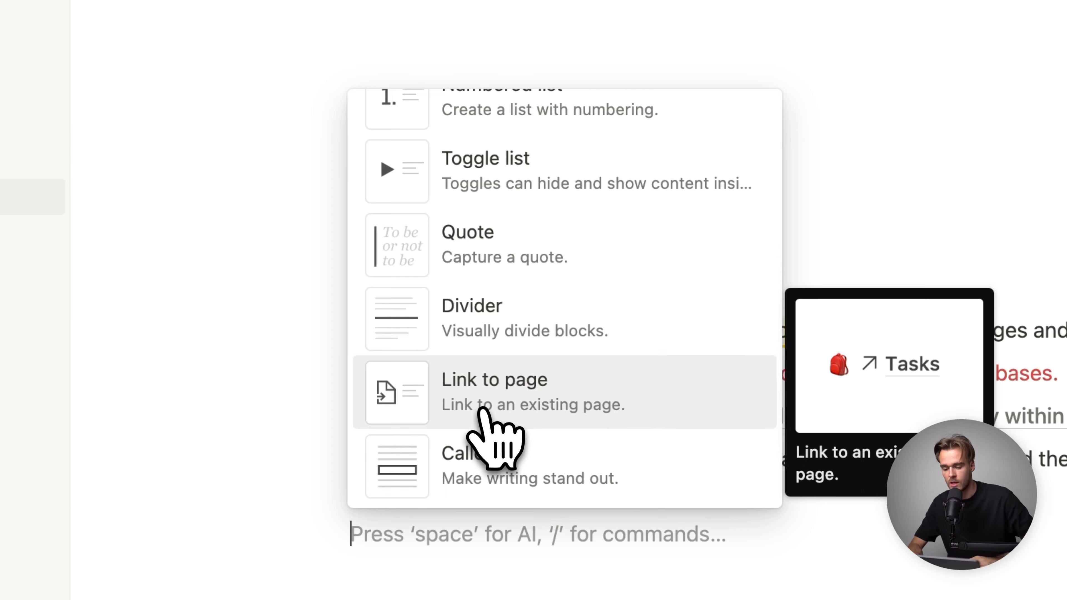
pyautogui.scroll(-3, 483, 412)
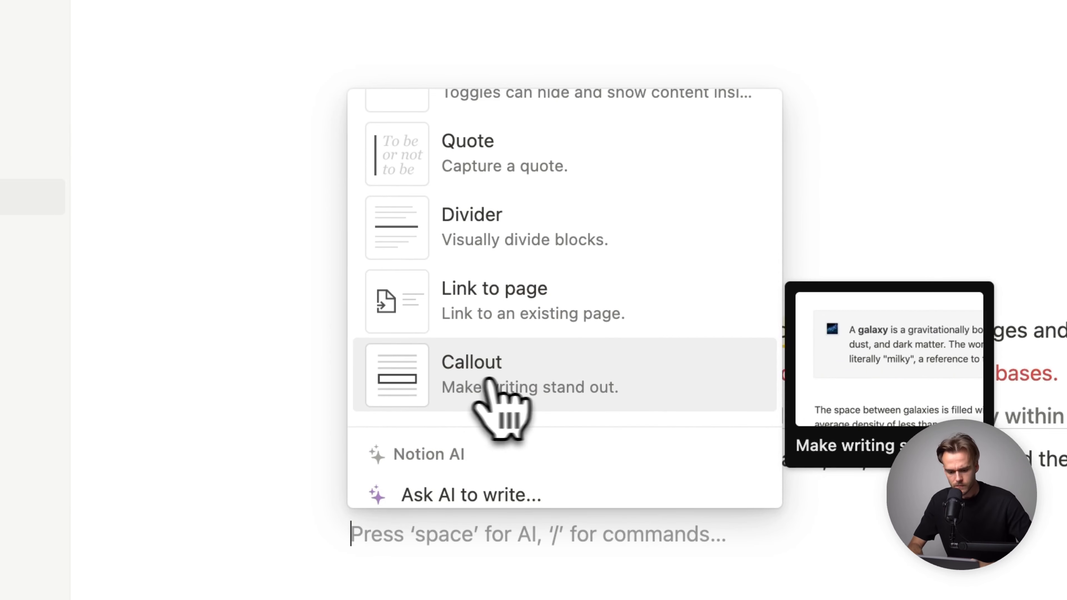
pyautogui.click(539, 381)
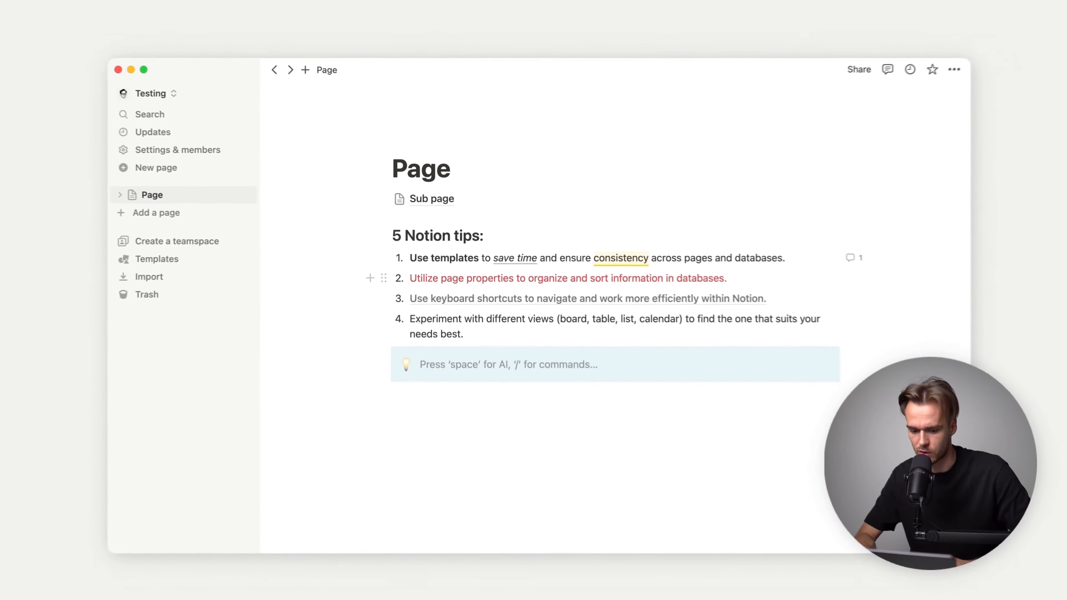
# Step: Enter "Callout." in the callout block and make the word "Callout" bold
pyautogui.write('Cal')
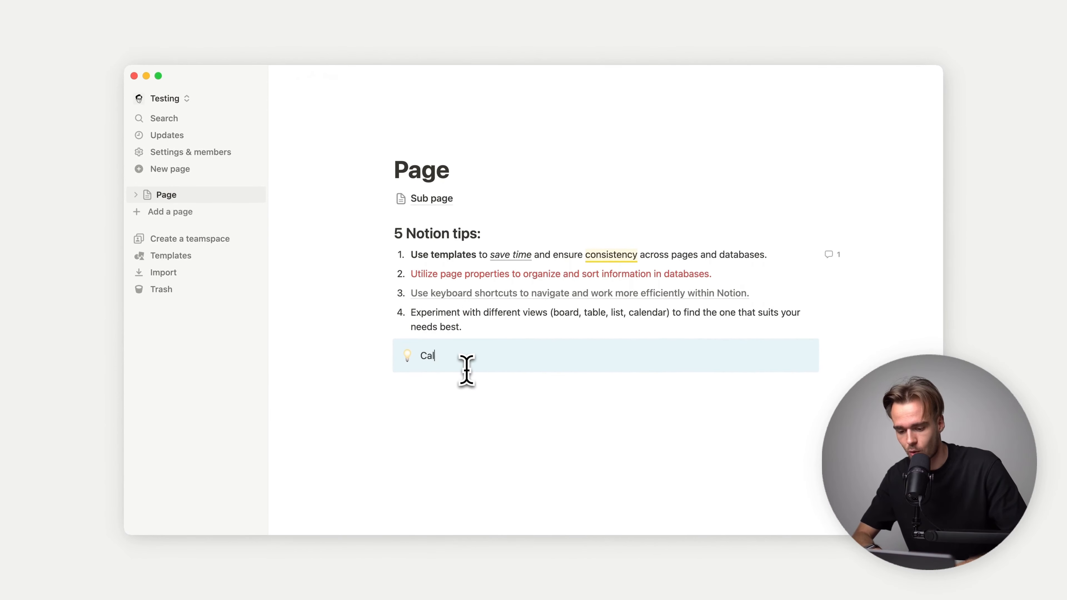
pyautogui.write('lout.')
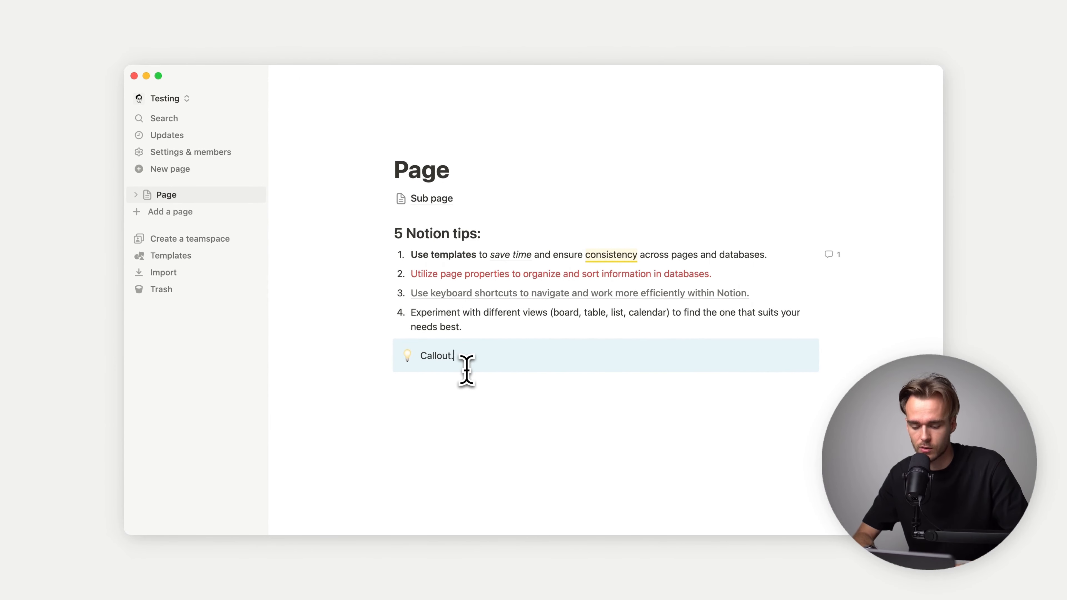
pyautogui.doubleClick(441, 364)
pyautogui.press('super+b')
pyautogui.click(470, 360)
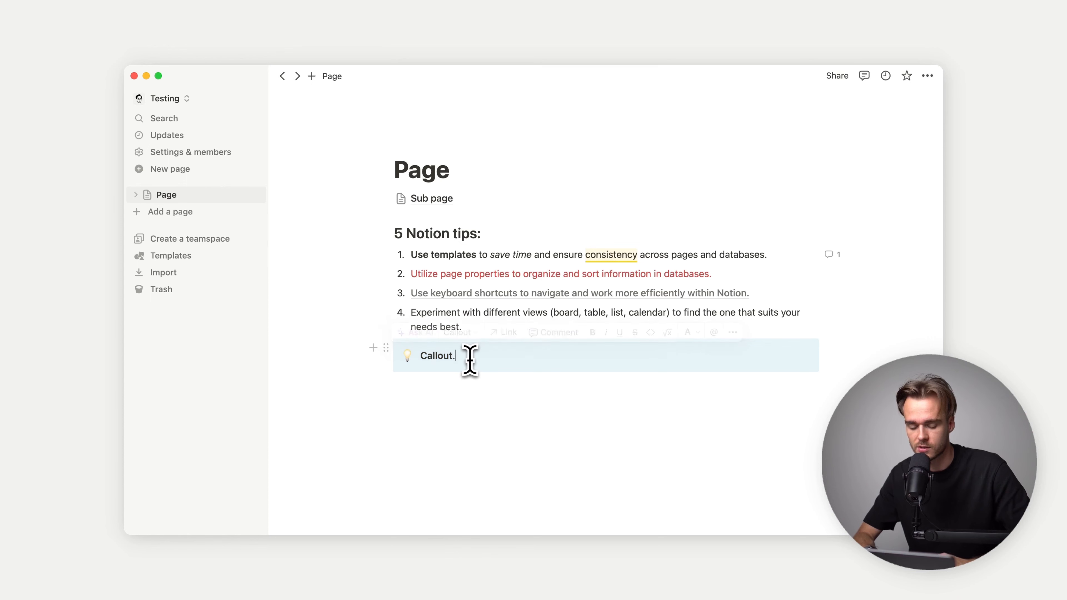
pyautogui.tripleClick(443, 357)
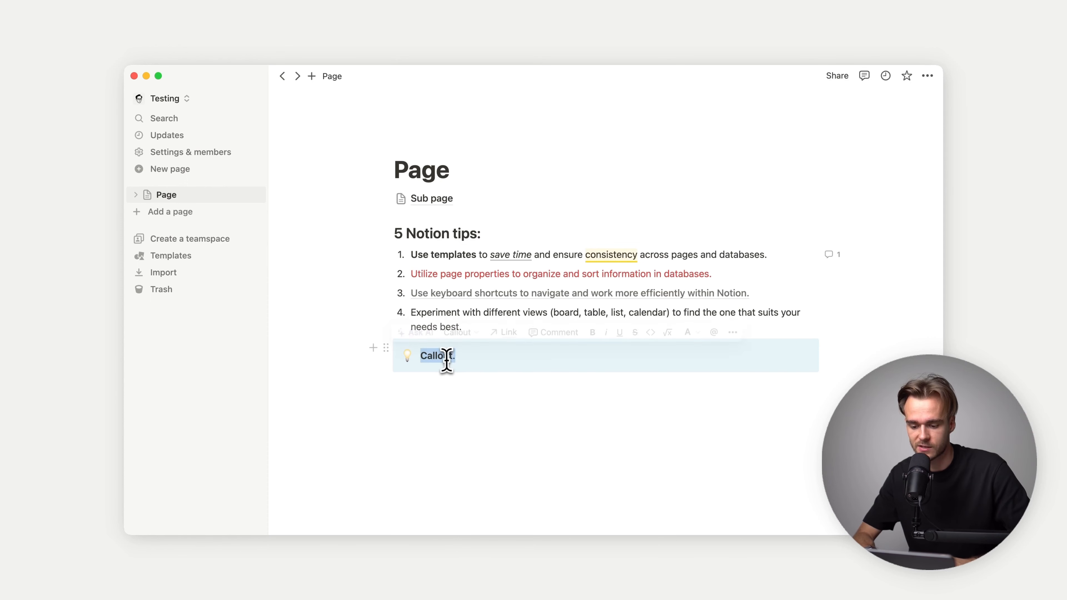
pyautogui.click(470, 358)
# Step: Replace the callout's light bulb emoji with the airplane icon
pyautogui.click(407, 356)
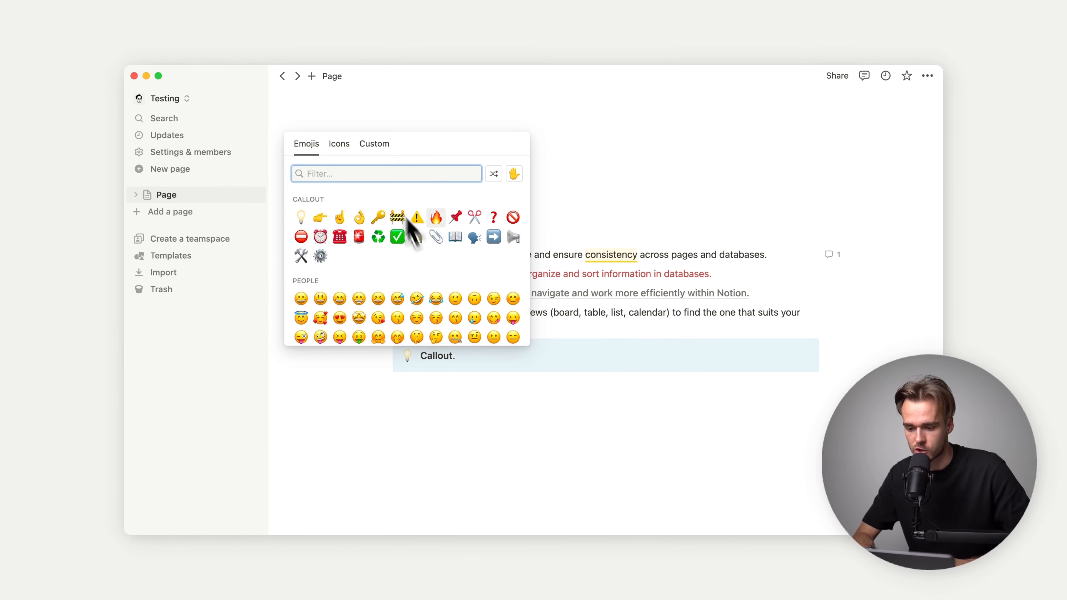
pyautogui.click(339, 144)
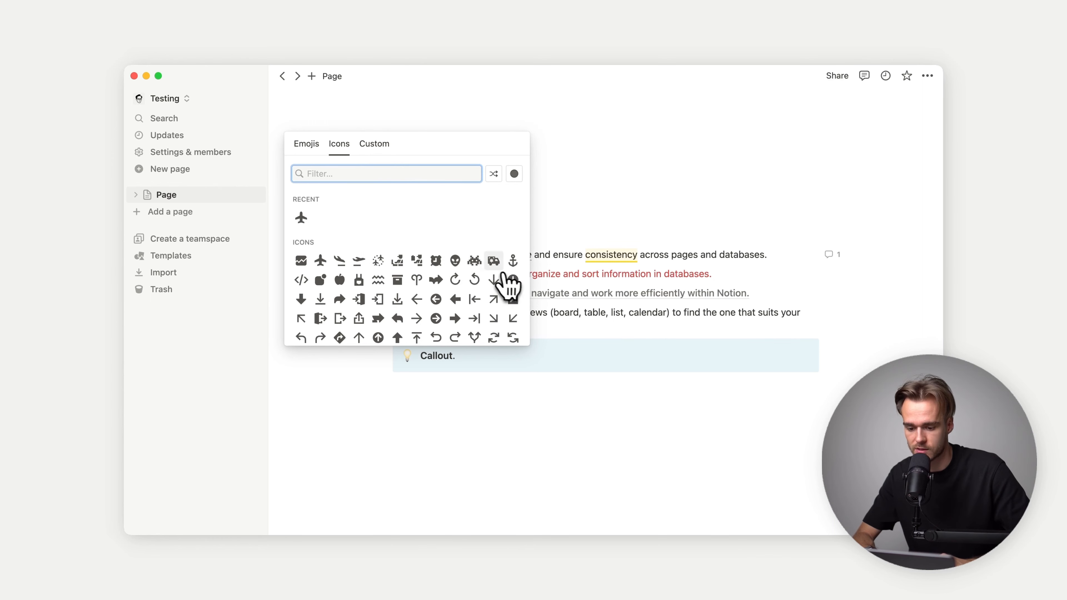
pyautogui.click(320, 261)
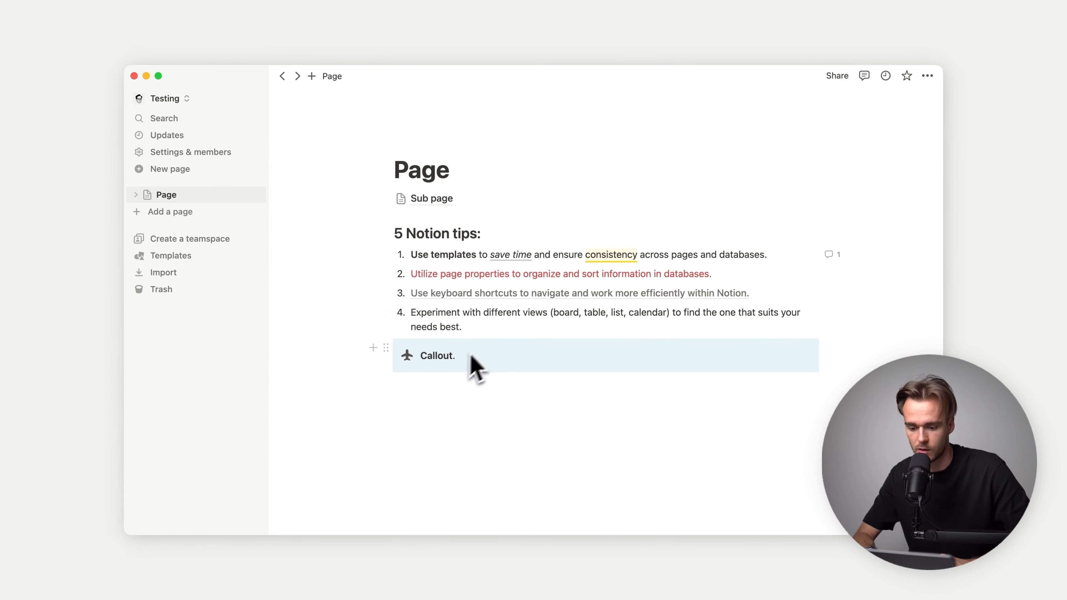
# Step: Set the callout block's color to Yellow background
pyautogui.click(386, 347)
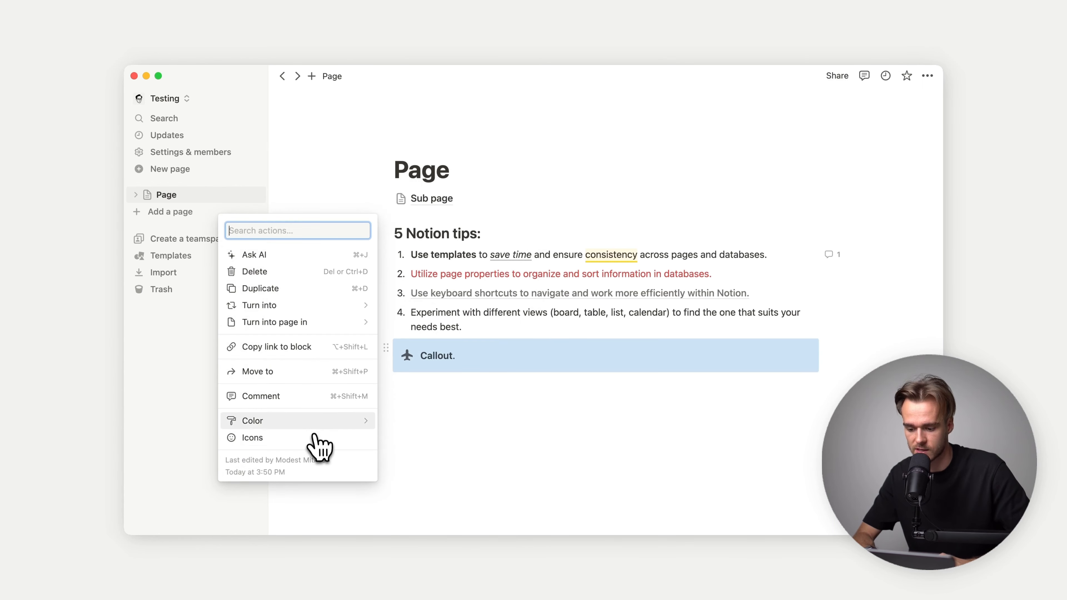
pyautogui.moveTo(320, 422)
pyautogui.scroll(-3, 436, 441)
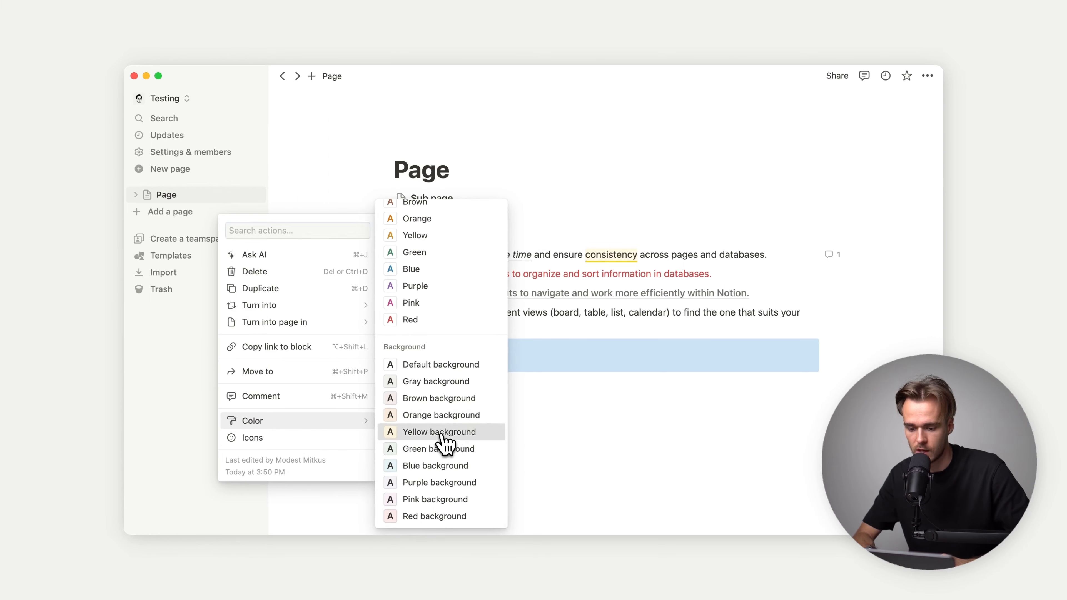
pyautogui.click(441, 433)
pyautogui.click(443, 385)
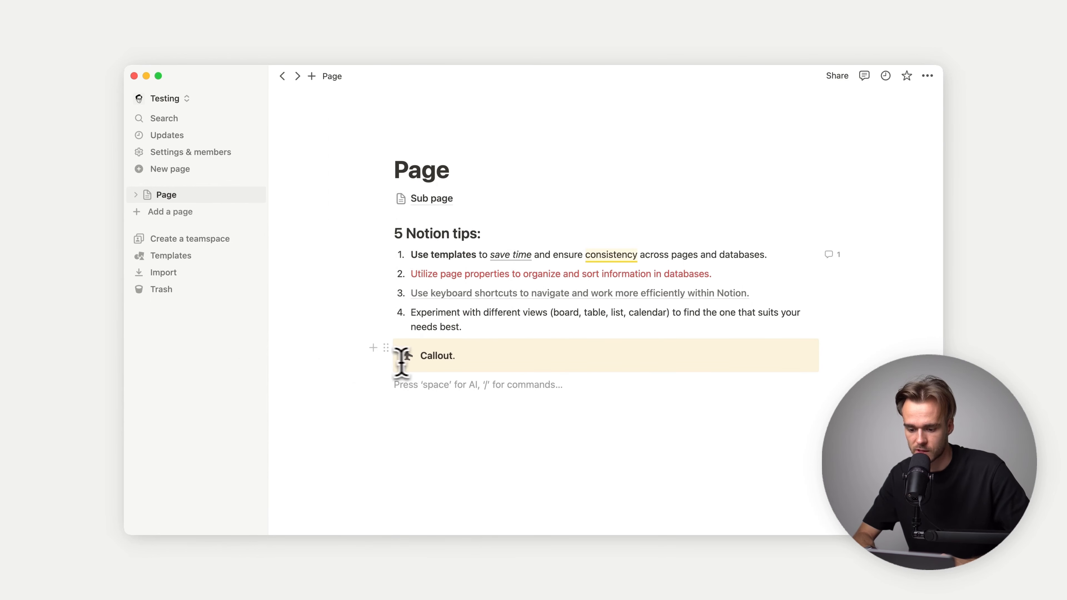
pyautogui.click(474, 357)
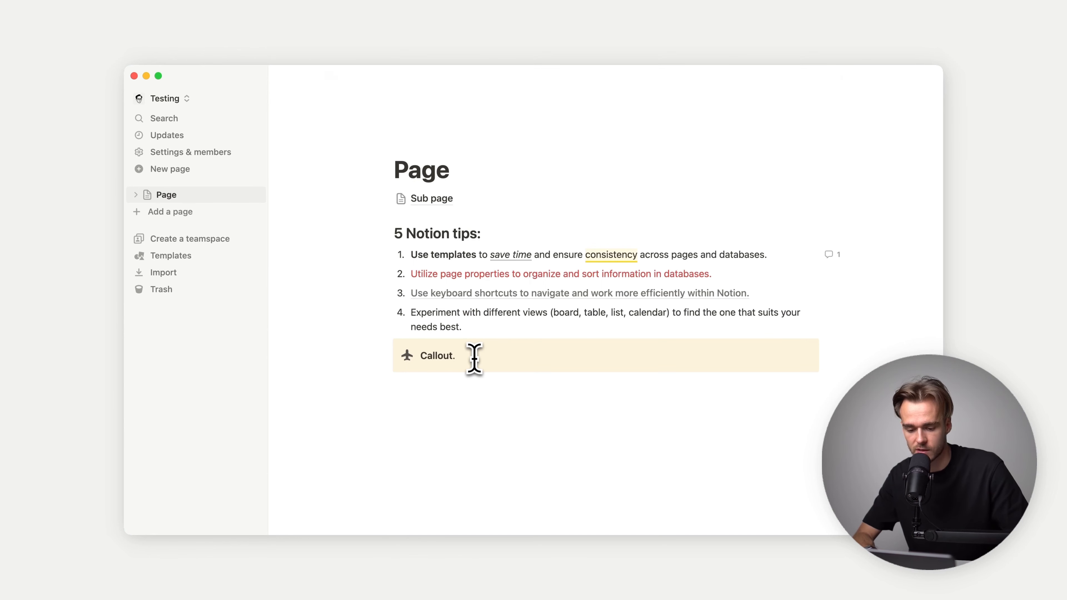
# Step: Add a second line reading "Callout callout callout." inside the yellow callout block
pyautogui.hotkey('shift', 'Return')
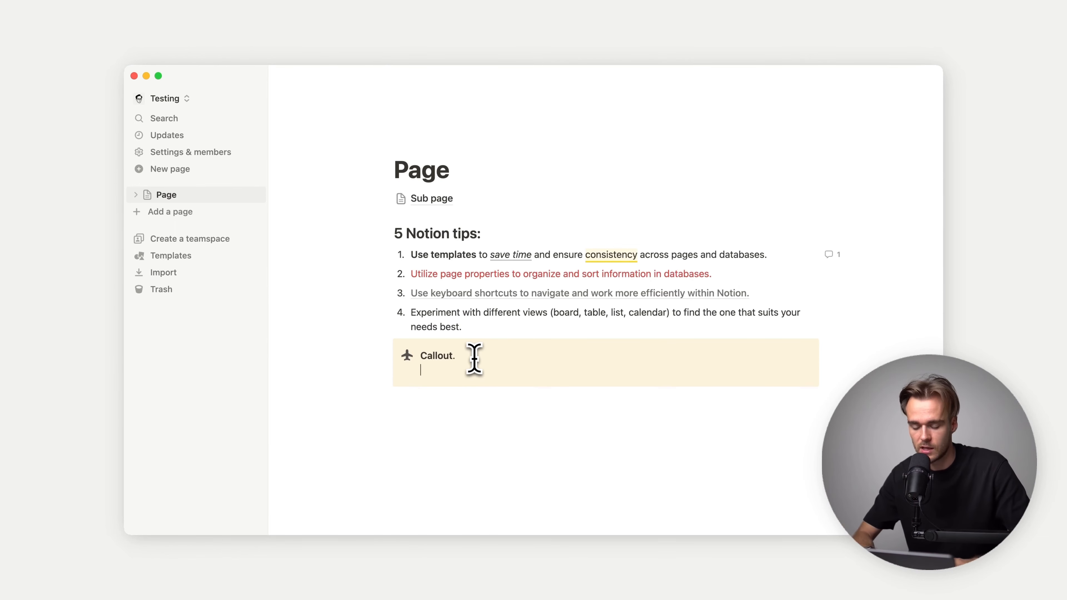
pyautogui.press('BackSpace')
pyautogui.press('Return')
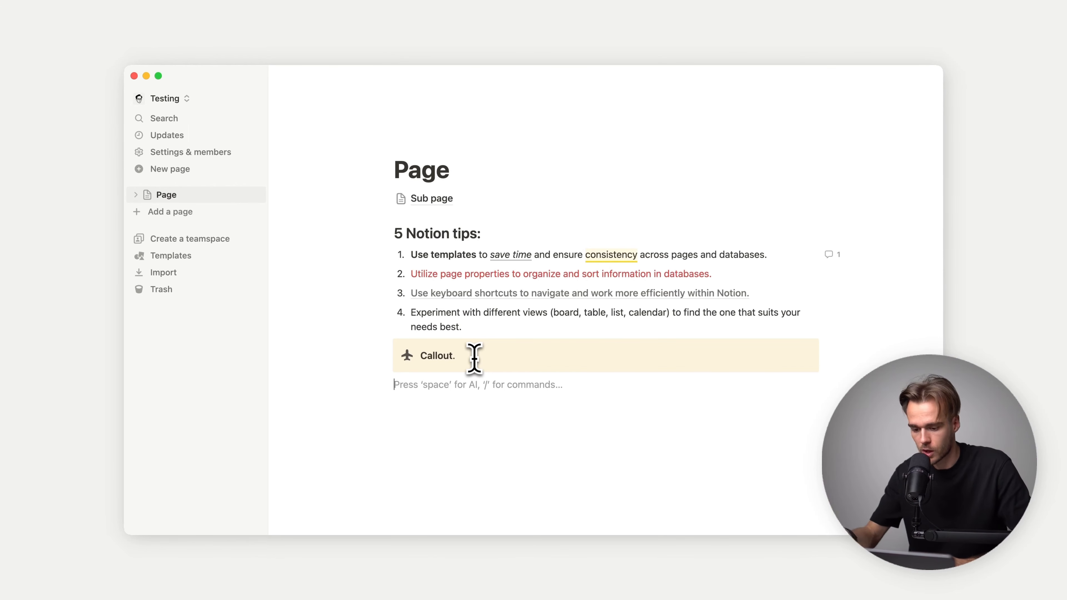
pyautogui.click(472, 357)
pyautogui.hotkey('shift', 'Return')
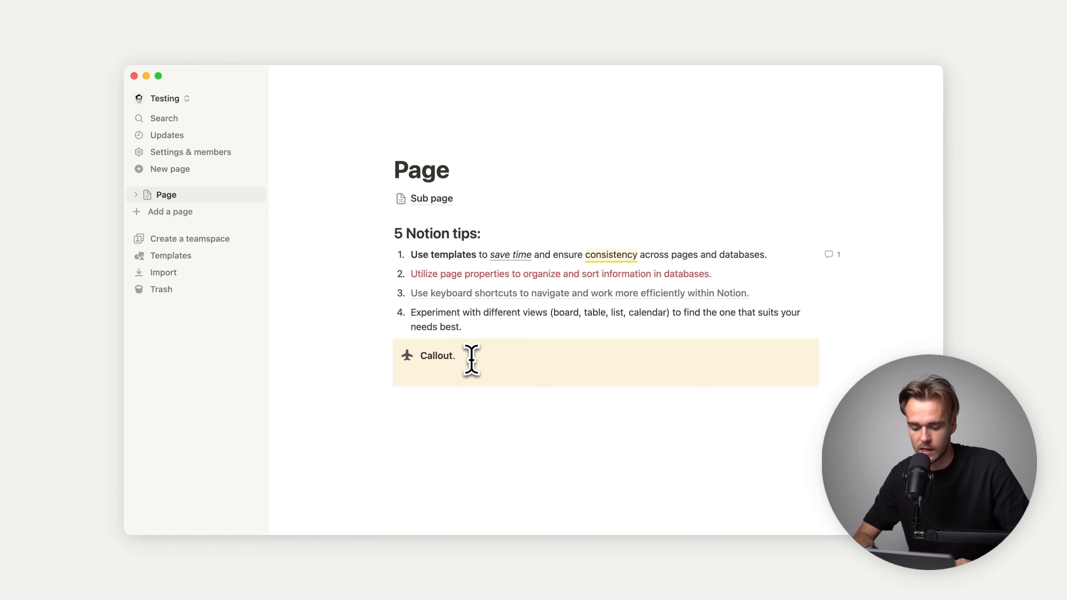
pyautogui.write('Callout cal')
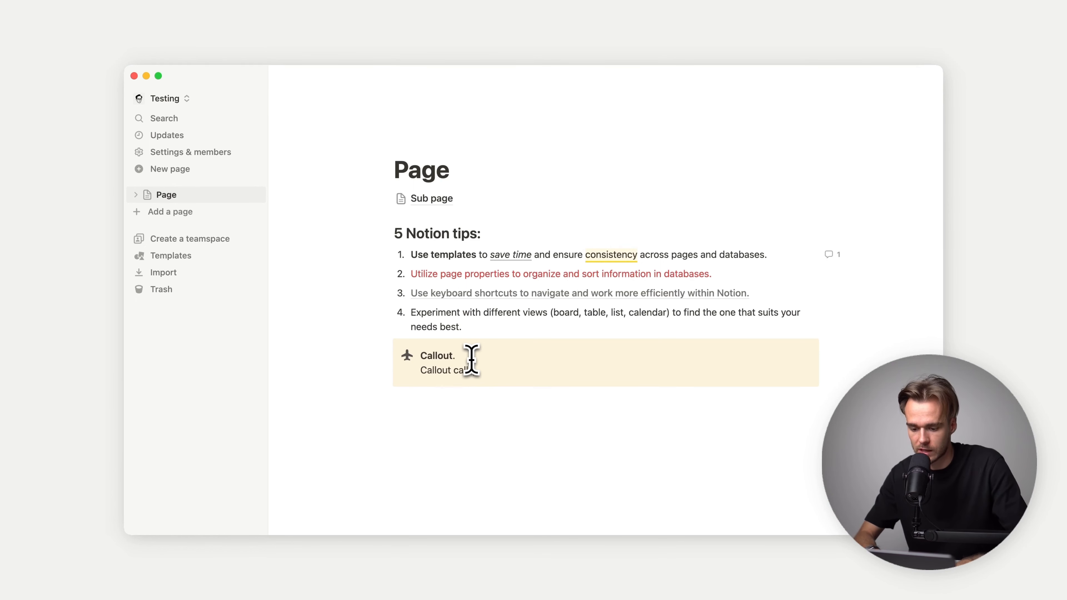
pyautogui.write('lout callout.')
# Step: Replace the period after the bold word "Callout" with a colon
pyautogui.click(466, 357)
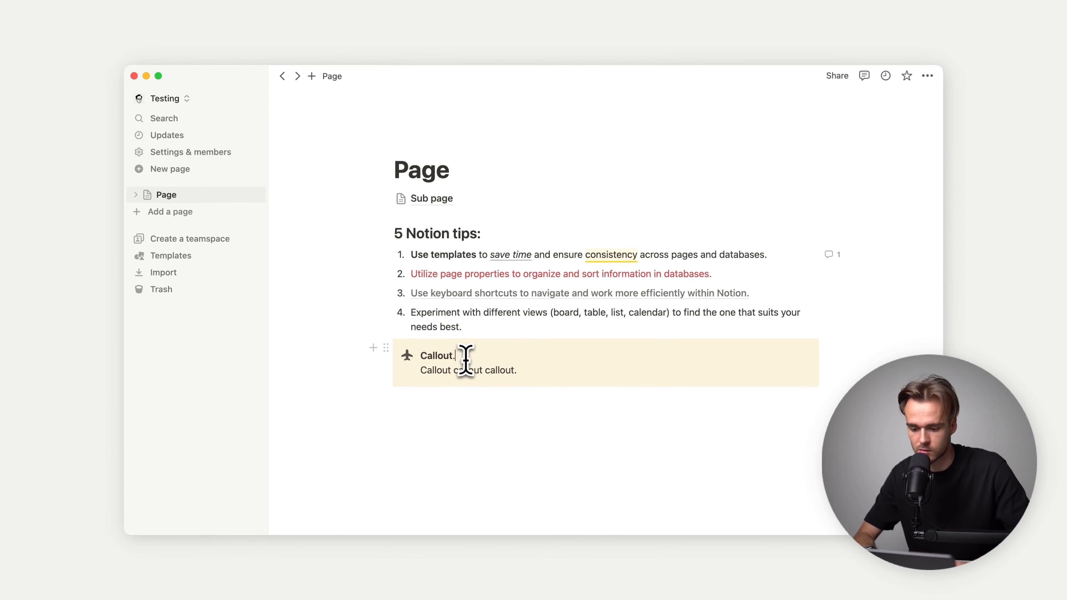
pyautogui.press('BackSpace')
pyautogui.write(':')
pyautogui.click(441, 414)
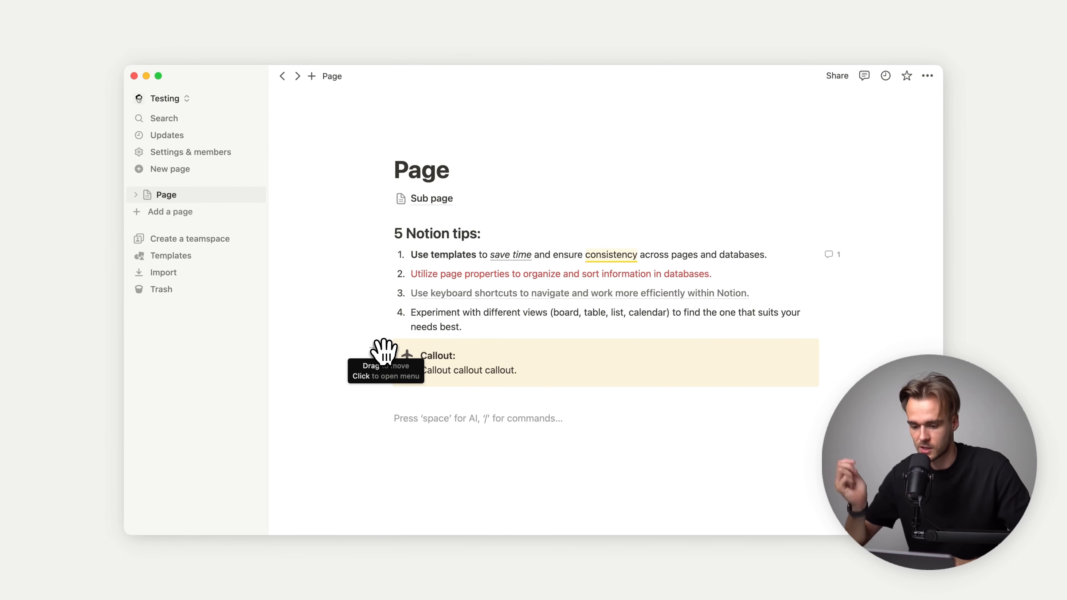
# Step: Move the callout block directly beneath the page title and nest the Sub page link inside it
pyautogui.moveTo(383, 352); pyautogui.dragTo(429, 184)
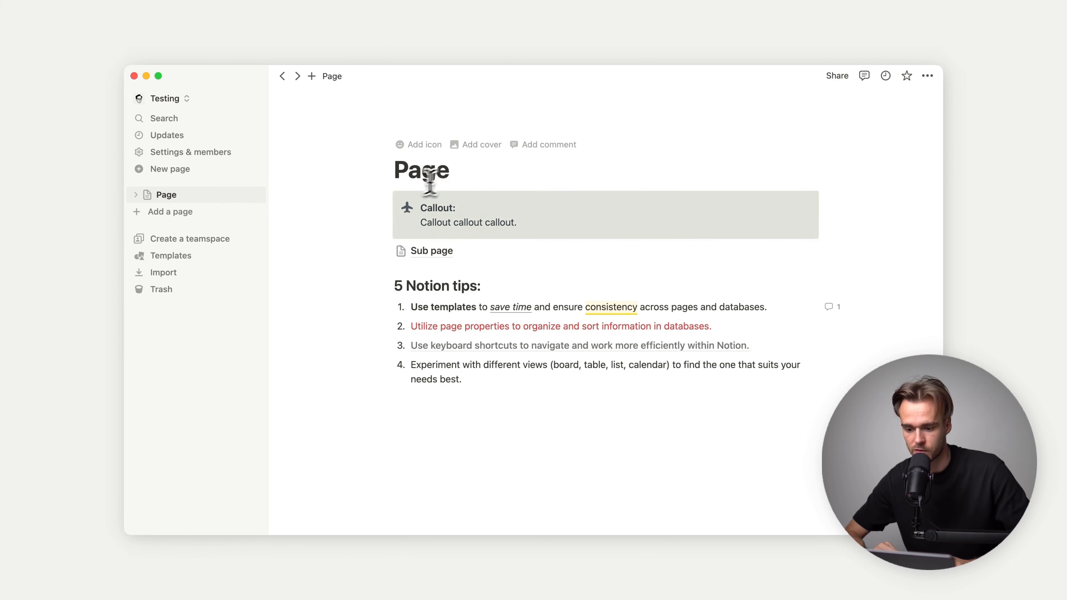
pyautogui.moveTo(386, 249); pyautogui.dragTo(443, 224)
pyautogui.click(458, 172)
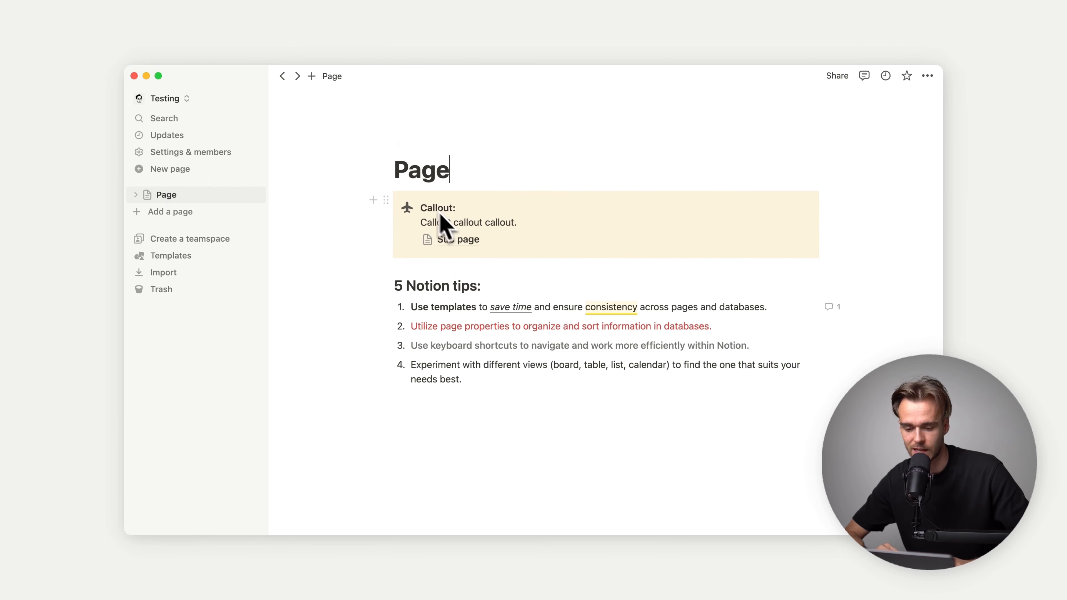
# Step: Browse the block types, insert an Image block below the numbered list and fill it with the Unsplash flower painting credited to Europeana
pyautogui.click(435, 421)
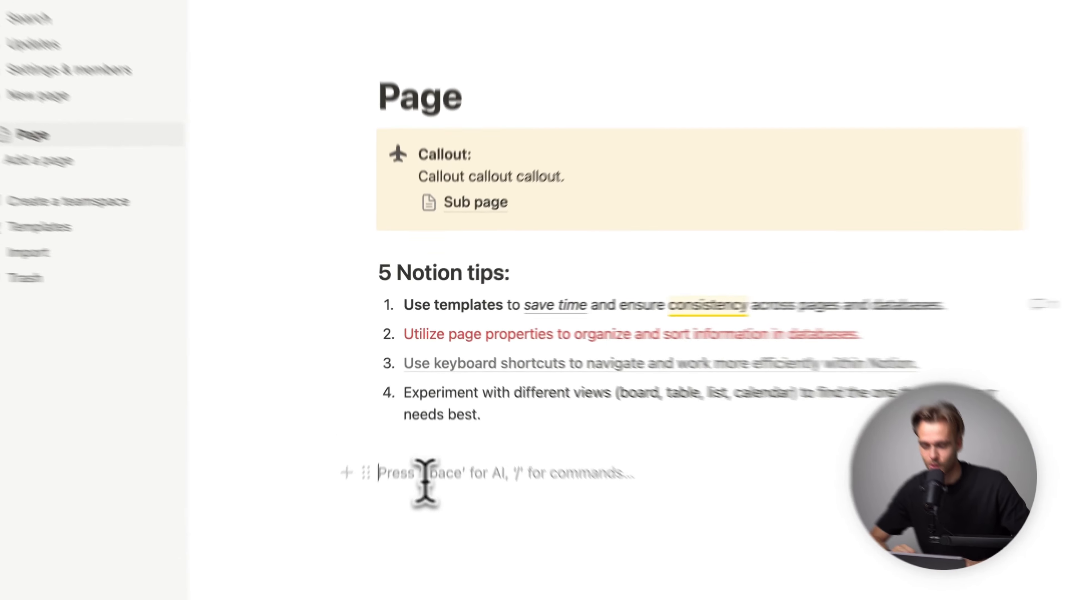
pyautogui.click(373, 417)
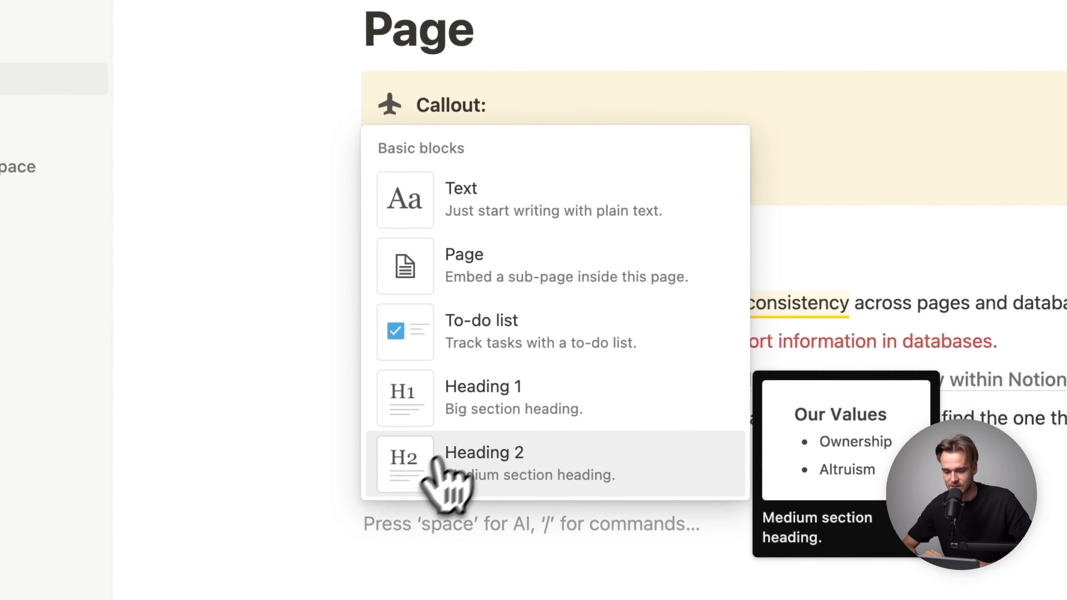
pyautogui.scroll(-10, 460, 440)
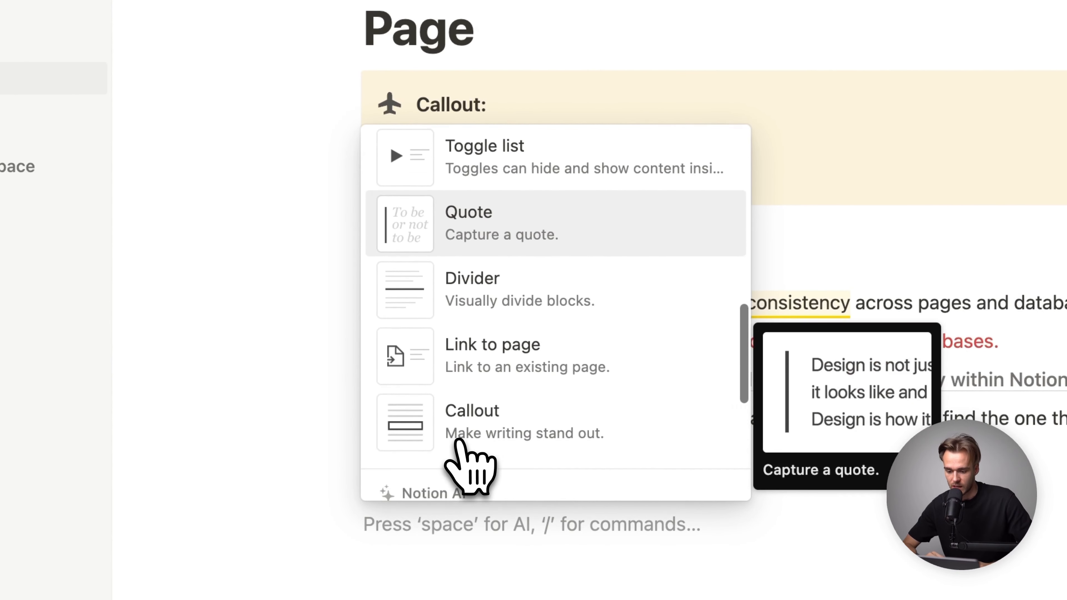
pyautogui.scroll(-5, 500, 353)
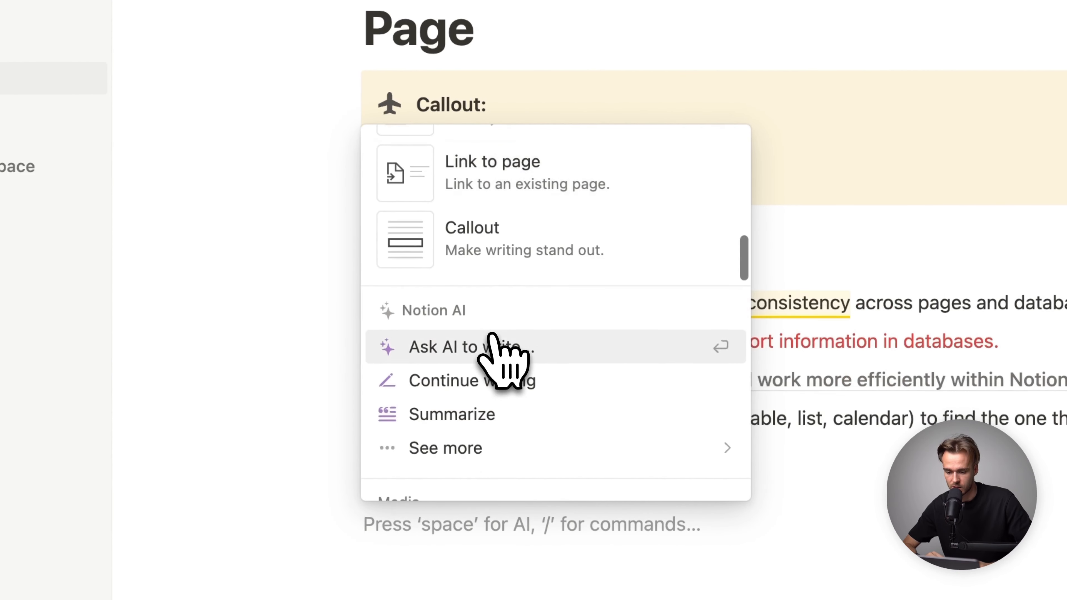
pyautogui.scroll(-3, 495, 340)
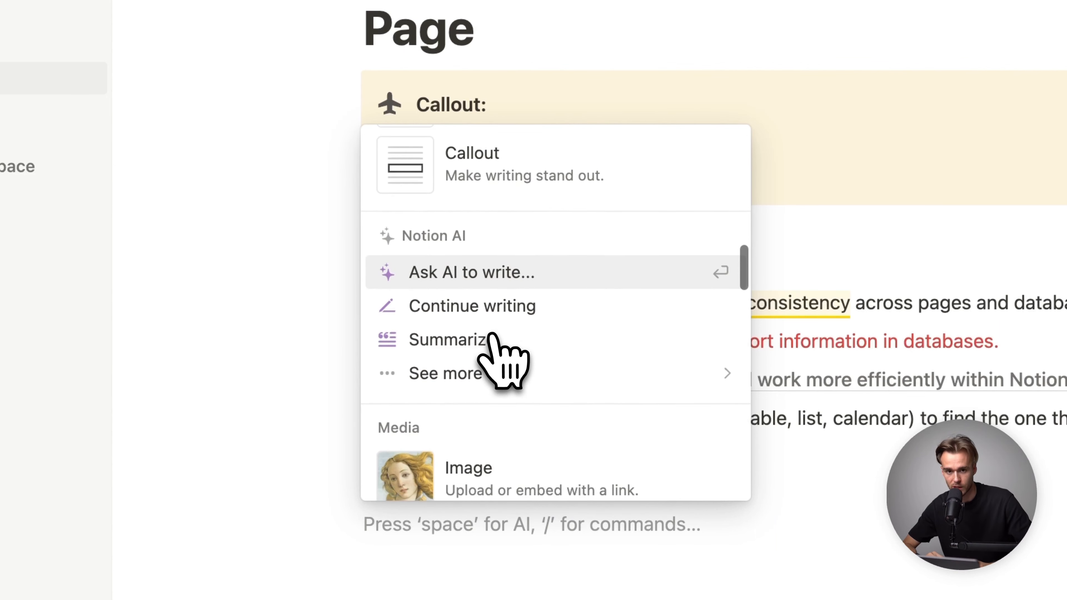
pyautogui.scroll(-2, 495, 340)
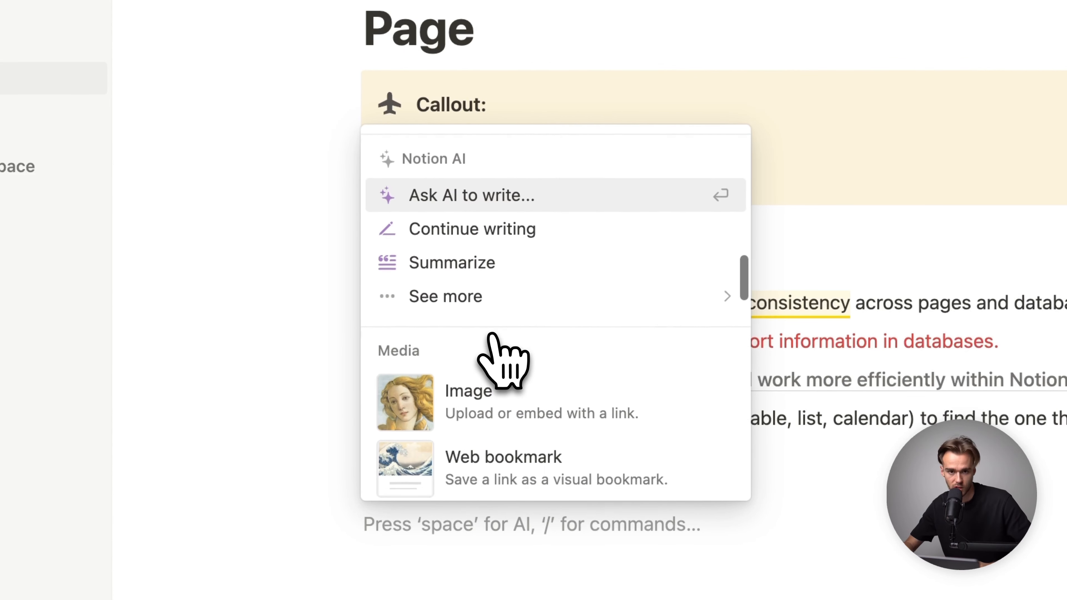
pyautogui.scroll(2, 495, 340)
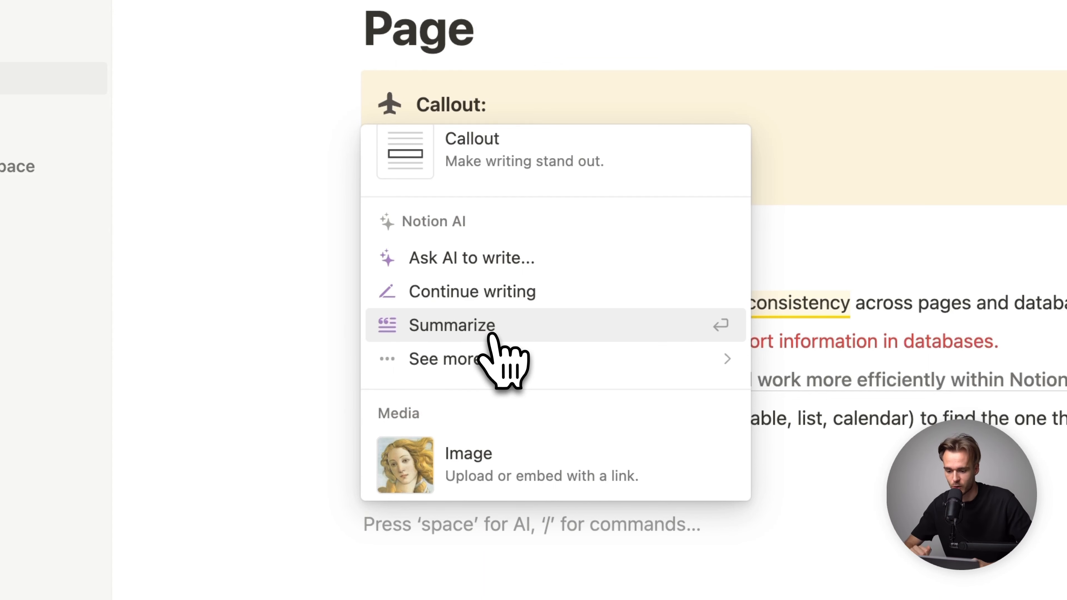
pyautogui.scroll(-5, 494, 336)
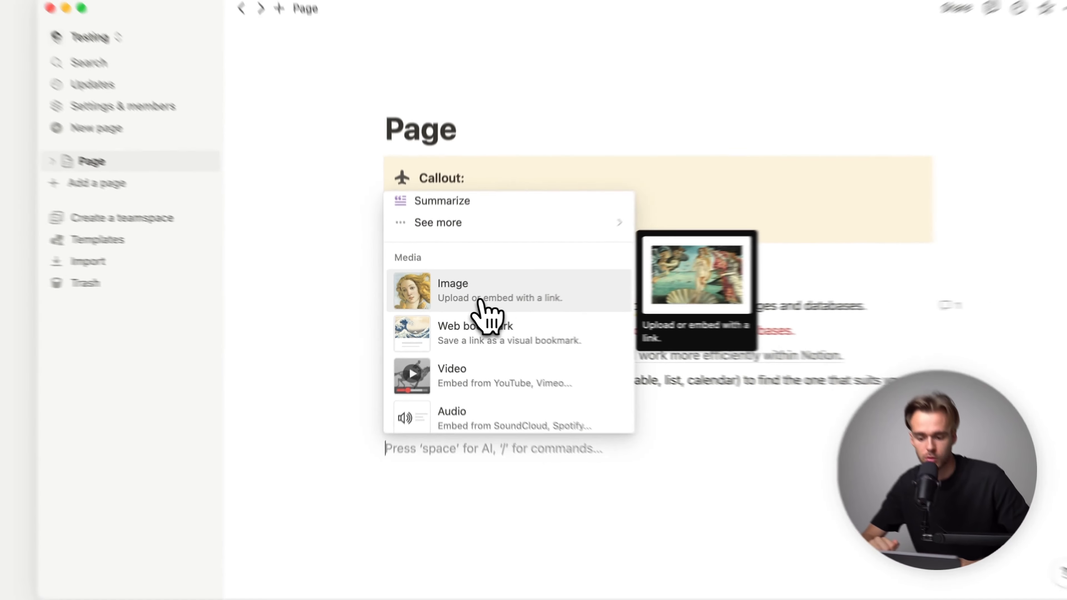
pyautogui.click(506, 291)
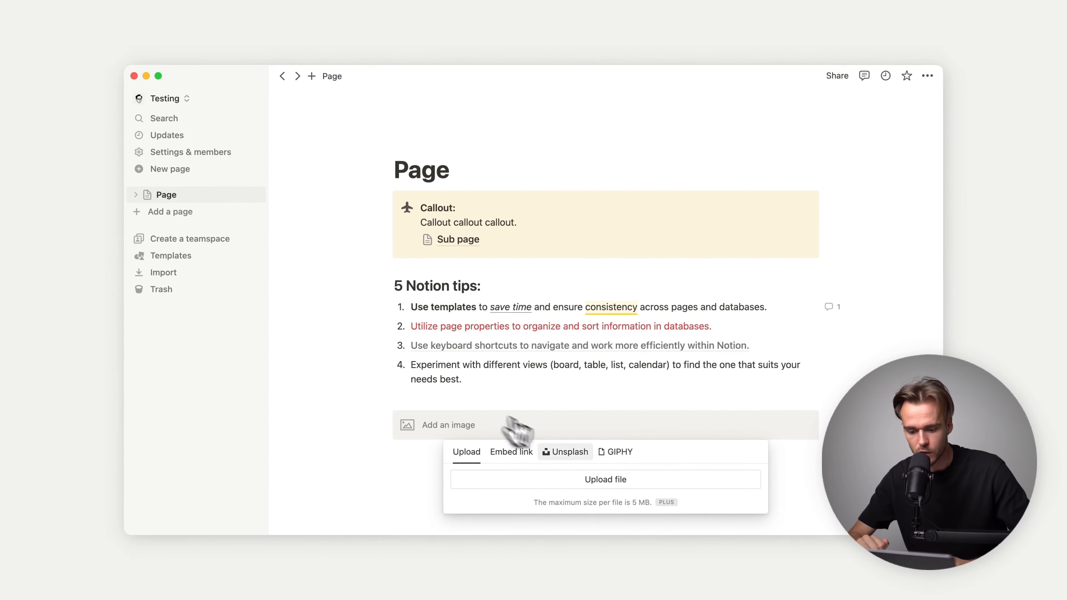
pyautogui.click(567, 452)
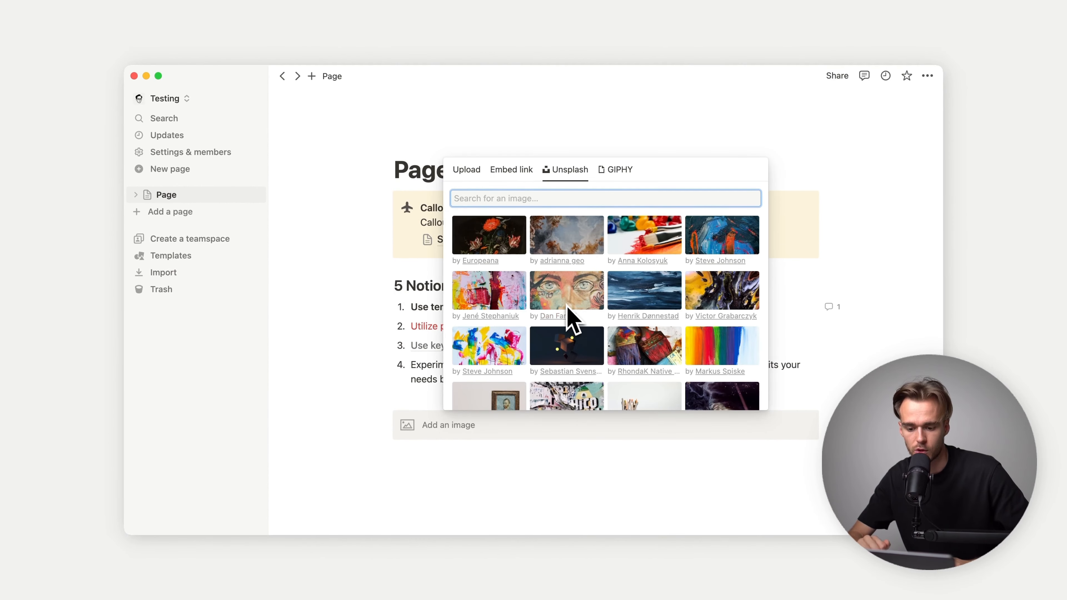
pyautogui.click(513, 248)
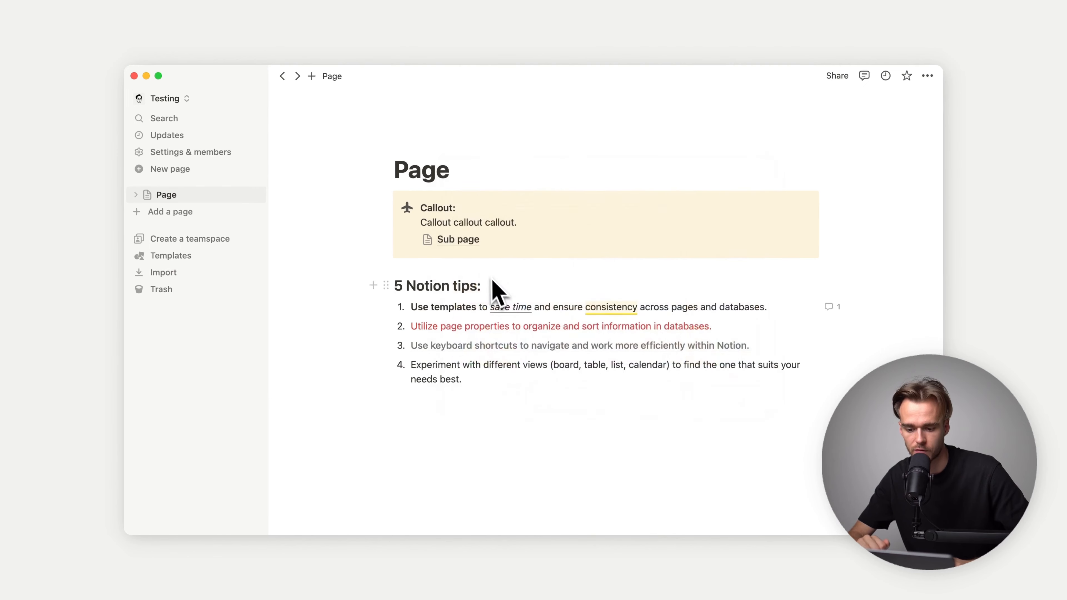
# Step: Resize the flower image to roughly half the width of the page's text column
pyautogui.scroll(-3, 445, 380)
pyautogui.scroll(-3, 449, 389)
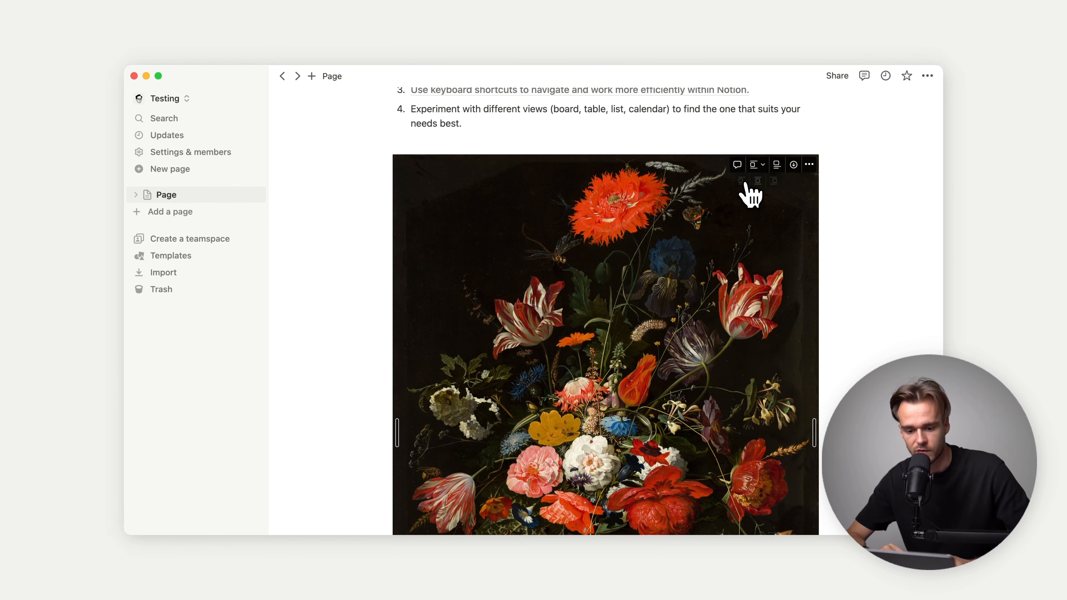
pyautogui.scroll(-2, 832, 219)
pyautogui.scroll(-1, 821, 260)
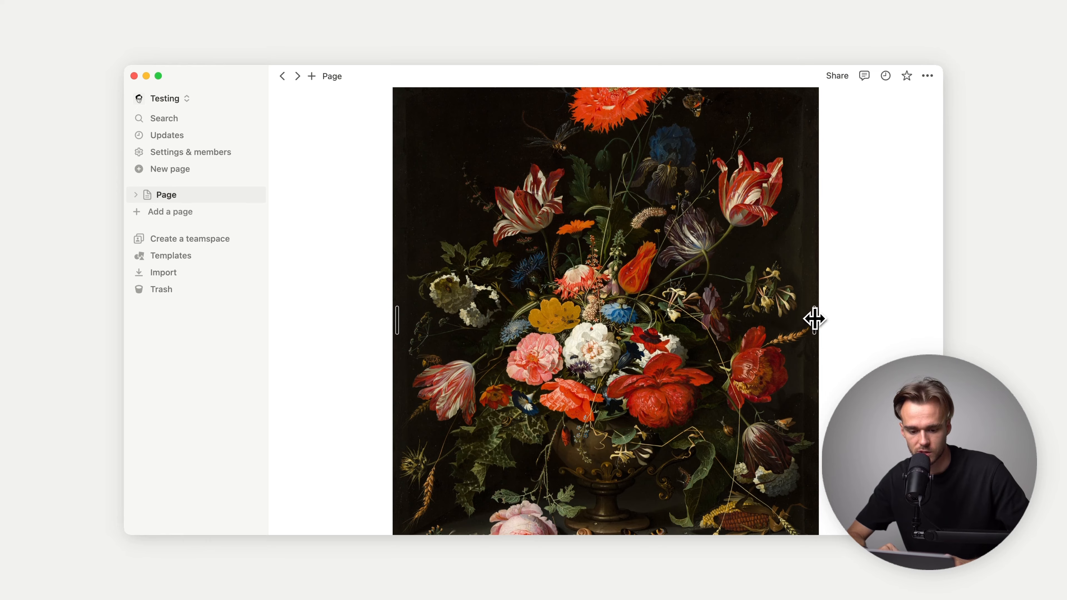
pyautogui.moveTo(813, 319); pyautogui.dragTo(654, 298)
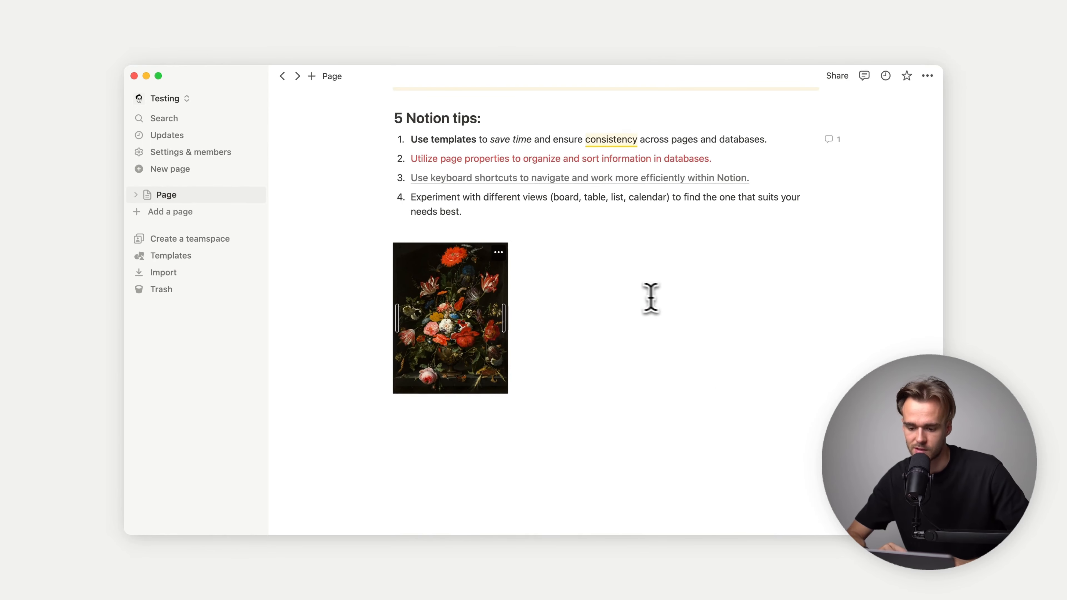
pyautogui.click(499, 252)
pyautogui.click(489, 258)
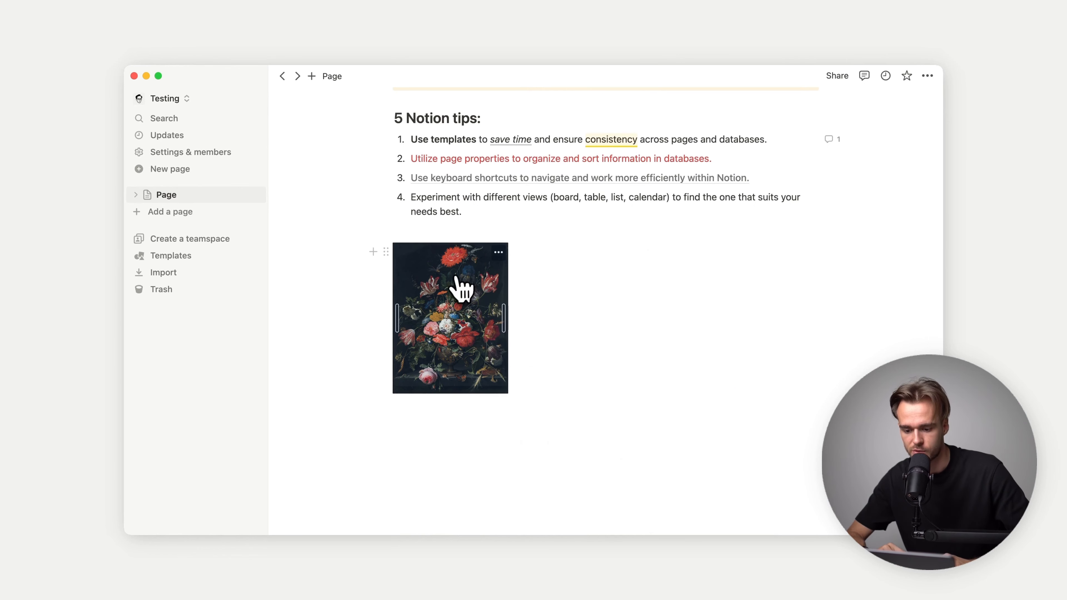
pyautogui.moveTo(500, 308); pyautogui.dragTo(621, 311)
# Step: Try center alignment on the flower image and restore its left alignment
pyautogui.scroll(3, 571, 323)
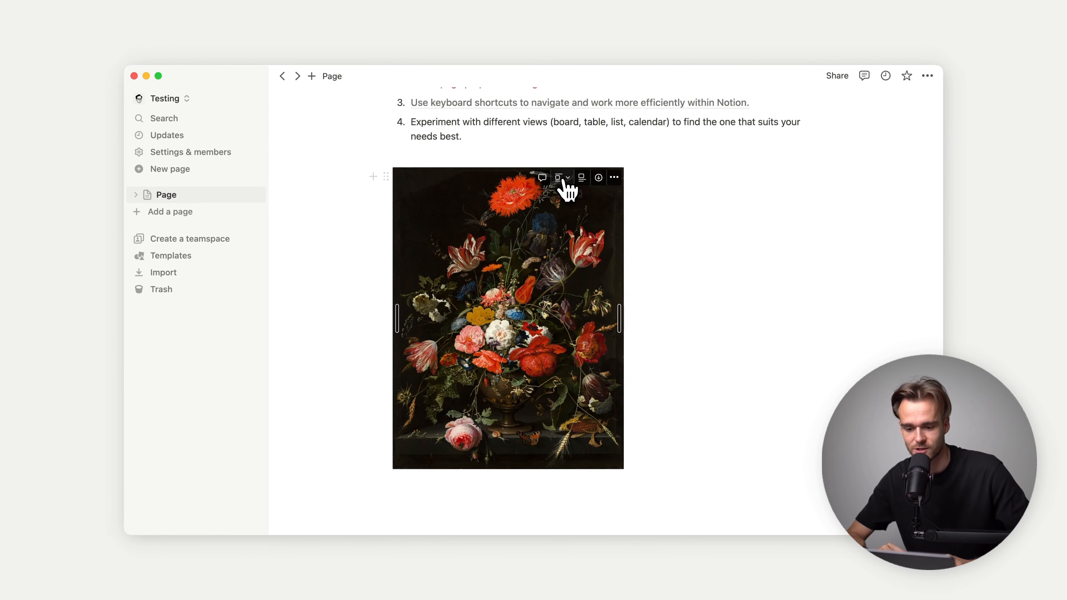
pyautogui.click(562, 193)
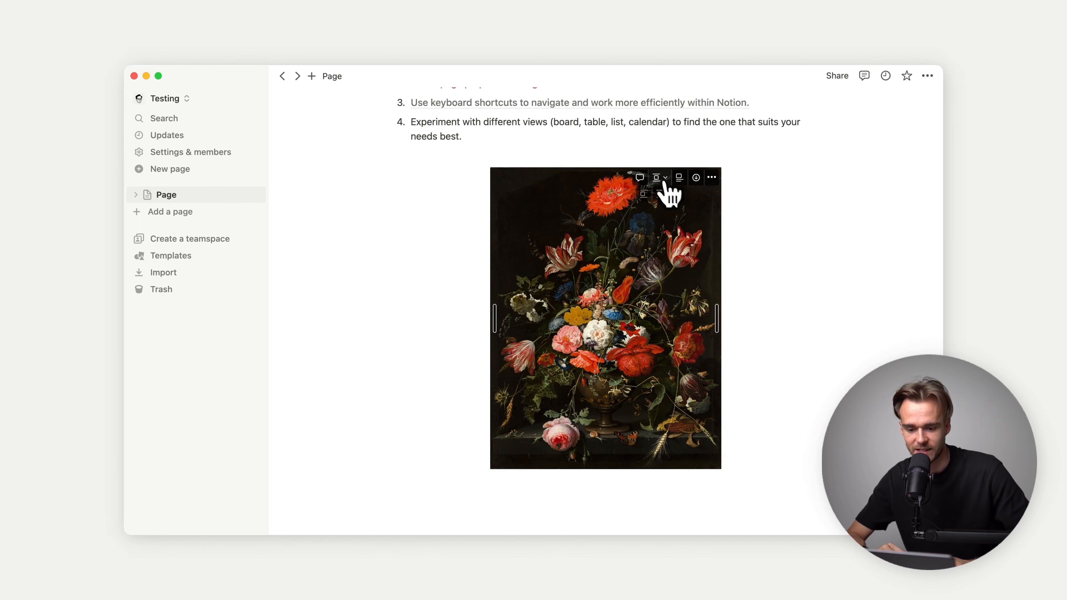
pyautogui.click(665, 193)
pyautogui.click(742, 193)
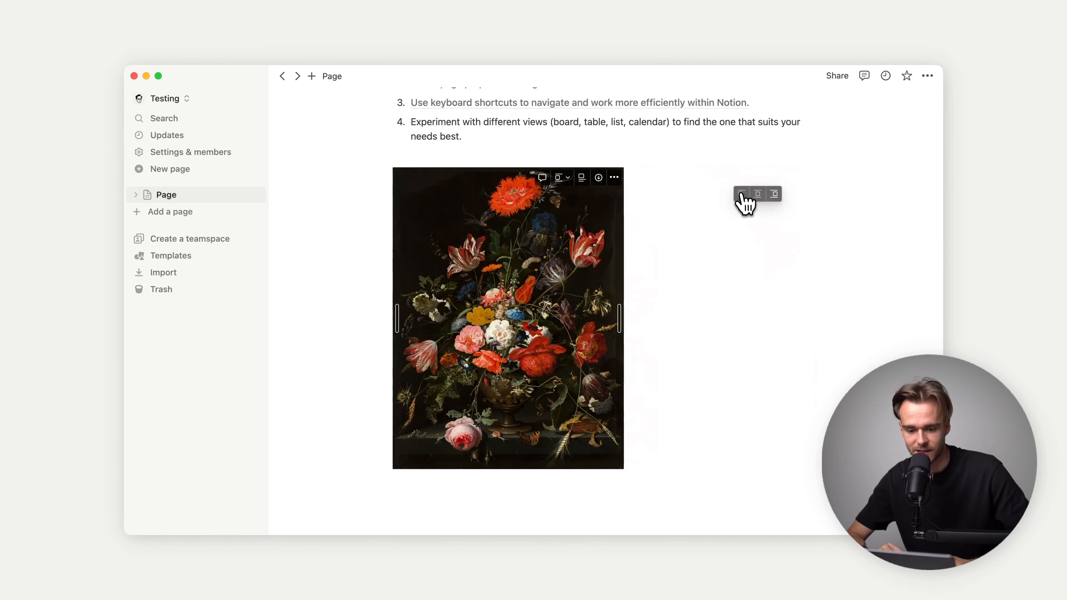
# Step: Add the caption "Write description" to the flower image
pyautogui.scroll(2, 671, 219)
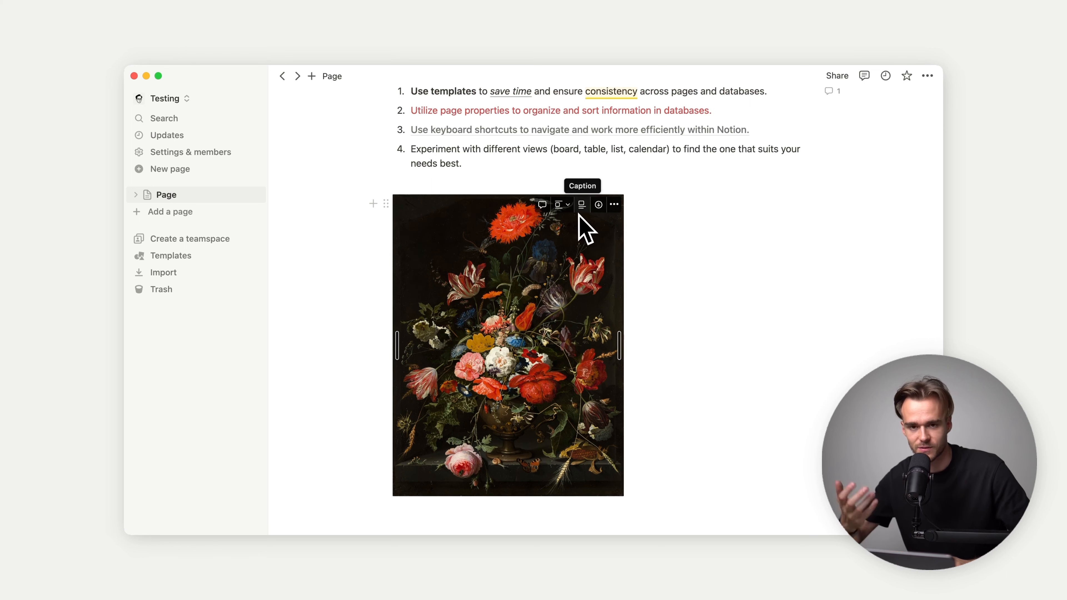
pyautogui.scroll(1, 580, 219)
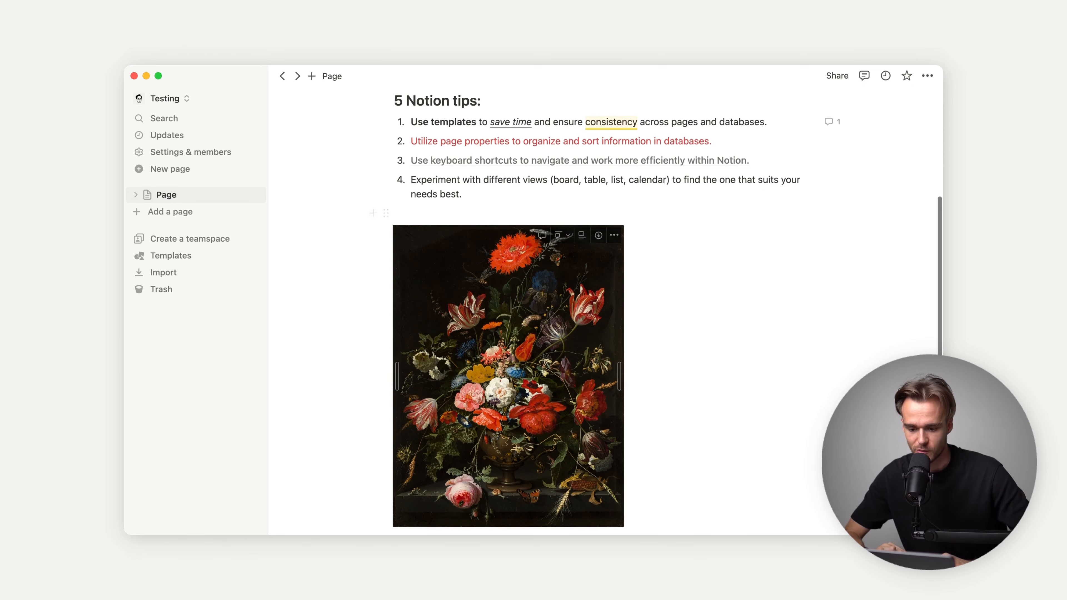
pyautogui.click(581, 235)
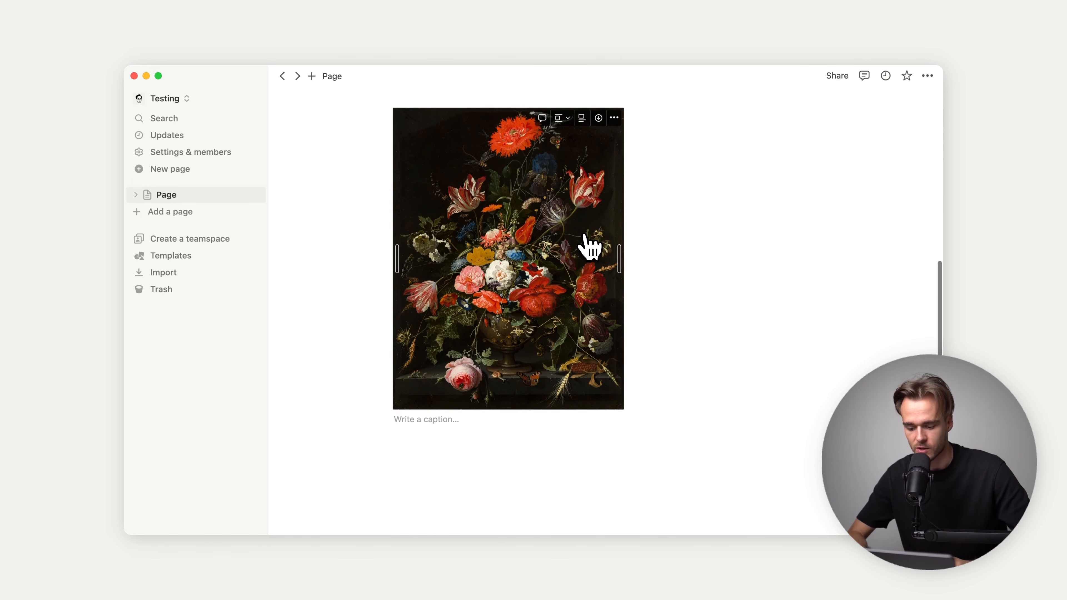
pyautogui.write('Write description')
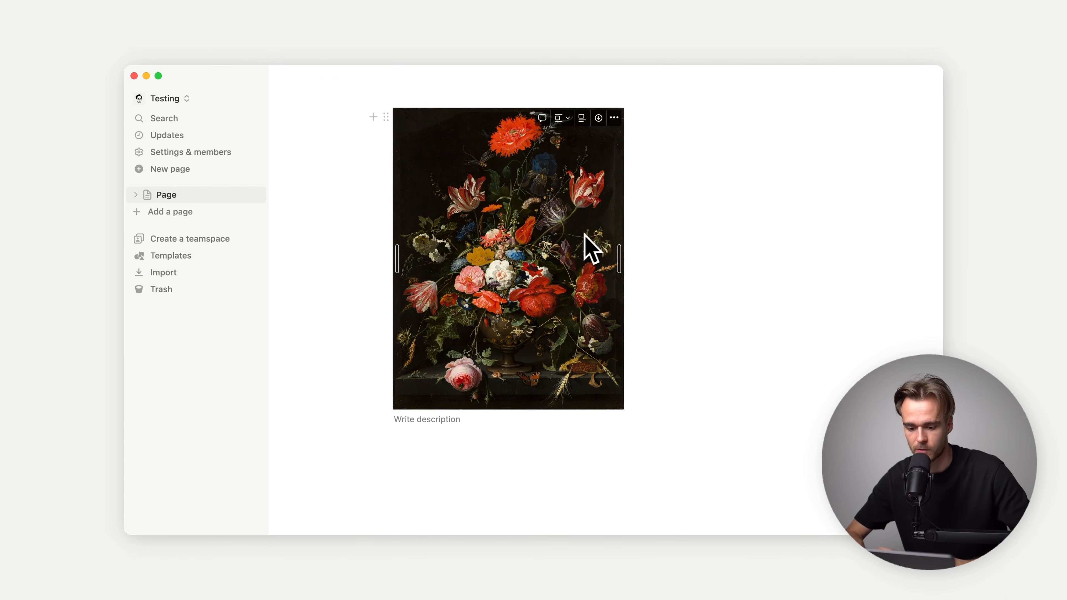
# Step: View the flower image's available actions and delete the image from the page
pyautogui.scroll(5, 690, 210)
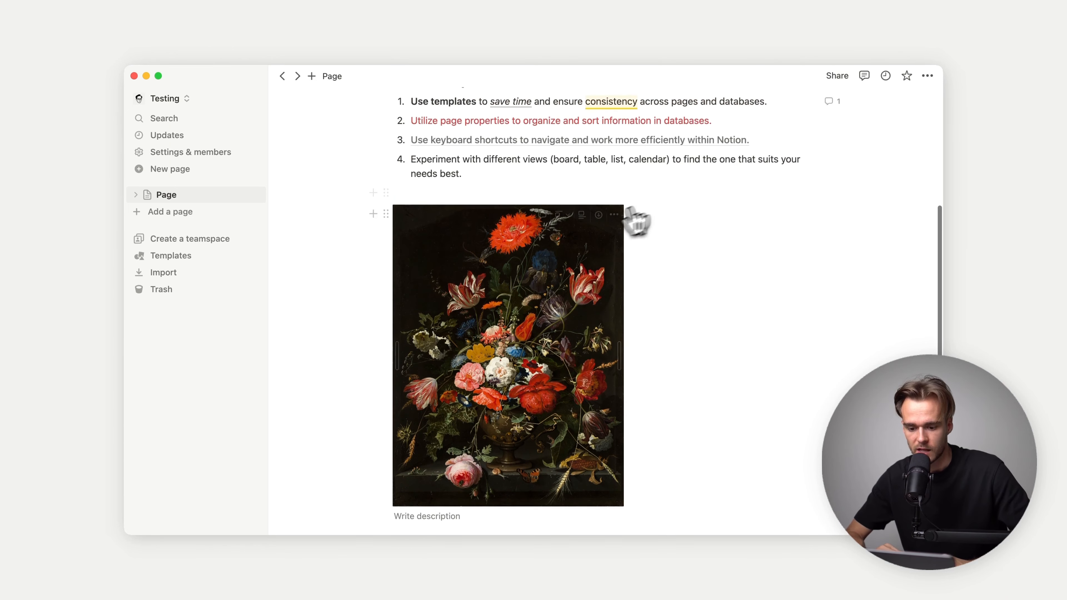
pyautogui.click(614, 215)
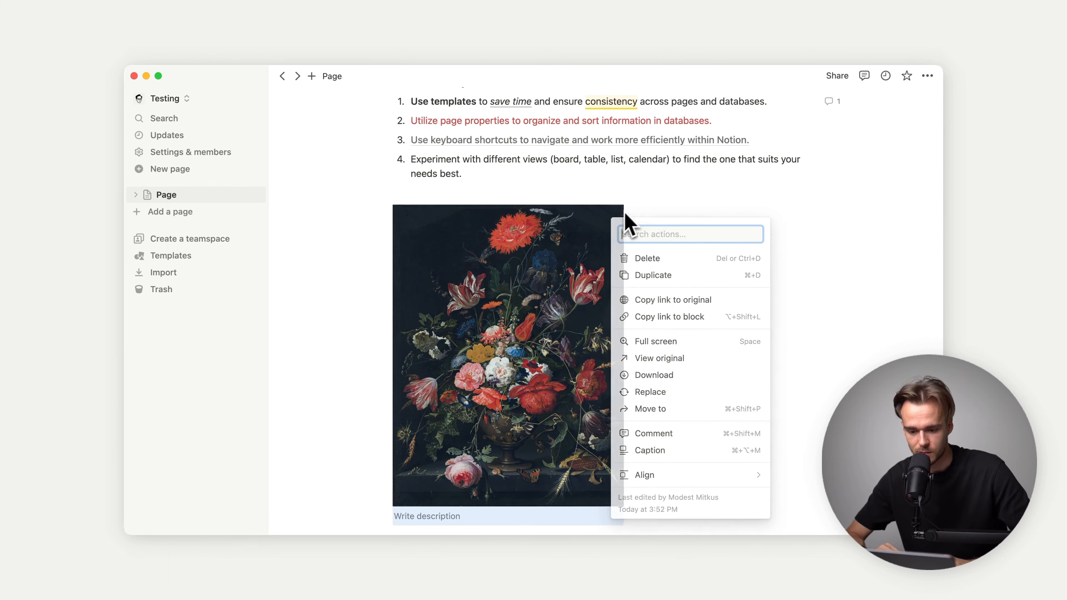
pyautogui.press('Escape')
pyautogui.press('BackSpace')
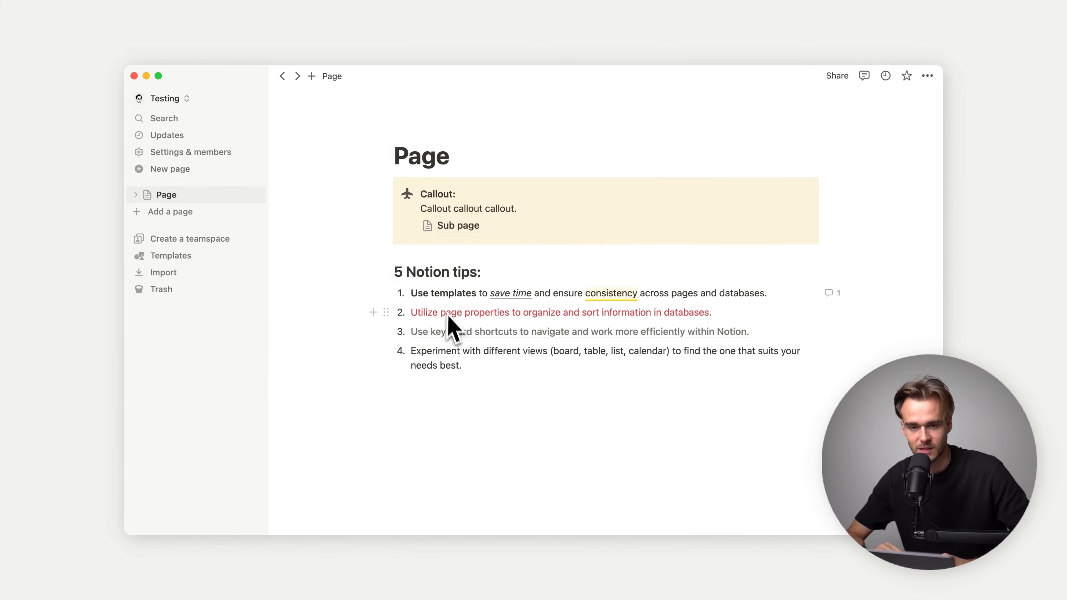
# Step: Insert a web bookmark to notionway.com below the numbered list of Notion tips
pyautogui.click(449, 390)
pyautogui.click(373, 382)
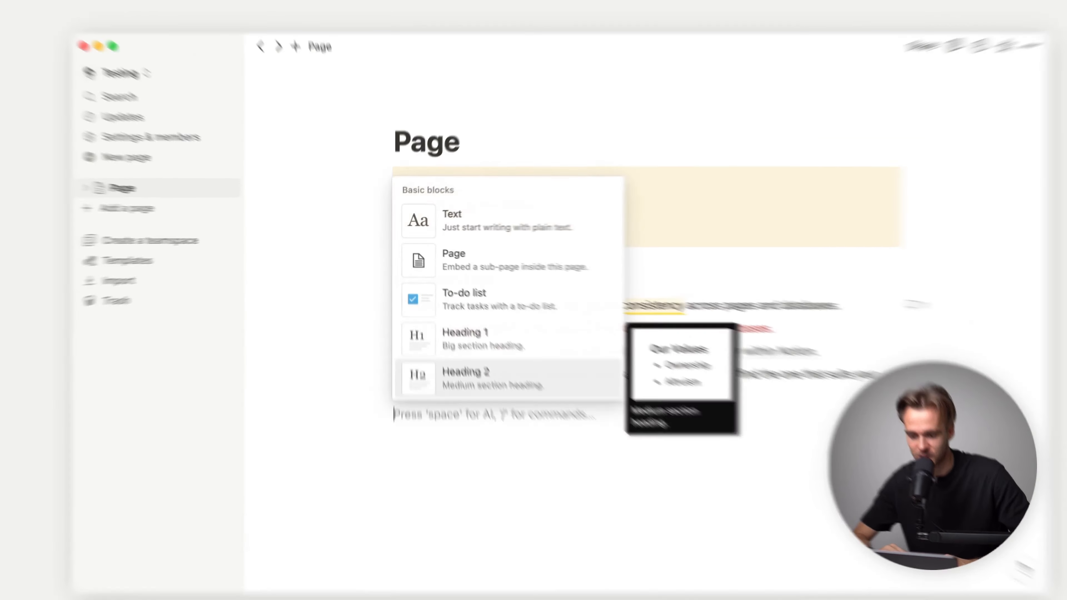
pyautogui.scroll(-5, 496, 336)
pyautogui.scroll(-10, 588, 446)
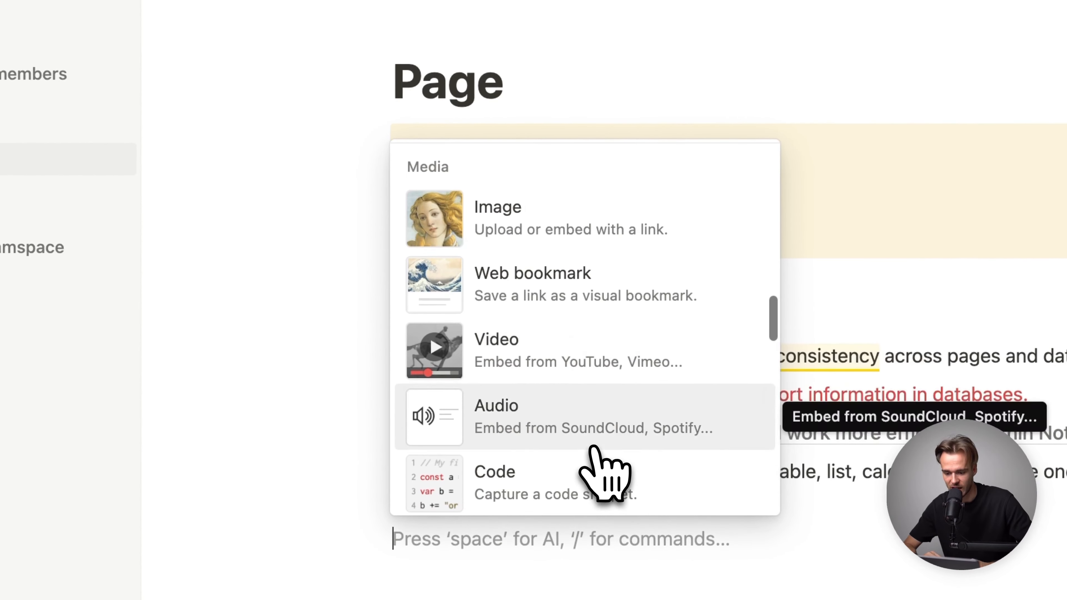
pyautogui.click(585, 297)
pyautogui.write('notio')
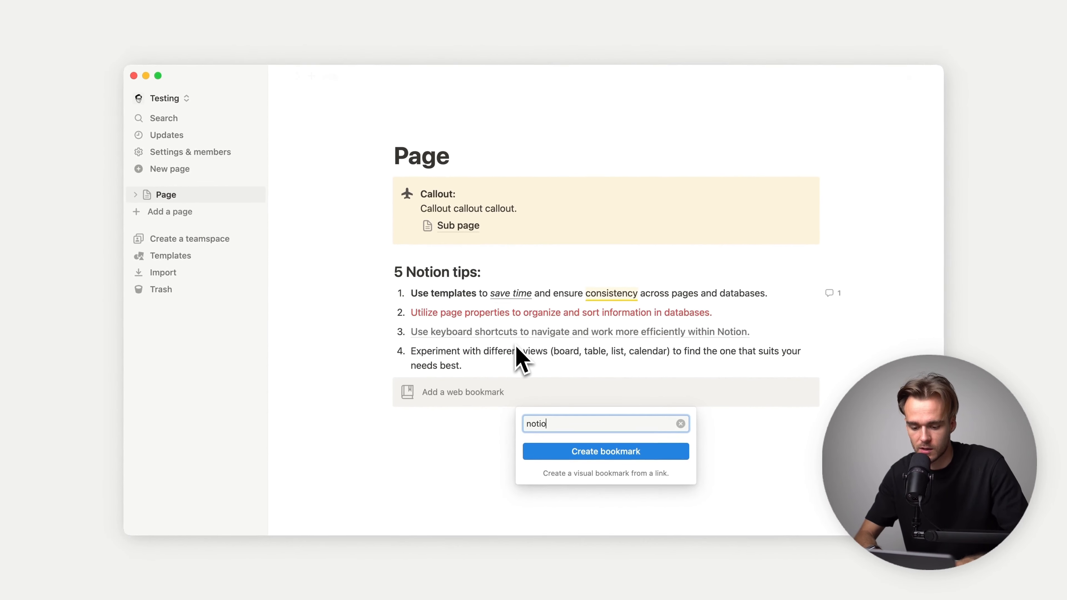
pyautogui.write('nway.com')
pyautogui.press('Return')
# Step: Move the Notionway web bookmark above the callout, directly beneath the page title
pyautogui.scroll(-1, 511, 441)
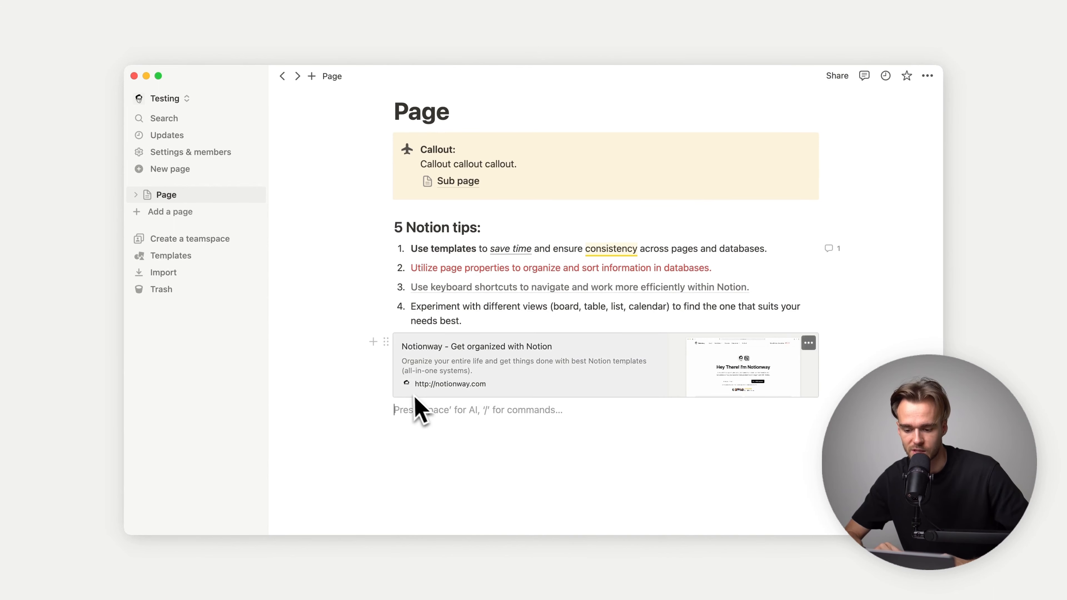
pyautogui.scroll(1, 392, 389)
pyautogui.moveTo(384, 371); pyautogui.dragTo(425, 151)
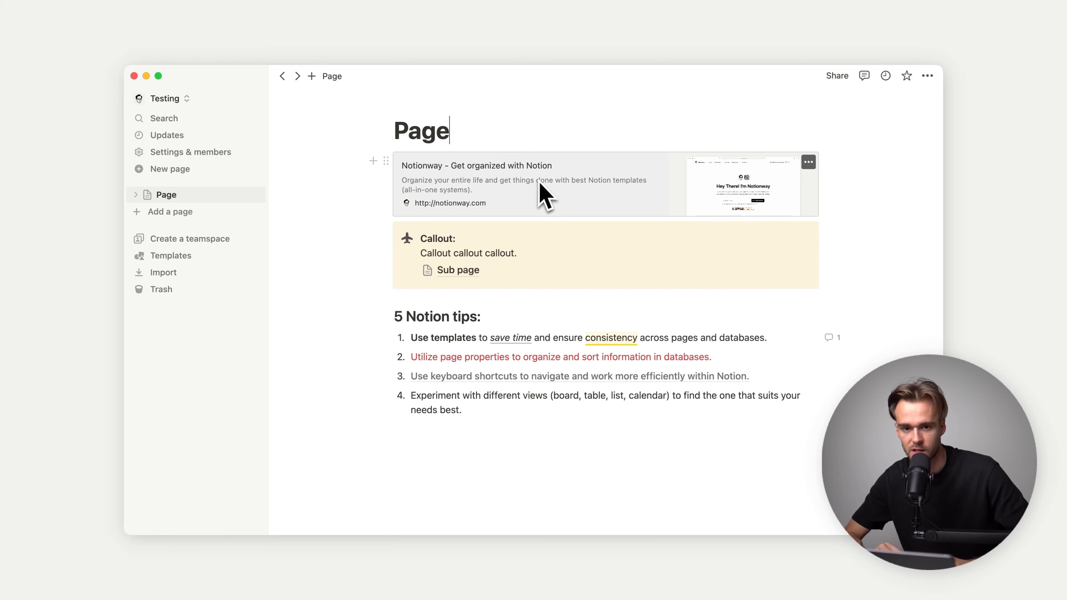
# Step: Add an empty line below the tips list and examine the available media, database, AI and advanced block types
pyautogui.scroll(-2, 507, 267)
pyautogui.click(394, 393)
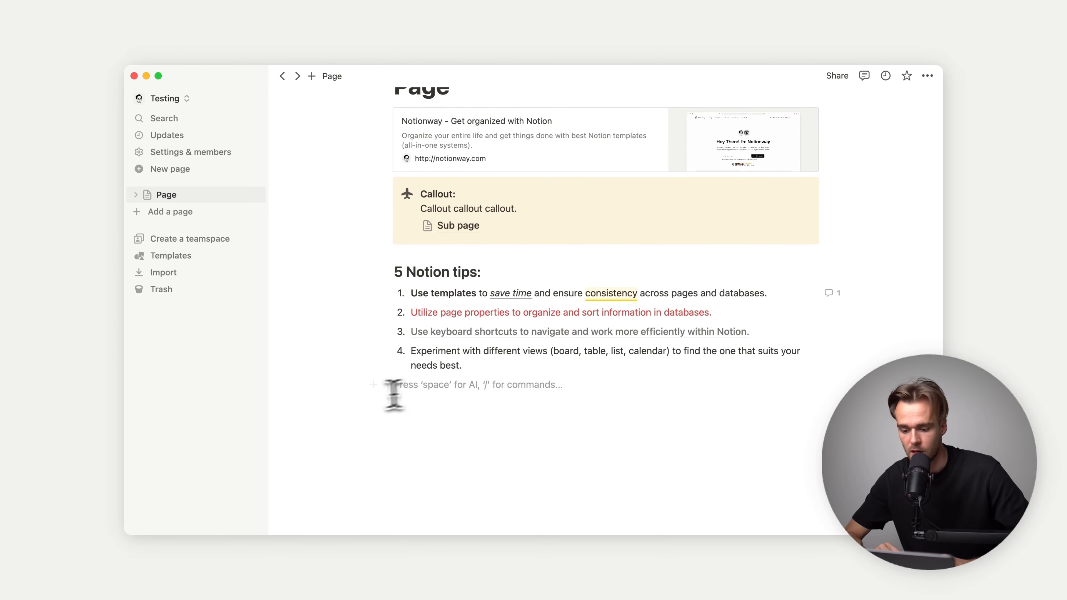
pyautogui.click(373, 384)
pyautogui.scroll(-10, 489, 323)
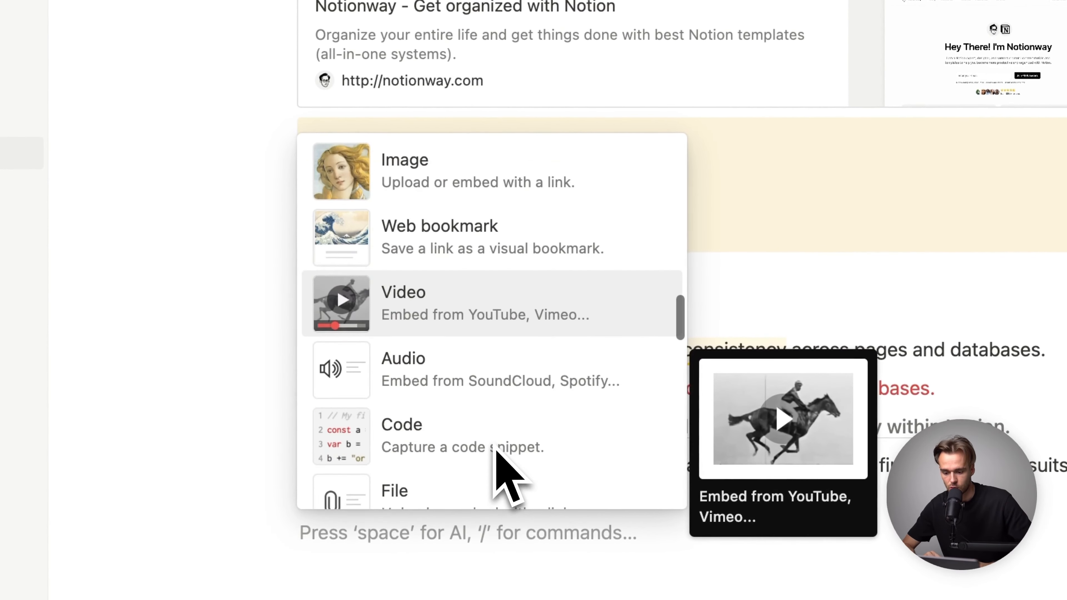
pyautogui.scroll(-3, 497, 448)
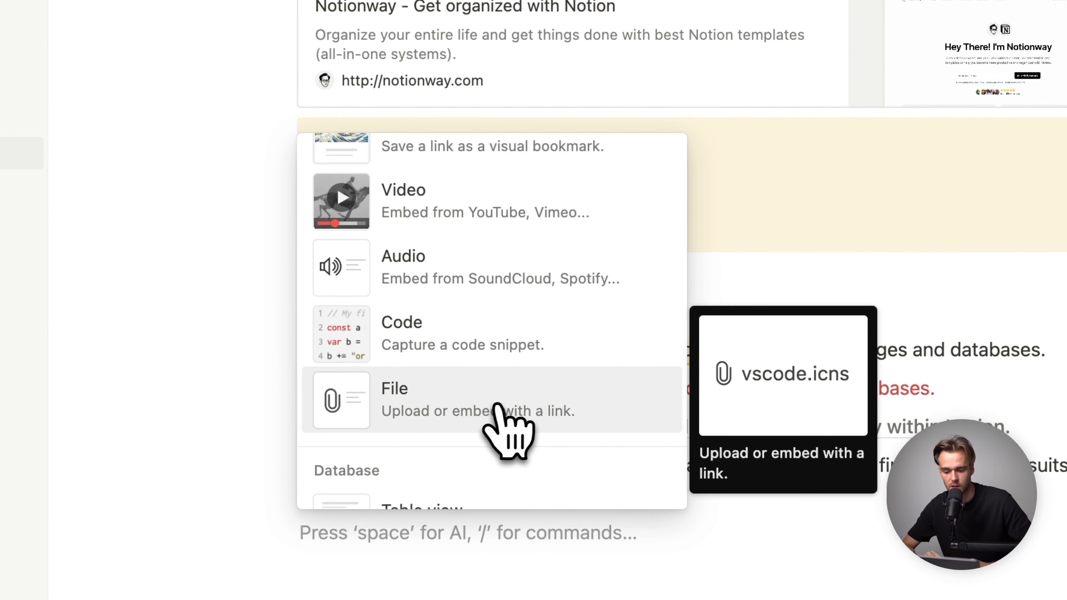
pyautogui.scroll(-2, 487, 392)
pyautogui.scroll(-2, 487, 393)
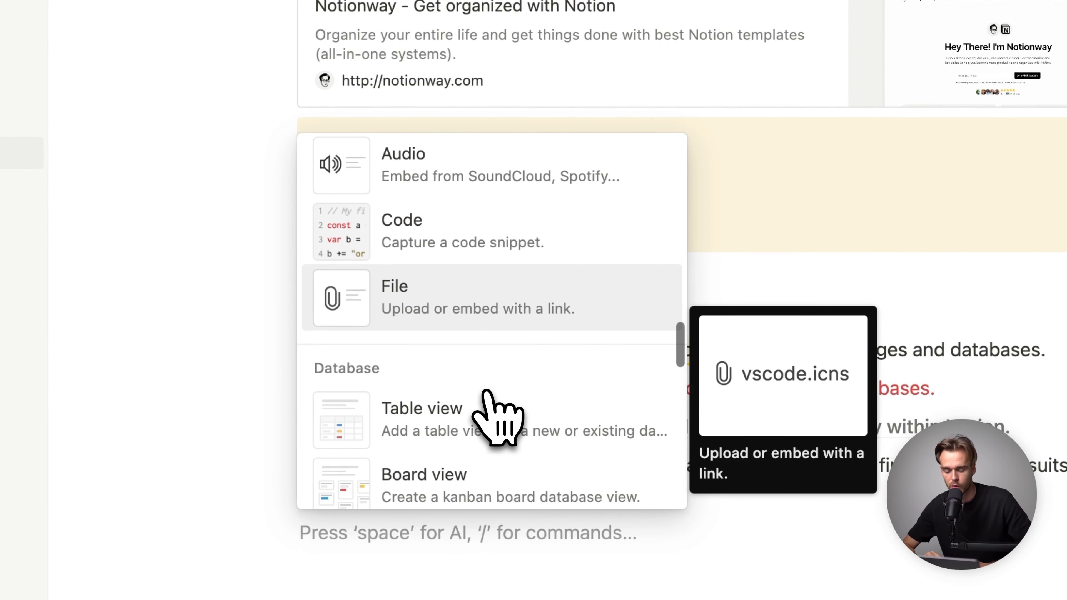
pyautogui.scroll(-3, 487, 392)
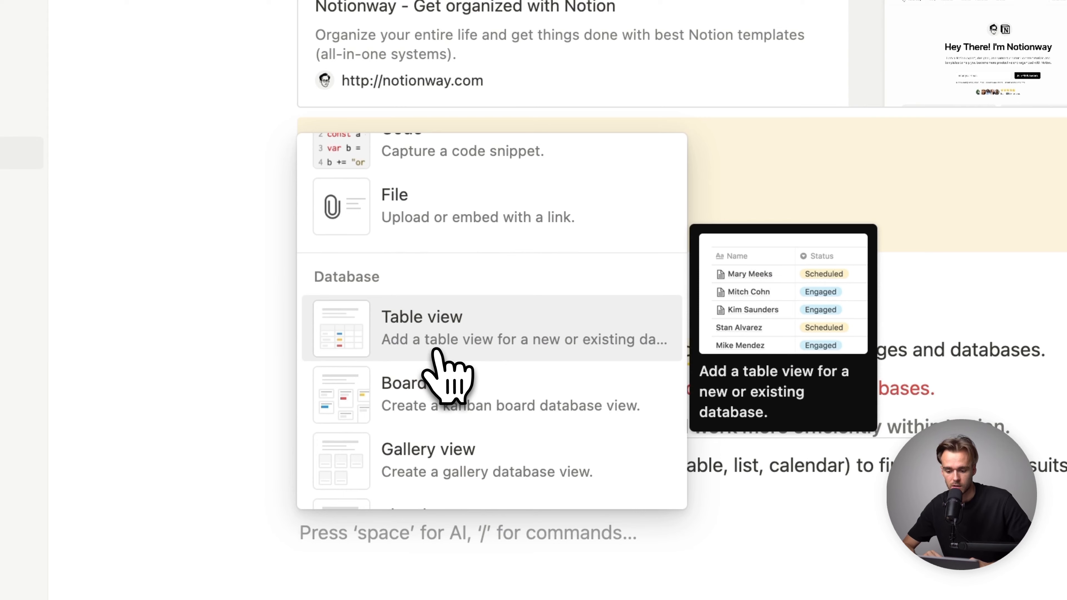
pyautogui.scroll(-10, 439, 353)
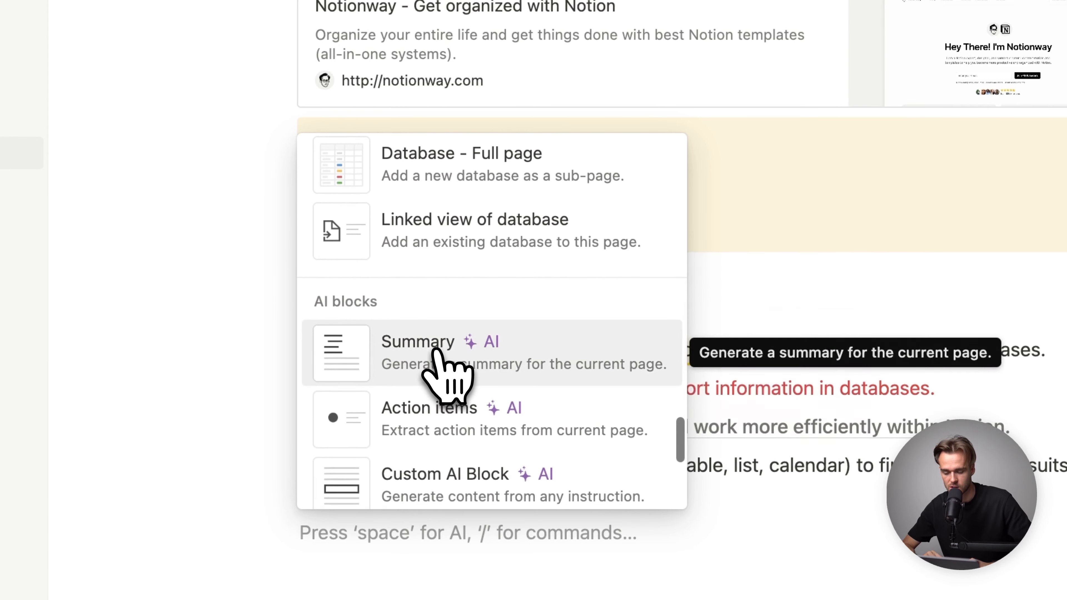
pyautogui.scroll(-5, 436, 353)
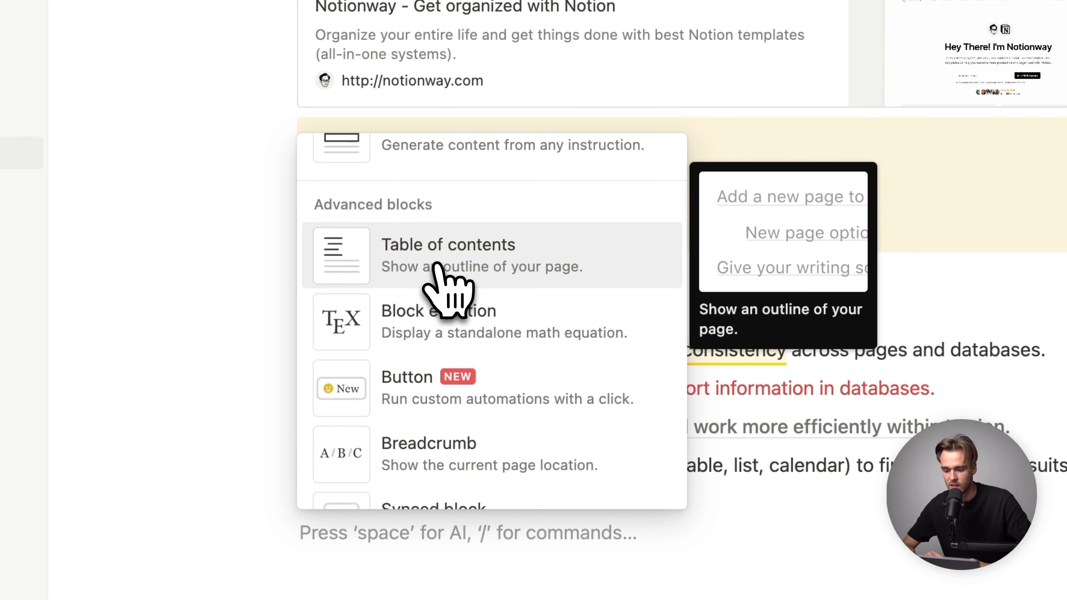
pyautogui.scroll(-1, 436, 264)
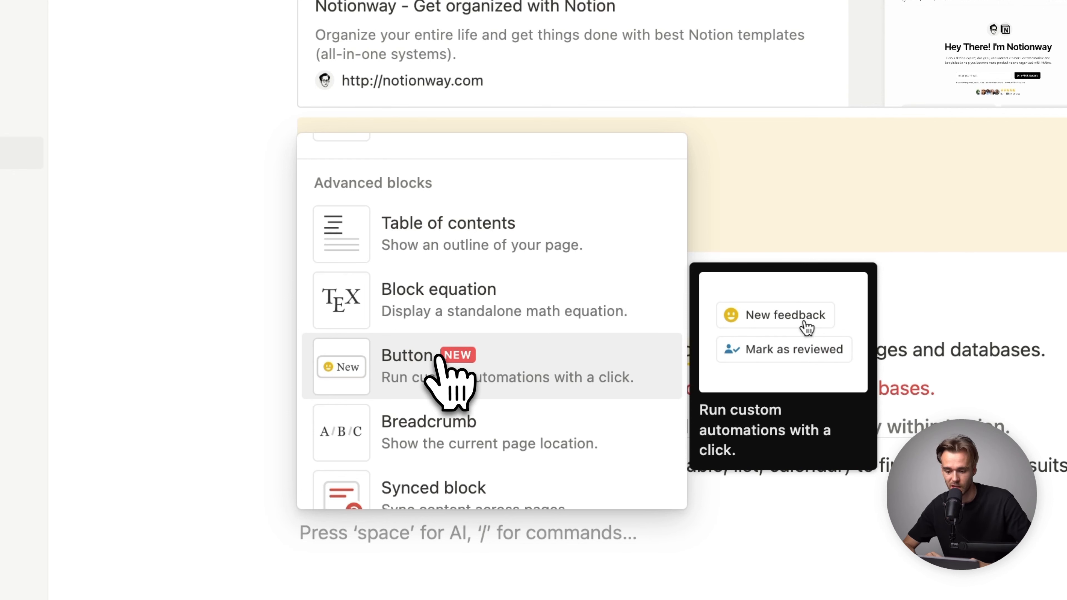
# Step: Insert a synced block below the numbered tips list
pyautogui.scroll(-3, 439, 357)
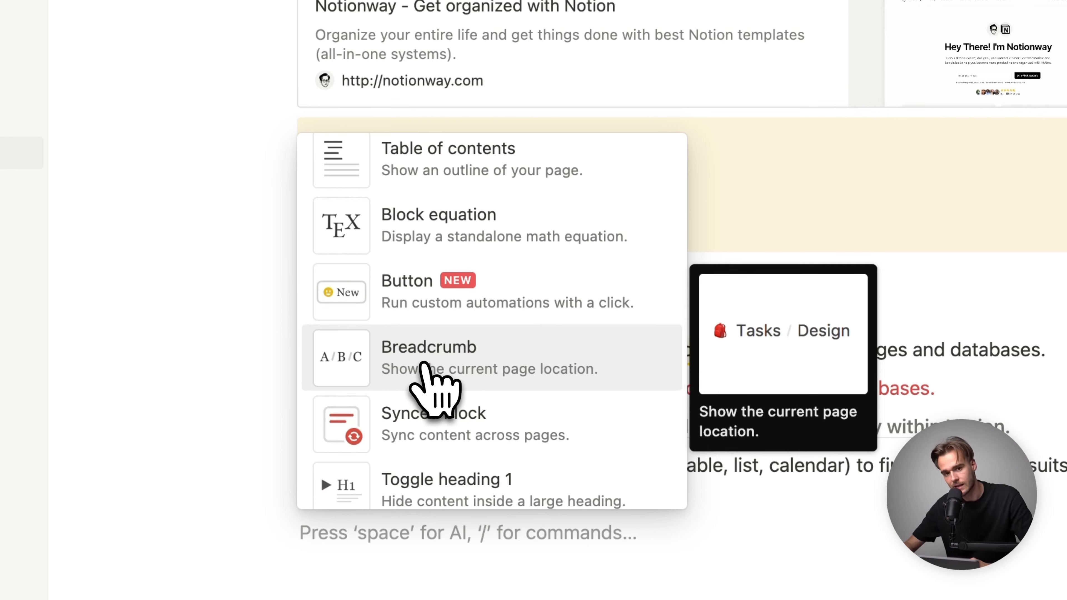
pyautogui.scroll(-3, 421, 364)
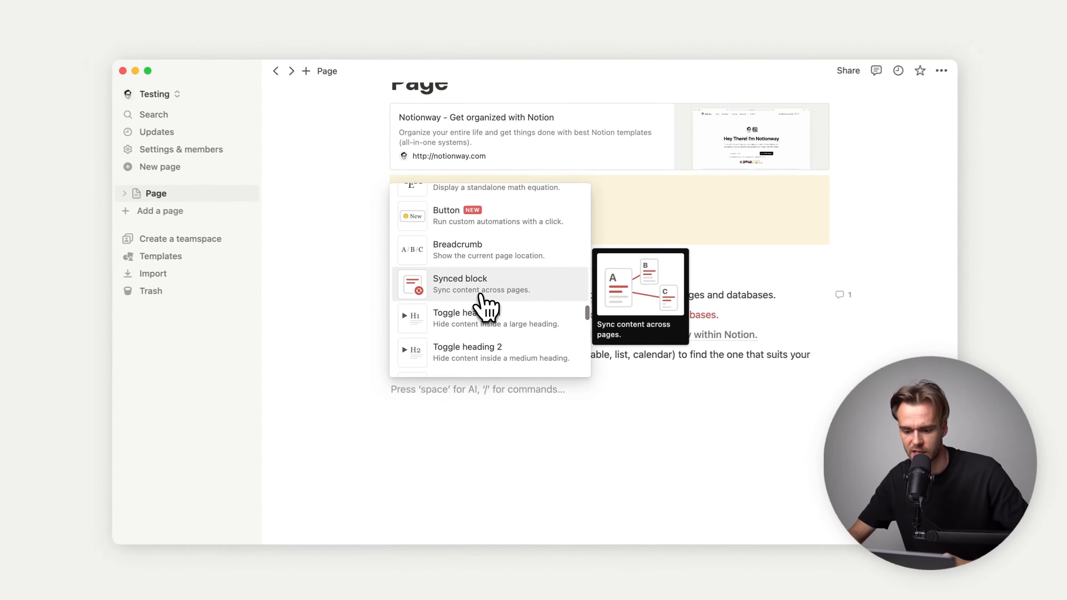
pyautogui.click(474, 353)
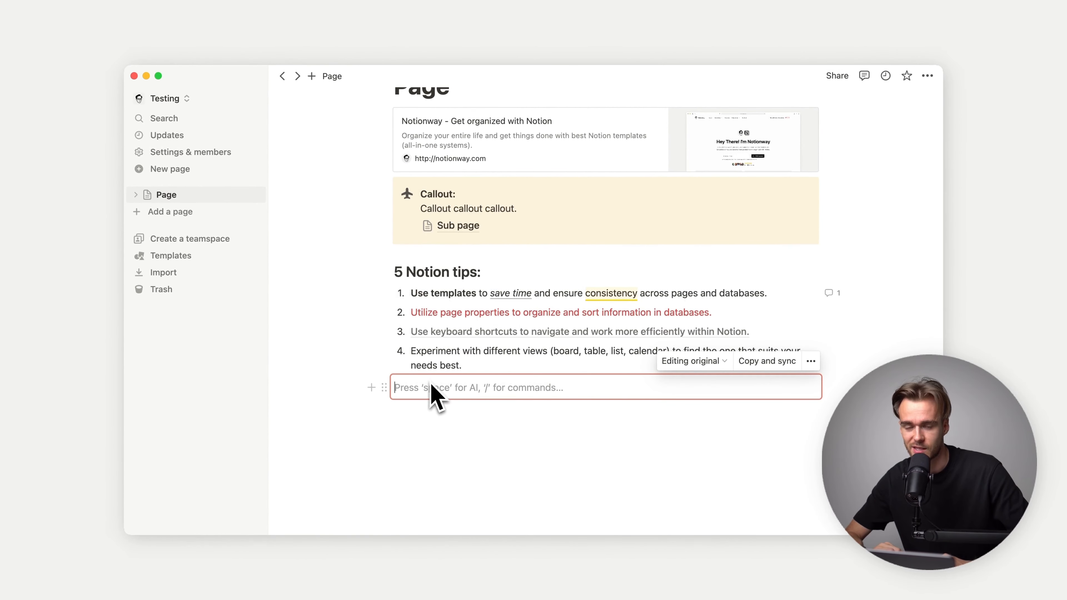
# Step: Try to move the empty synced block beneath the page title and undo the move
pyautogui.moveTo(384, 387); pyautogui.dragTo(418, 190)
pyautogui.click(404, 200)
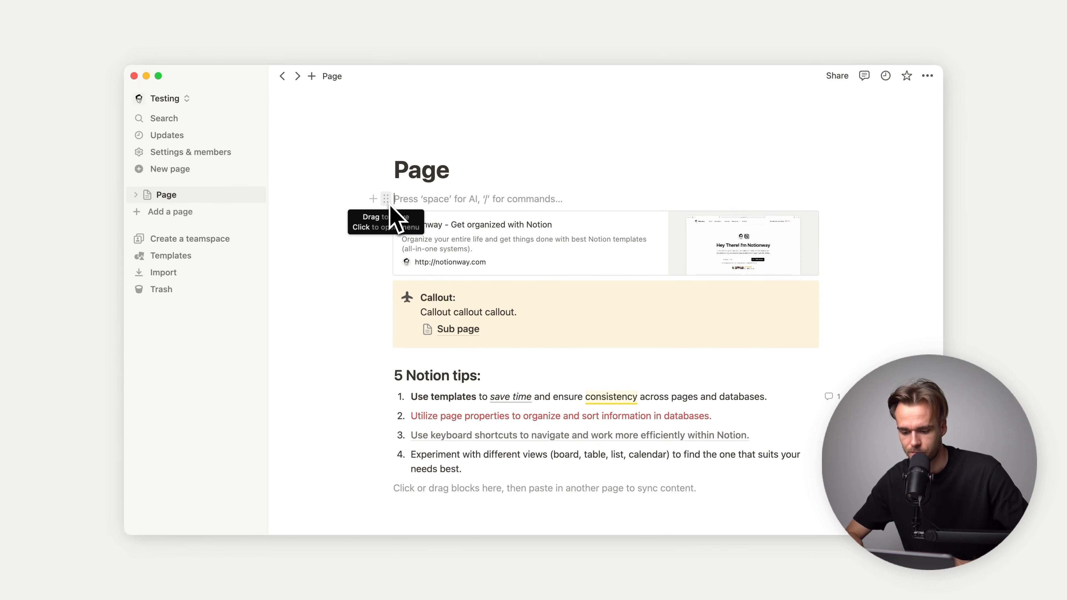
pyautogui.press('super+z')
pyautogui.press('super+z')
# Step: Move the yellow callout into the synced block and remove the empty line above it
pyautogui.scroll(-3, 391, 210)
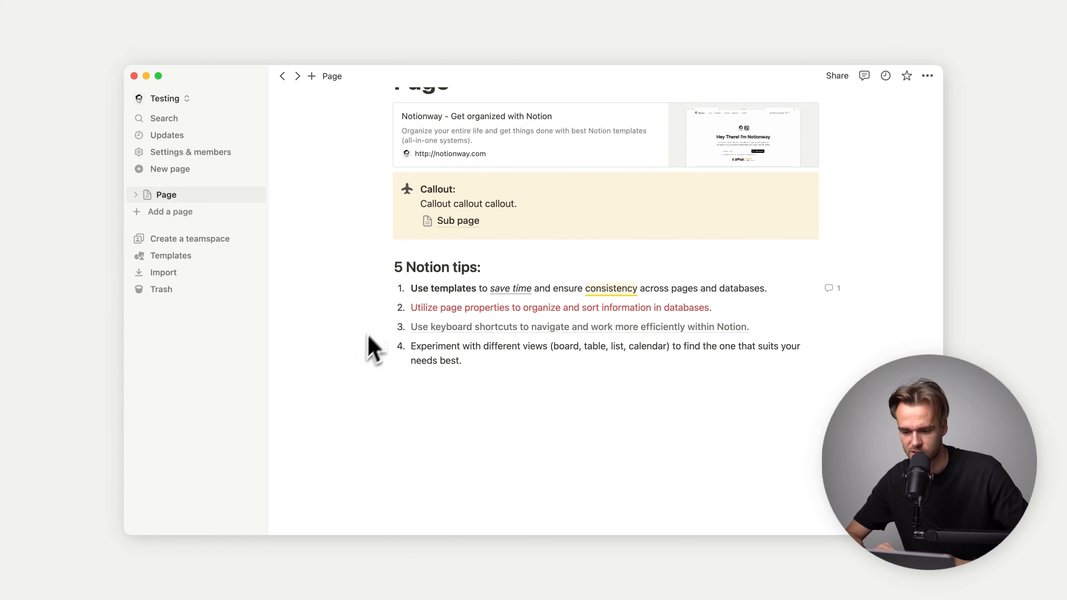
pyautogui.moveTo(388, 182); pyautogui.dragTo(405, 382)
pyautogui.click(424, 312)
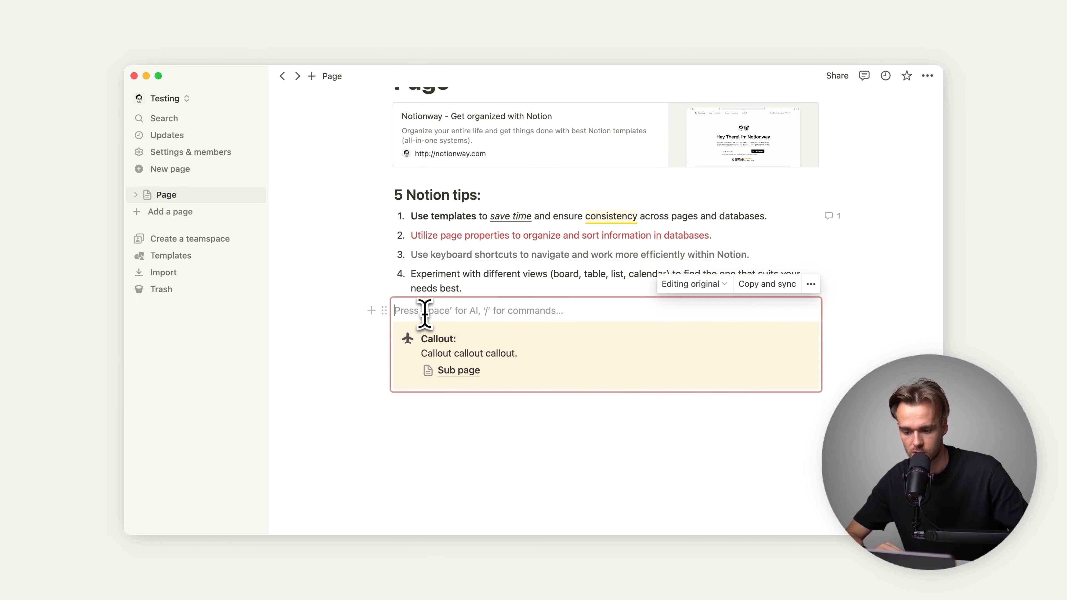
pyautogui.press('BackSpace')
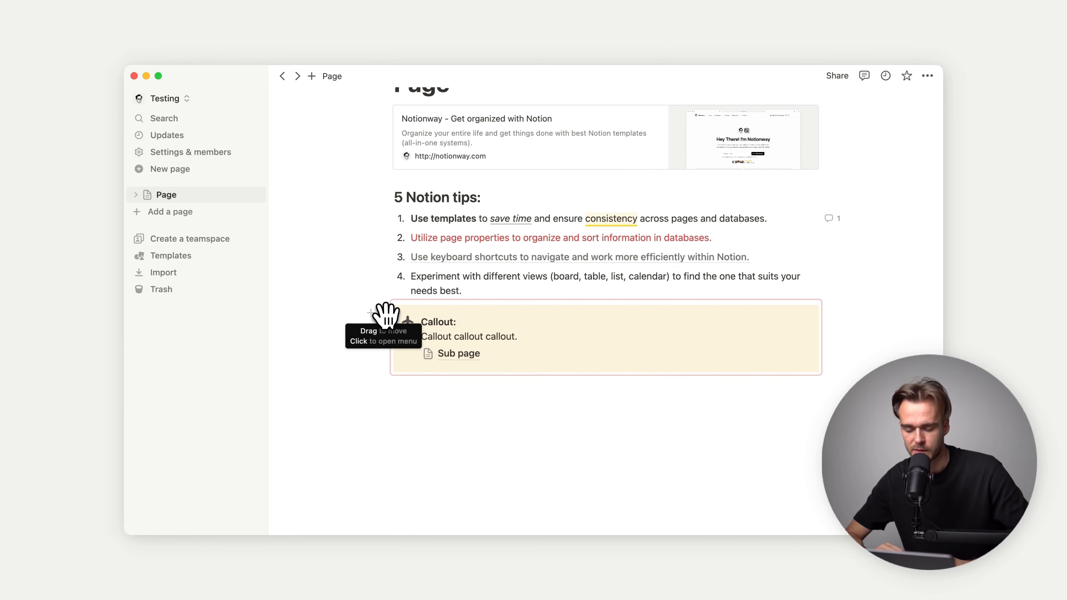
# Step: Move the synced block with the callout above the web bookmark, directly beneath the page title
pyautogui.moveTo(386, 314); pyautogui.dragTo(470, 178)
pyautogui.click(471, 179)
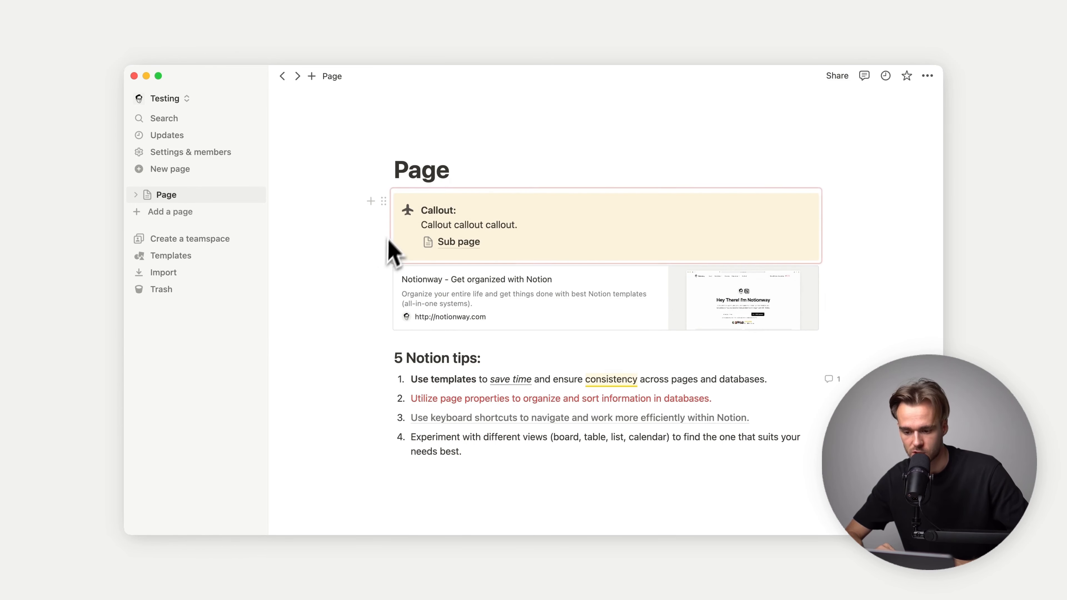
# Step: Copy the synced callout block for syncing with other pages
pyautogui.click(387, 204)
pyautogui.press('Escape')
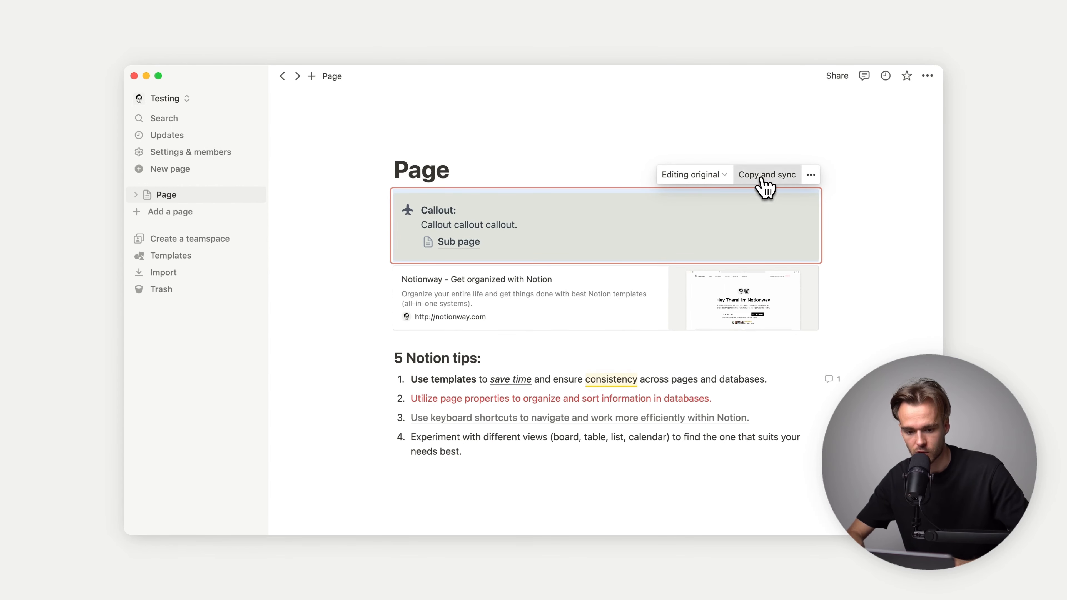
pyautogui.click(762, 175)
pyautogui.click(488, 173)
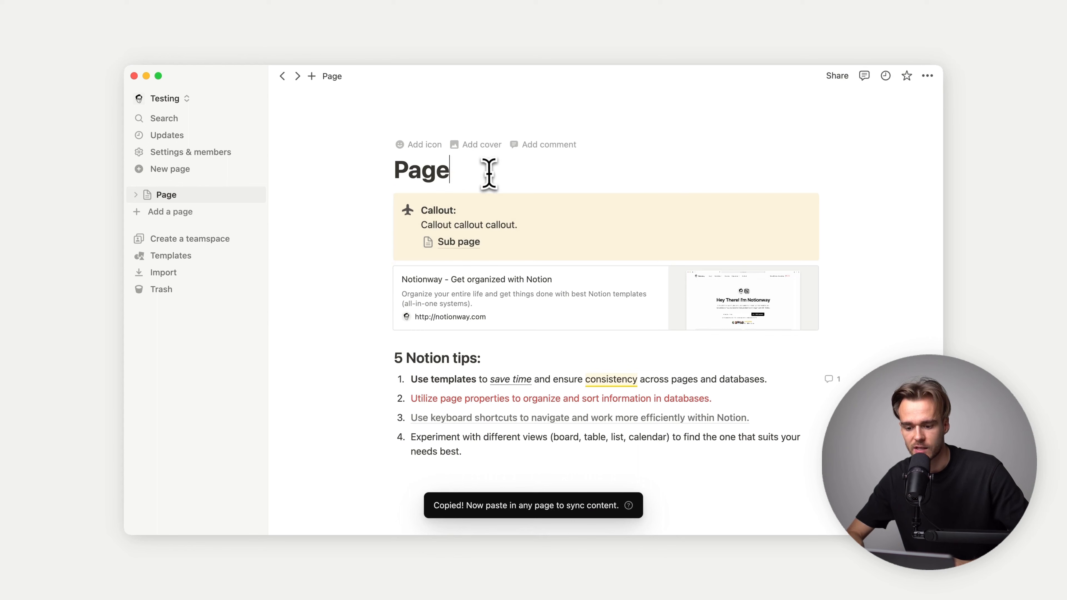
# Step: Paste the synced callout above the nested page links in both Sub page and Sub sub page
pyautogui.click(458, 242)
pyautogui.press('super+v')
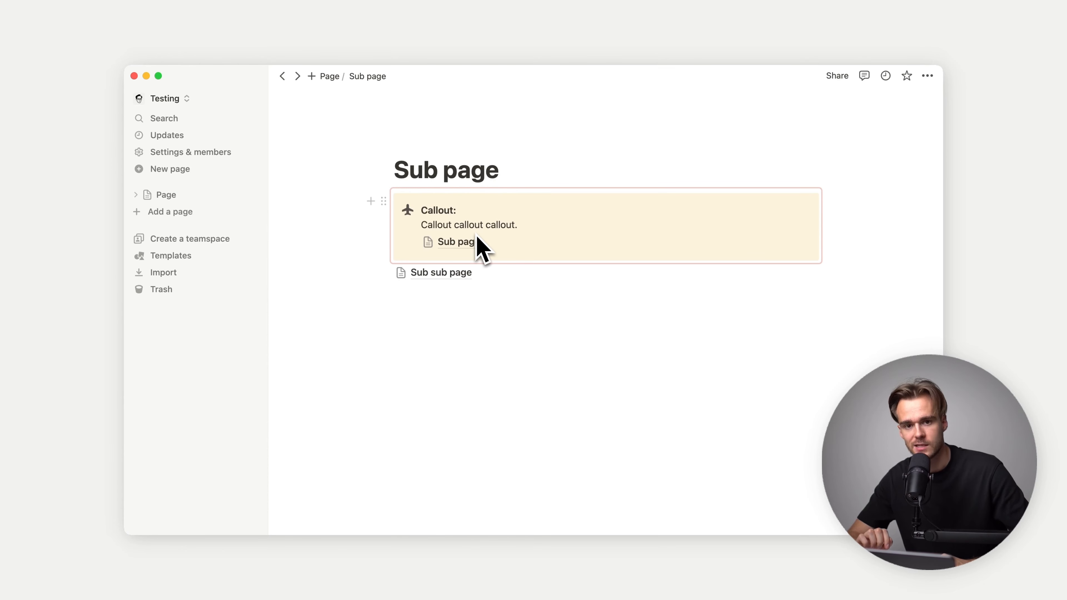
pyautogui.click(459, 271)
pyautogui.press('super+v')
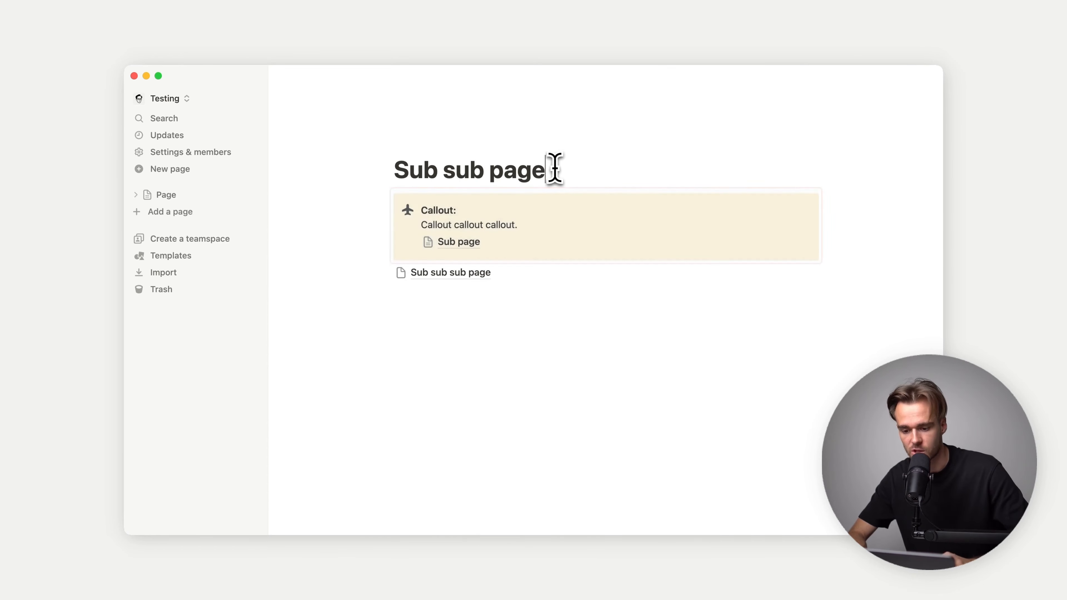
# Step: Change the synced callout's heading to "Callout new:" in Sub sub page and check its copies on Sub page and Page
pyautogui.click(464, 212)
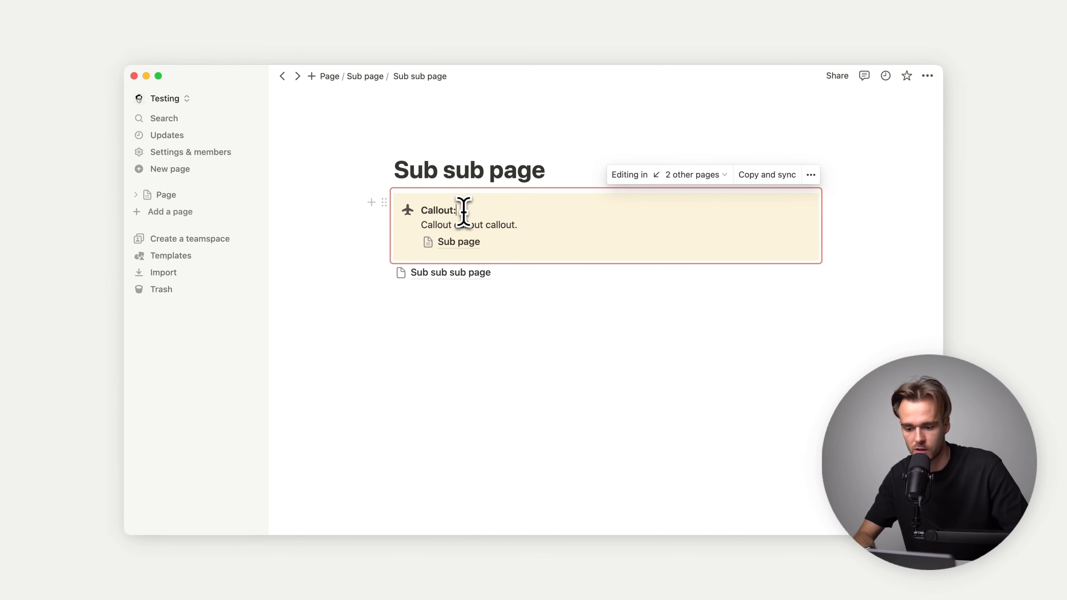
pyautogui.press('Left')
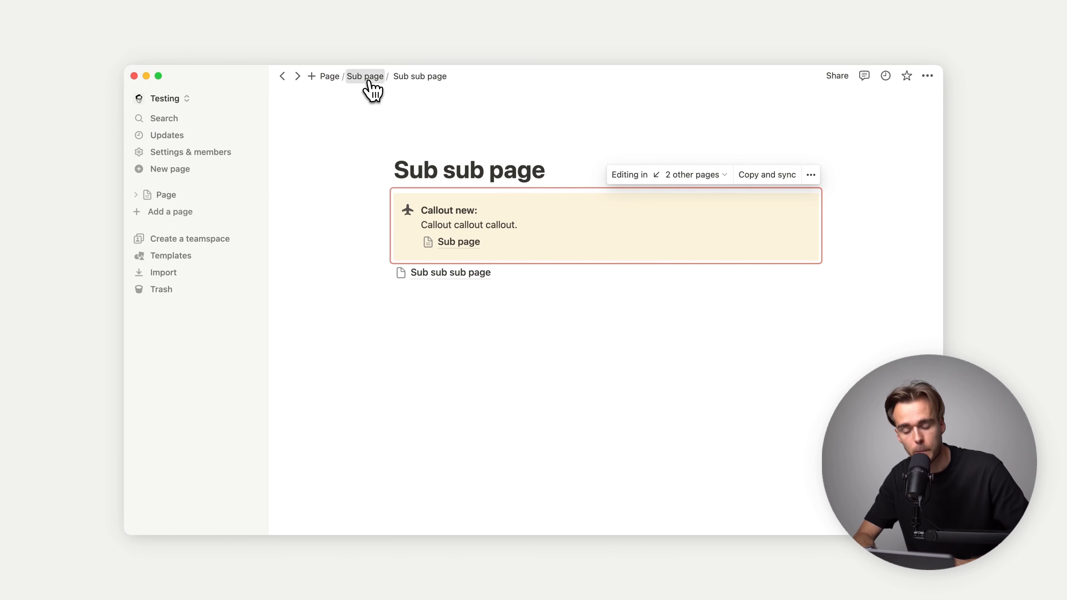
pyautogui.click(364, 76)
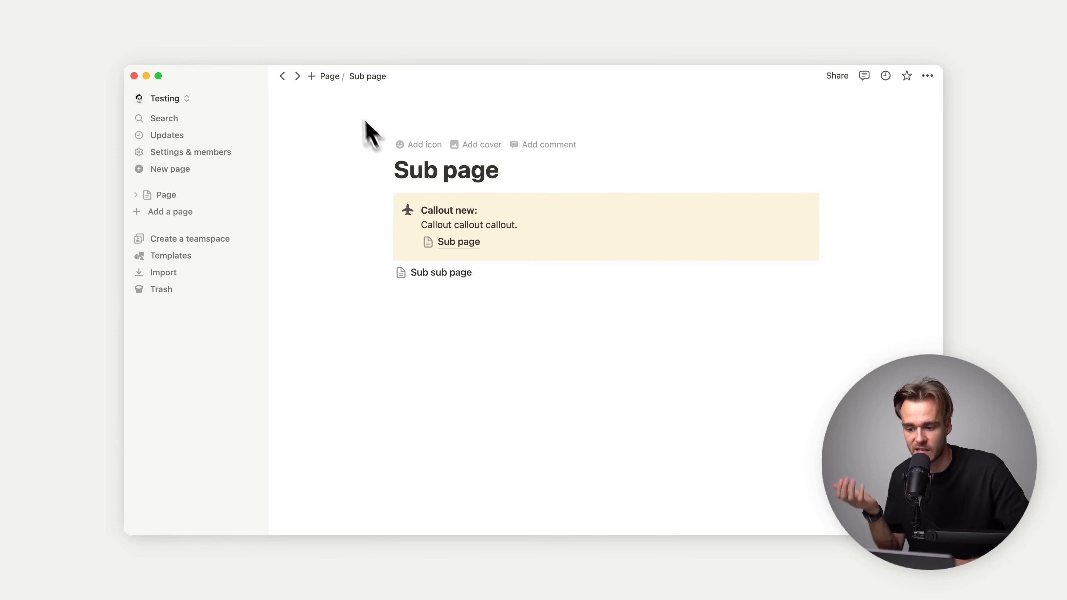
pyautogui.click(329, 76)
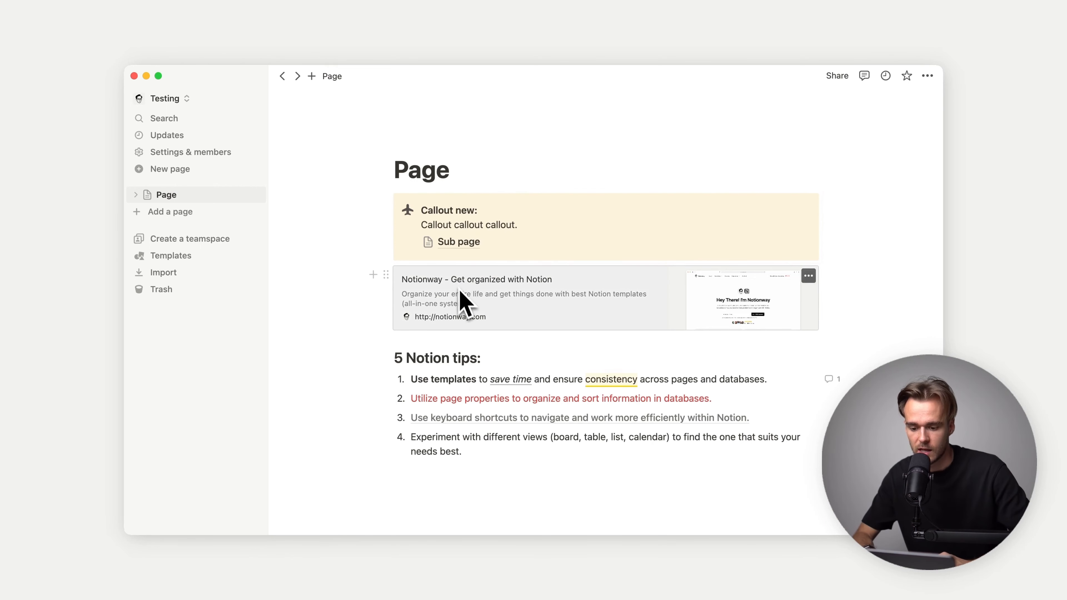
# Step: Browse the block types that can be added beneath the tips list, including advanced, column, inline and embed blocks
pyautogui.scroll(-3, 461, 295)
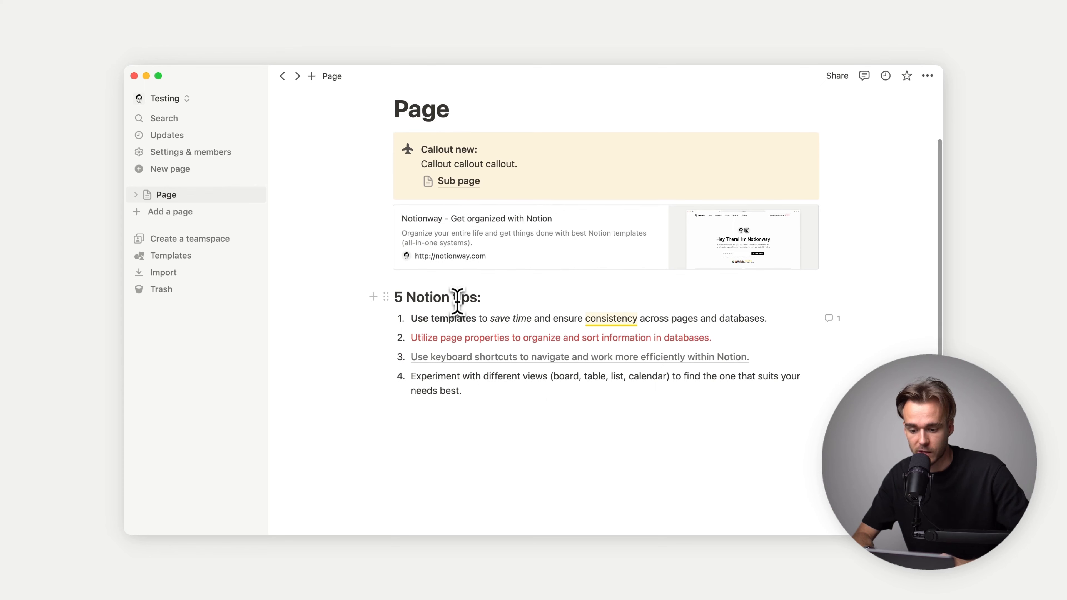
pyautogui.click(421, 413)
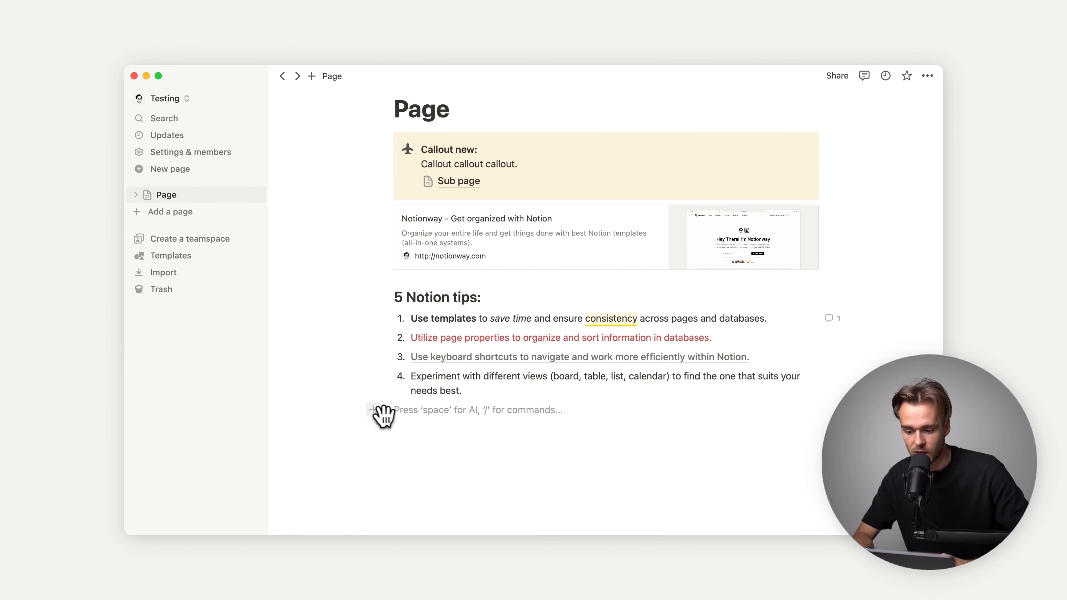
pyautogui.click(373, 410)
pyautogui.scroll(-20, 495, 354)
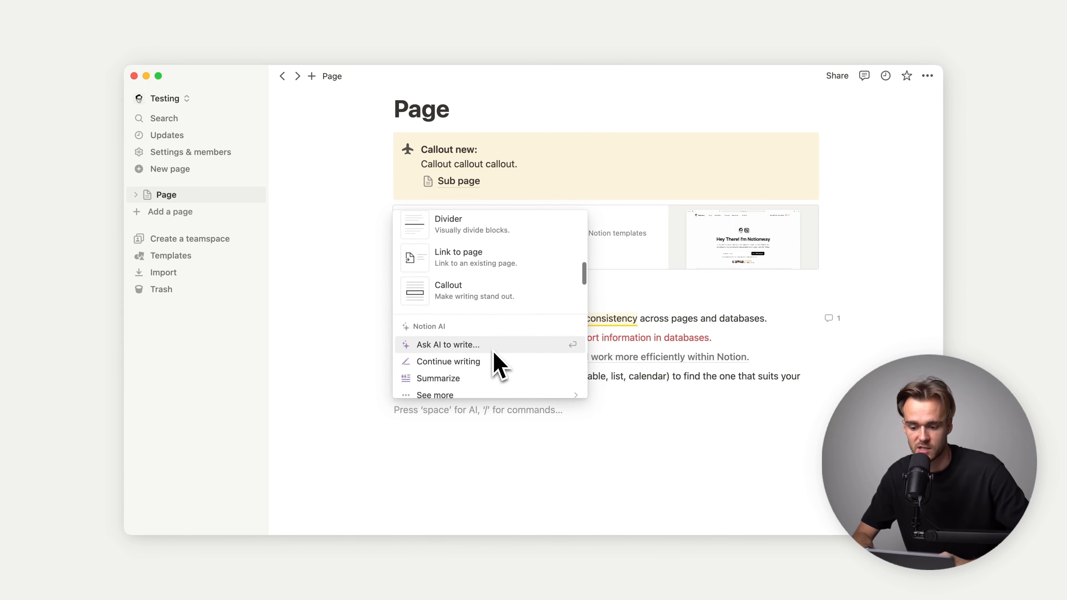
pyautogui.scroll(-15, 495, 354)
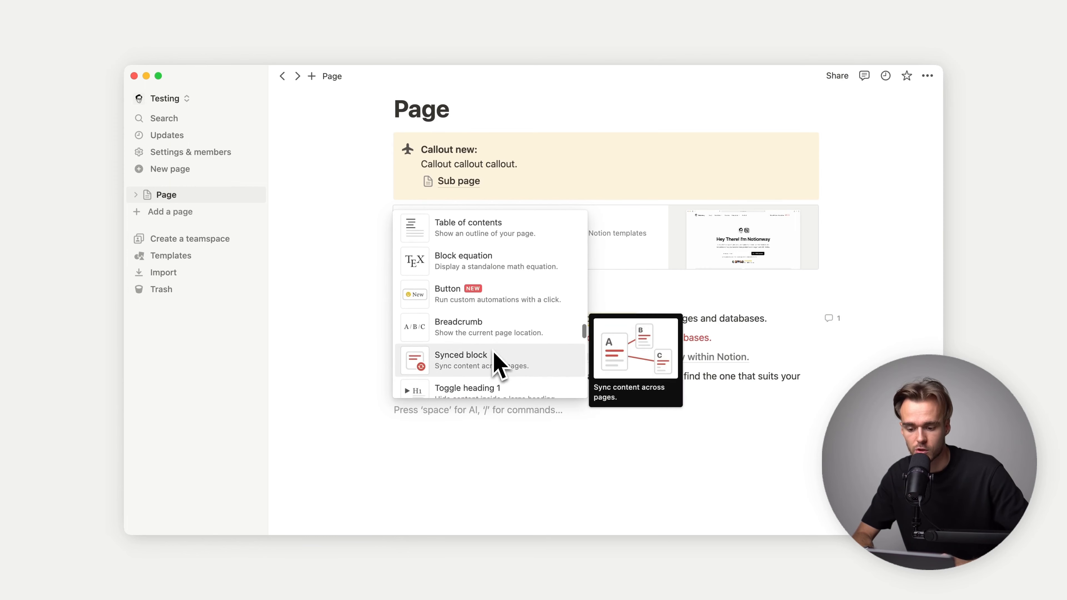
pyautogui.scroll(-10, 499, 366)
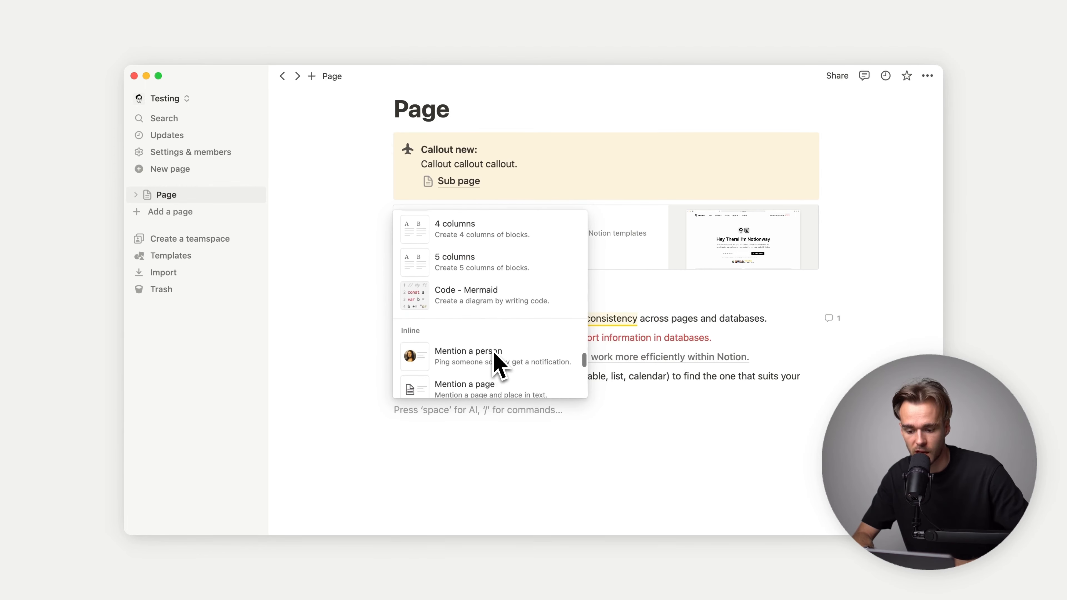
pyautogui.scroll(-1, 494, 353)
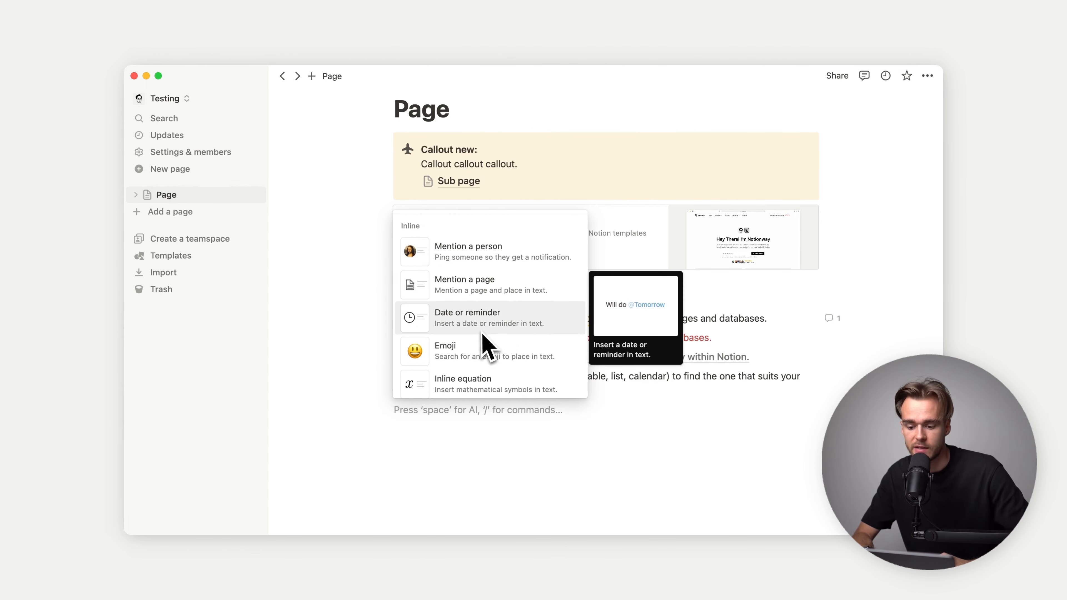
pyautogui.scroll(-3, 488, 347)
pyautogui.scroll(1, 487, 347)
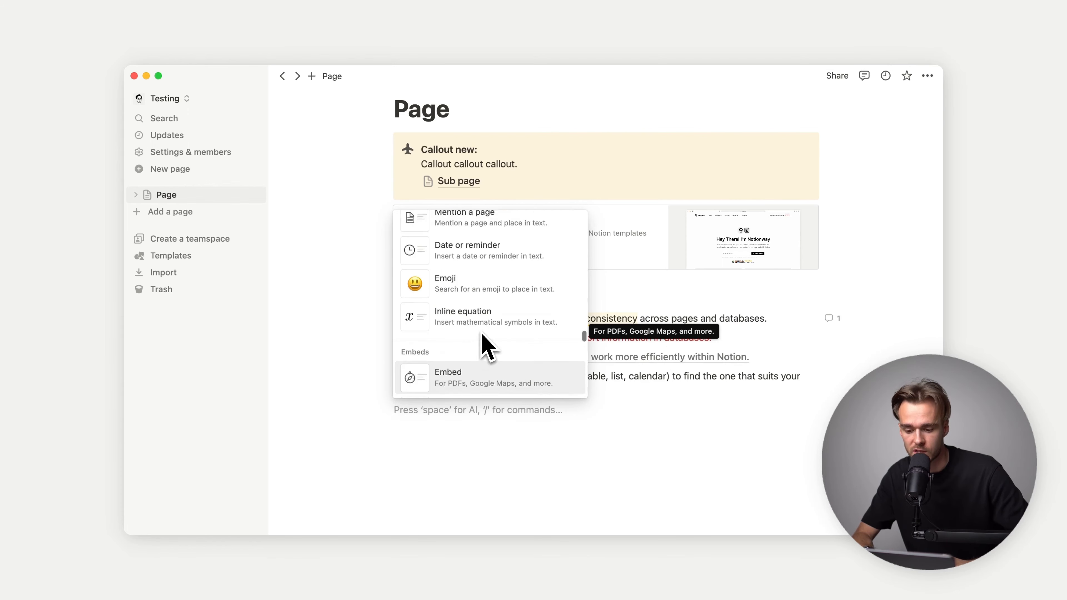
pyautogui.scroll(-3, 487, 347)
pyautogui.scroll(-4, 482, 335)
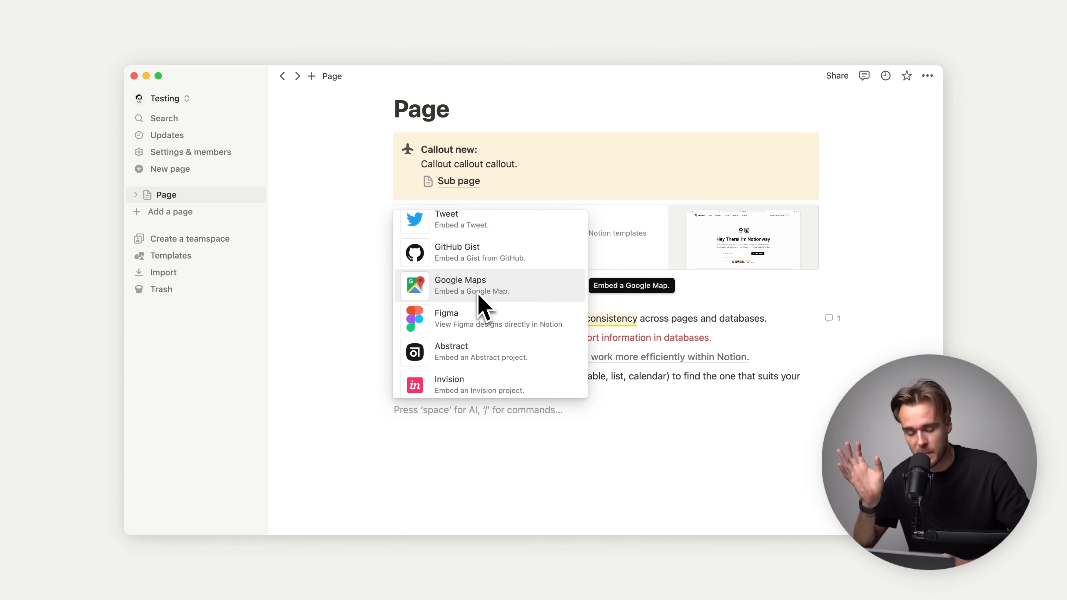
pyautogui.scroll(12, 480, 299)
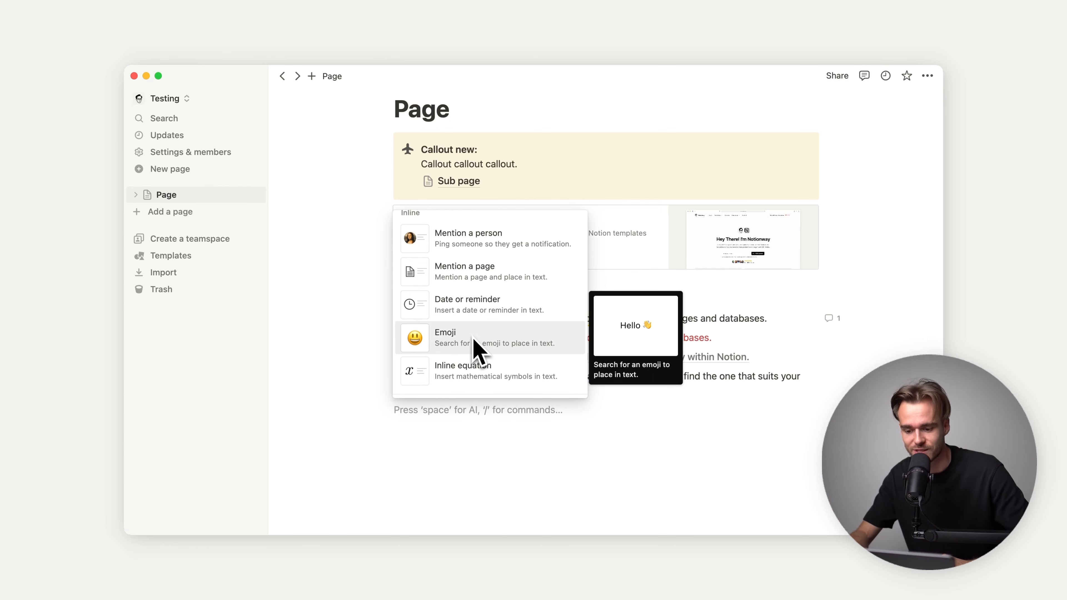
pyautogui.scroll(2, 473, 338)
pyautogui.scroll(2, 473, 338)
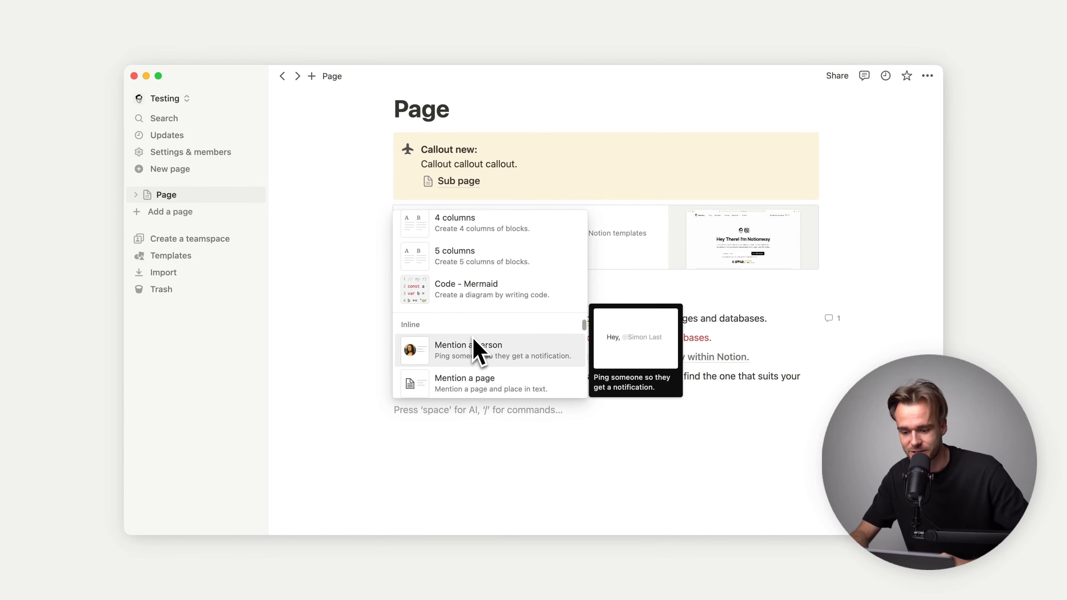
pyautogui.scroll(4, 473, 338)
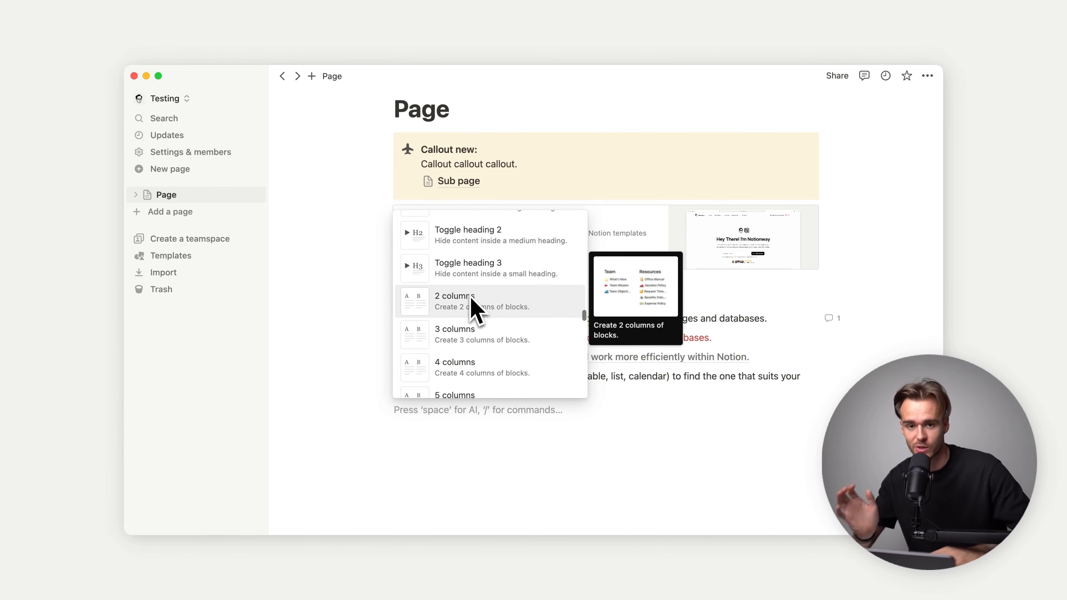
pyautogui.scroll(-1, 470, 297)
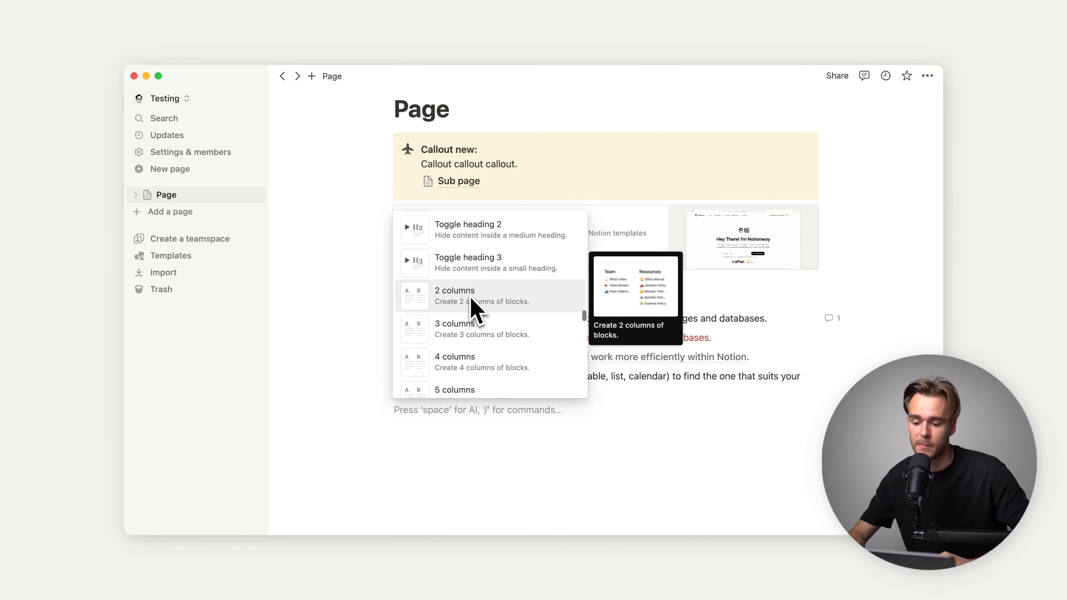
pyautogui.scroll(-3, 474, 307)
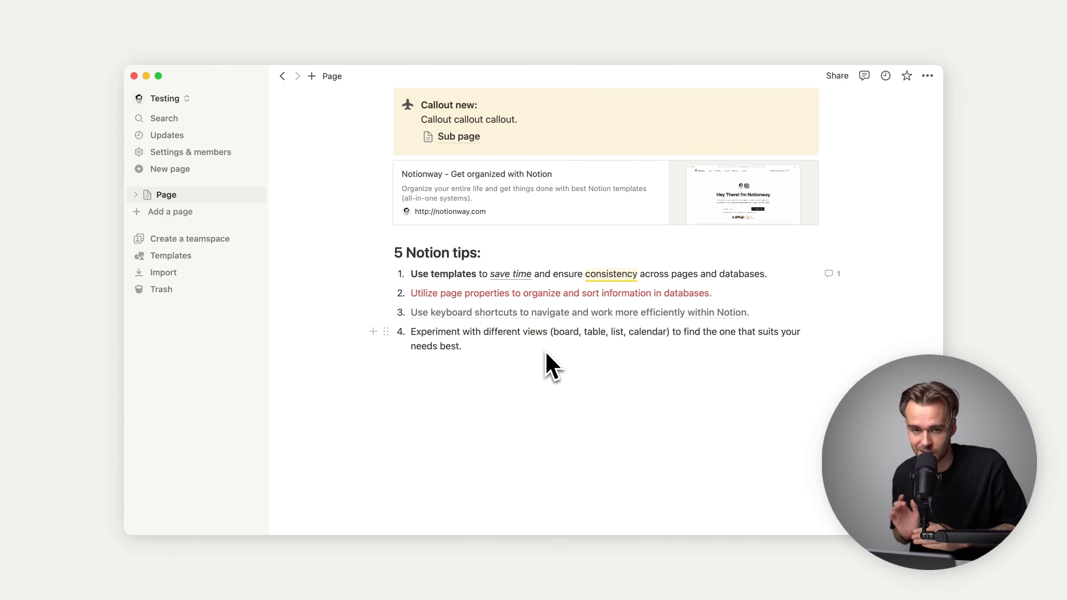
# Step: Insert a full-page database beneath the tips list and name it "New page"
pyautogui.click(541, 365)
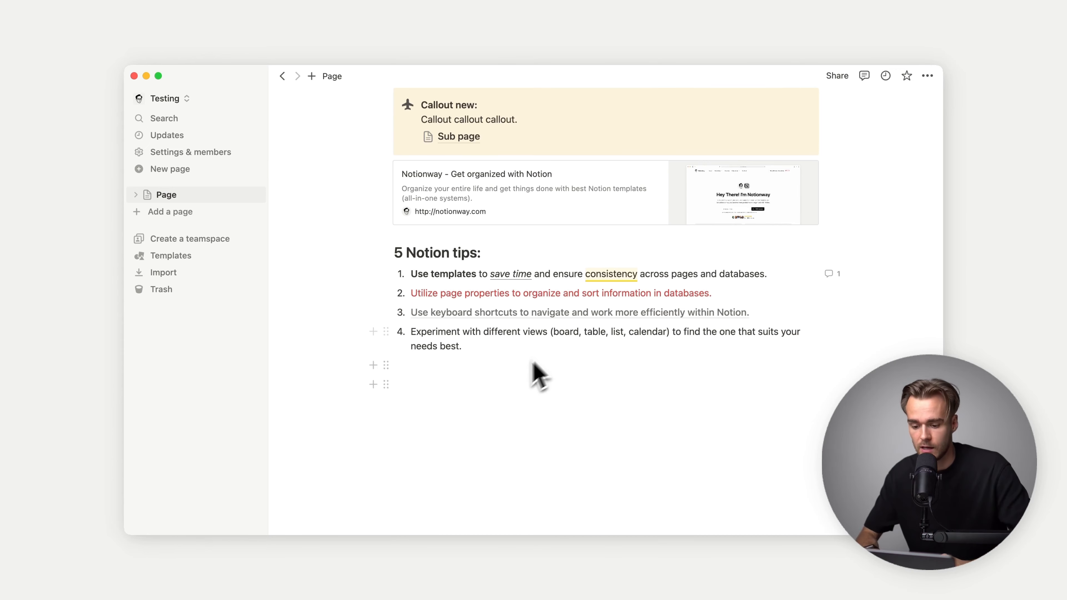
pyautogui.click(373, 383)
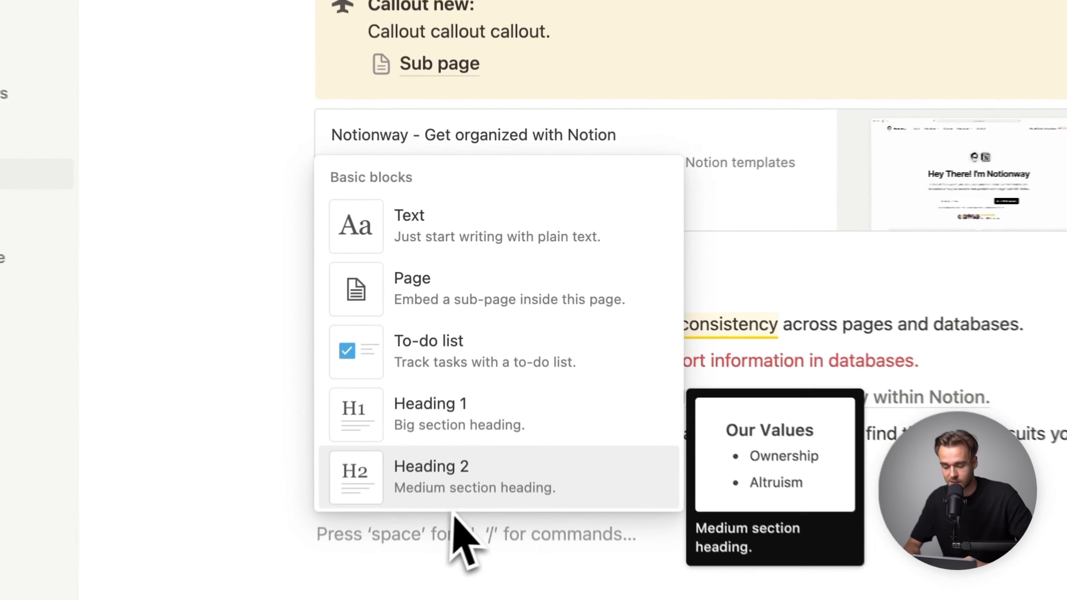
pyautogui.scroll(-10, 493, 332)
pyautogui.scroll(-10, 497, 413)
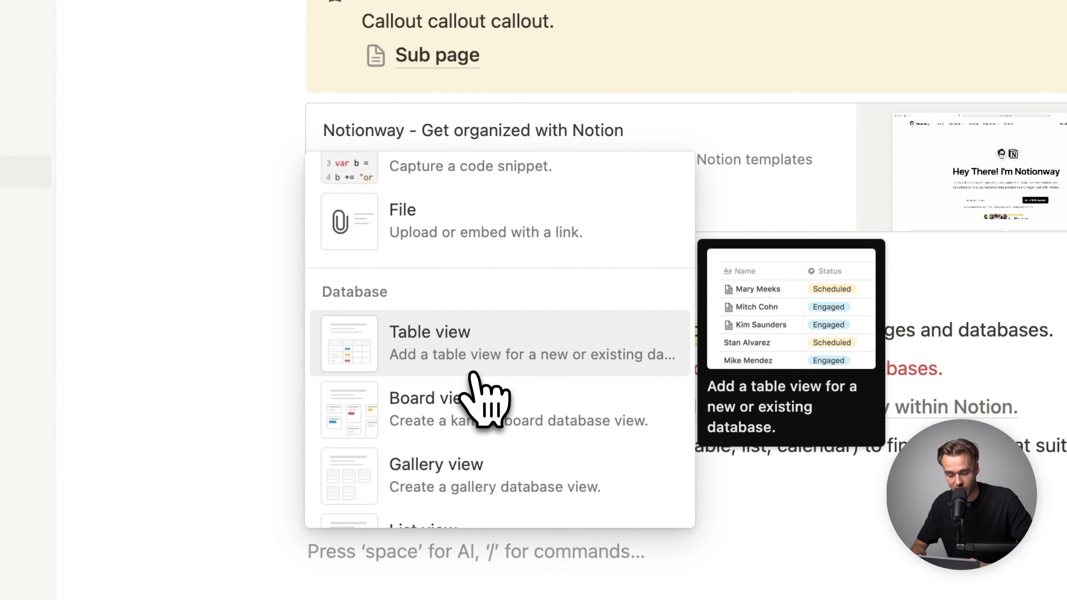
pyautogui.scroll(-5, 472, 373)
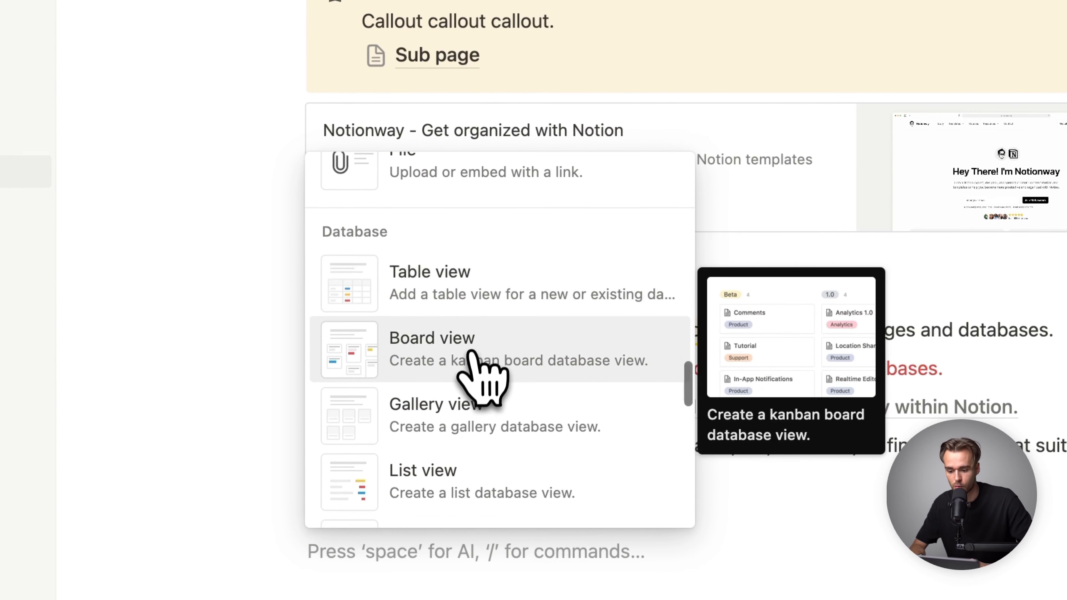
pyautogui.scroll(-2, 459, 403)
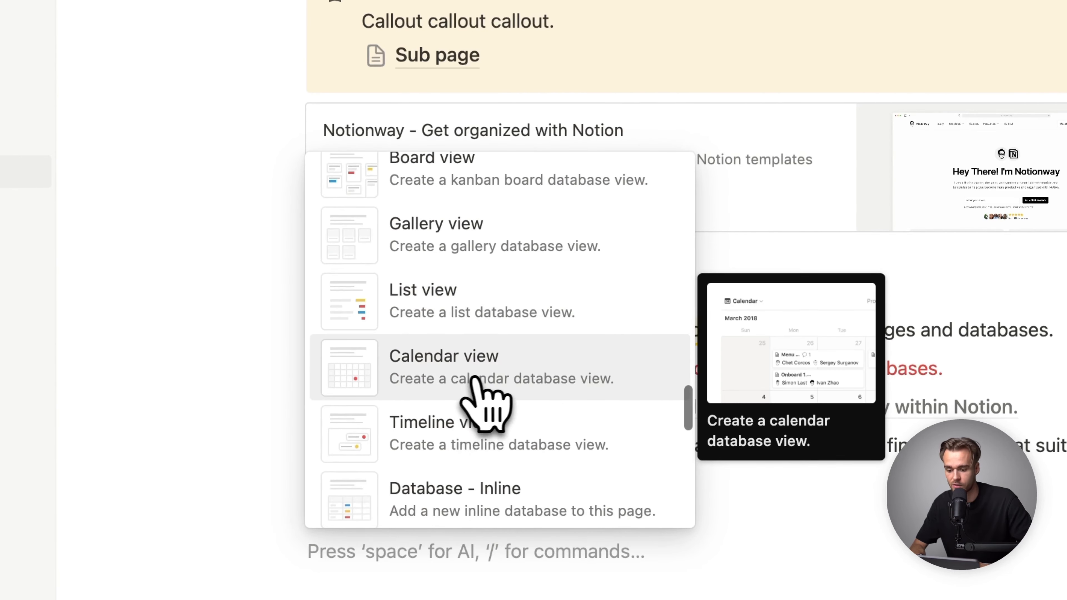
pyautogui.scroll(-2, 460, 413)
pyautogui.scroll(-2, 462, 447)
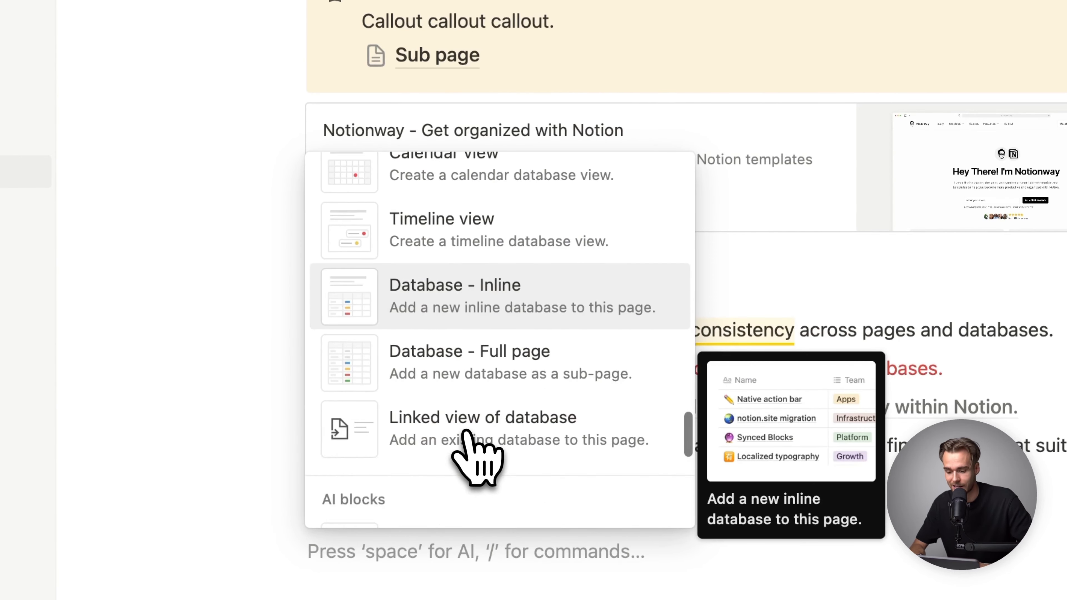
pyautogui.scroll(2, 467, 432)
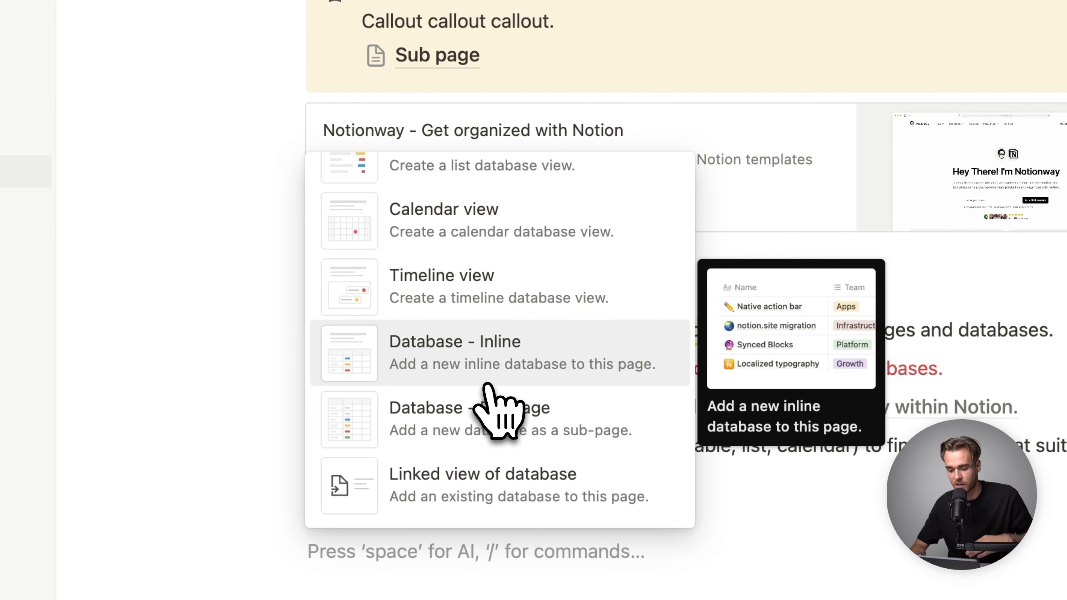
pyautogui.click(476, 414)
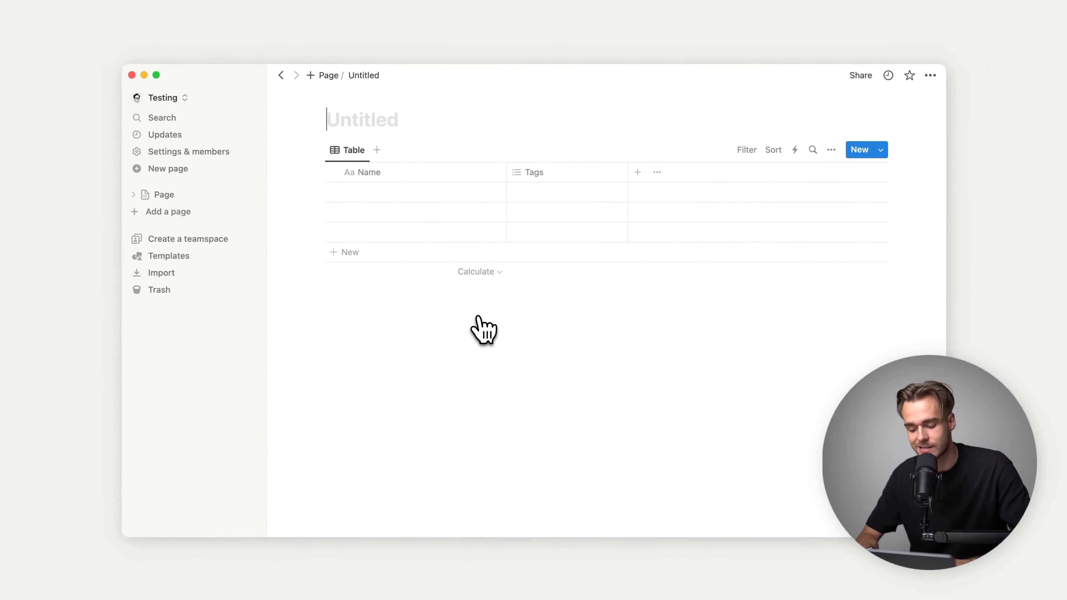
pyautogui.write('New page')
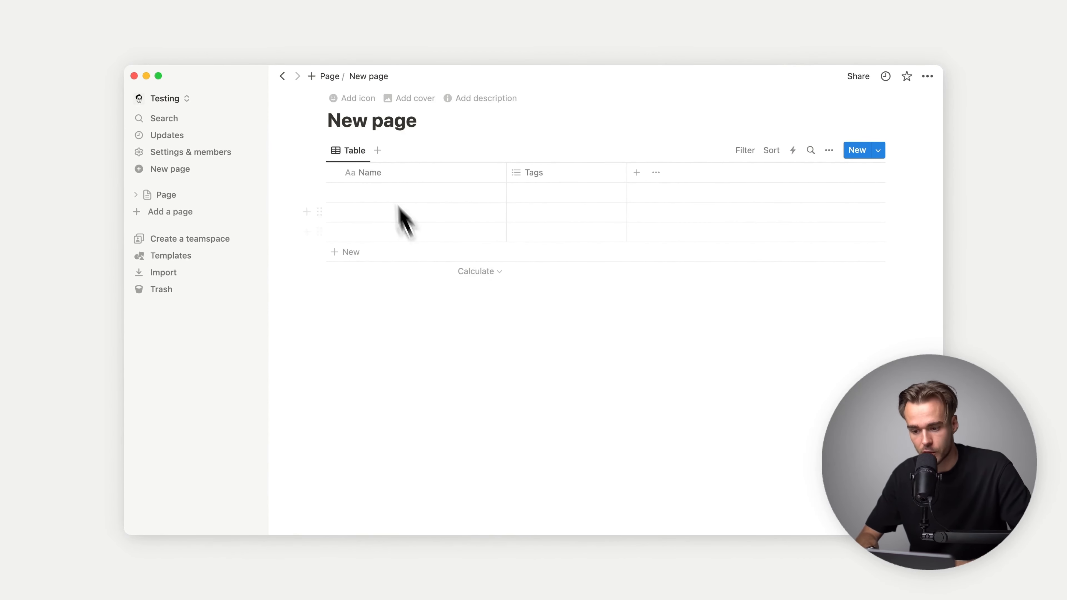
# Step: Return to Page, add an inline database directly below the New page link and name it "Database"
pyautogui.click(329, 76)
pyautogui.scroll(-5, 476, 350)
pyautogui.click(429, 405)
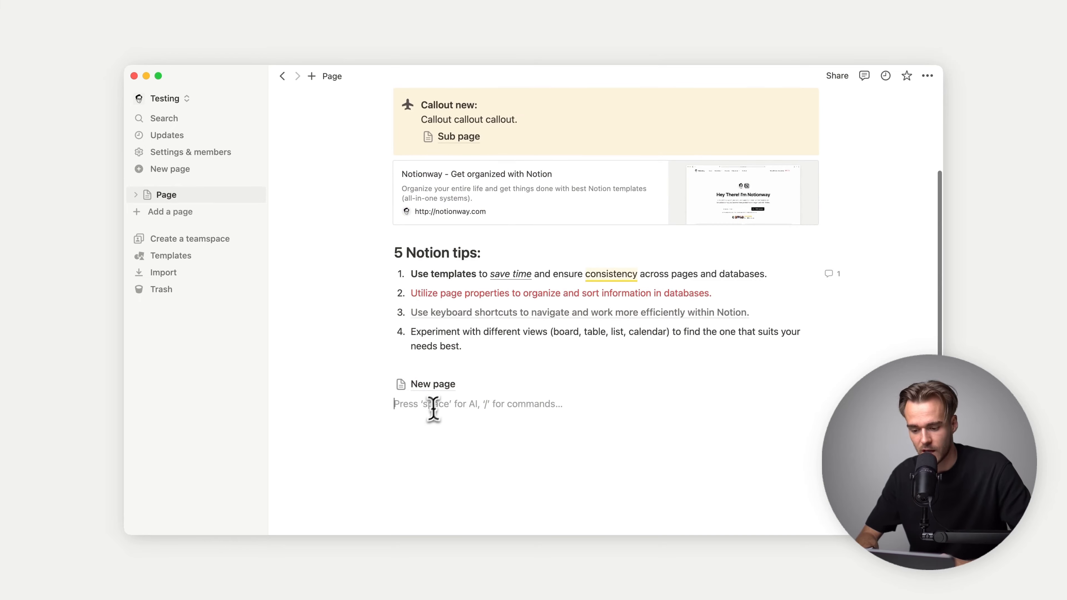
pyautogui.click(380, 402)
pyautogui.scroll(-15, 405, 336)
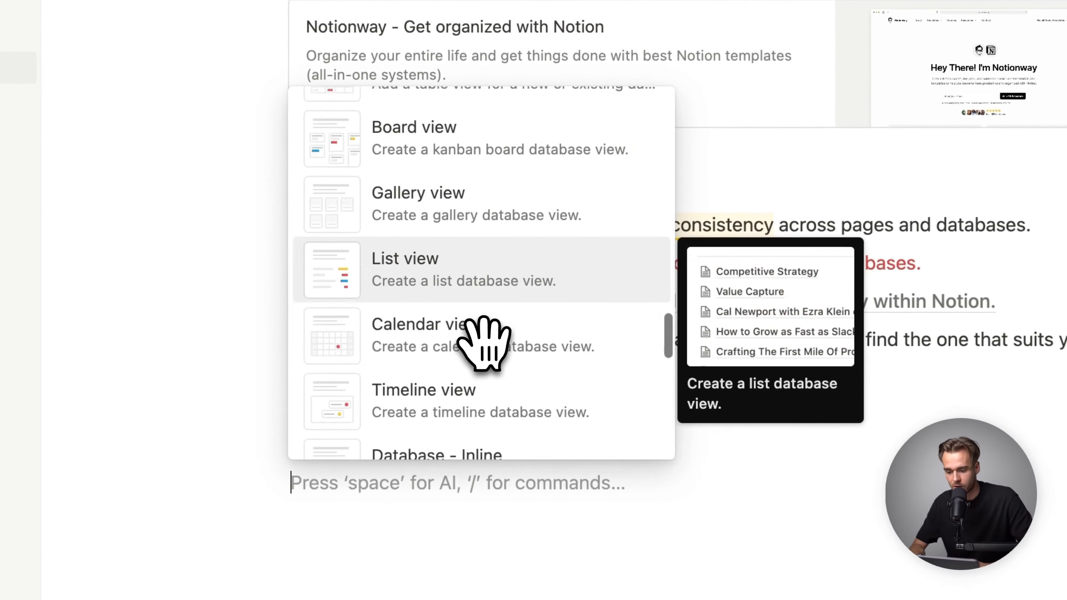
pyautogui.scroll(-2, 483, 319)
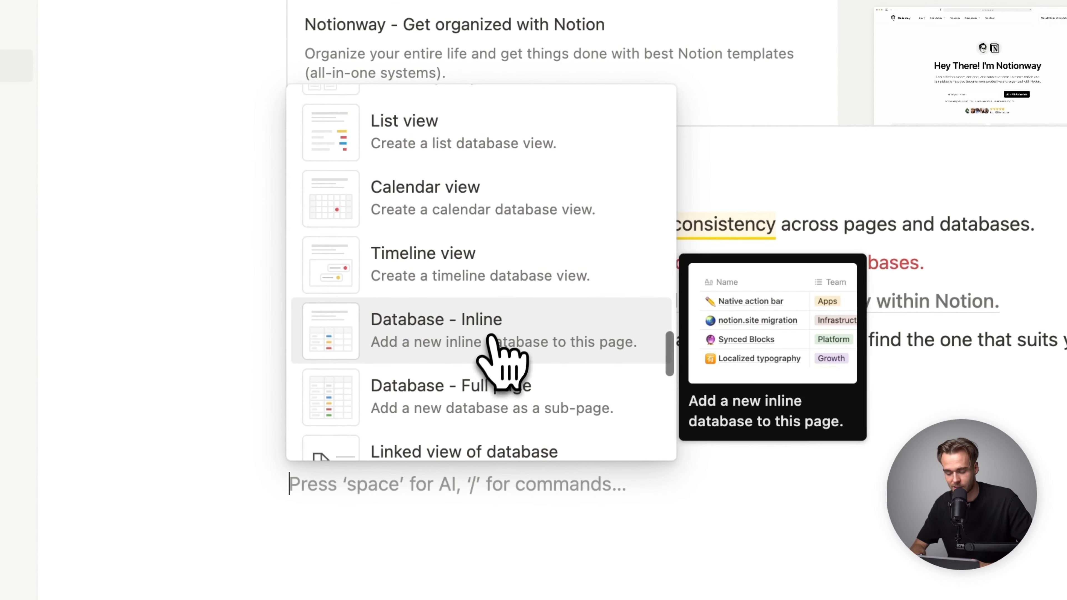
pyautogui.click(499, 309)
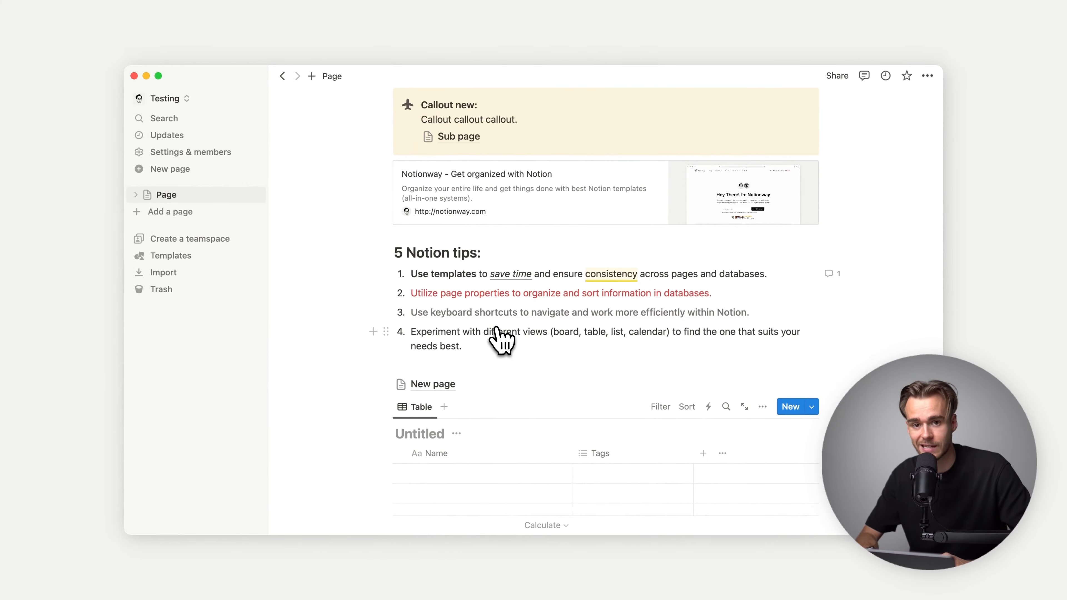
pyautogui.scroll(-3, 502, 340)
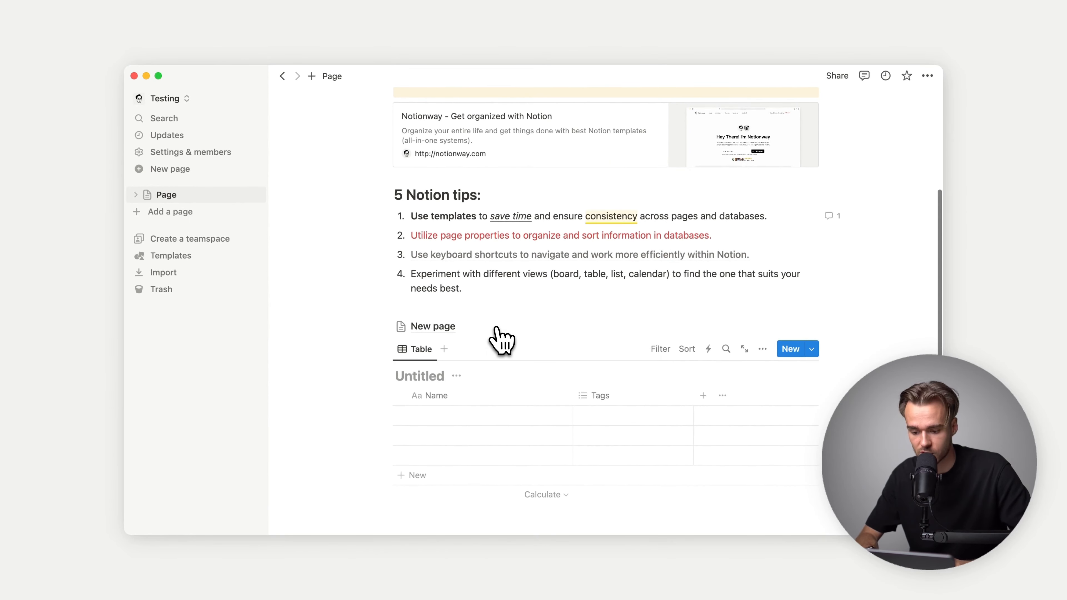
pyautogui.write('Database')
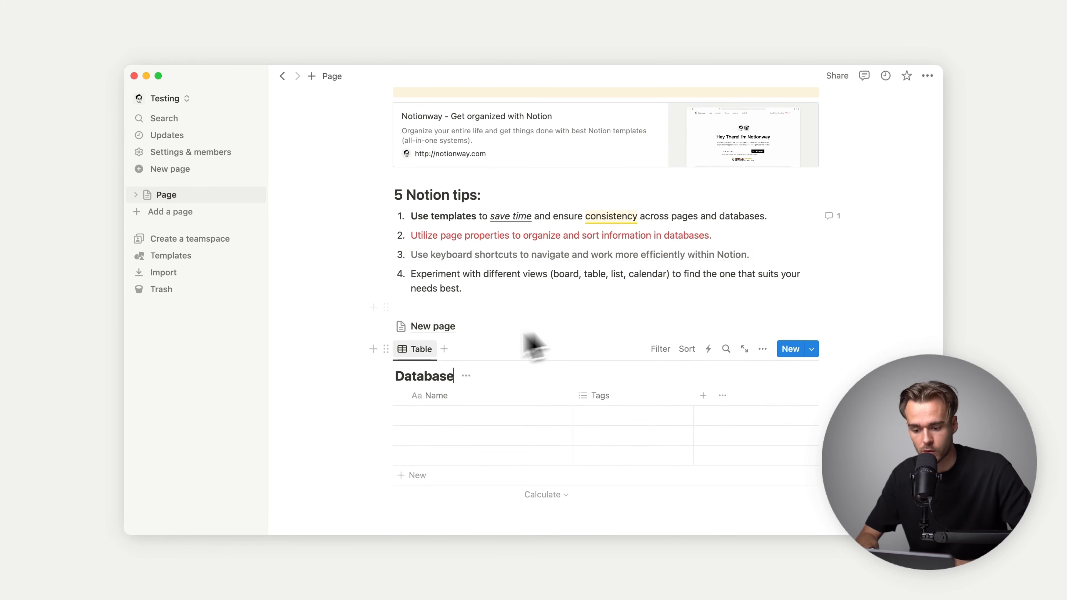
# Step: Turn the inline database "Database" into a page and open it
pyautogui.click(386, 349)
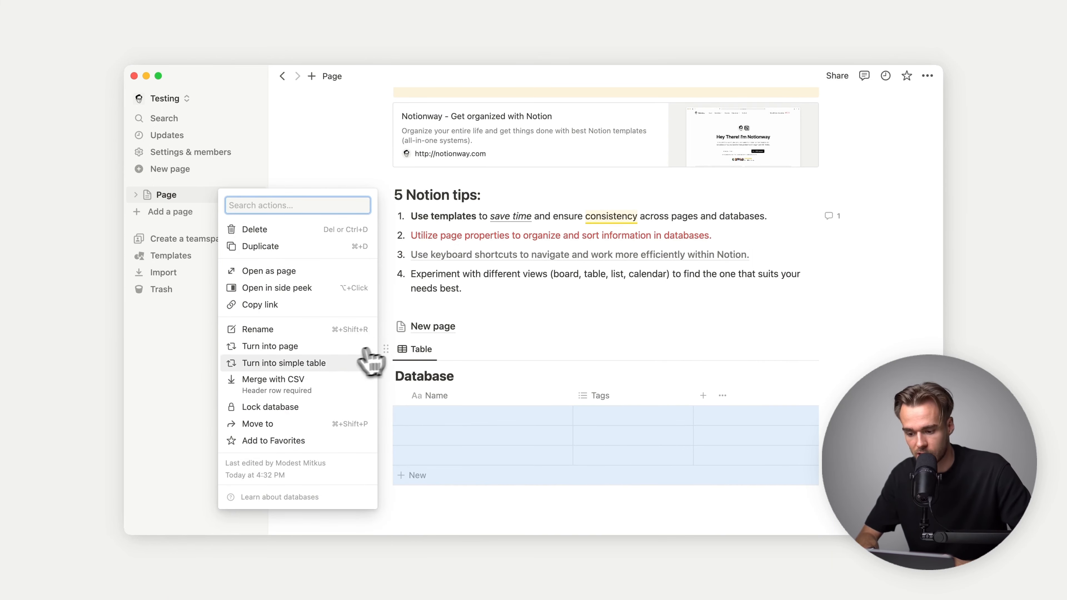
pyautogui.click(317, 347)
pyautogui.click(433, 391)
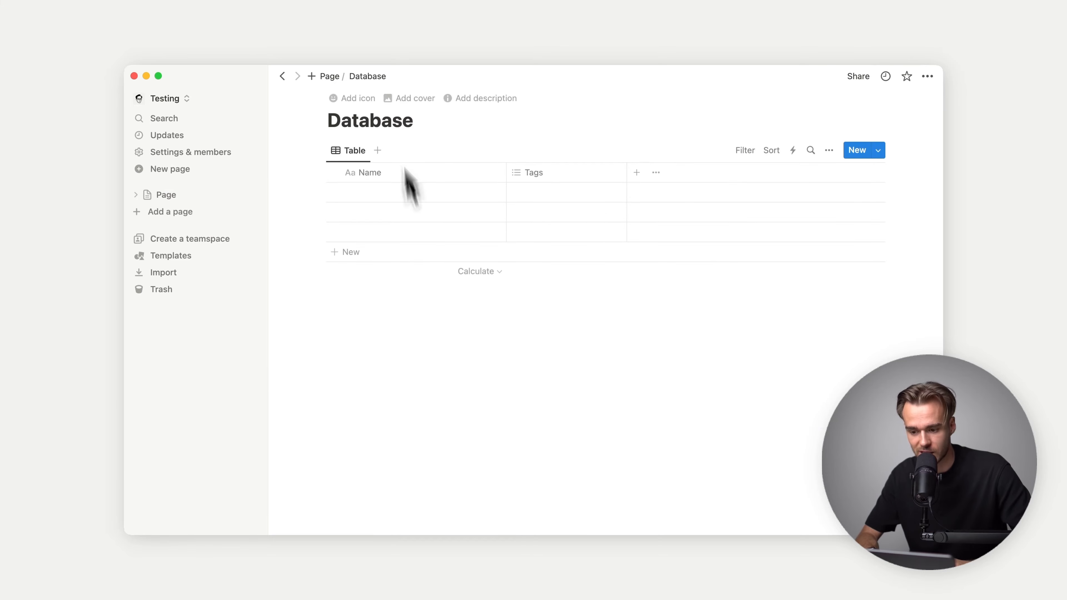
# Step: Go back to Page and open the New page database to compare it with Database
pyautogui.click(329, 77)
pyautogui.scroll(-2, 433, 421)
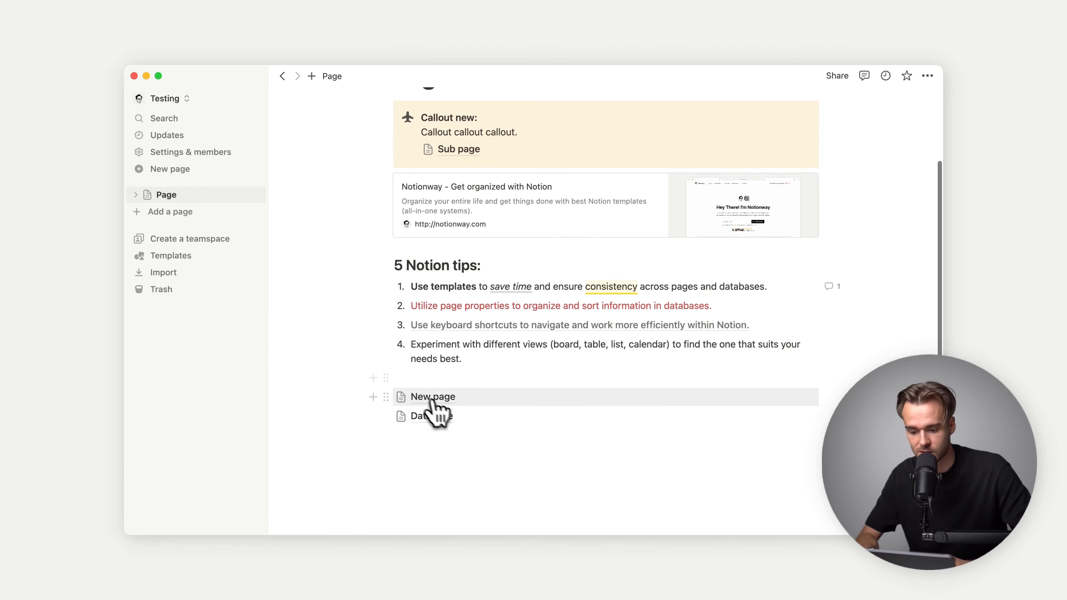
pyautogui.click(446, 399)
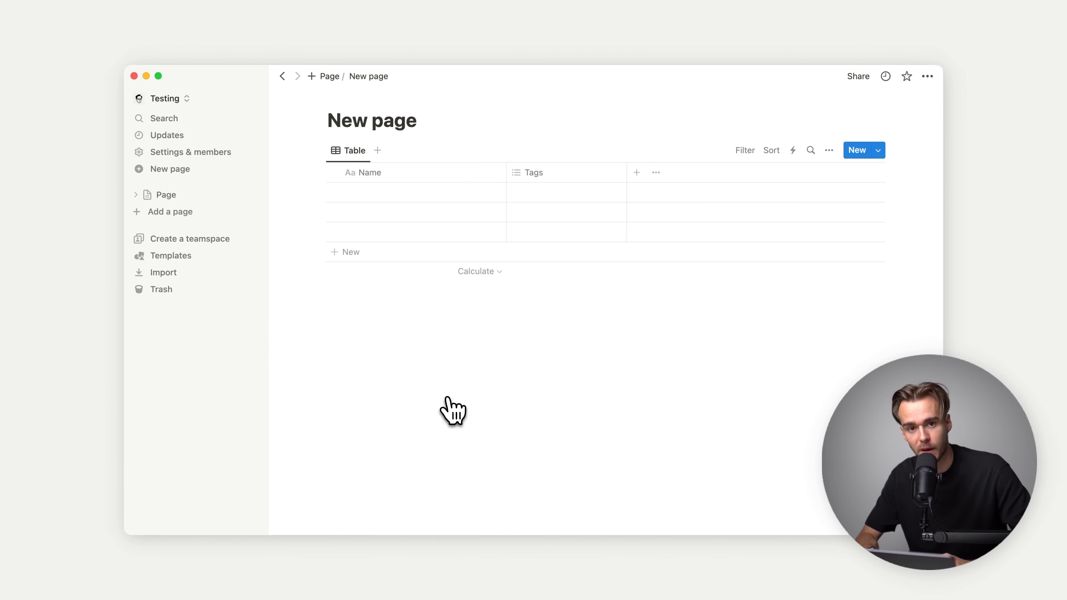
# Step: Return to Page and turn the New page database link into an inline database
pyautogui.click(330, 77)
pyautogui.scroll(-2, 426, 335)
pyautogui.scroll(-2, 399, 380)
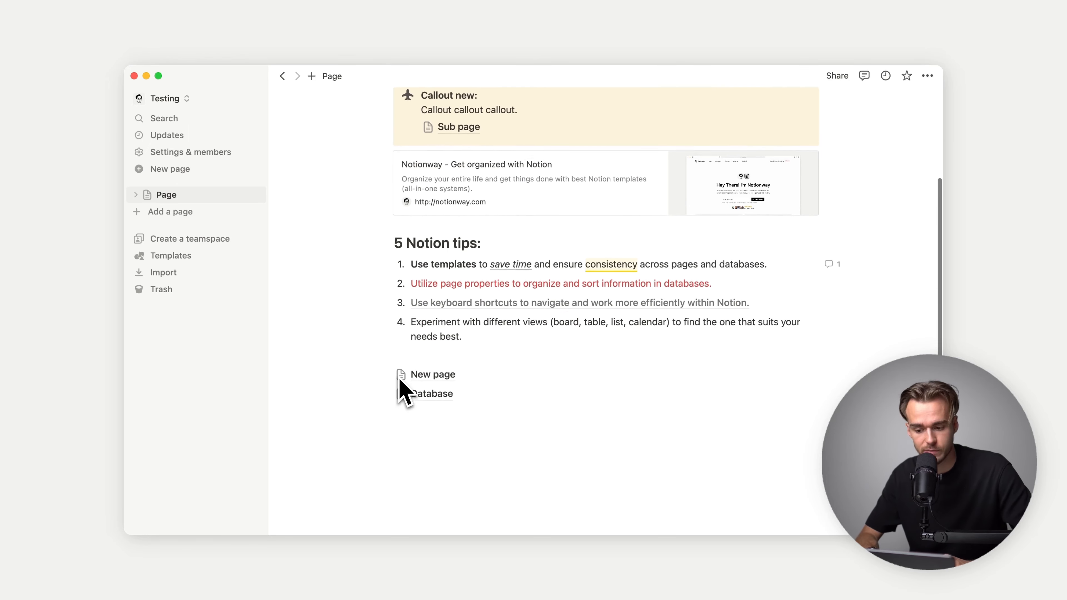
pyautogui.click(386, 370)
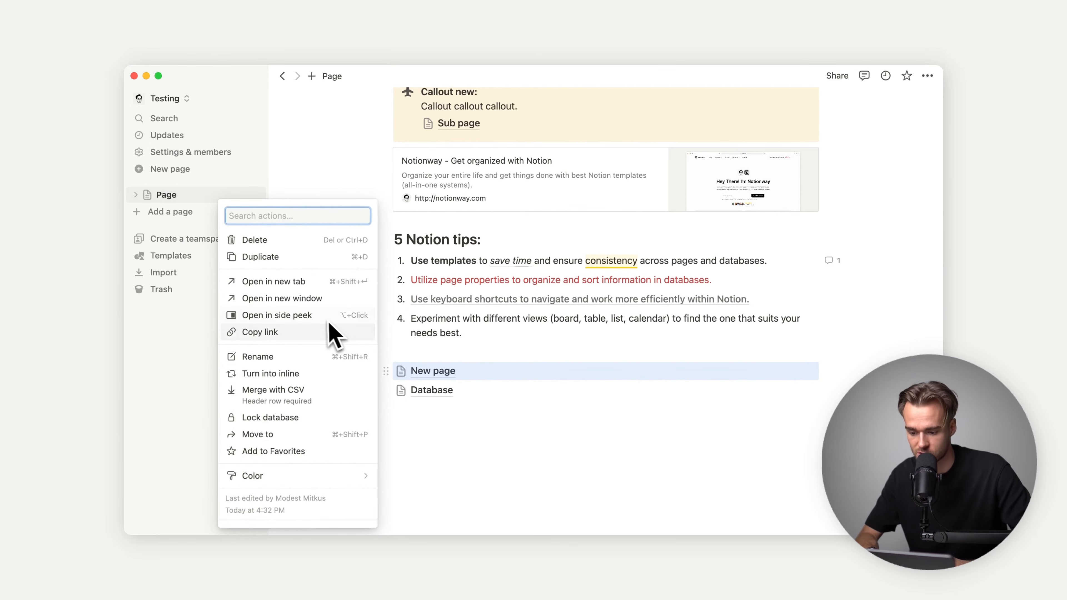
pyautogui.click(296, 375)
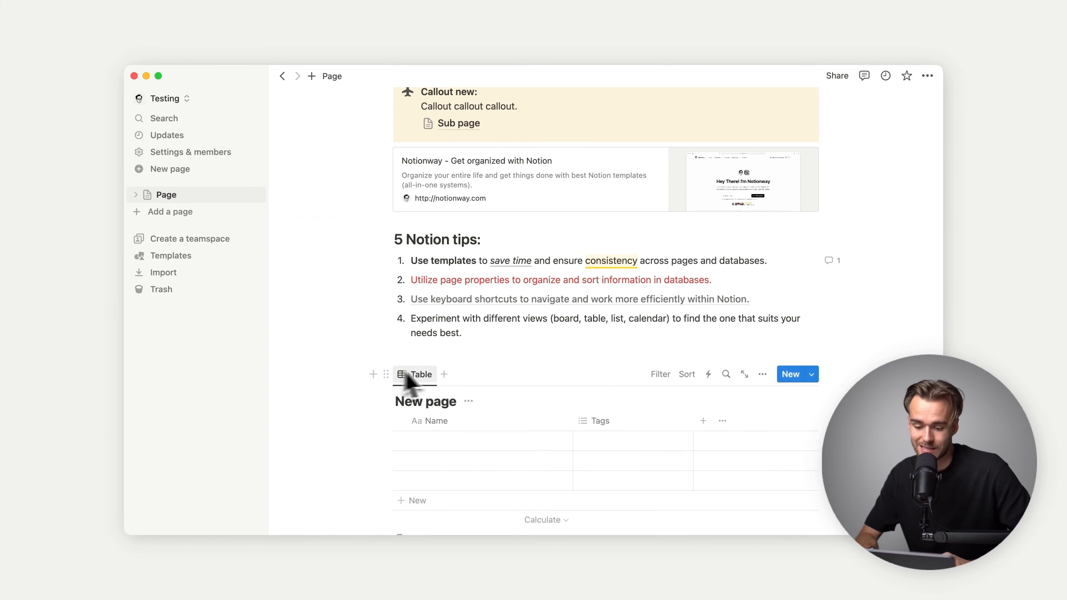
# Step: Delete the inline New page database from Page and open the Database page
pyautogui.scroll(-2, 420, 378)
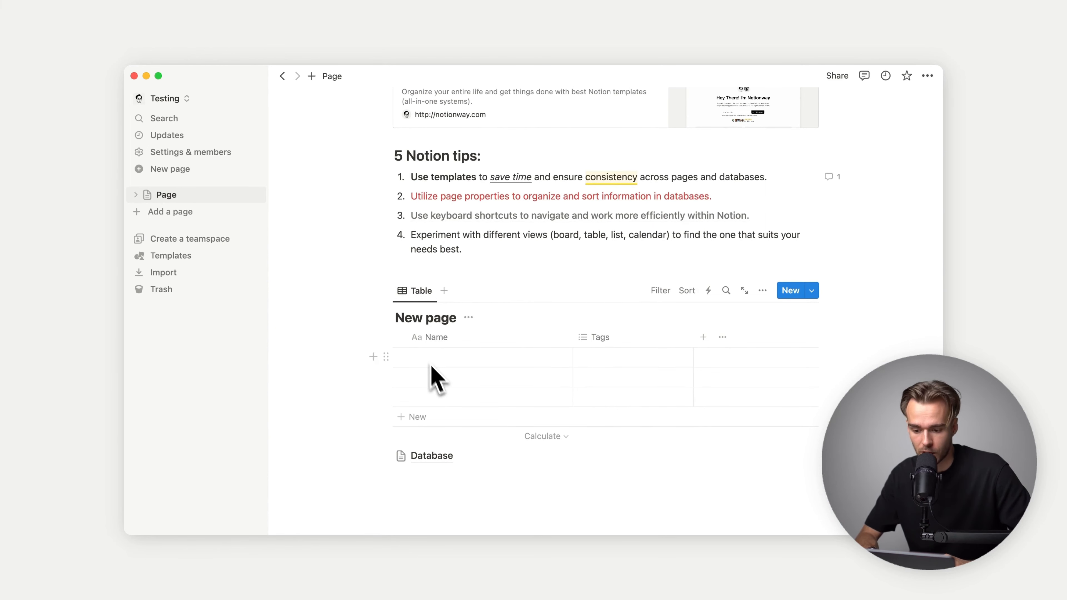
pyautogui.click(386, 290)
pyautogui.press('Delete')
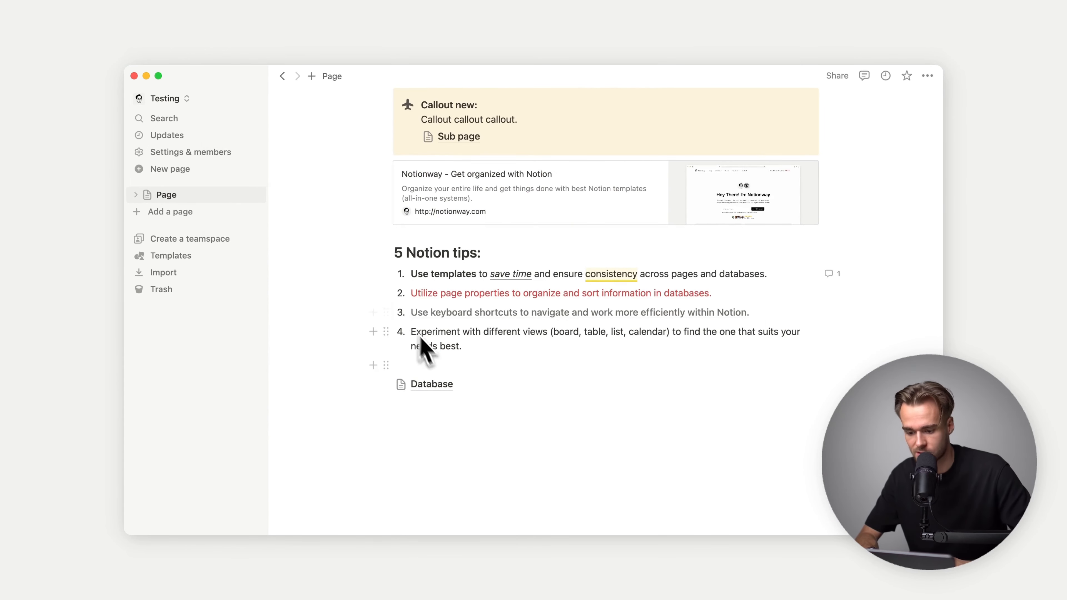
pyautogui.click(432, 388)
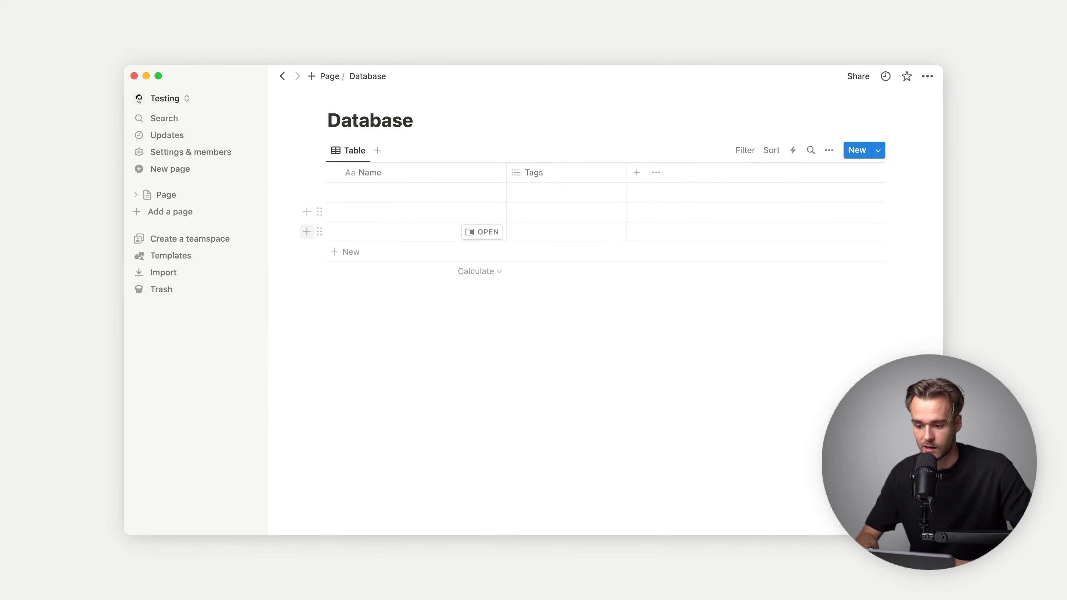
# Step: Delete the last two empty rows of Database and fill the table with three rows named A, B and C
pyautogui.moveTo(294, 234); pyautogui.dragTo(427, 210)
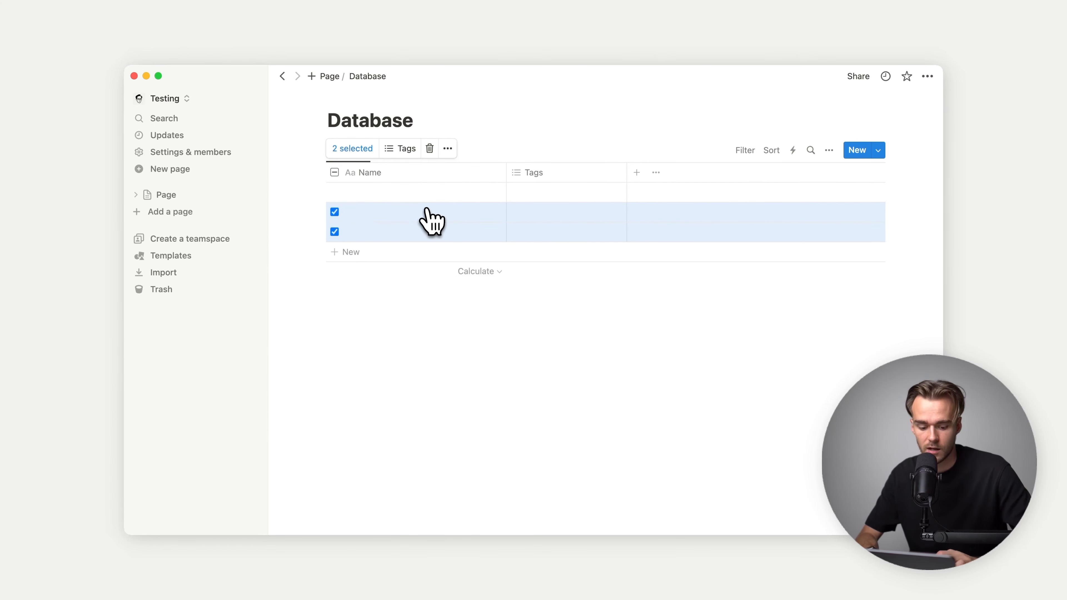
pyautogui.press('BackSpace')
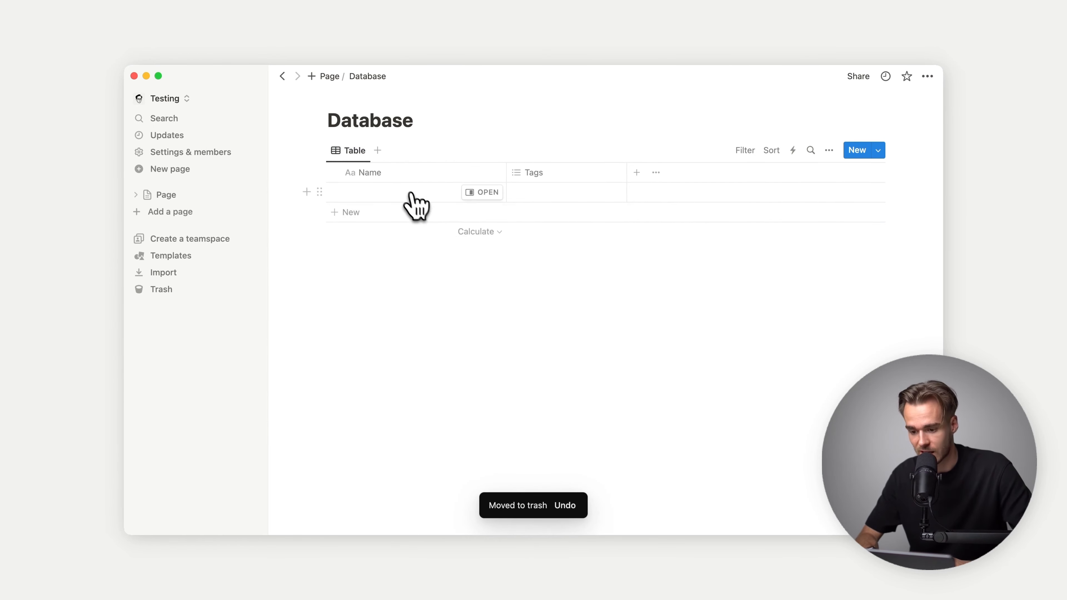
pyautogui.click(404, 195)
pyautogui.write('A')
pyautogui.press('Escape')
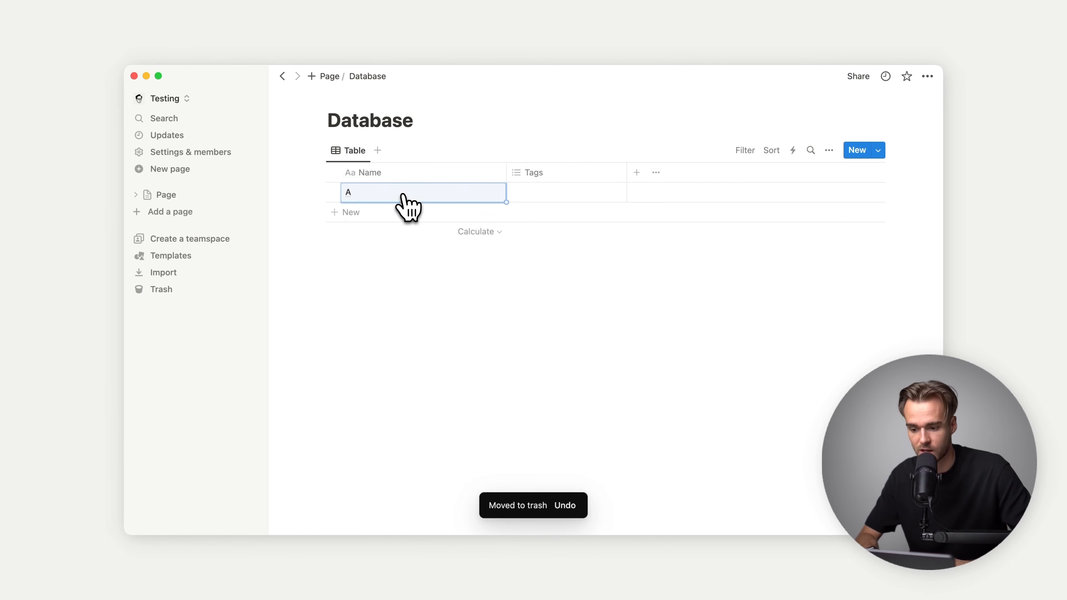
pyautogui.click(375, 212)
pyautogui.write('B')
pyautogui.press('Escape')
pyautogui.click(363, 231)
pyautogui.write('C')
pyautogui.press('Escape')
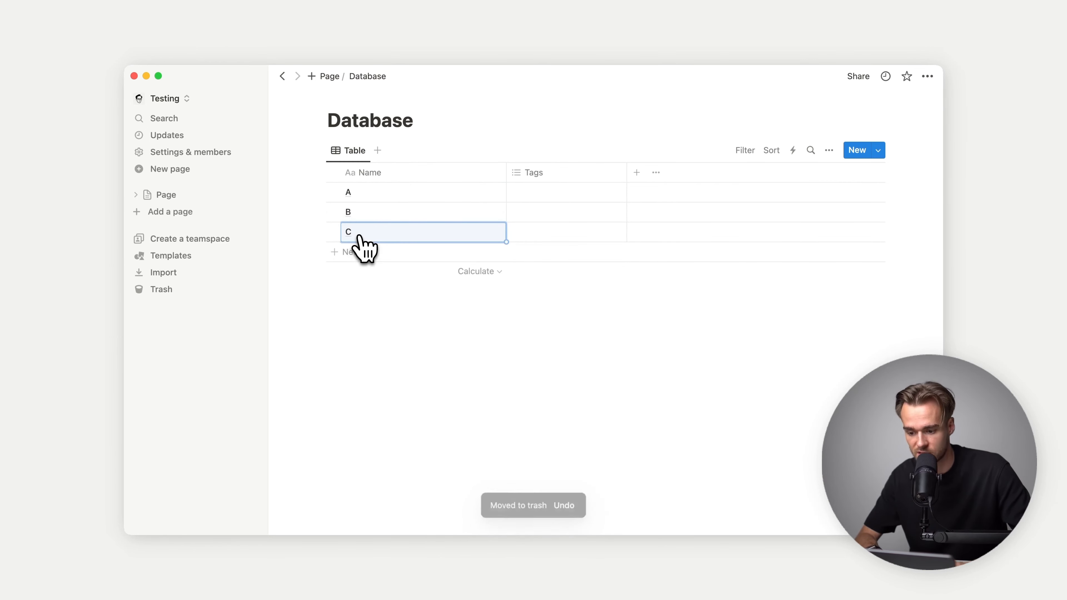
pyautogui.click(379, 298)
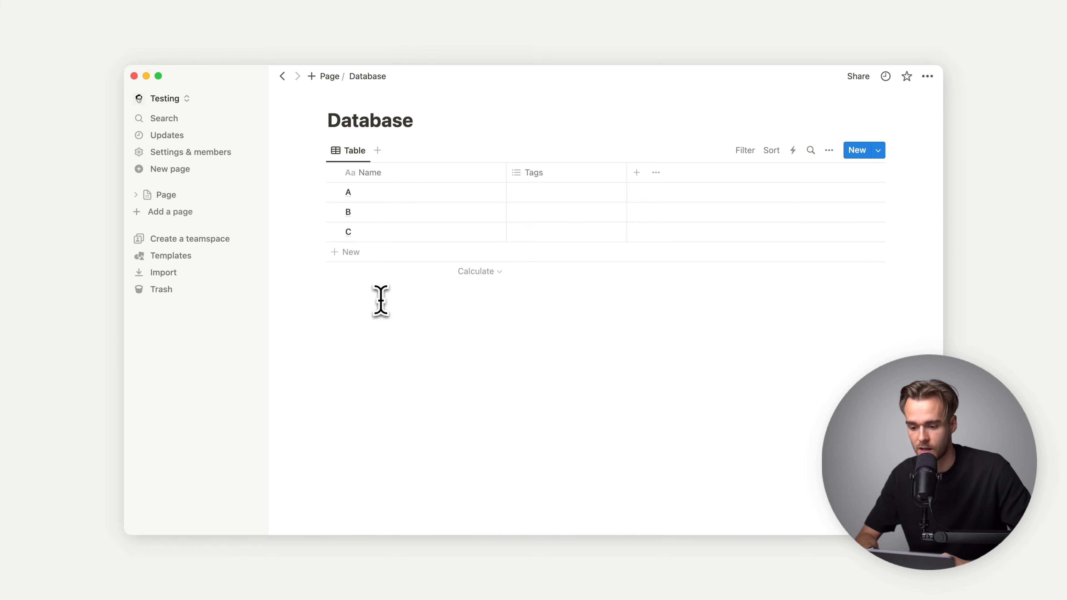
# Step: Open row A as a page in side peek and enter "write something" as its body text
pyautogui.click(478, 193)
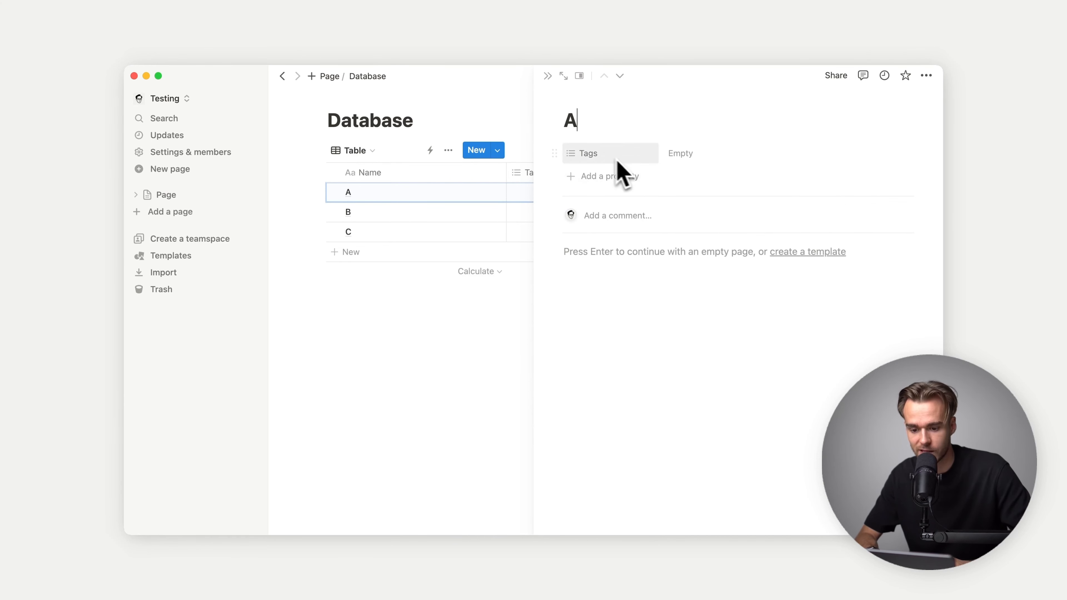
pyautogui.click(601, 260)
pyautogui.write('Wriet so')
pyautogui.press('super+a')
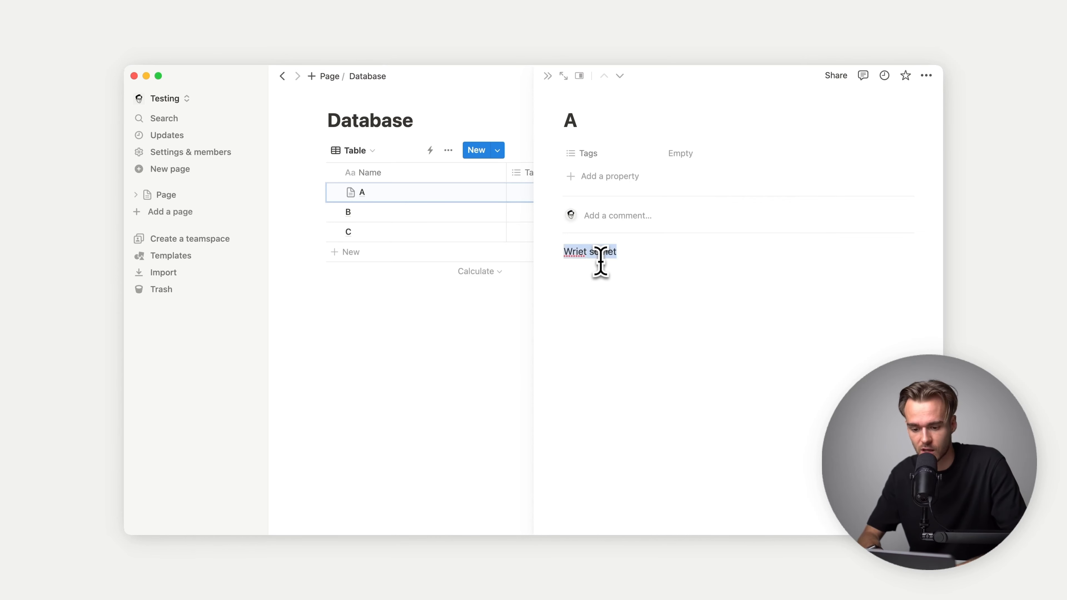
pyautogui.write('write something')
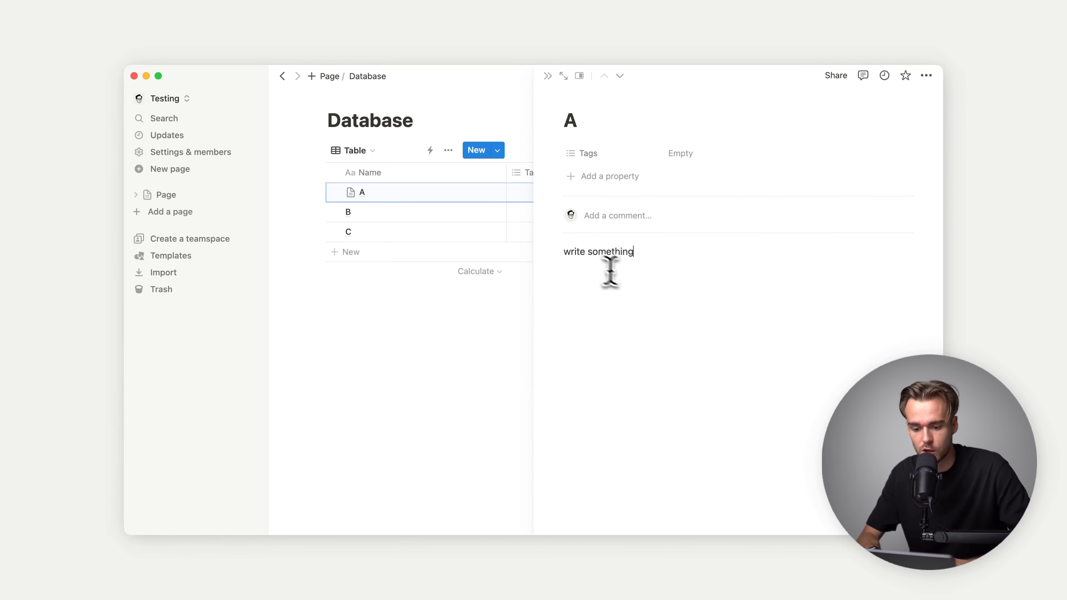
# Step: Look through the block types that can be added on a new line of row A's page, and close the page
pyautogui.press('Return')
pyautogui.click(544, 270)
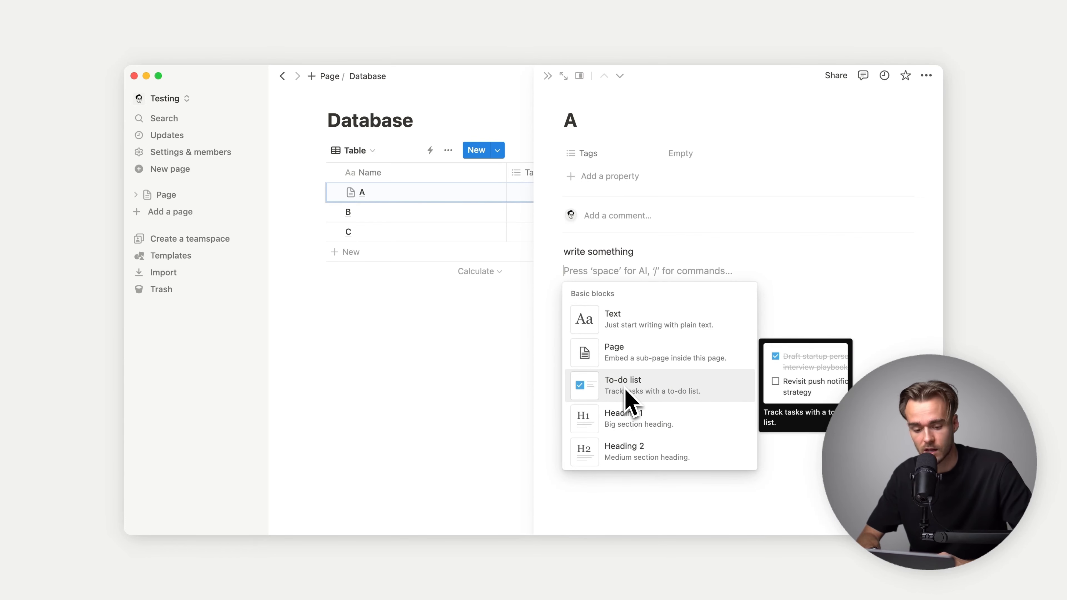
pyautogui.scroll(-3, 625, 392)
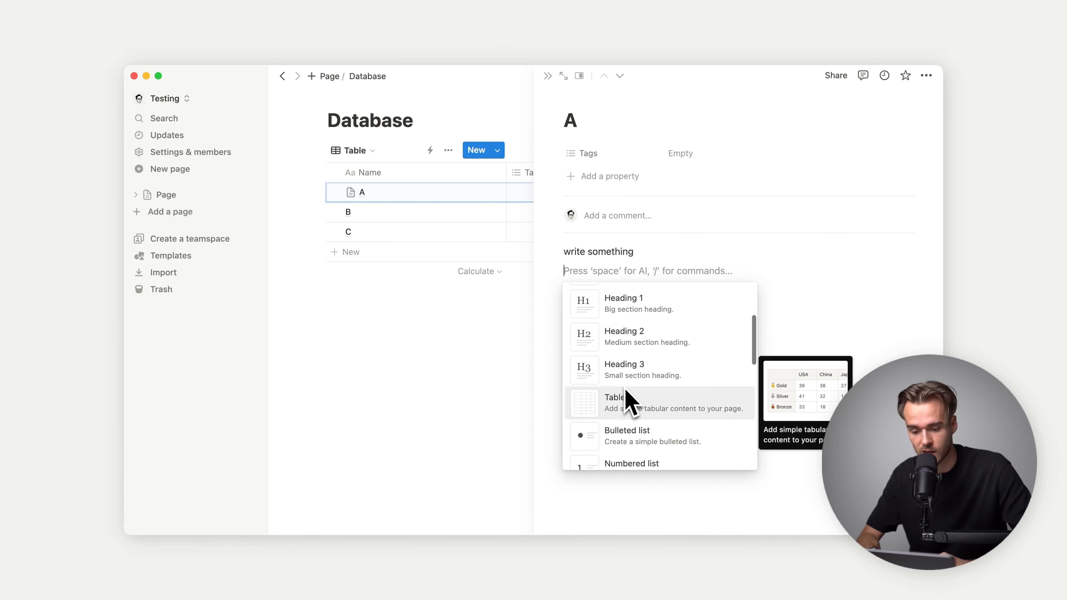
pyautogui.click(649, 269)
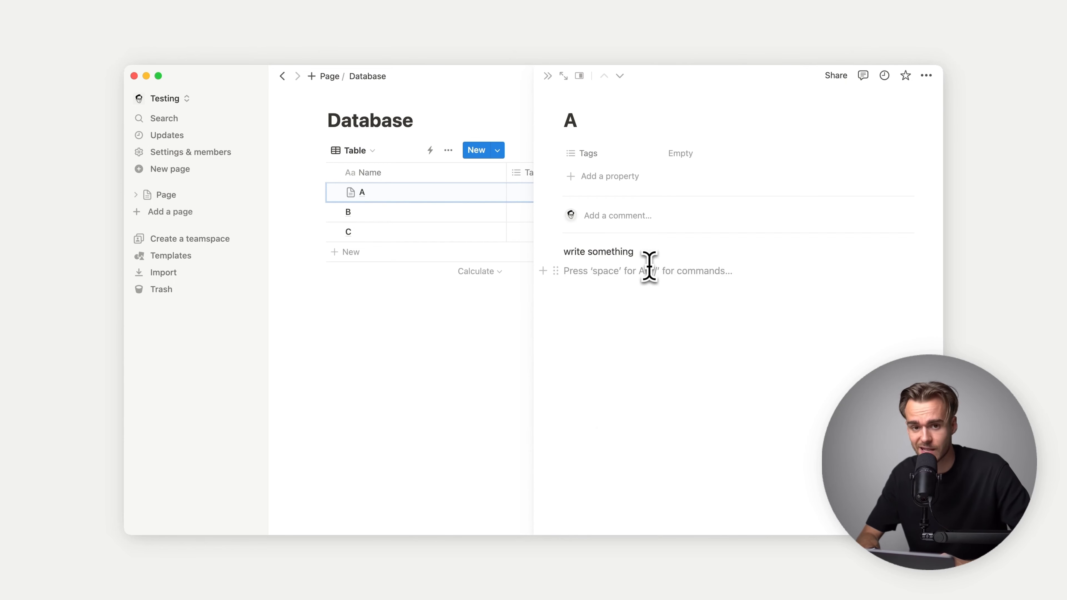
pyautogui.click(546, 75)
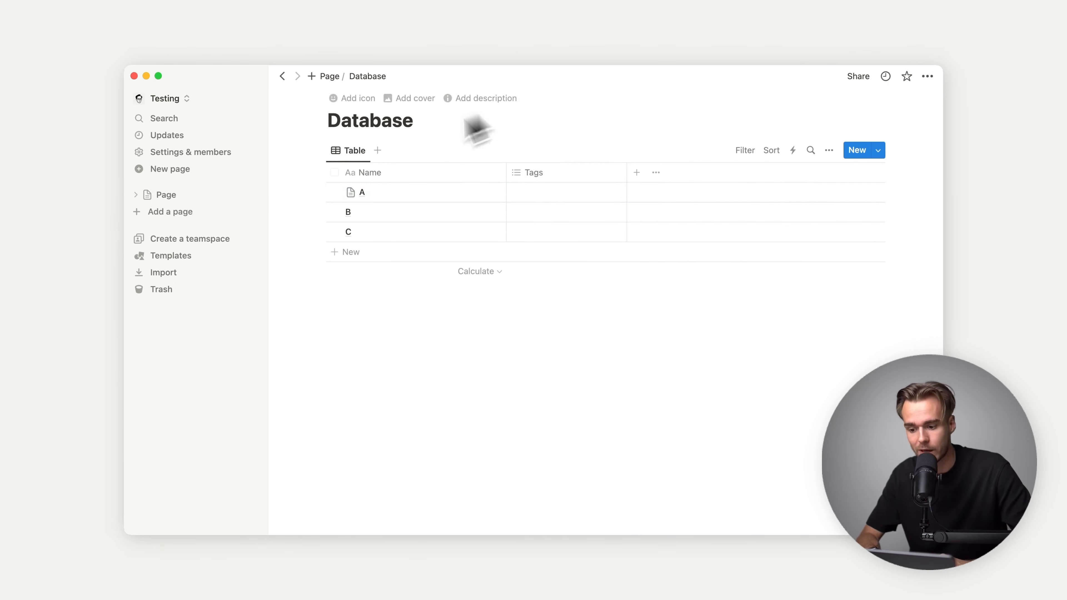
# Step: Delete row A from Database and rename the row B to "A"
pyautogui.click(319, 190)
pyautogui.press('Delete')
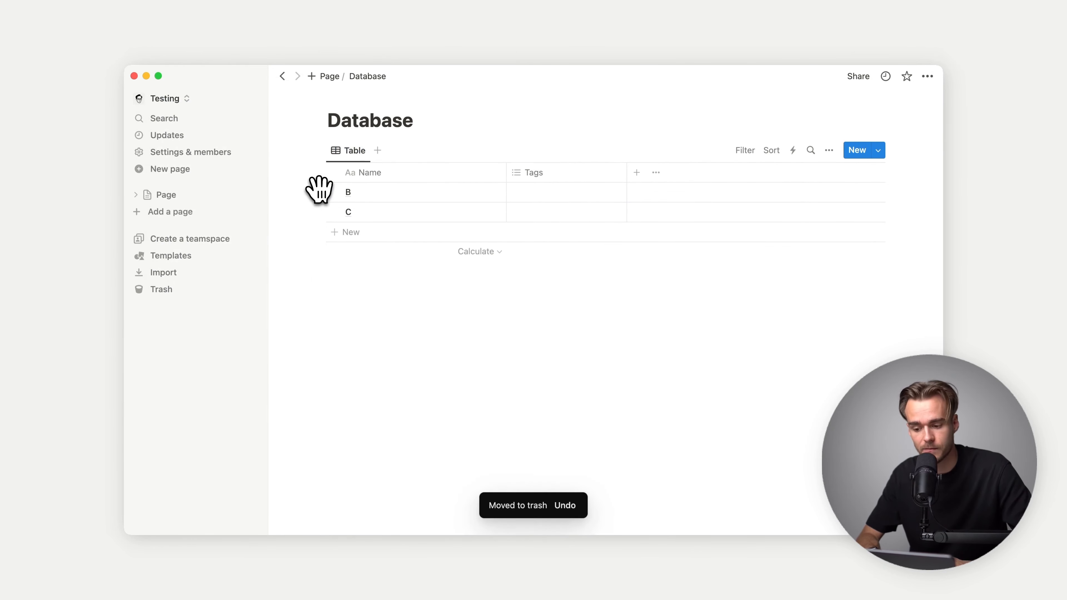
pyautogui.click(365, 195)
pyautogui.press('BackSpace')
pyautogui.write('A')
pyautogui.press('Return')
# Step: Rename the row C of Database to "B"
pyautogui.press('Return')
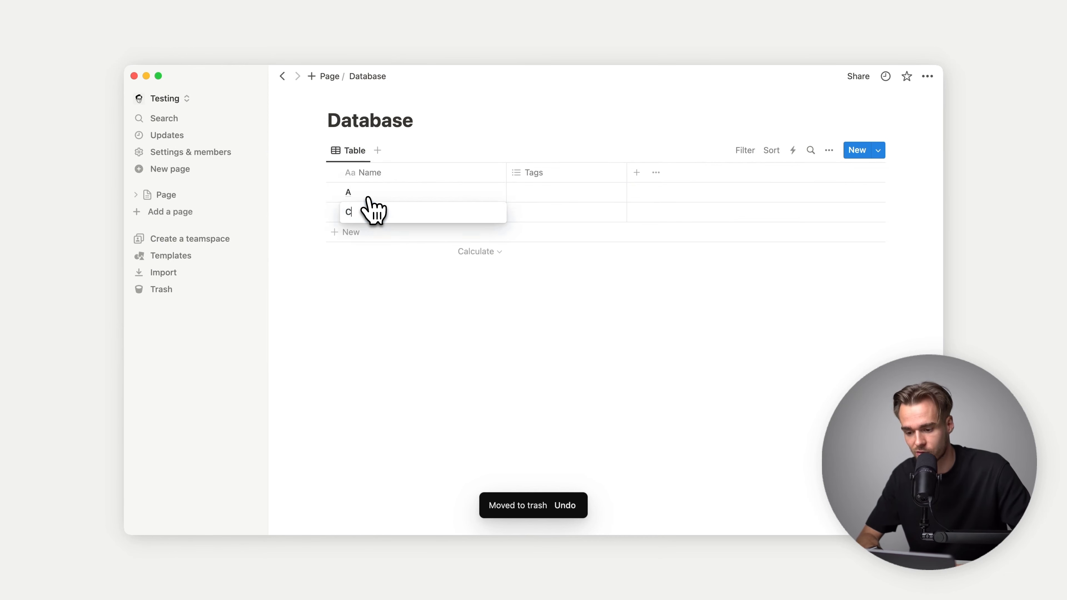
pyautogui.press('BackSpace')
pyautogui.write('b')
pyautogui.press('Escape')
pyautogui.press('Return')
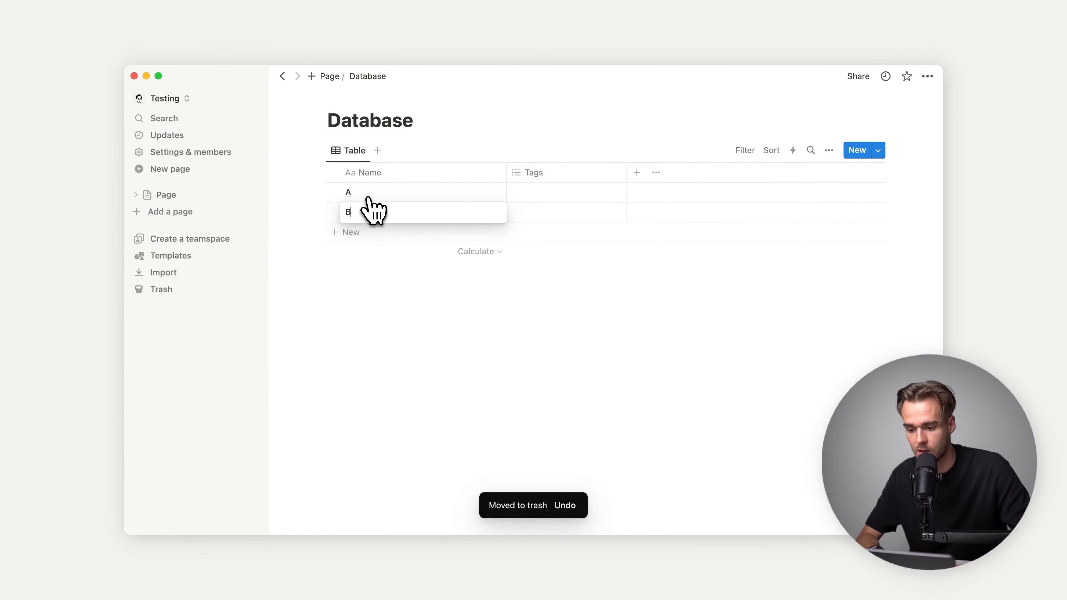
pyautogui.press('BackSpace')
pyautogui.write('B')
pyautogui.press('Escape')
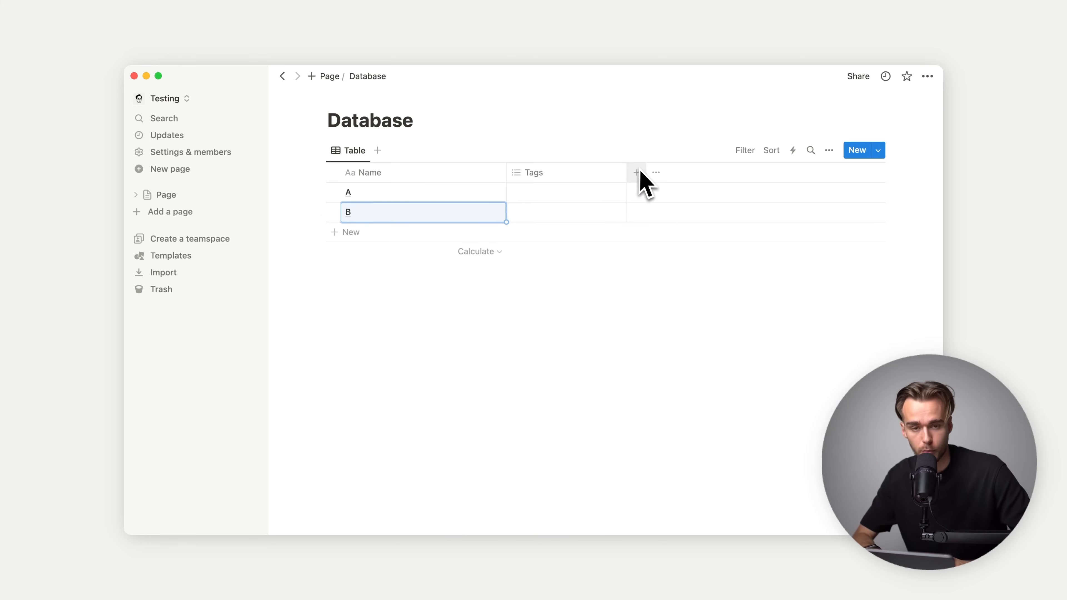
# Step: Delete the Tags property from Database
pyautogui.click(572, 182)
pyautogui.click(560, 352)
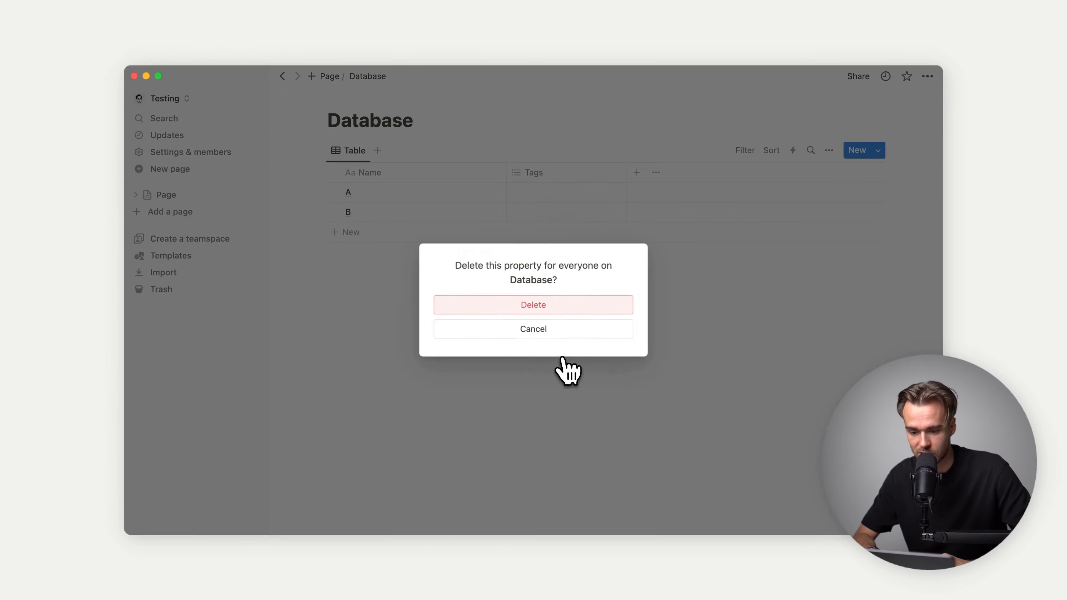
pyautogui.click(553, 306)
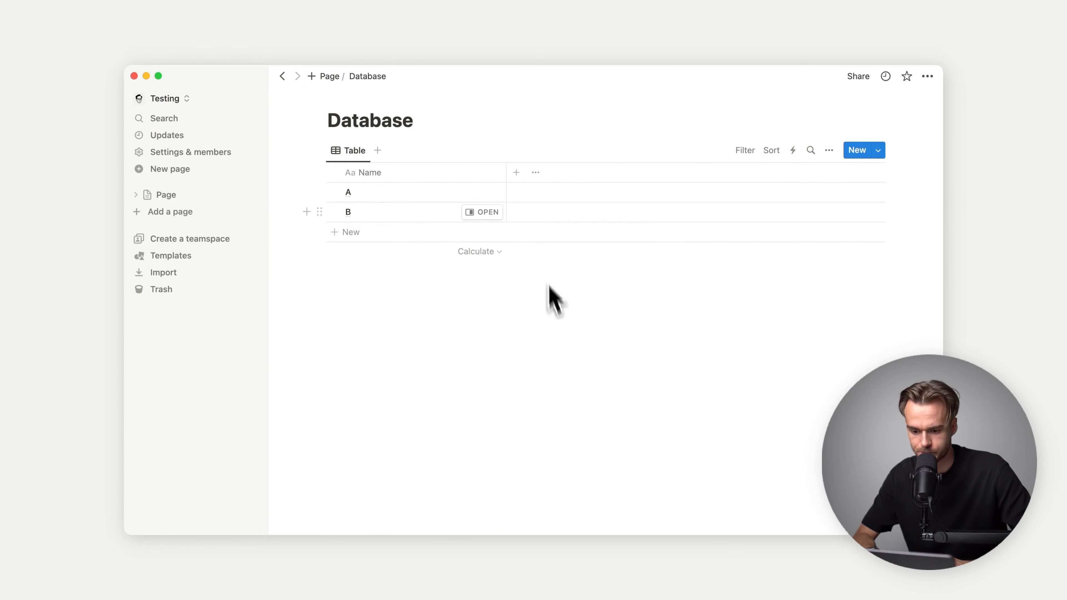
# Step: Add a property of type Text to Database and enter "A" in it for row A
pyautogui.click(517, 174)
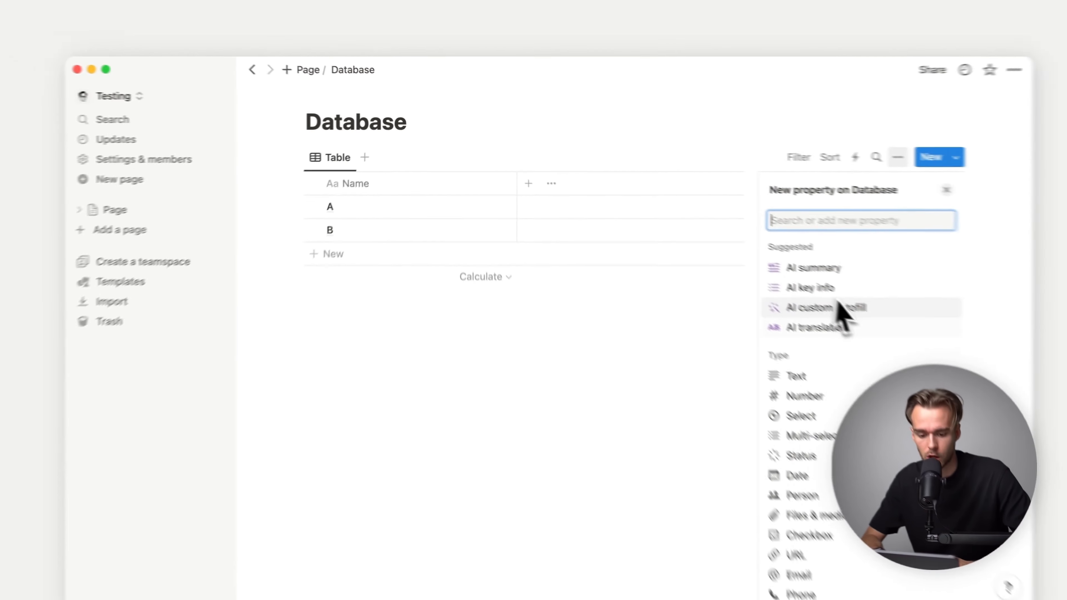
pyautogui.scroll(-2, 882, 353)
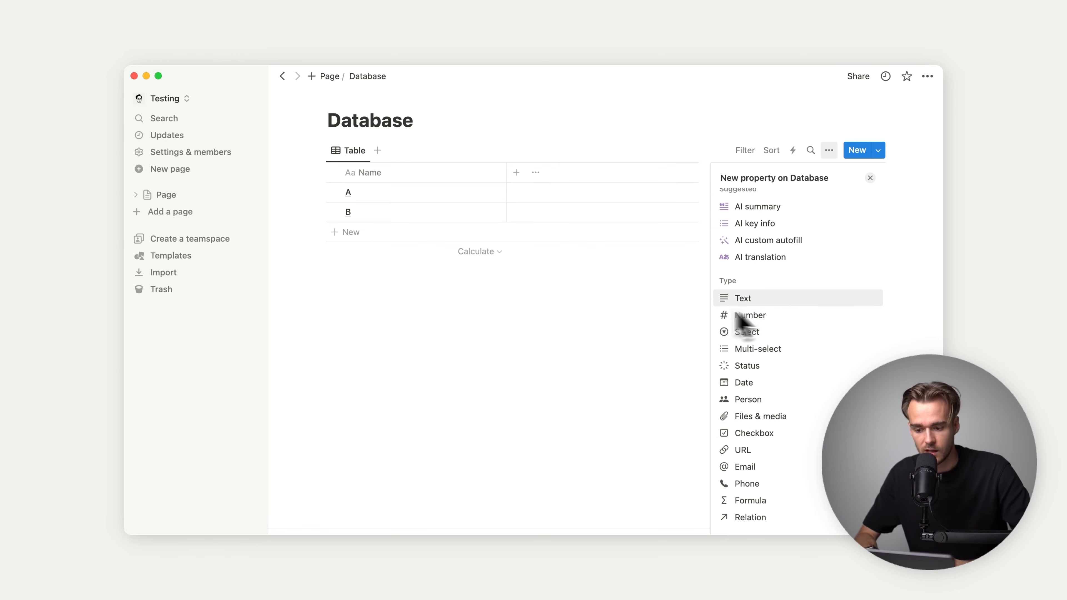
pyautogui.click(779, 297)
pyautogui.click(551, 197)
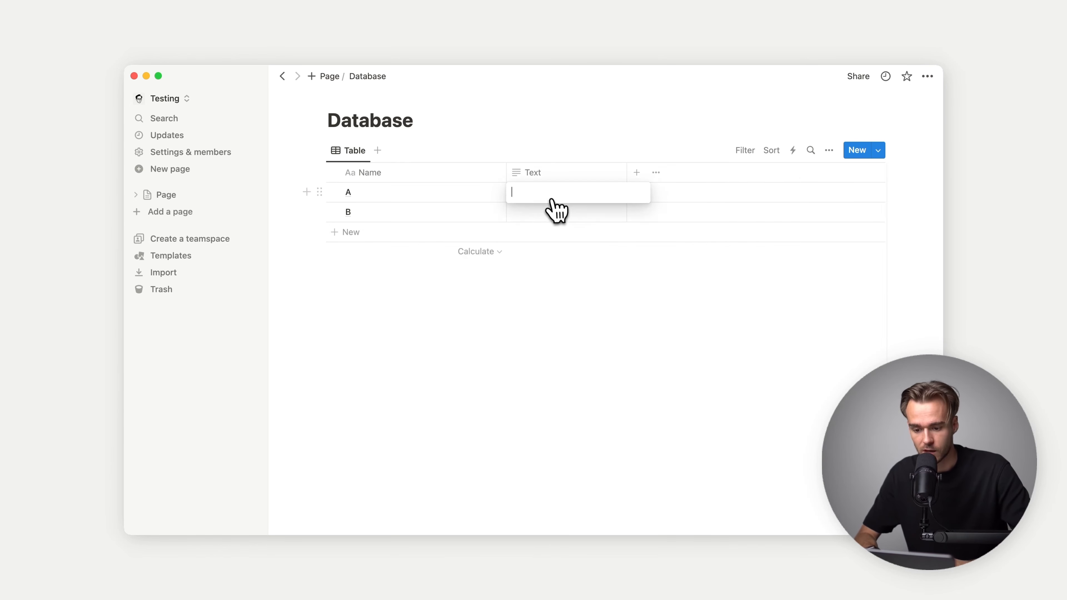
pyautogui.write('A')
pyautogui.press('Return')
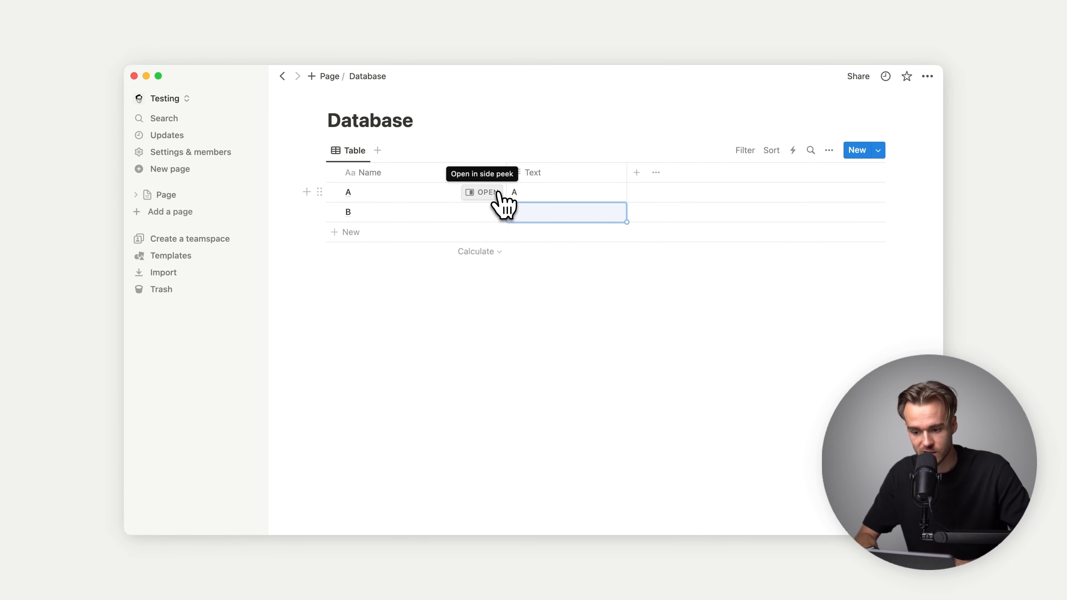
# Step: Check the edit options of the Name property and close them
pyautogui.click(374, 173)
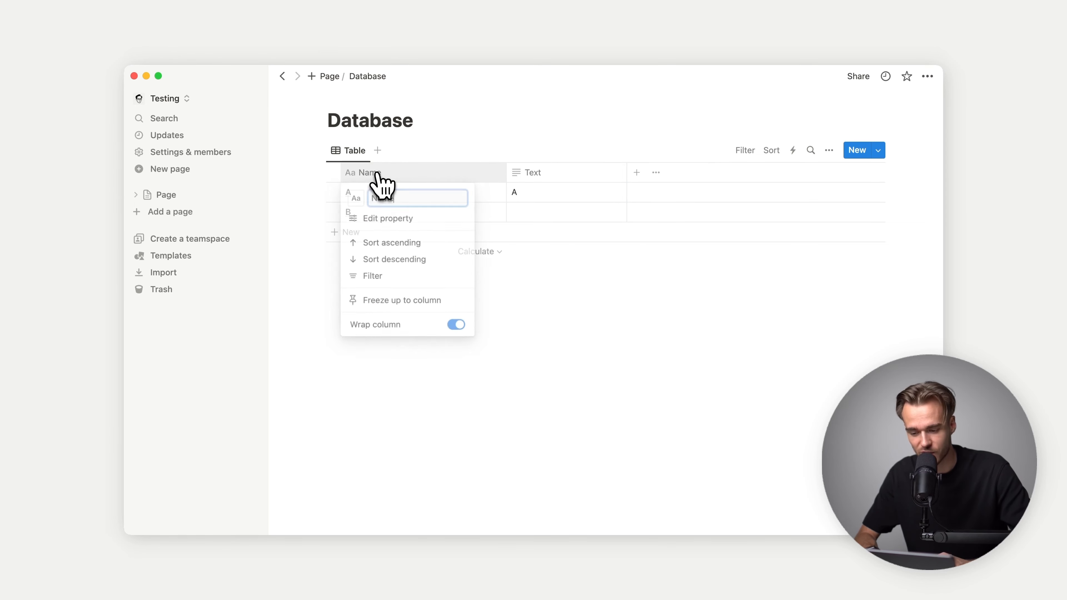
pyautogui.click(388, 219)
pyautogui.click(411, 286)
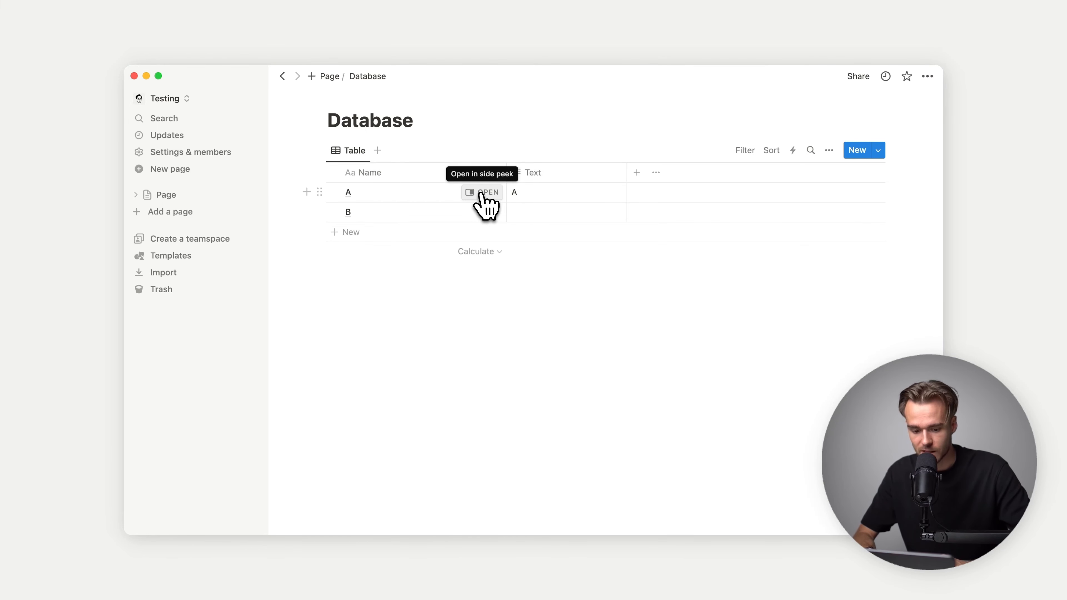
# Step: Replace row A's value in the Text property with "Here." and copy the value
pyautogui.click(560, 199)
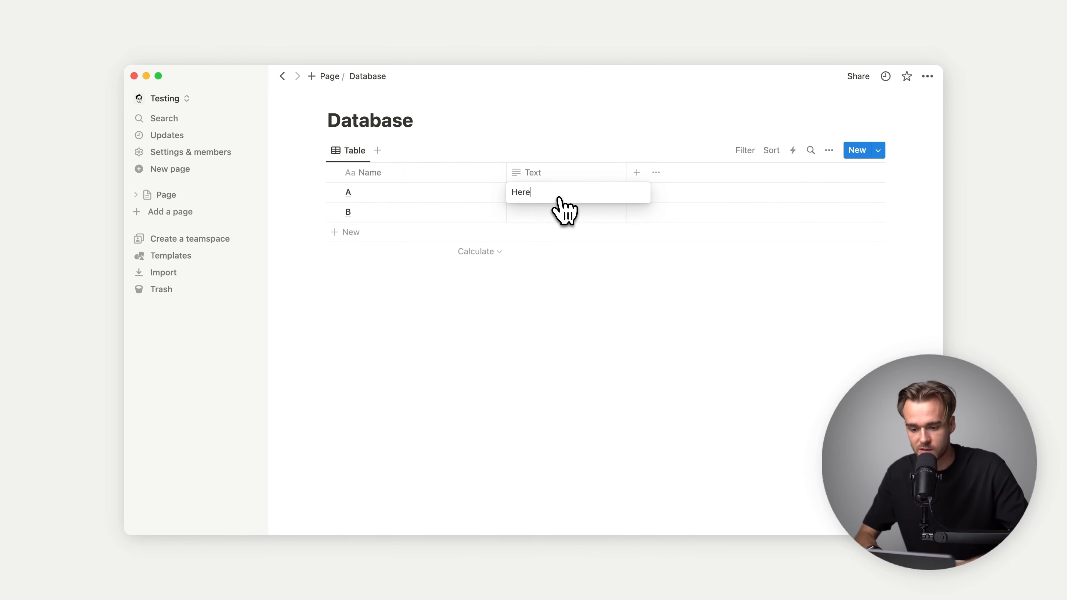
pyautogui.press('Return')
pyautogui.click(615, 194)
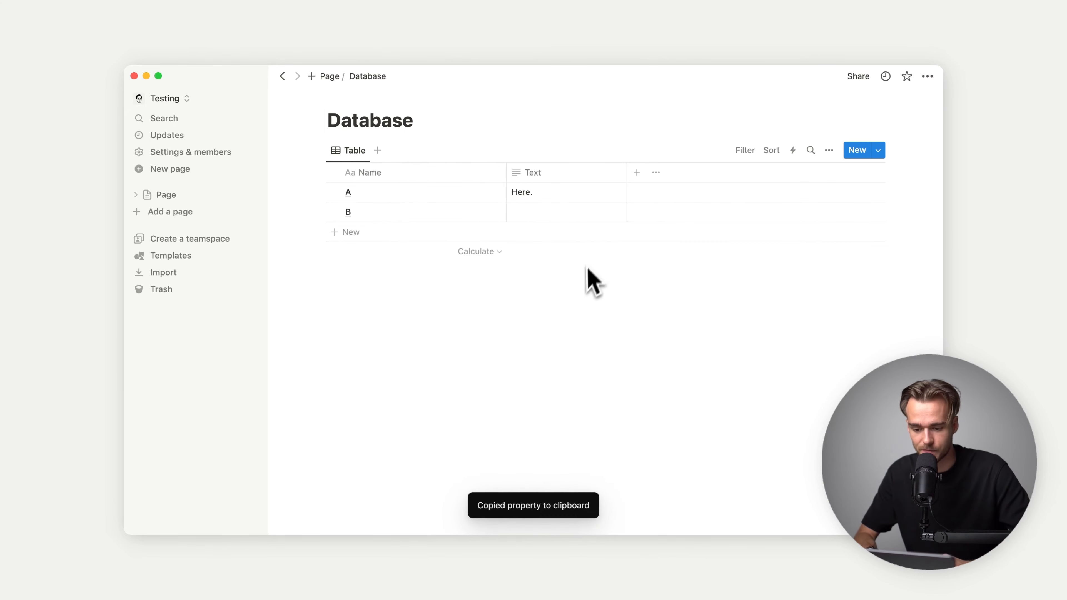
# Step: Change the Text property's type to Number and enter 2 in it for row A
pyautogui.click(575, 173)
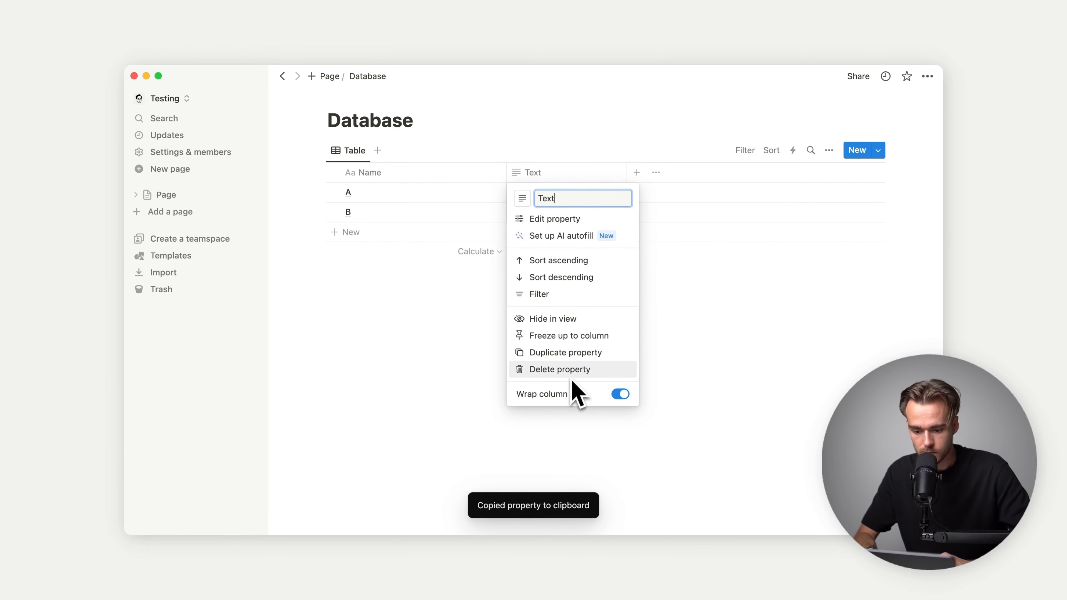
pyautogui.click(564, 221)
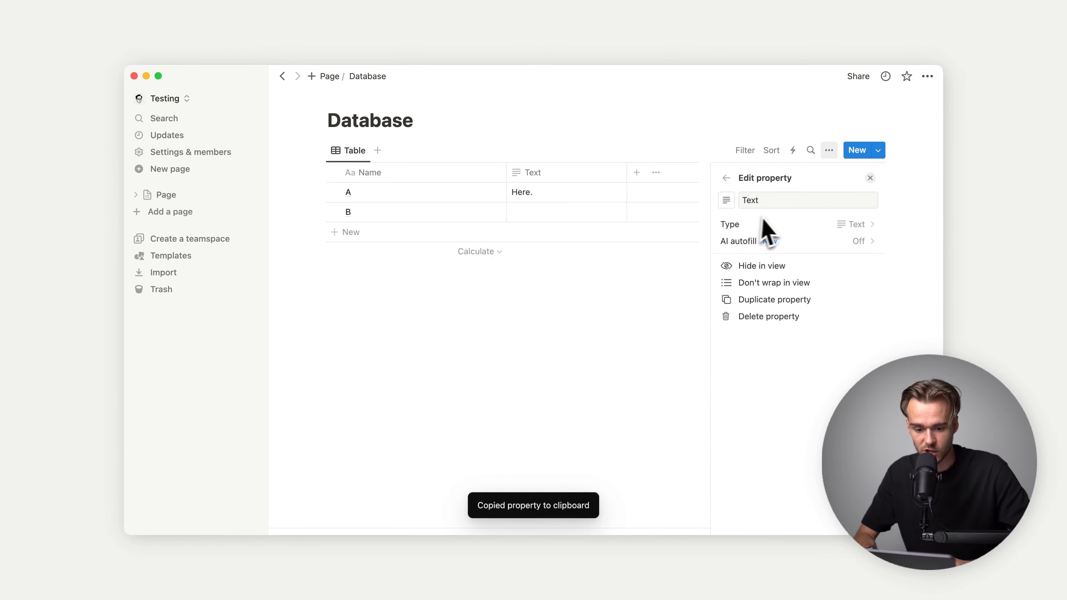
pyautogui.click(774, 224)
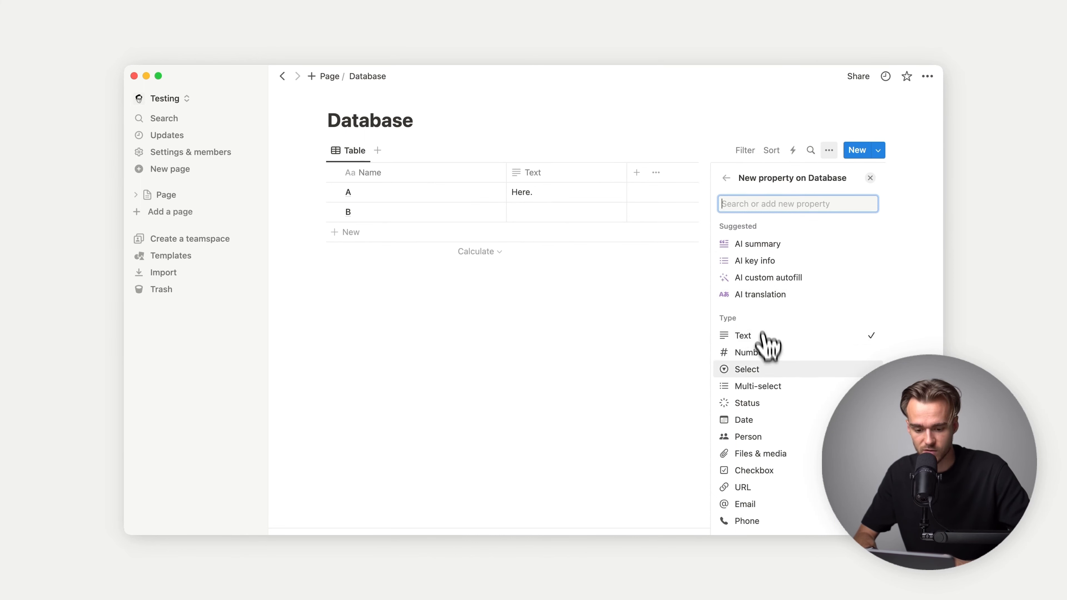
pyautogui.click(768, 357)
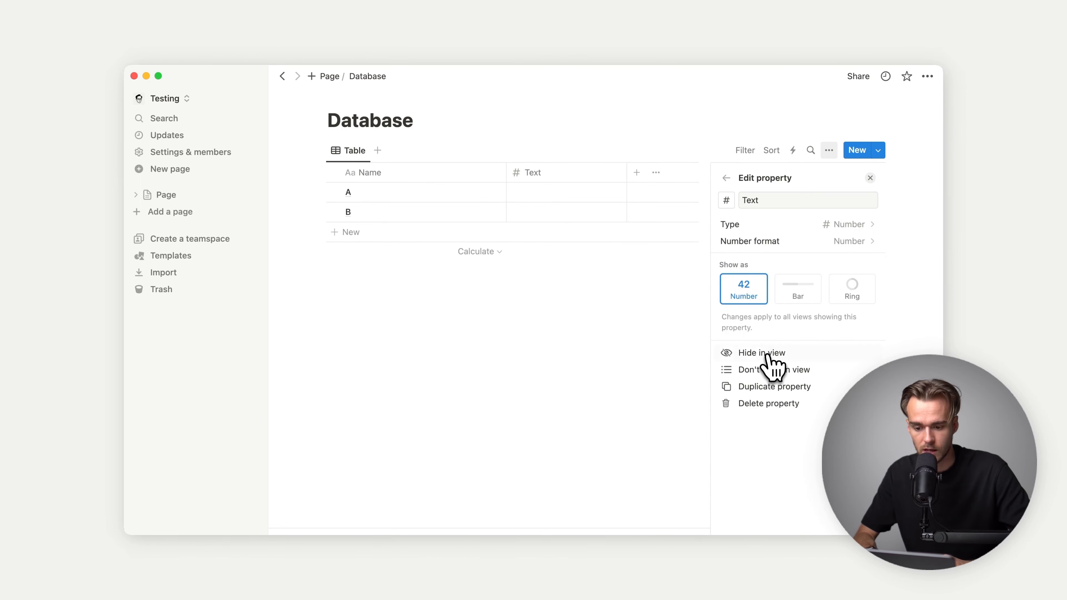
pyautogui.click(584, 335)
pyautogui.click(558, 196)
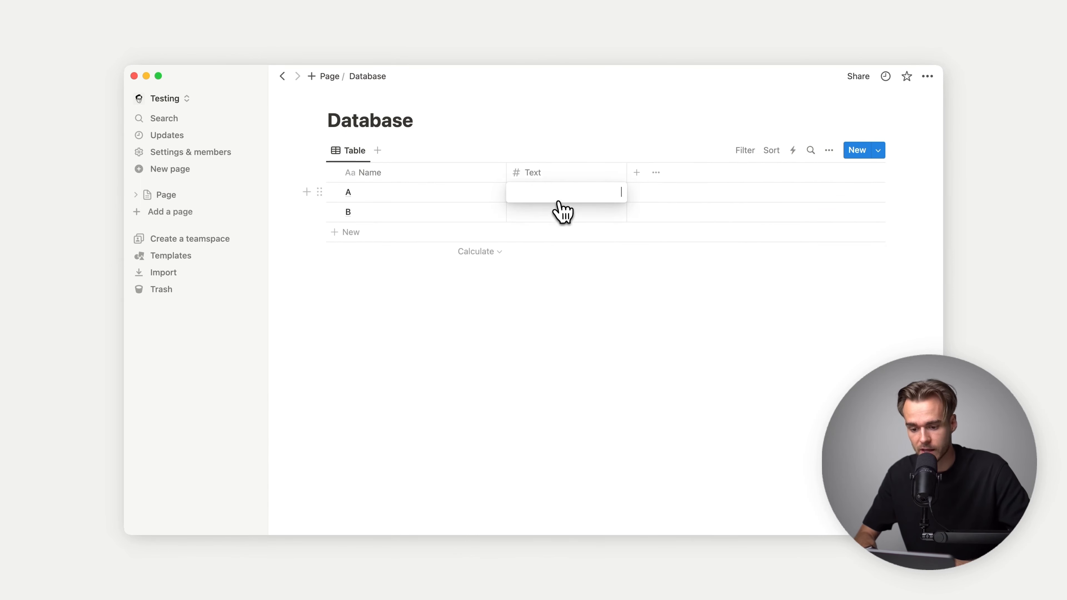
pyautogui.press('Return')
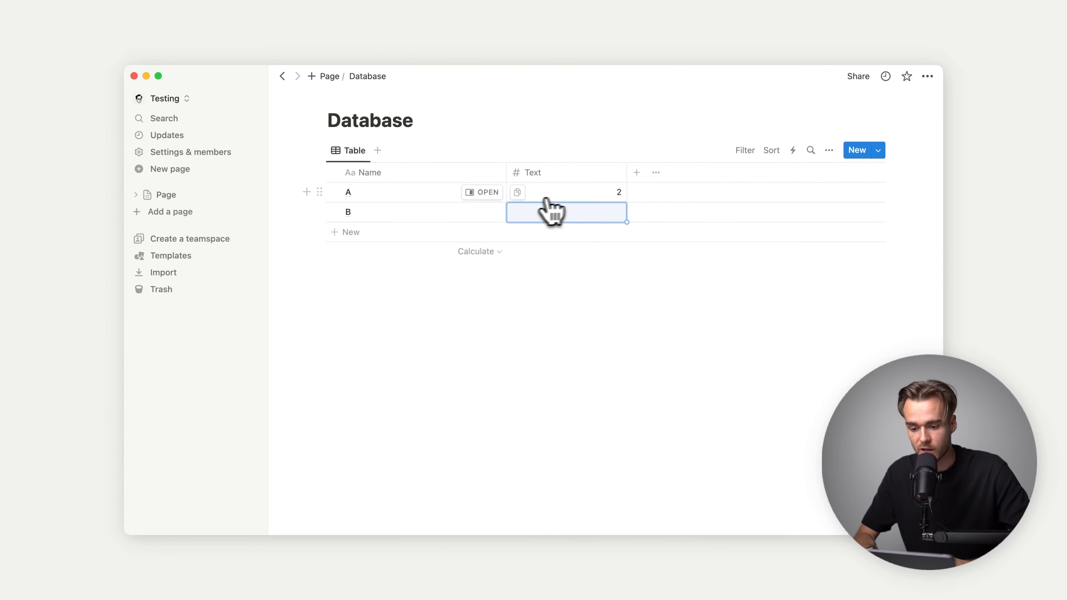
# Step: Change row A's number in the Text property to 20
pyautogui.click(525, 196)
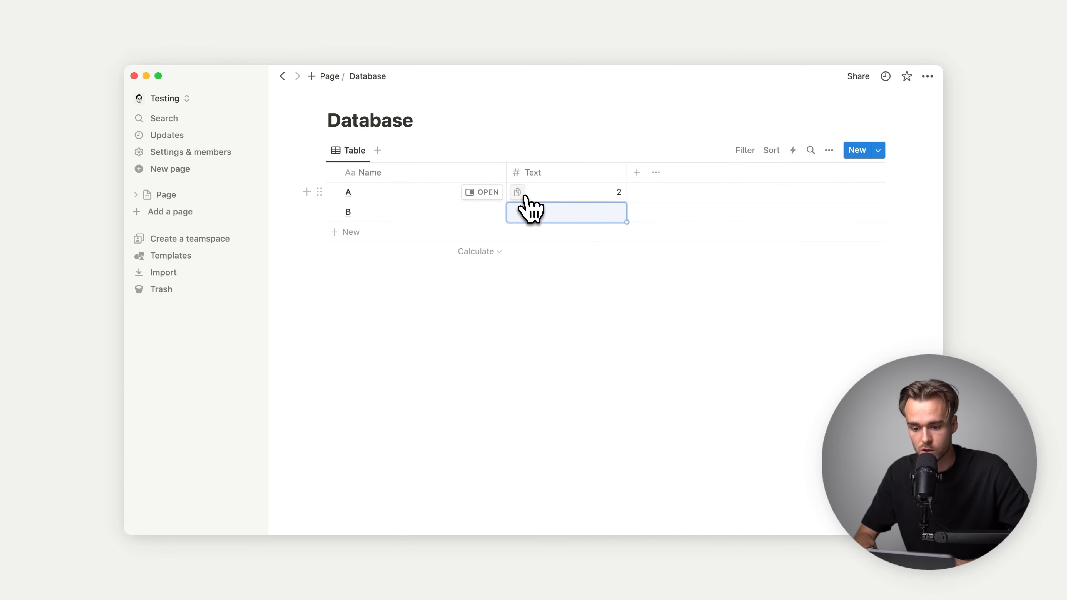
pyautogui.click(584, 197)
pyautogui.press('BackSpace')
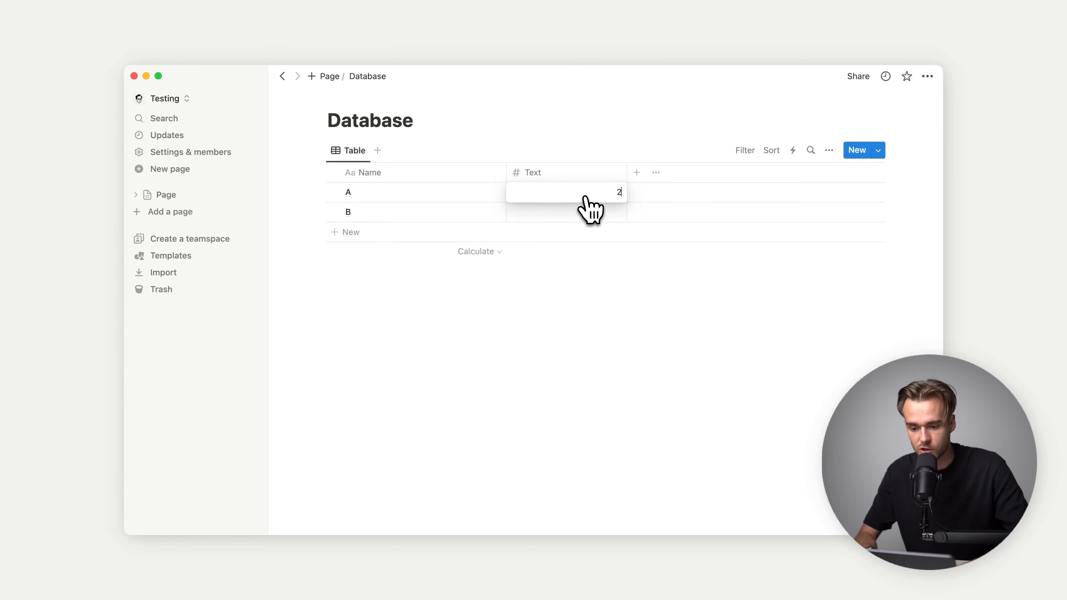
pyautogui.write('20')
pyautogui.press('Return')
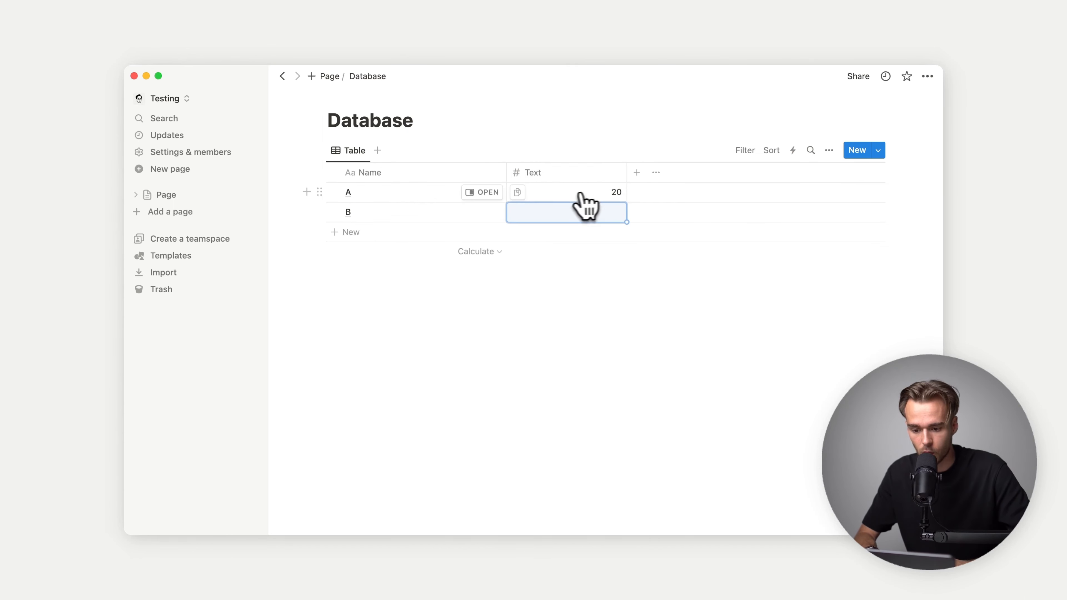
pyautogui.click(608, 194)
pyautogui.press('Escape')
# Step: Set the number format of the Text property to US Dollar
pyautogui.click(605, 173)
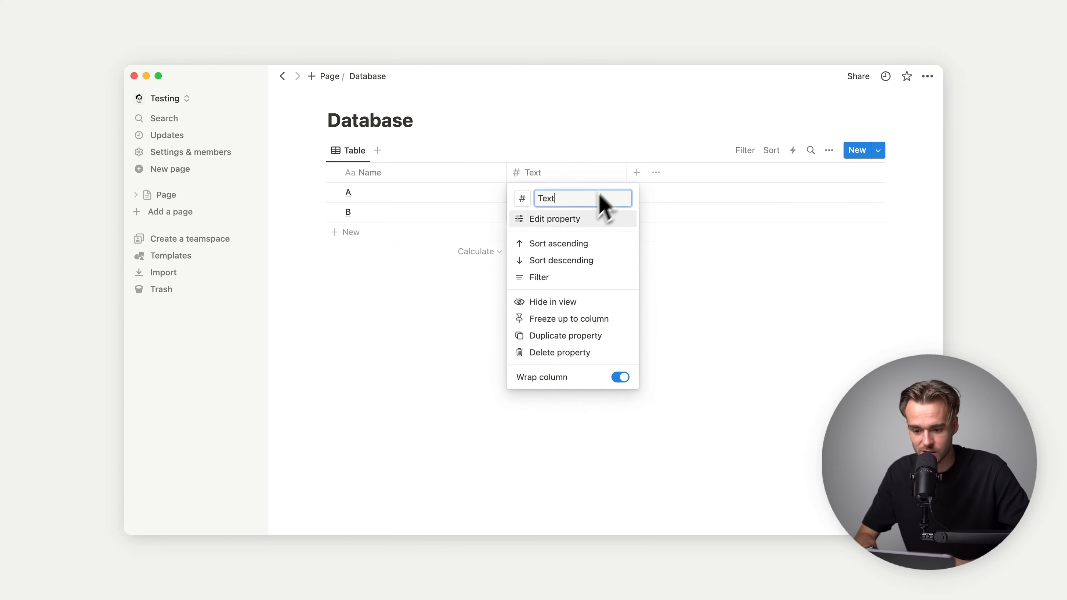
pyautogui.click(573, 224)
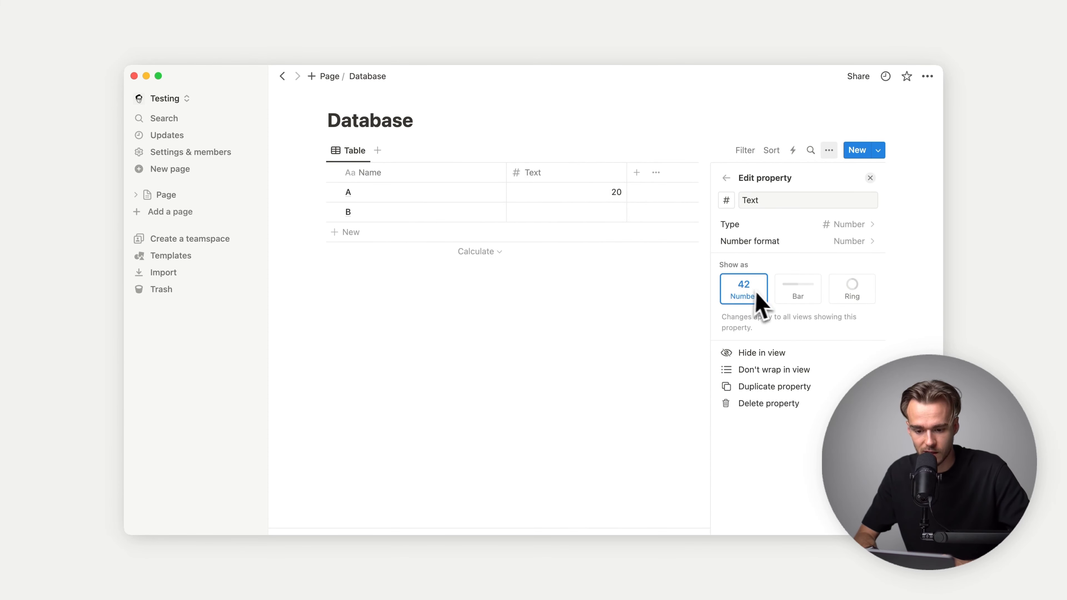
pyautogui.click(834, 243)
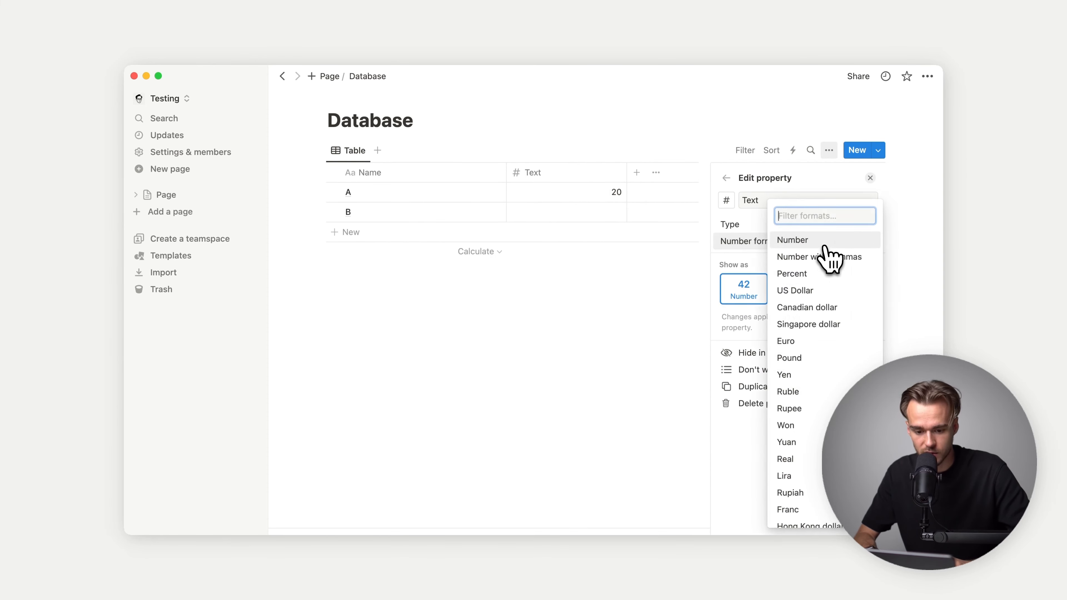
pyautogui.click(810, 290)
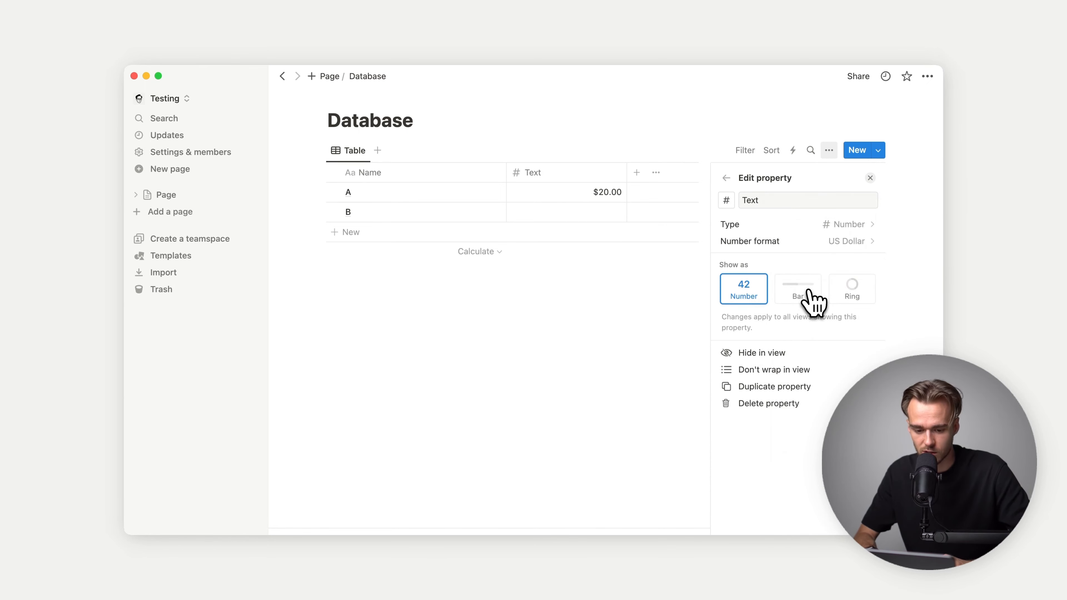
# Step: Show the Text property's values as a bar, switch them back to a plain number and close the property options
pyautogui.click(793, 294)
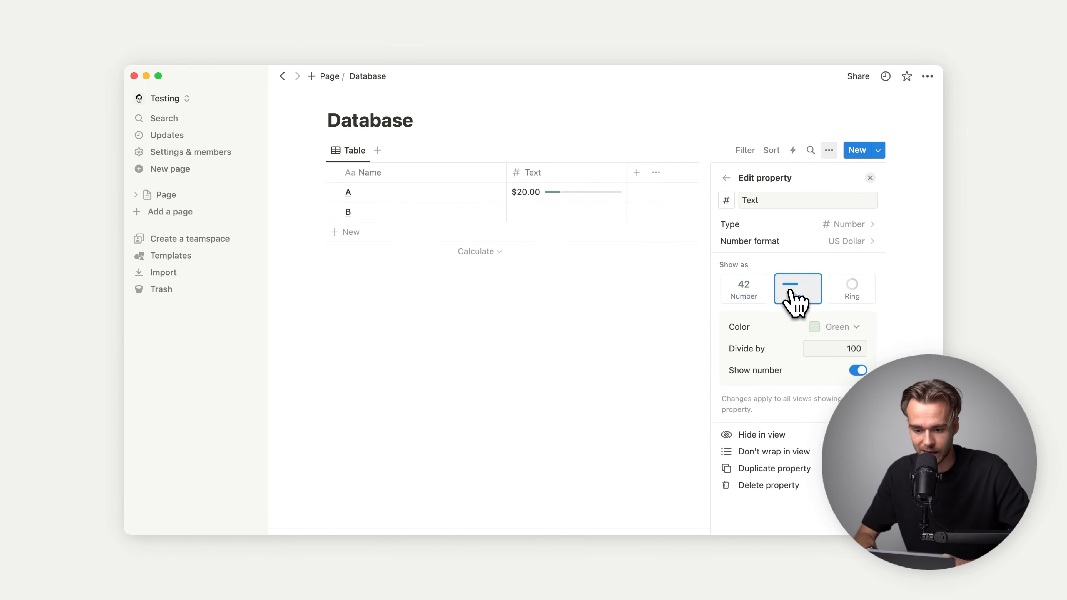
pyautogui.click(743, 289)
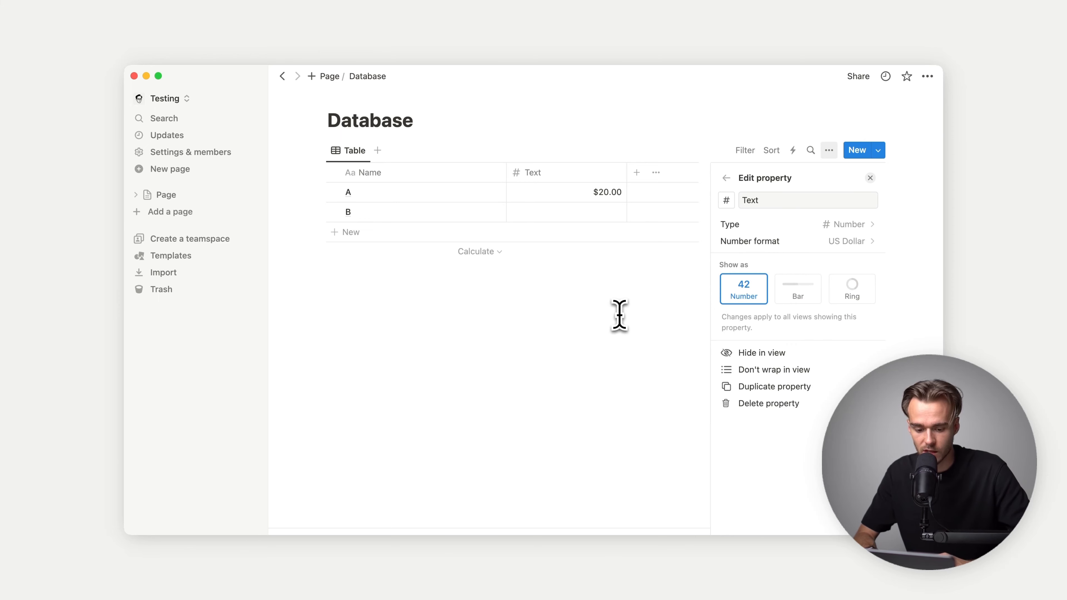
pyautogui.press('Escape')
# Step: Delete the Text property and look through the types available for a new property
pyautogui.click(565, 174)
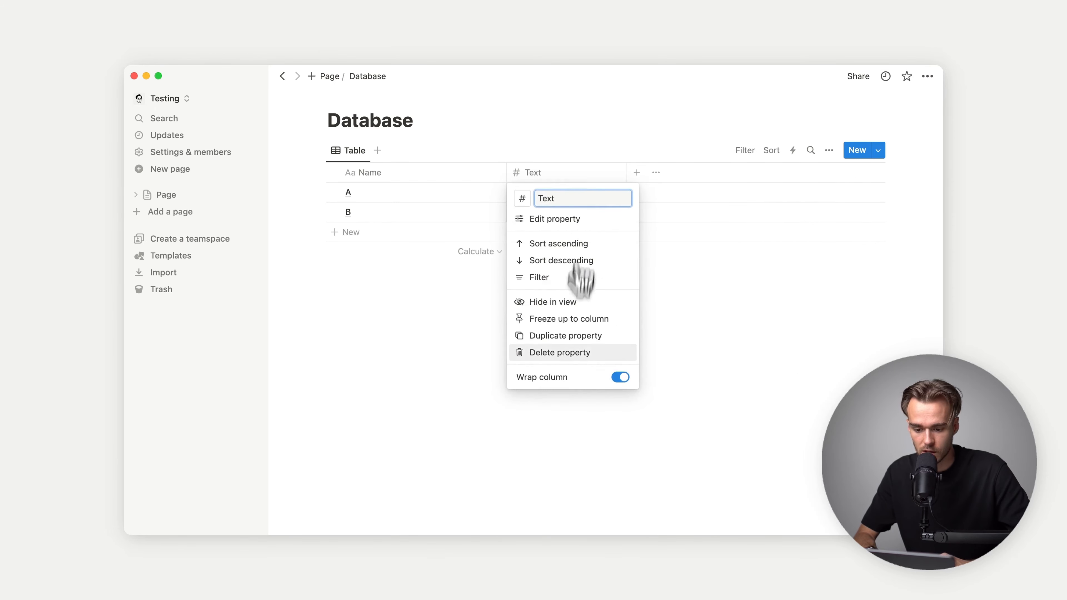
pyautogui.click(573, 353)
pyautogui.press('Return')
pyautogui.click(516, 173)
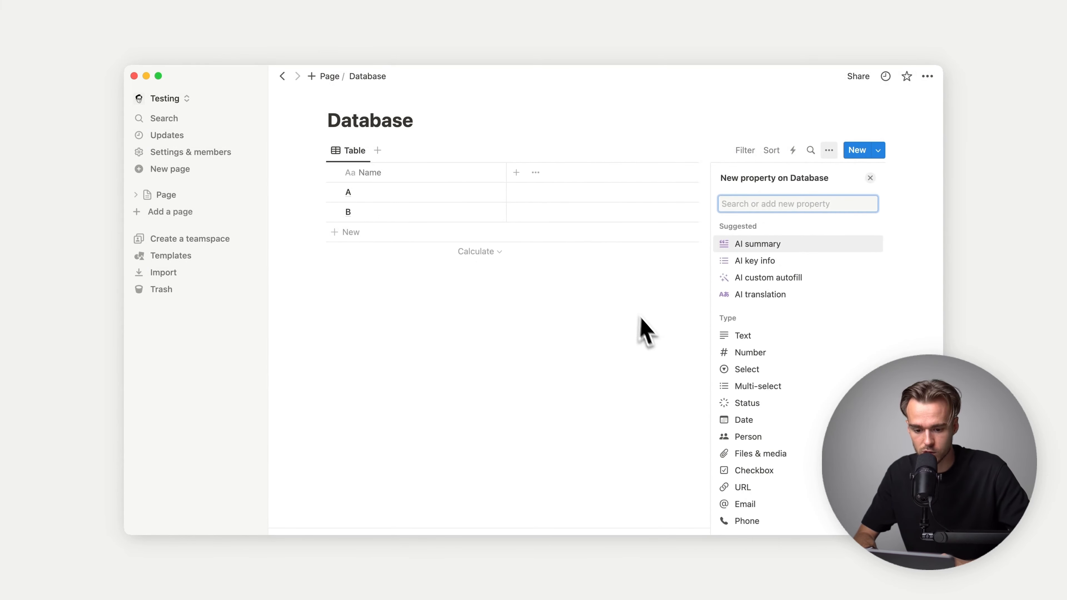
pyautogui.scroll(-2, 789, 319)
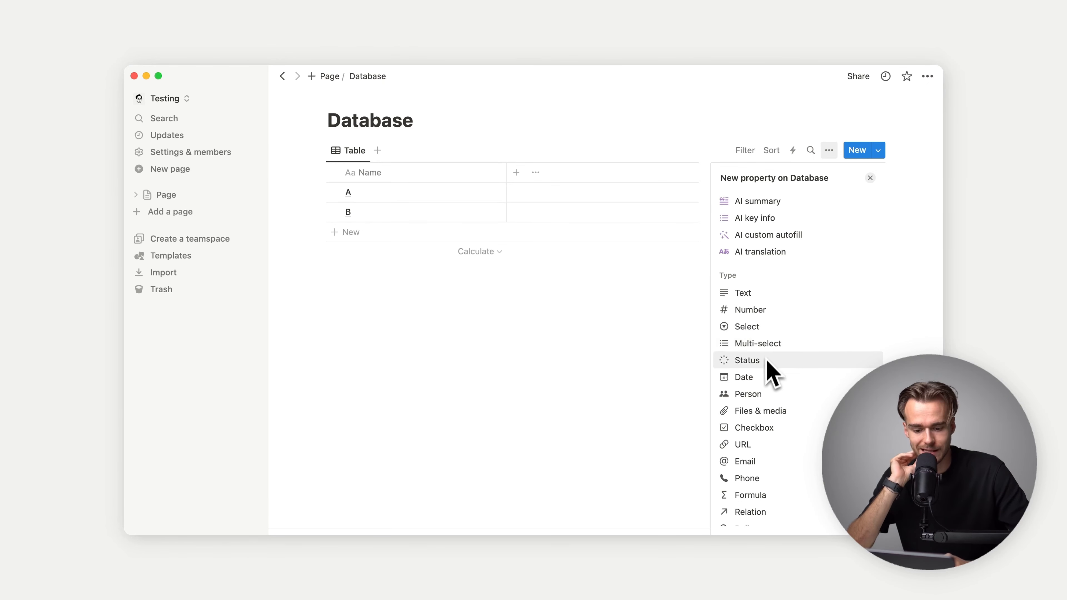
# Step: Rename row A as "Project a" and row B as "Project b"
pyautogui.click(397, 193)
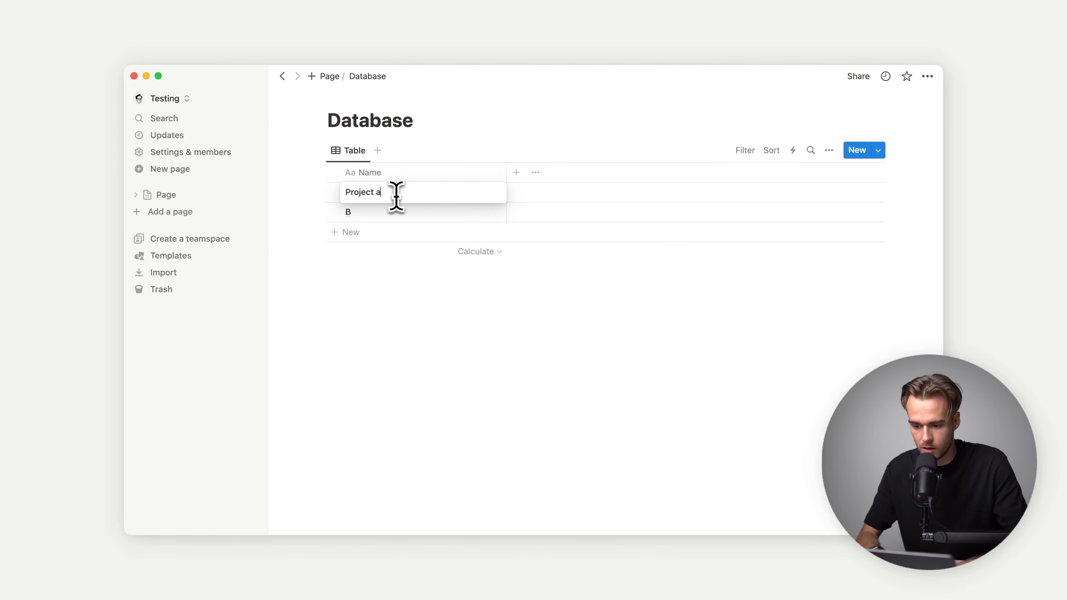
pyautogui.press('Return')
pyautogui.press('super+a')
pyautogui.click(390, 209)
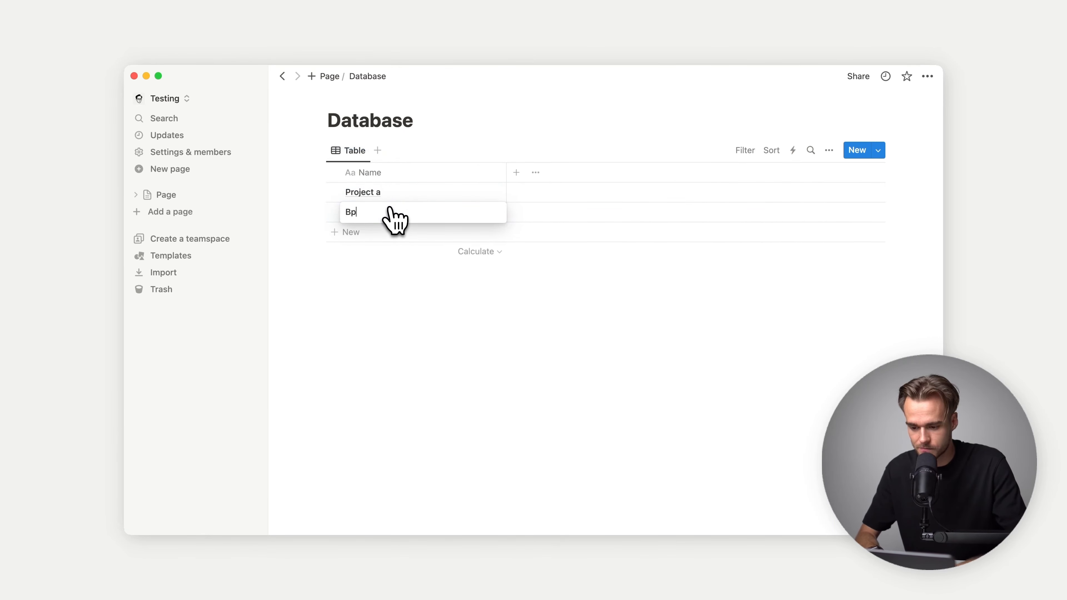
pyautogui.write('Project b')
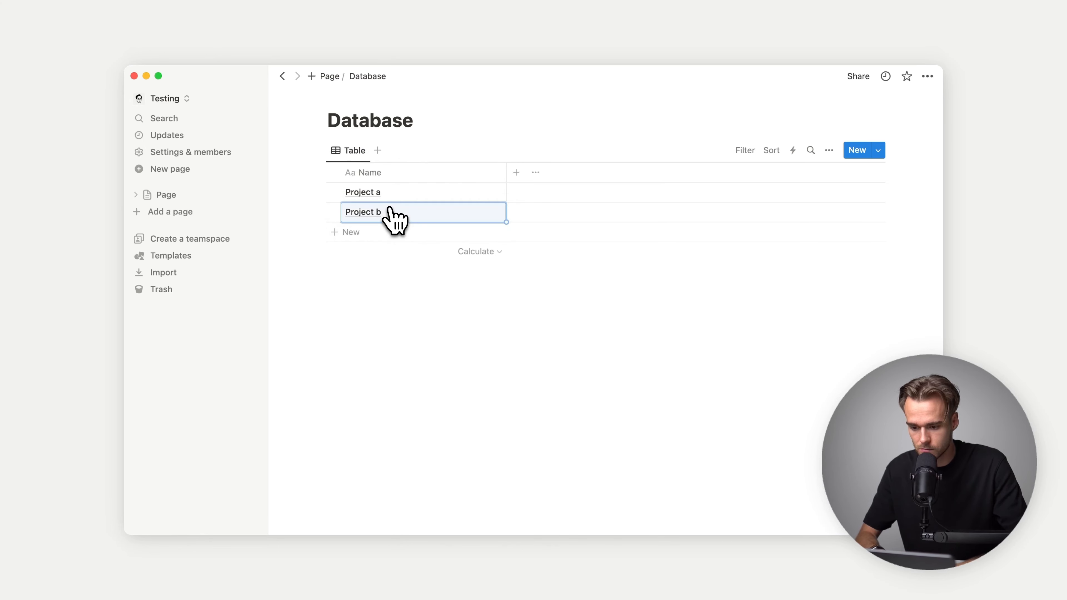
# Step: Add a property of type Select named "Status" to the database
pyautogui.click(516, 173)
pyautogui.write('Status')
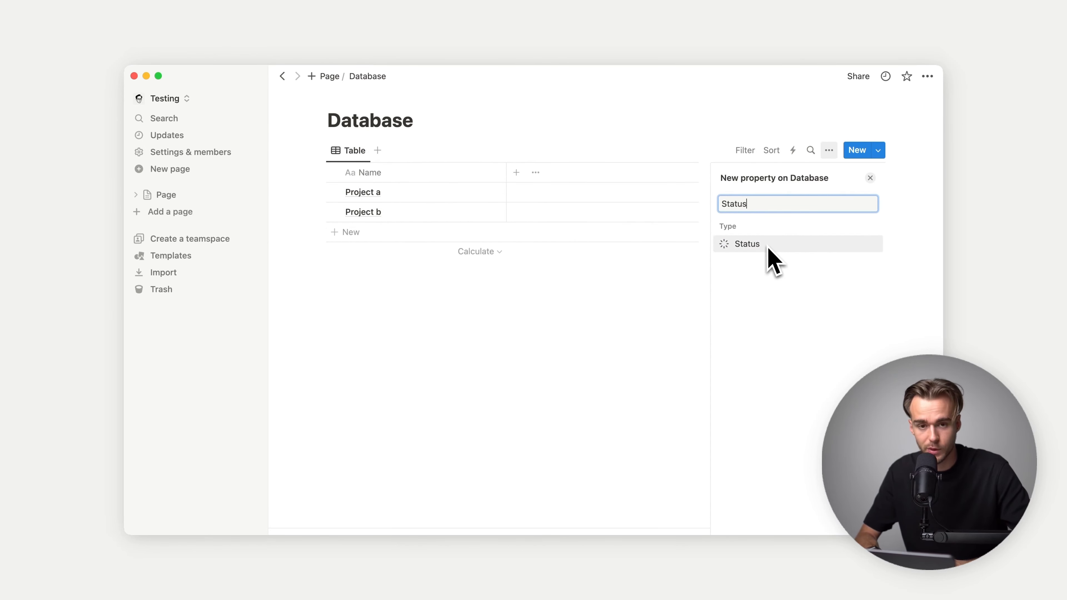
pyautogui.press('BackSpace')
pyautogui.press('BackSpace')
pyautogui.press('BackSpace')
pyautogui.press('BackSpace')
pyautogui.press('BackSpace')
pyautogui.press('BackSpace')
pyautogui.scroll(-2, 771, 320)
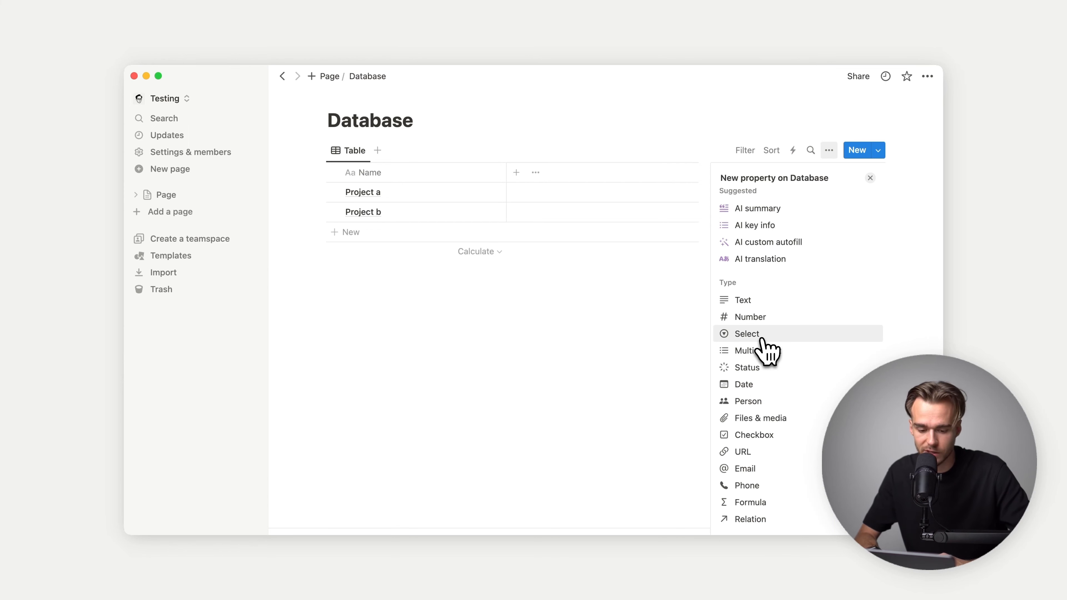
pyautogui.click(761, 338)
pyautogui.write('Status')
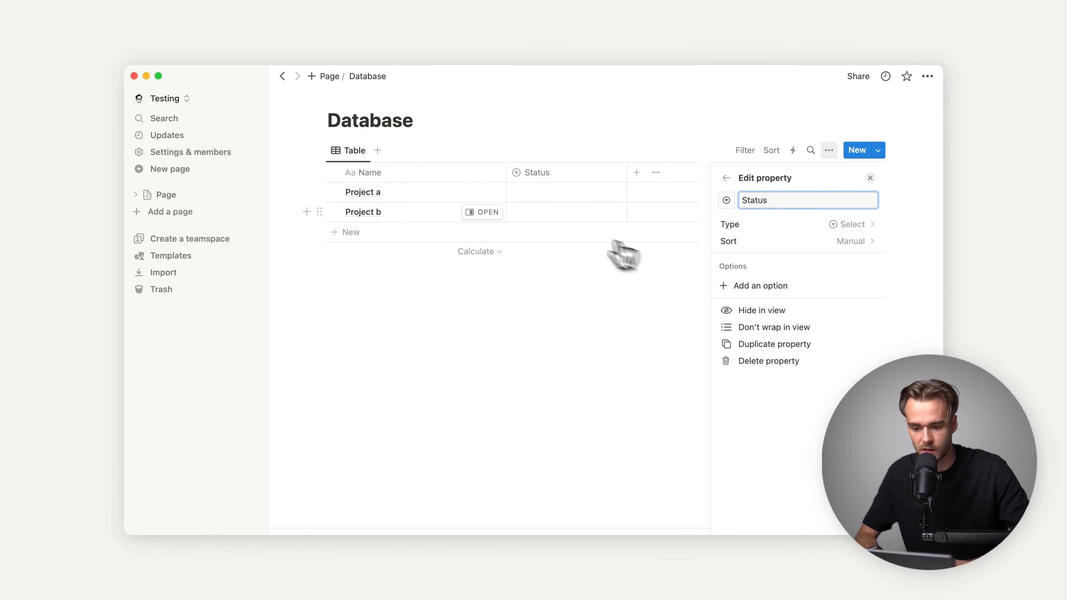
# Step: Create the Status option "Todo" for Project a and the option "In progres" for Project b
pyautogui.click(552, 198)
pyautogui.write('T')
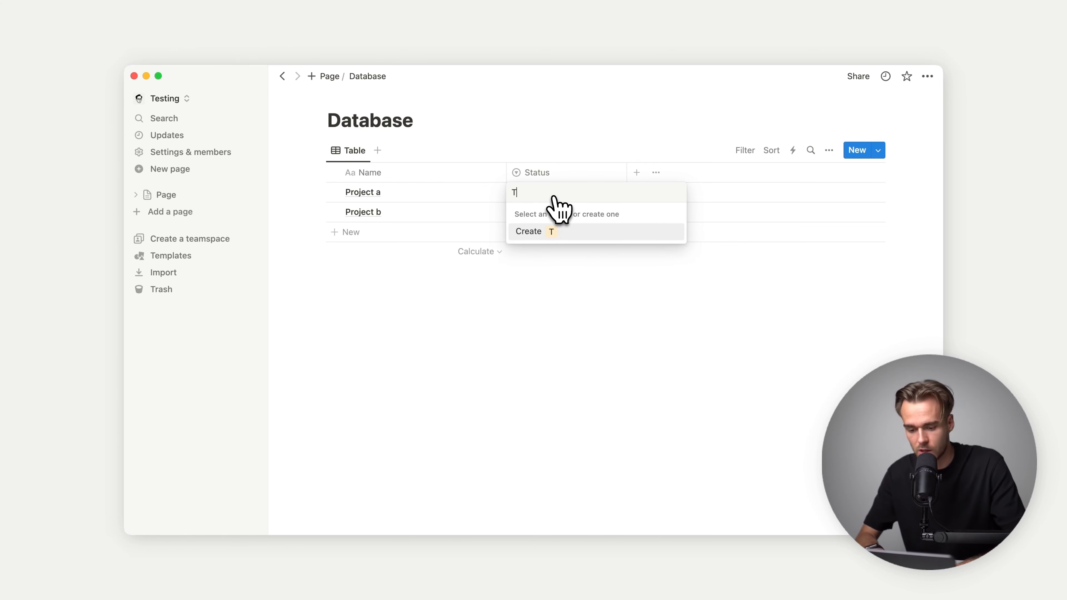
pyautogui.write('odo')
pyautogui.press('Return')
pyautogui.write('In ')
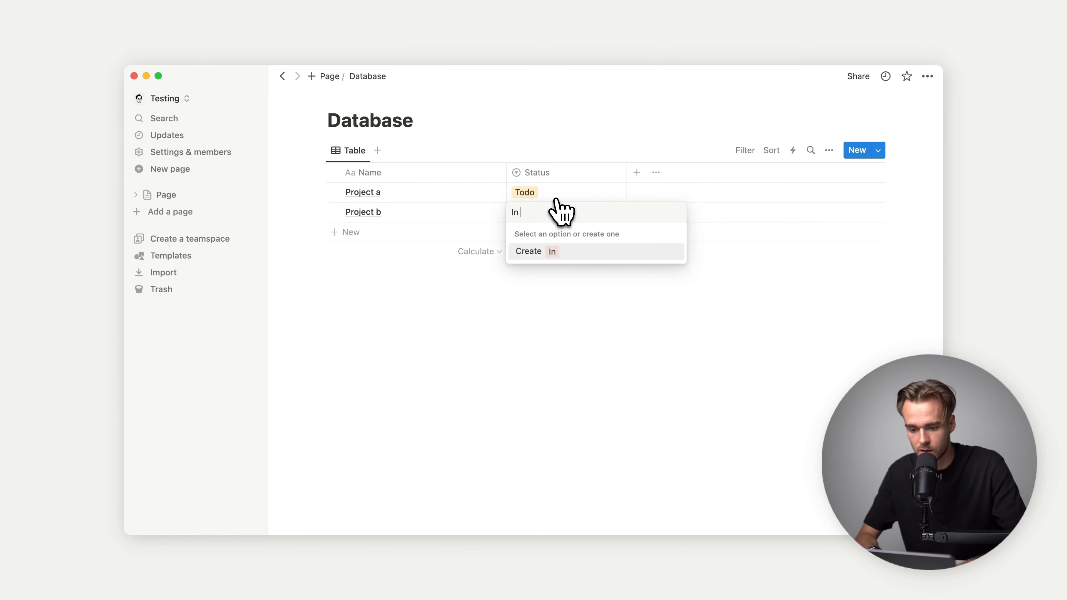
pyautogui.write('progres')
pyautogui.press('Return')
# Step: Correct the name of the "In progres" status option to "In progress"
pyautogui.click(553, 195)
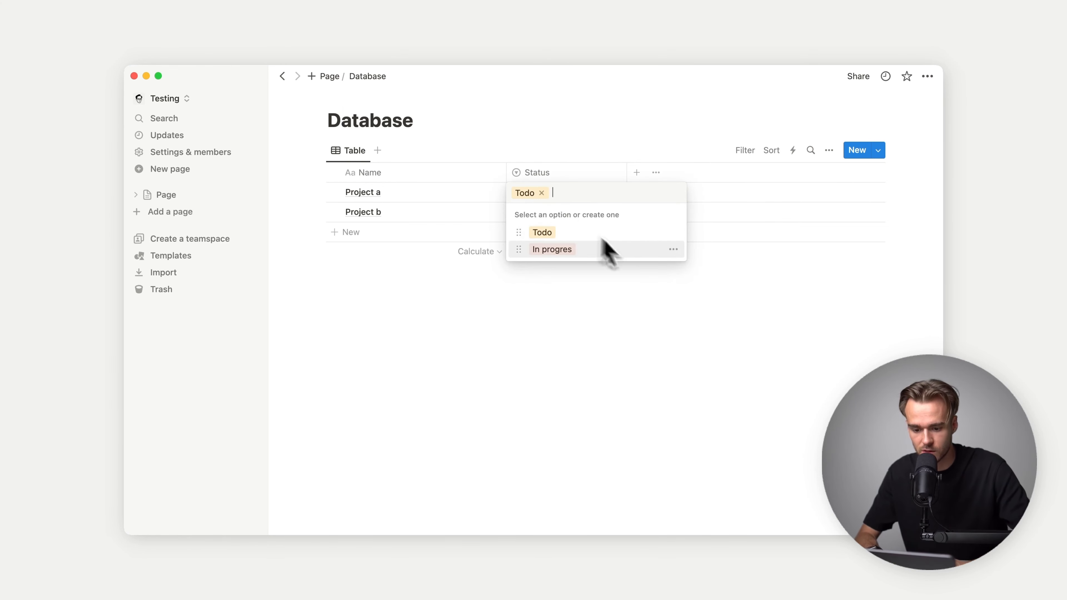
pyautogui.click(673, 249)
pyautogui.write('s')
pyautogui.press('Return')
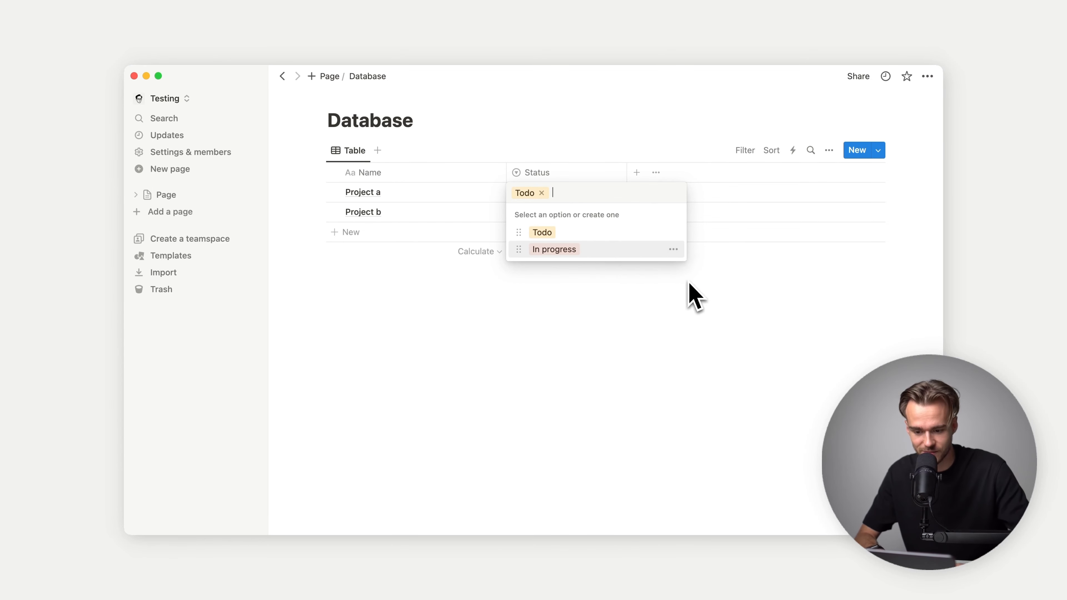
pyautogui.press('Escape')
# Step: Create a new Status option "Completed" and assign it to Project b
pyautogui.click(588, 214)
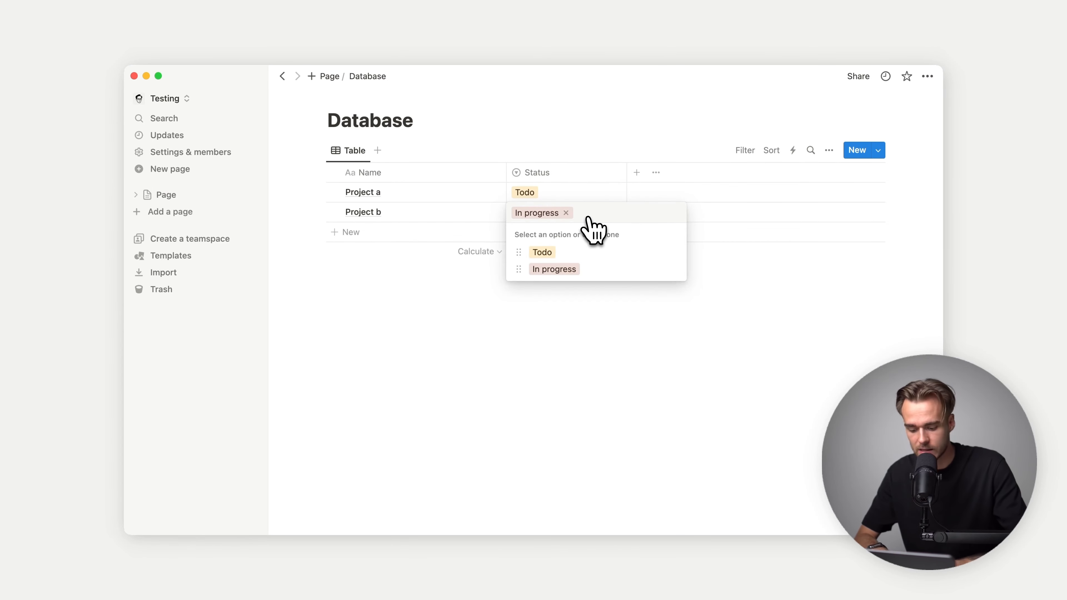
pyautogui.write('Co')
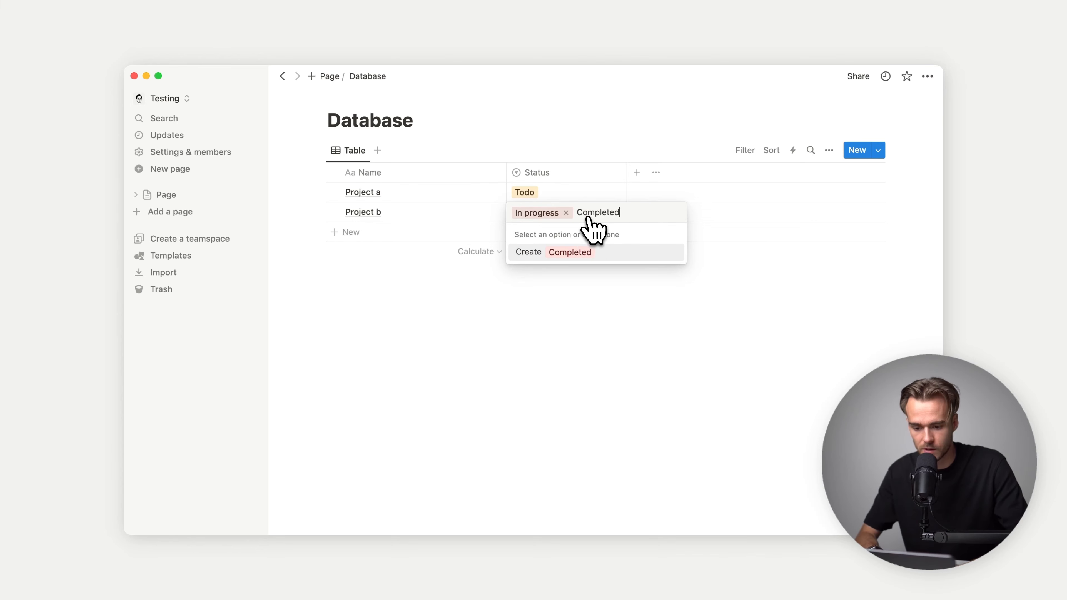
pyautogui.write('mpleted')
pyautogui.press('Return')
# Step: Set the color of the Completed status option to Green
pyautogui.click(572, 215)
pyautogui.click(676, 286)
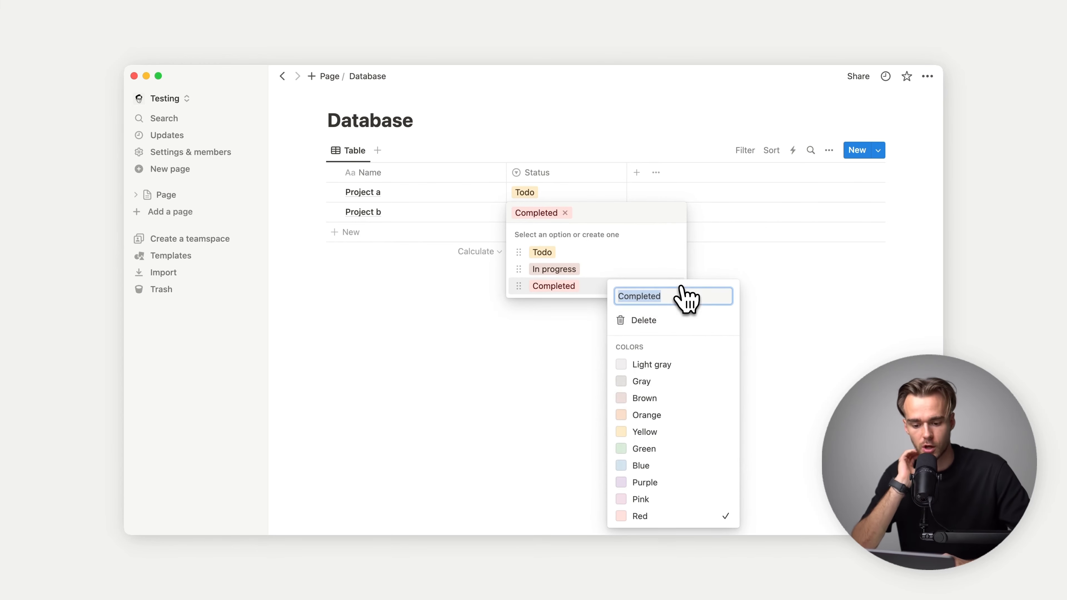
pyautogui.click(668, 448)
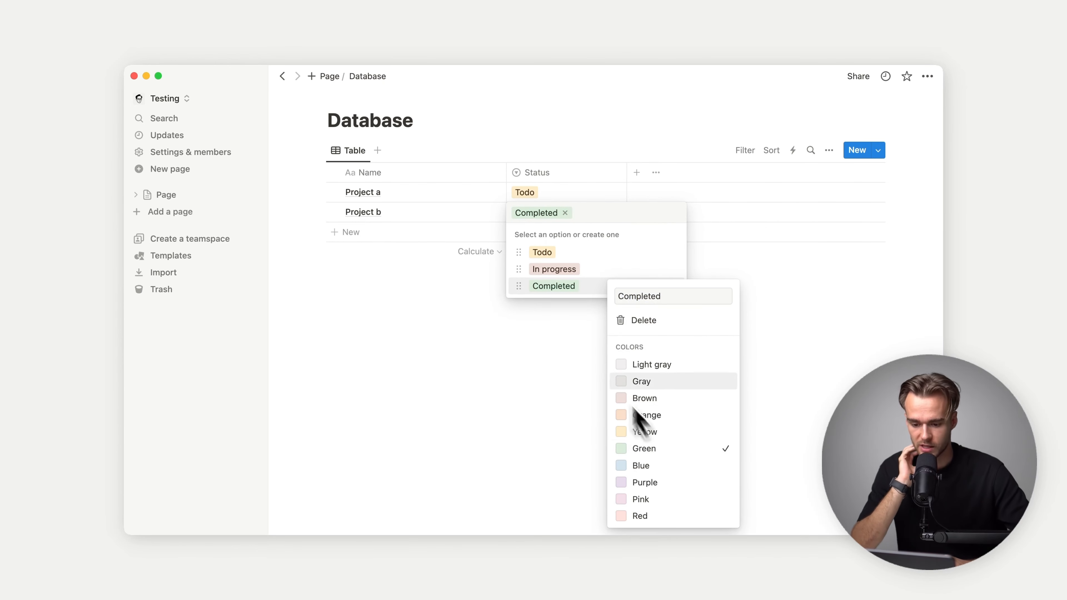
pyautogui.click(574, 287)
# Step: Set the color of the In progress status option to Yellow
pyautogui.click(673, 269)
pyautogui.click(655, 428)
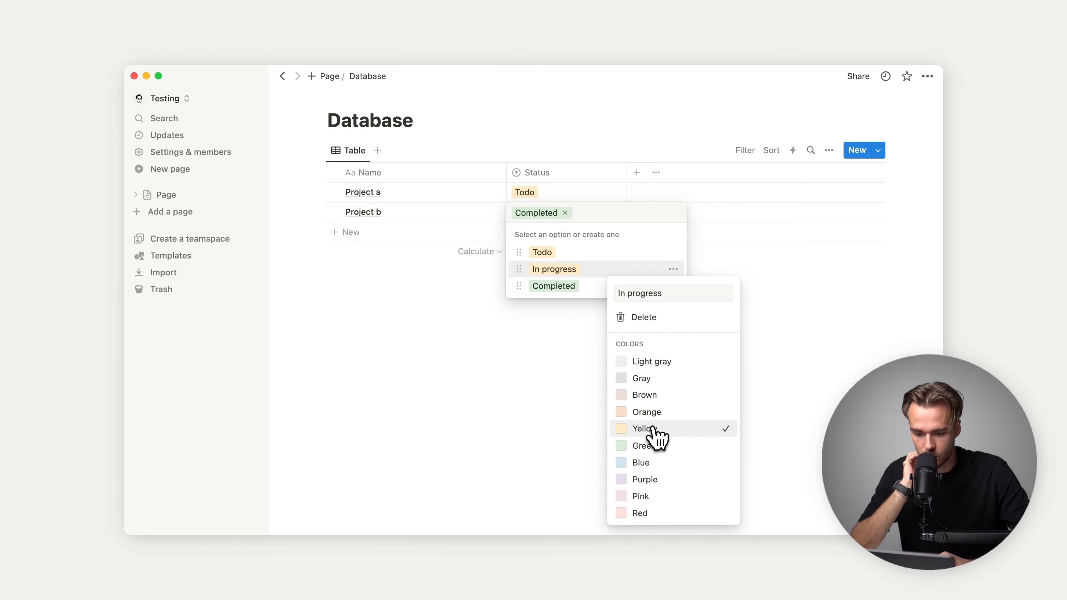
pyautogui.click(611, 272)
pyautogui.click(673, 269)
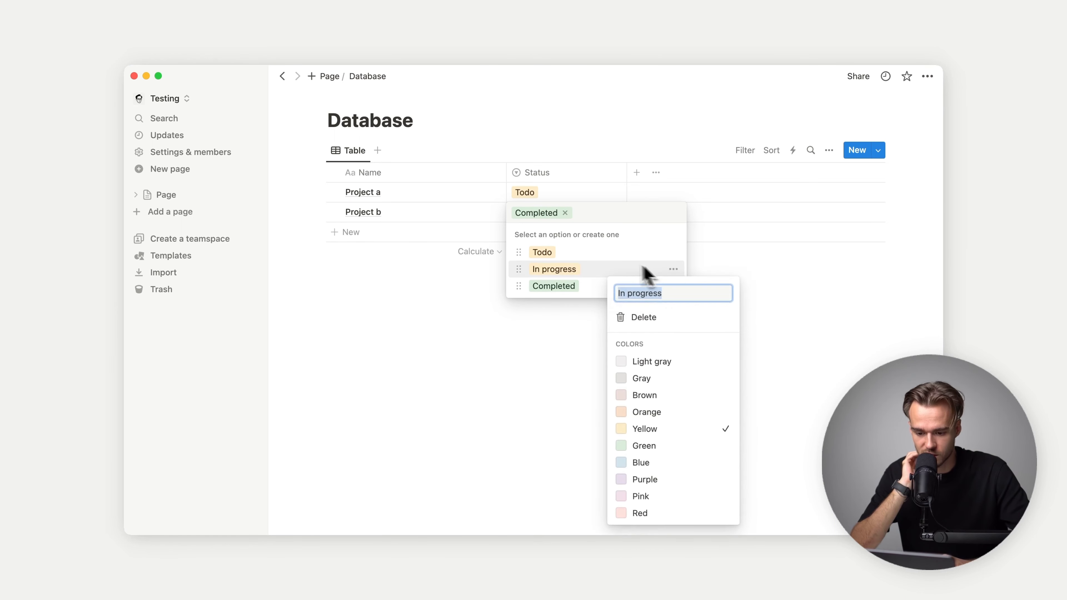
pyautogui.click(646, 269)
# Step: Set the color of the Todo status option to Gray and close the option list
pyautogui.click(673, 252)
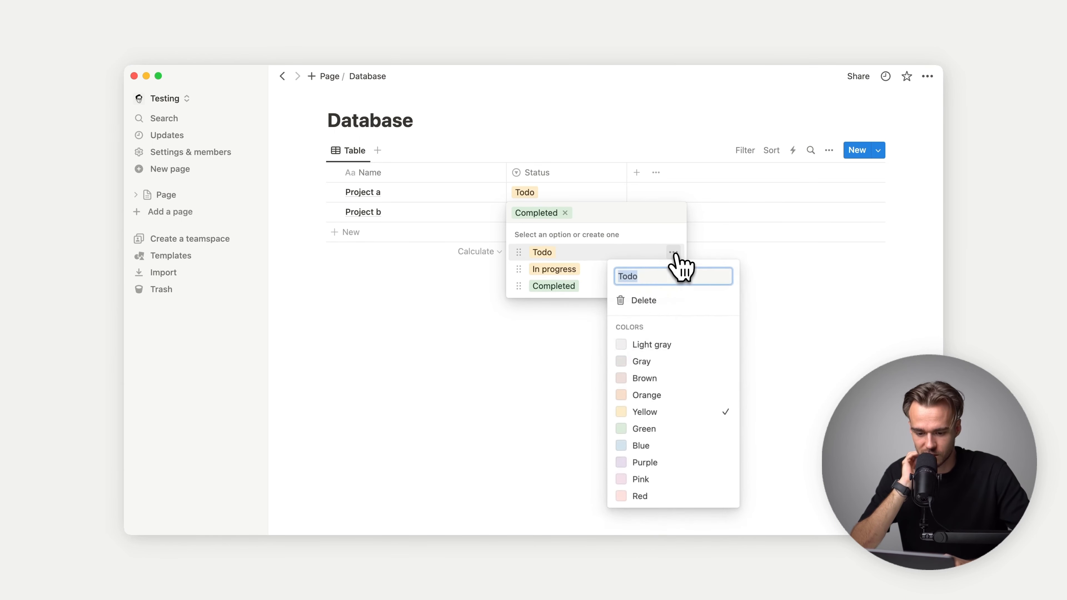
pyautogui.click(675, 360)
pyautogui.click(553, 363)
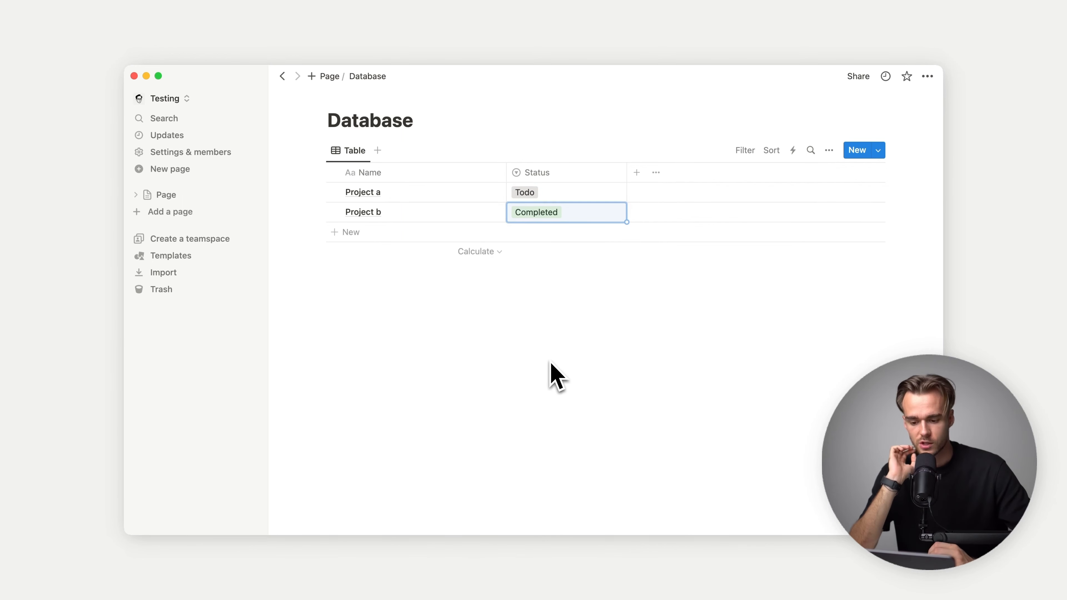
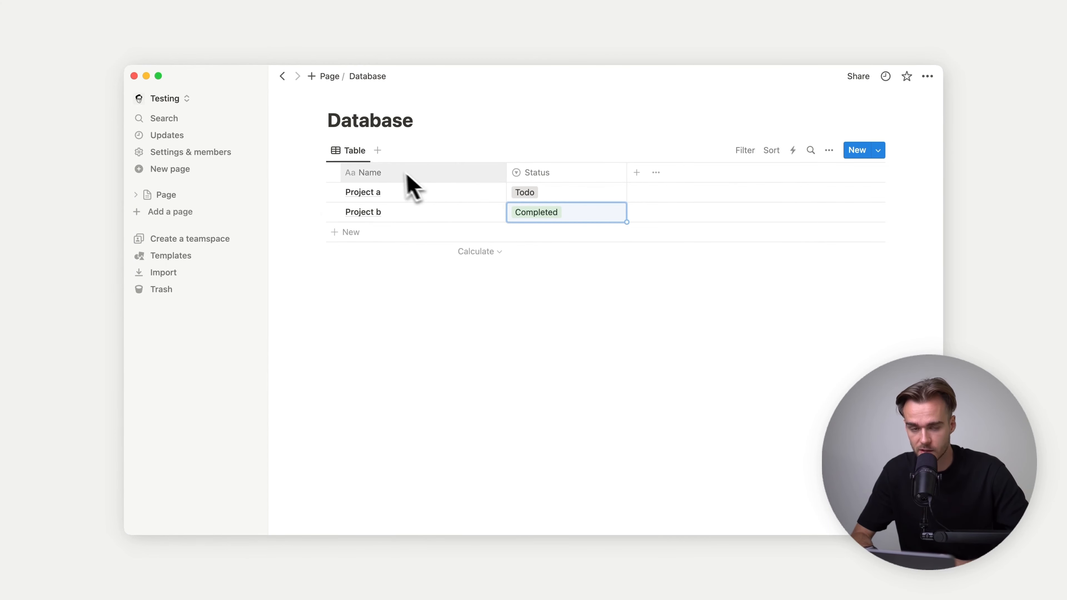
# Step: Duplicate the database's Table view
pyautogui.click(356, 159)
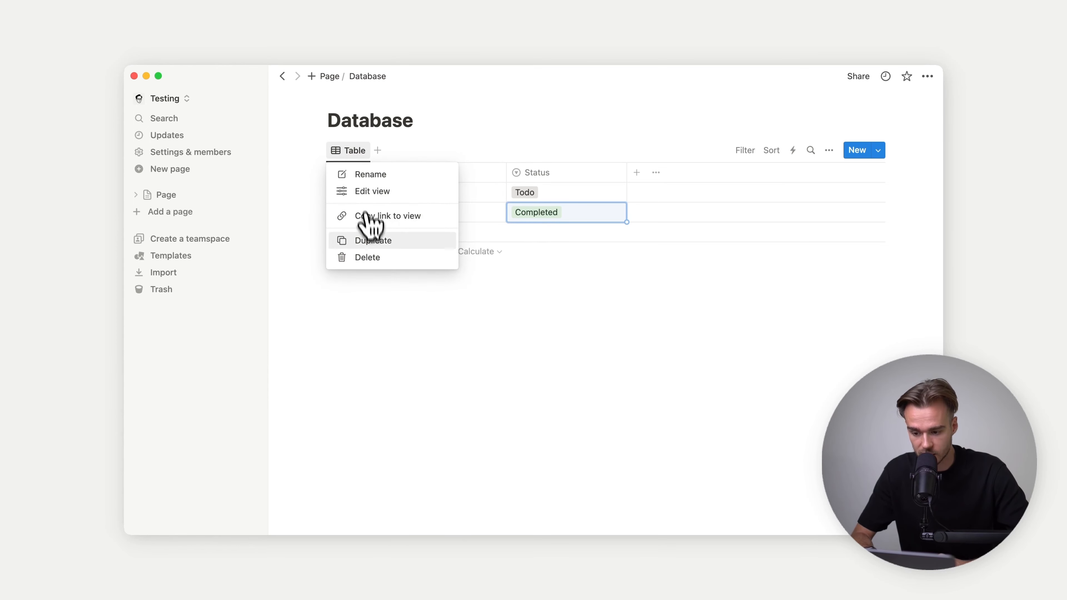
pyautogui.click(370, 240)
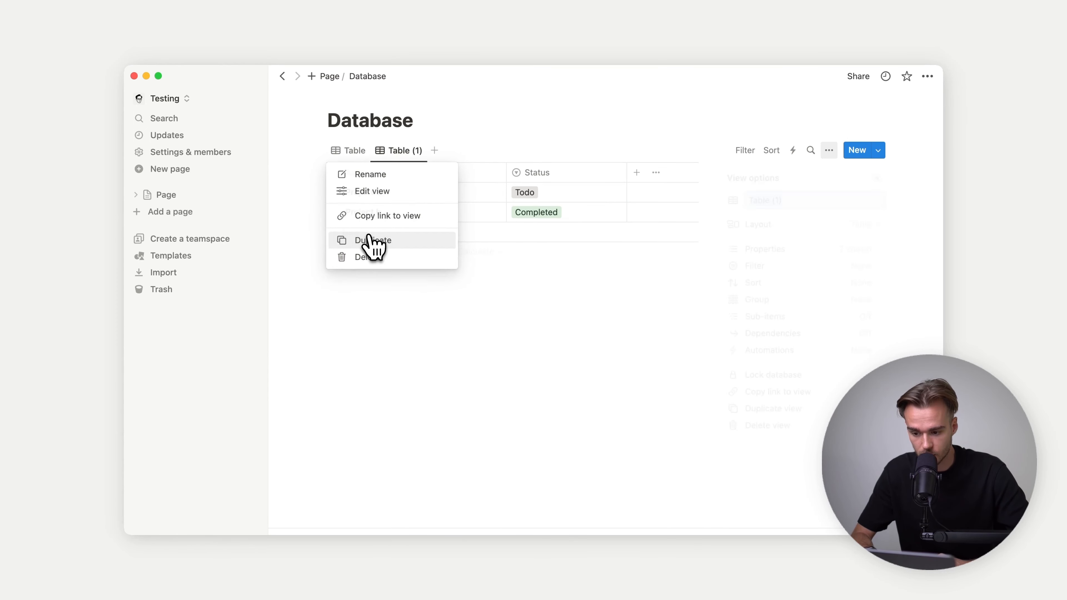
# Step: Rename the original Table view as "Todo" and switch to the duplicated view
pyautogui.click(359, 159)
pyautogui.click(355, 152)
pyautogui.click(363, 189)
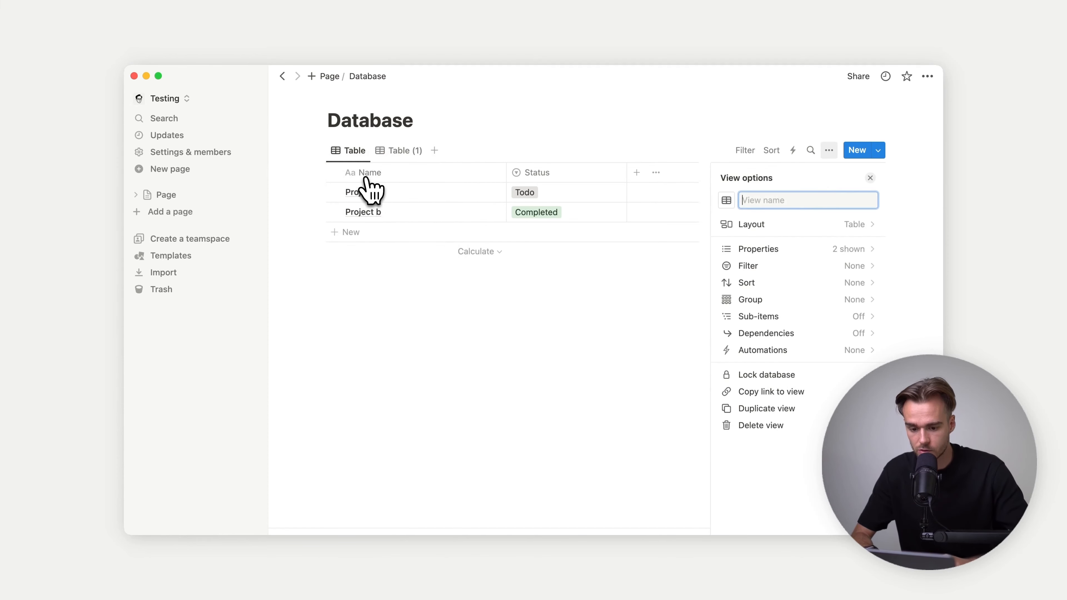
pyautogui.click(393, 151)
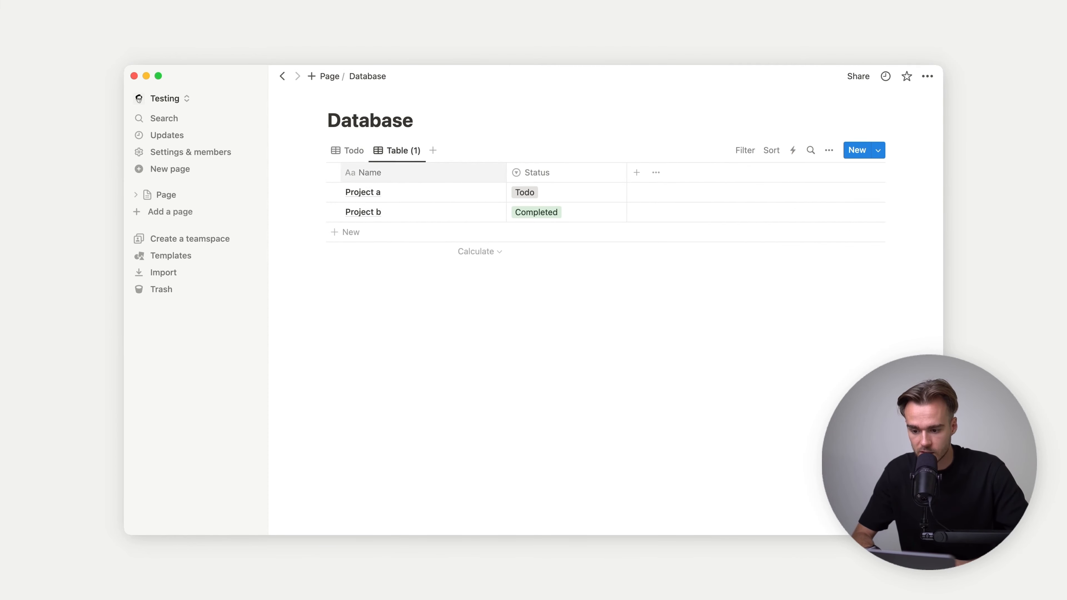
# Step: Rename the duplicated Table (1) view as "In progress"
pyautogui.click(399, 151)
pyautogui.click(420, 190)
pyautogui.write('In progress')
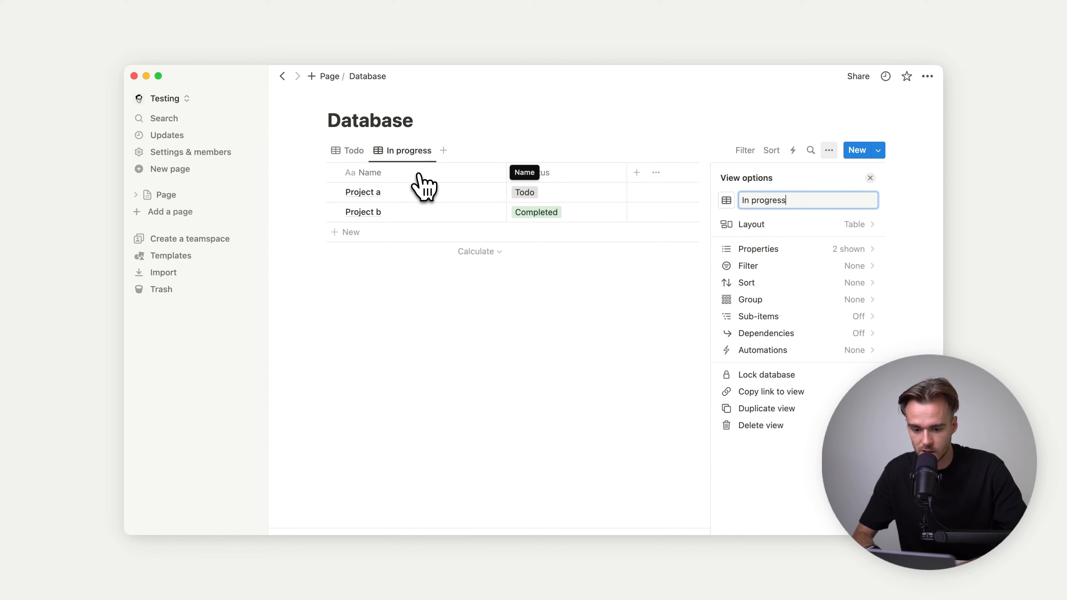
pyautogui.press('Return')
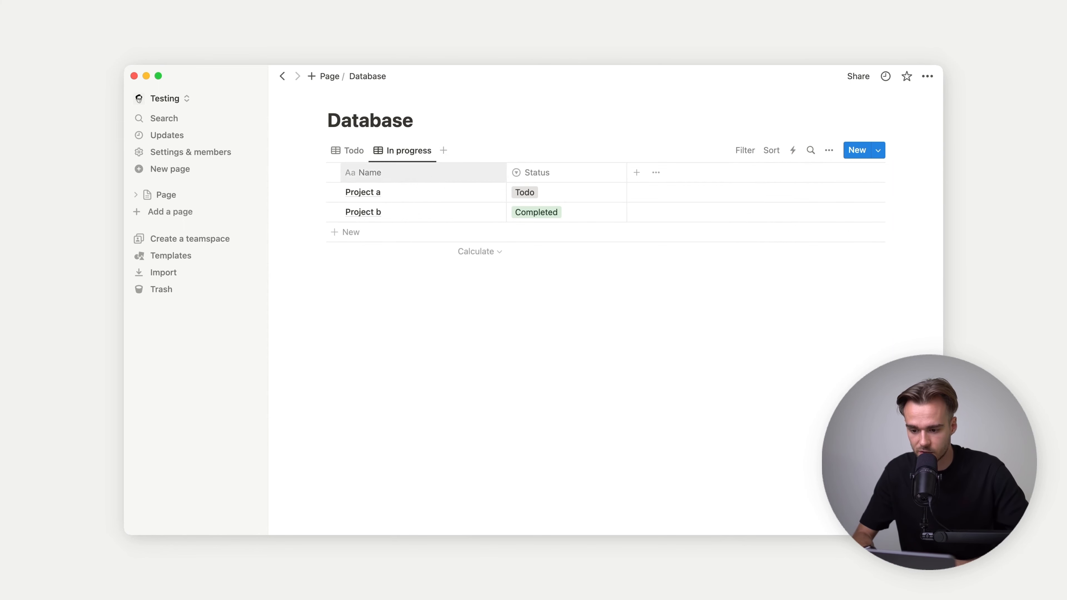
# Step: Duplicate the In progress view and name the copy "Completed"
pyautogui.click(403, 150)
pyautogui.click(429, 241)
pyautogui.write('Completed')
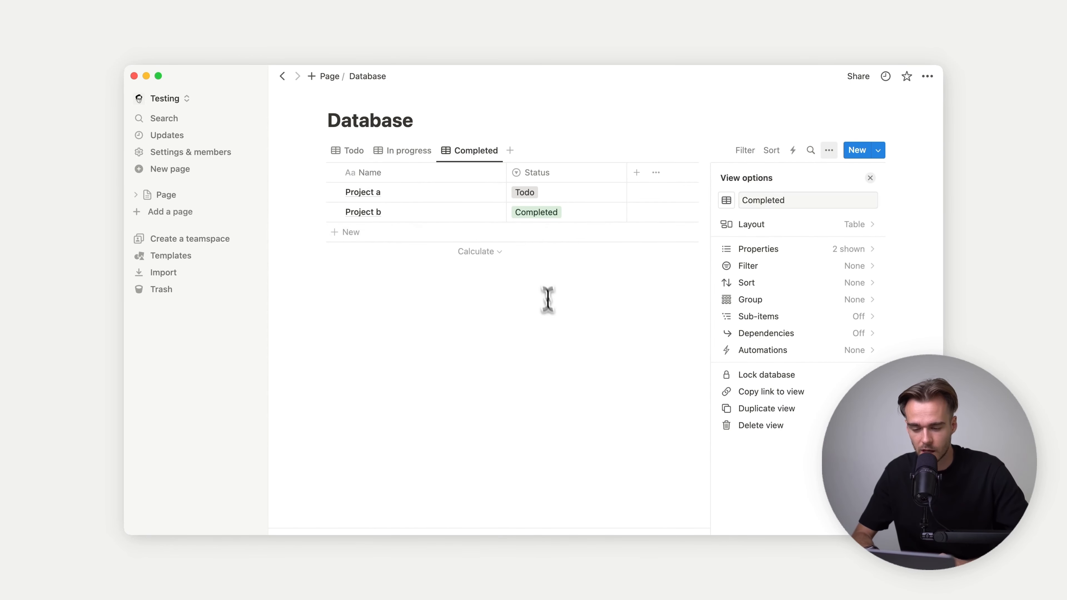
pyautogui.press('Return')
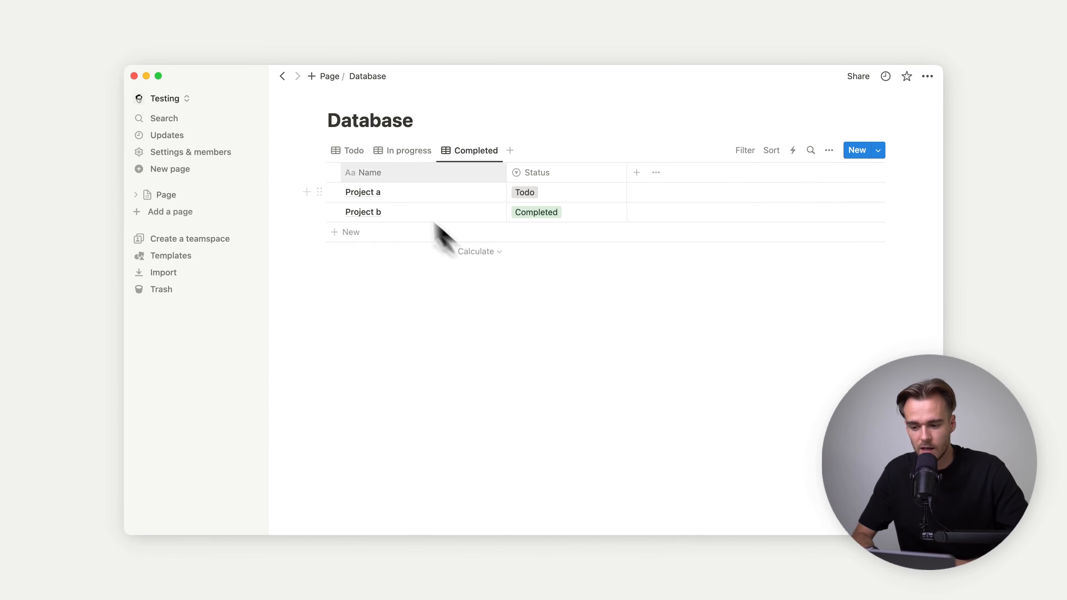
# Step: Filter the Todo view to show only rows whose Status is Todo
pyautogui.click(353, 154)
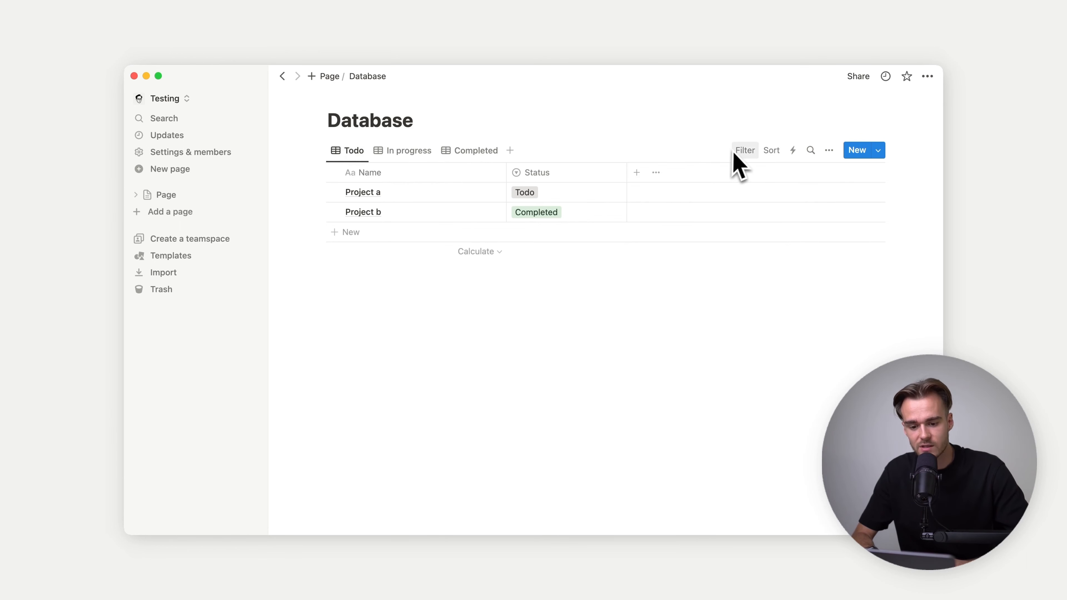
pyautogui.click(771, 150)
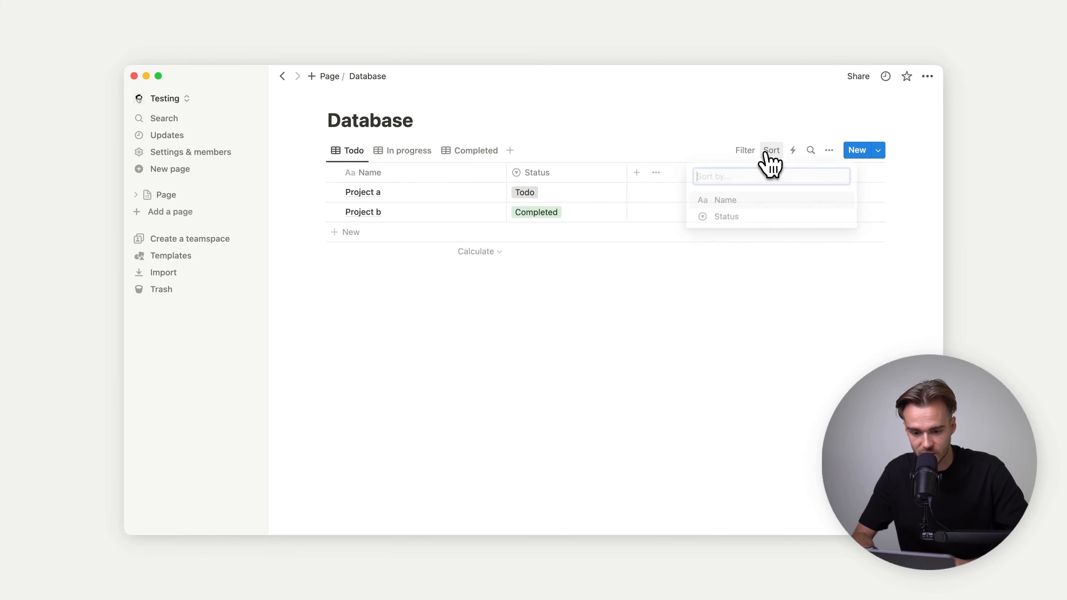
pyautogui.click(759, 142)
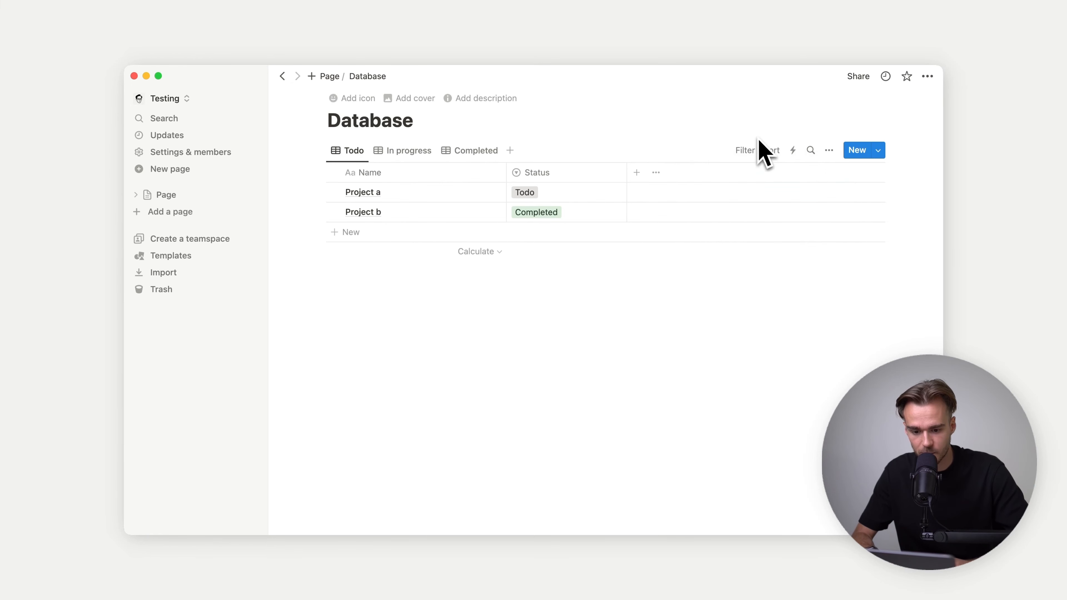
pyautogui.click(745, 155)
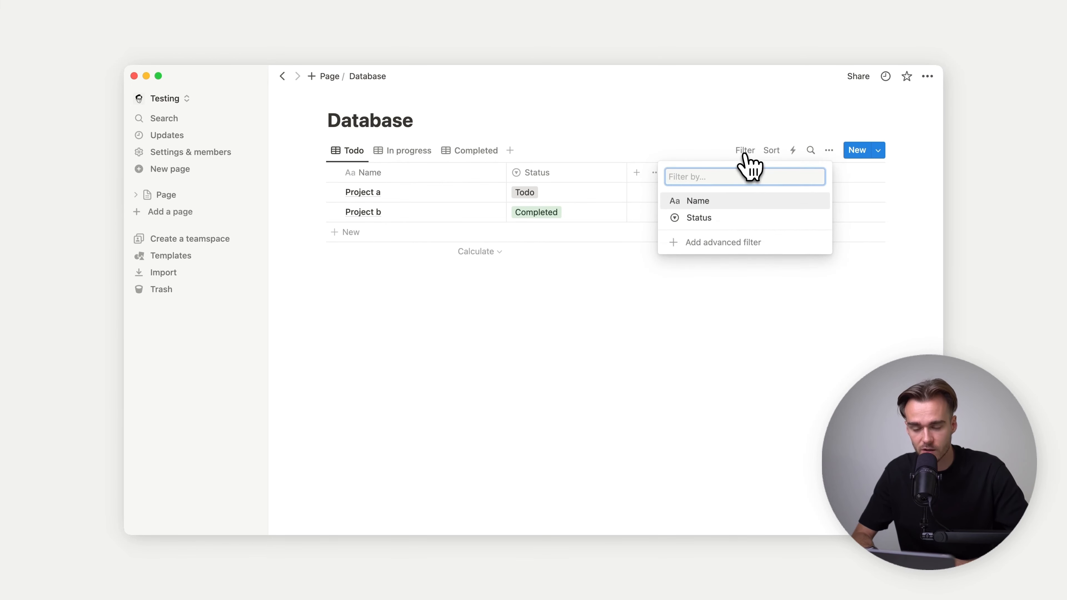
pyautogui.click(698, 217)
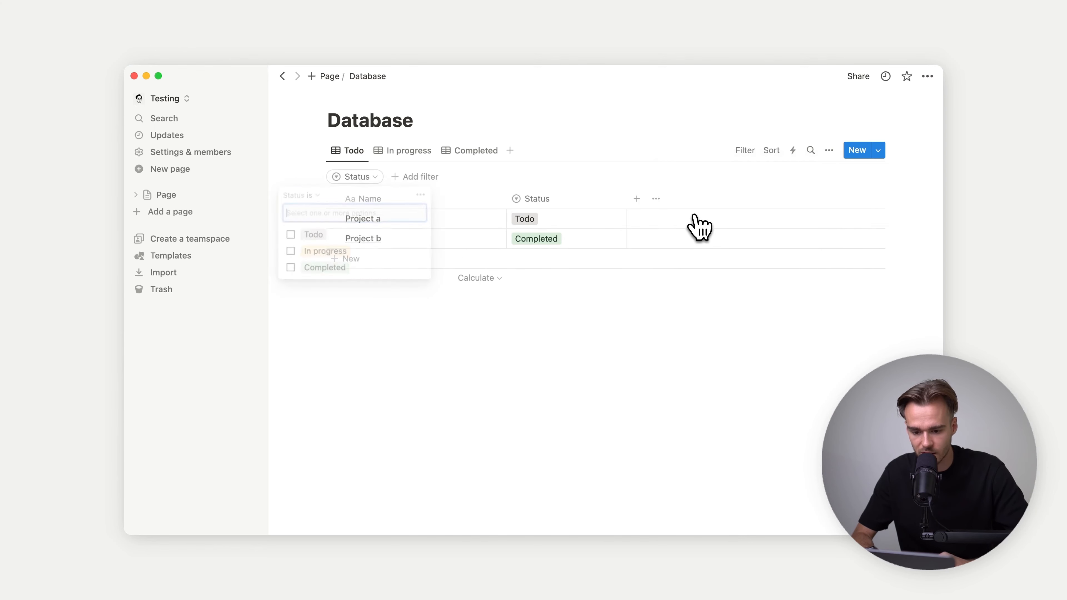
pyautogui.click(290, 238)
pyautogui.click(438, 346)
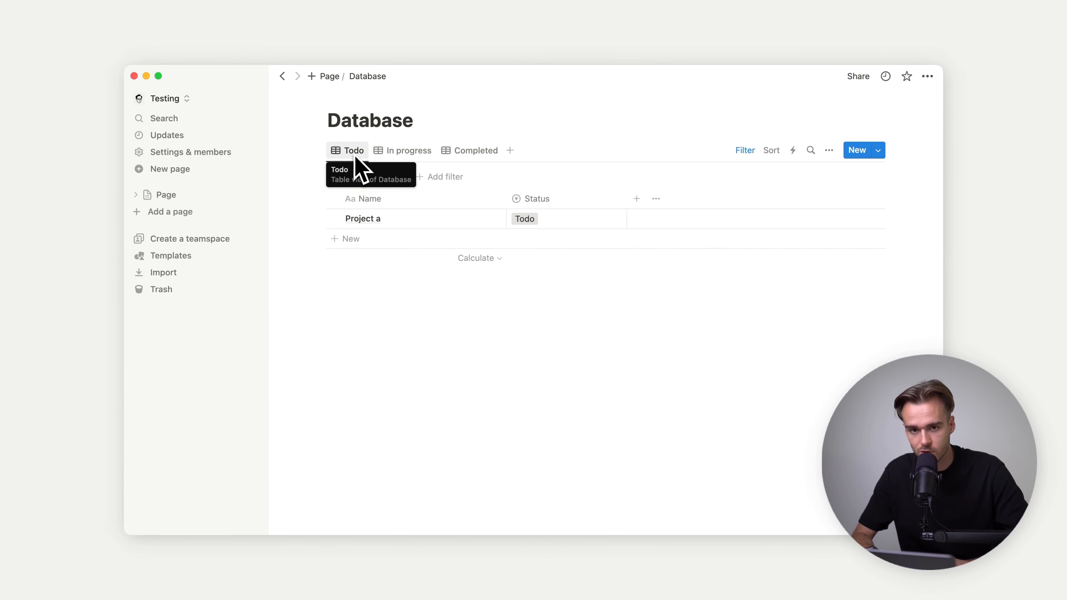
# Step: Filter the In progress view to show only rows whose Status is In progress
pyautogui.click(410, 153)
pyautogui.click(748, 154)
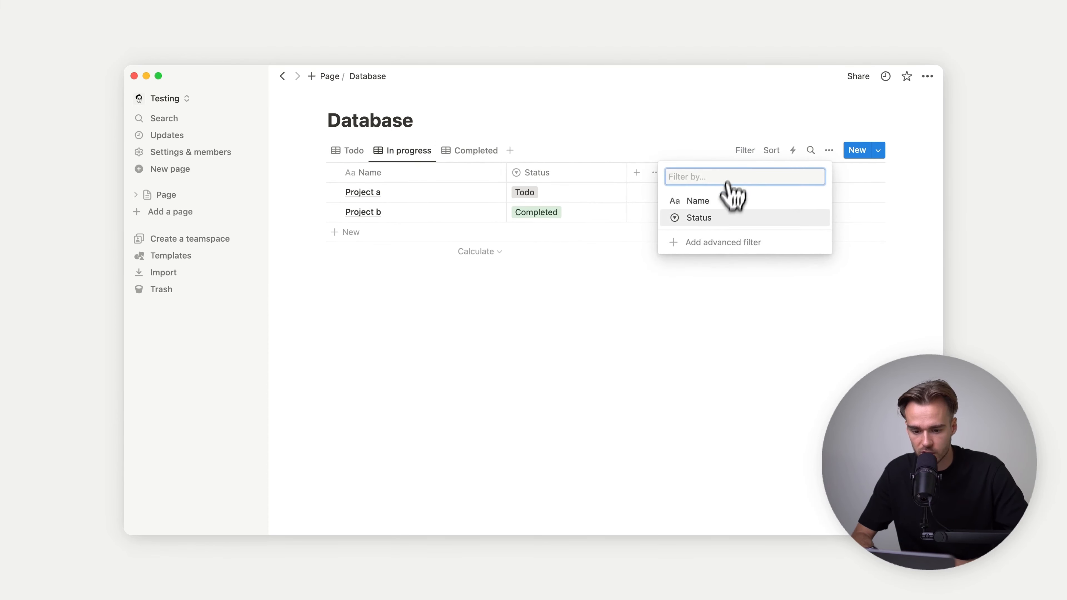
pyautogui.click(714, 217)
pyautogui.click(369, 252)
pyautogui.click(450, 303)
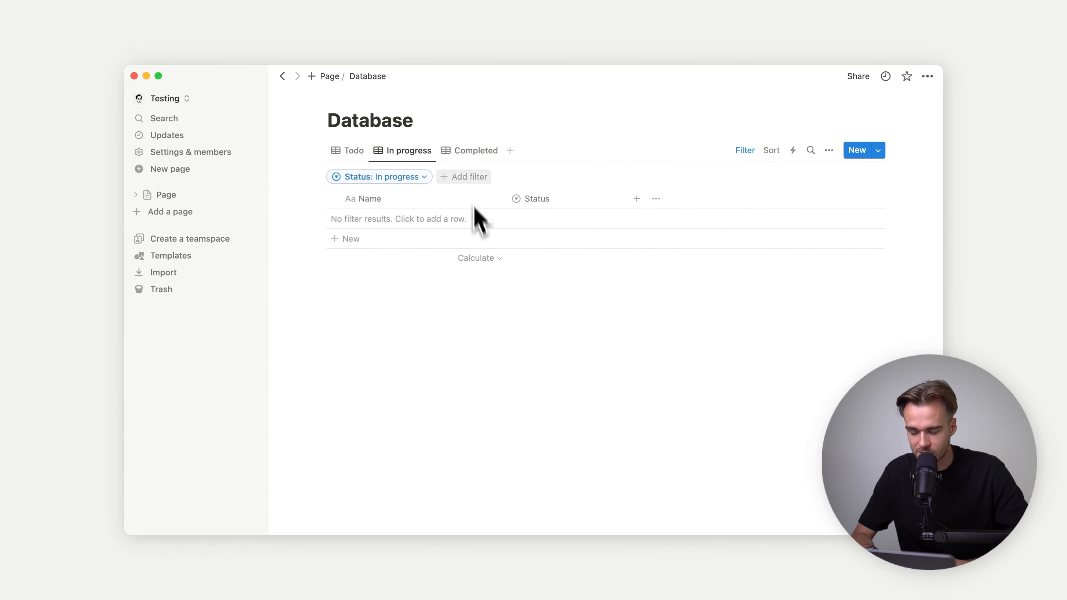
# Step: Filter the Completed view to show only rows whose Status is Completed
pyautogui.click(469, 156)
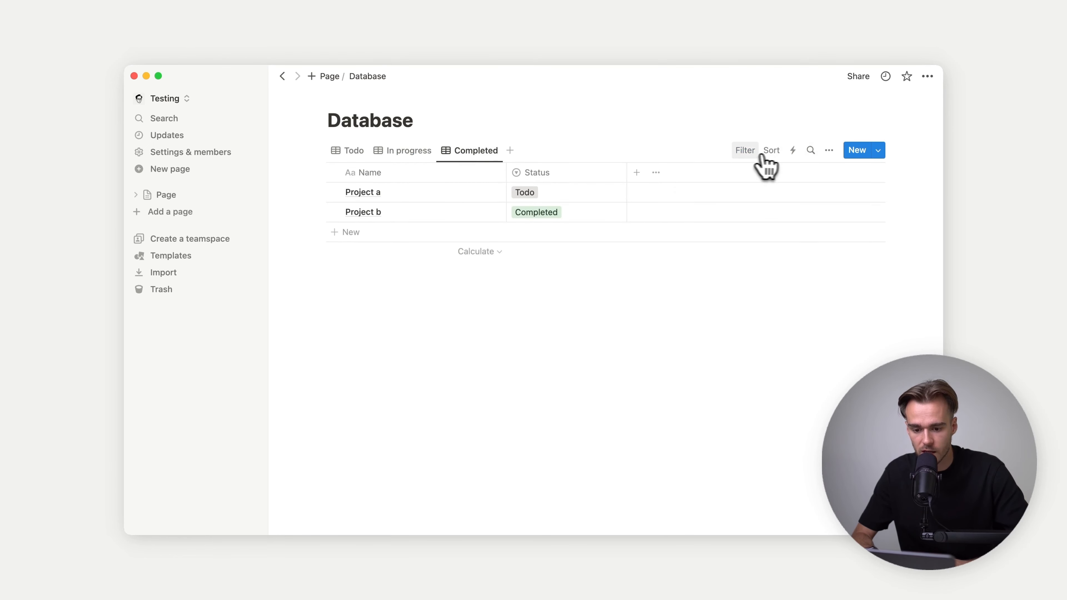
pyautogui.click(747, 151)
pyautogui.click(697, 218)
pyautogui.click(310, 267)
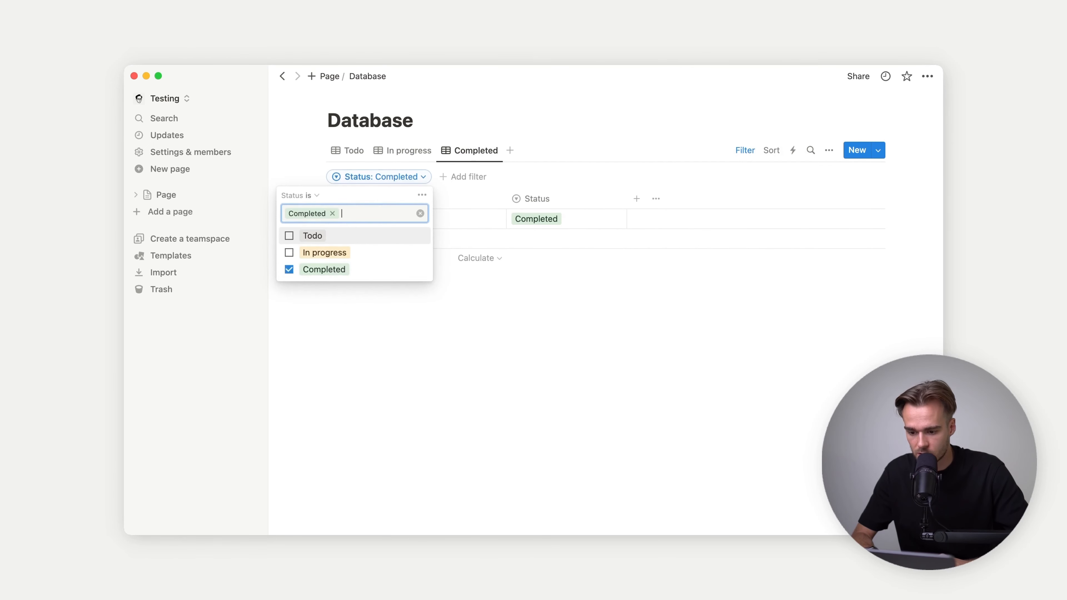
pyautogui.click(452, 341)
# Step: Change the Status of Project b to In progress and switch to the In progress view
pyautogui.click(560, 221)
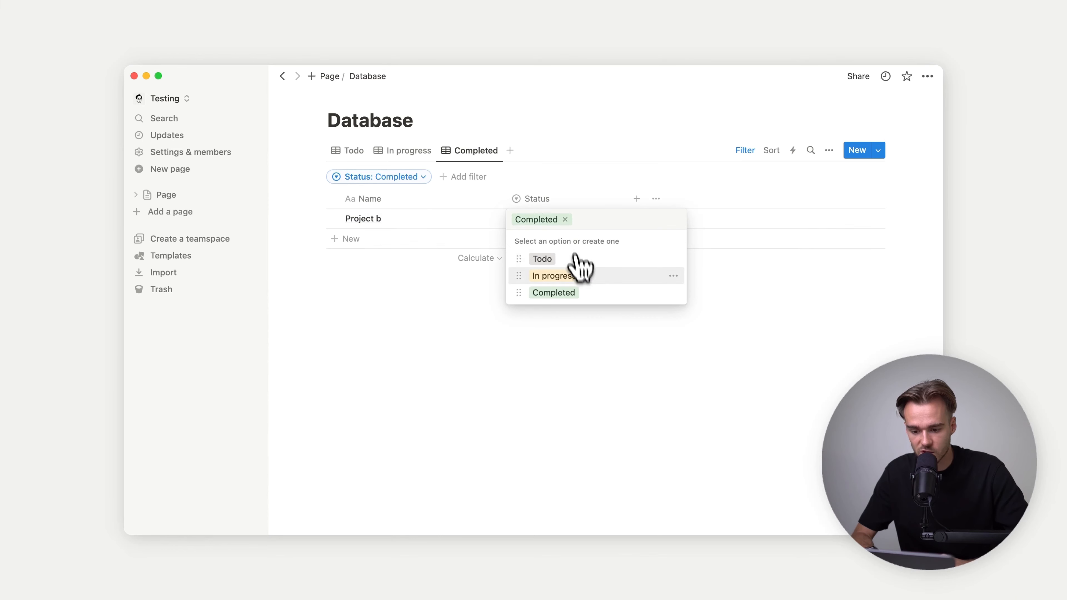
pyautogui.click(573, 275)
pyautogui.click(405, 151)
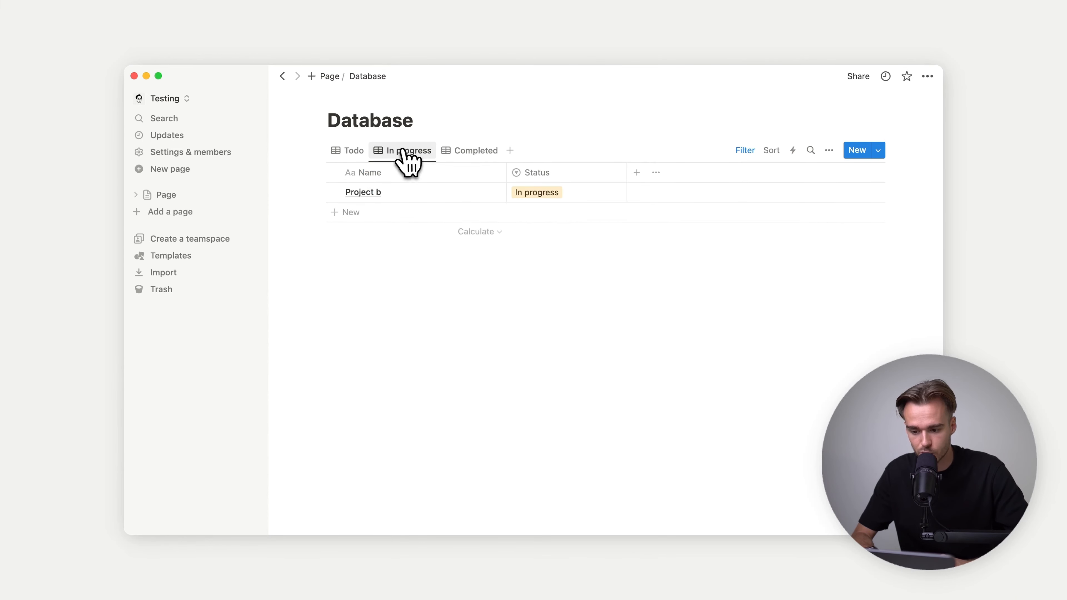
# Step: Set the In progress view's icon to a right-pointing arrow and close the view options
pyautogui.click(403, 152)
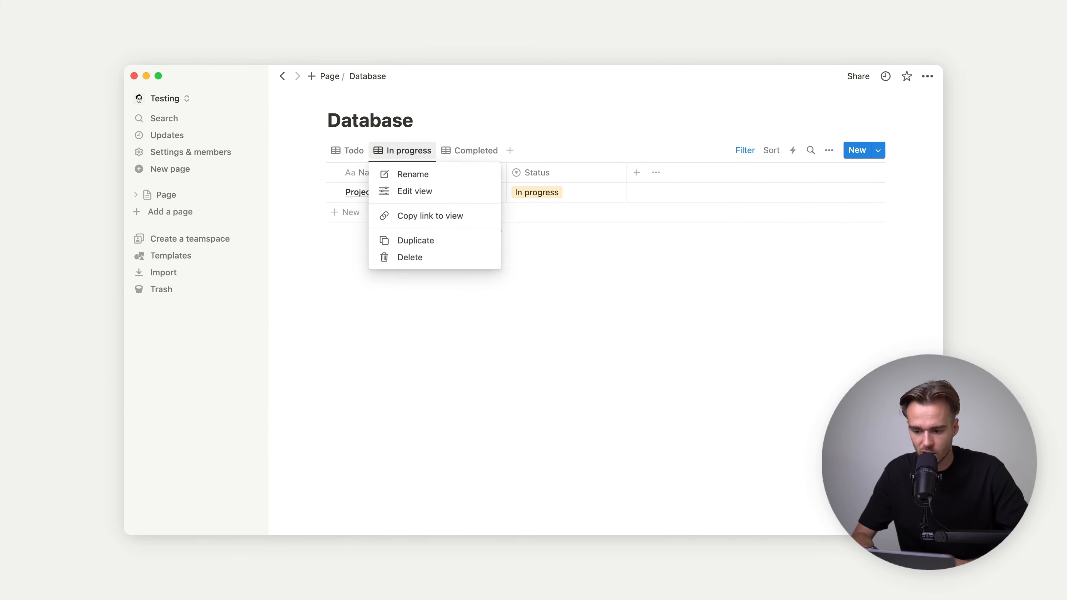
pyautogui.click(410, 191)
pyautogui.click(727, 201)
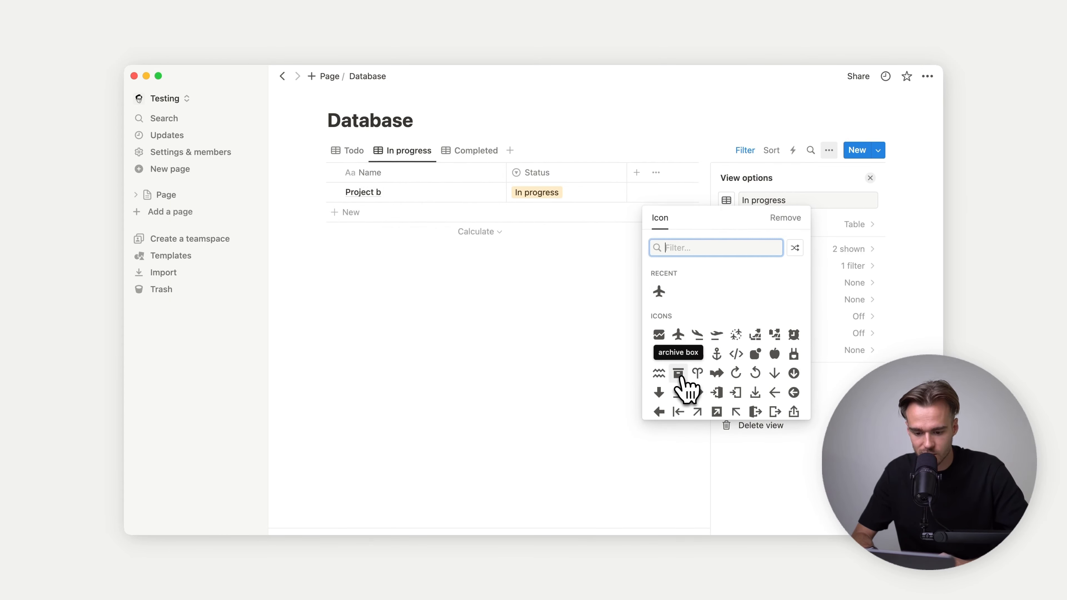
pyautogui.scroll(-1, 684, 382)
pyautogui.click(736, 402)
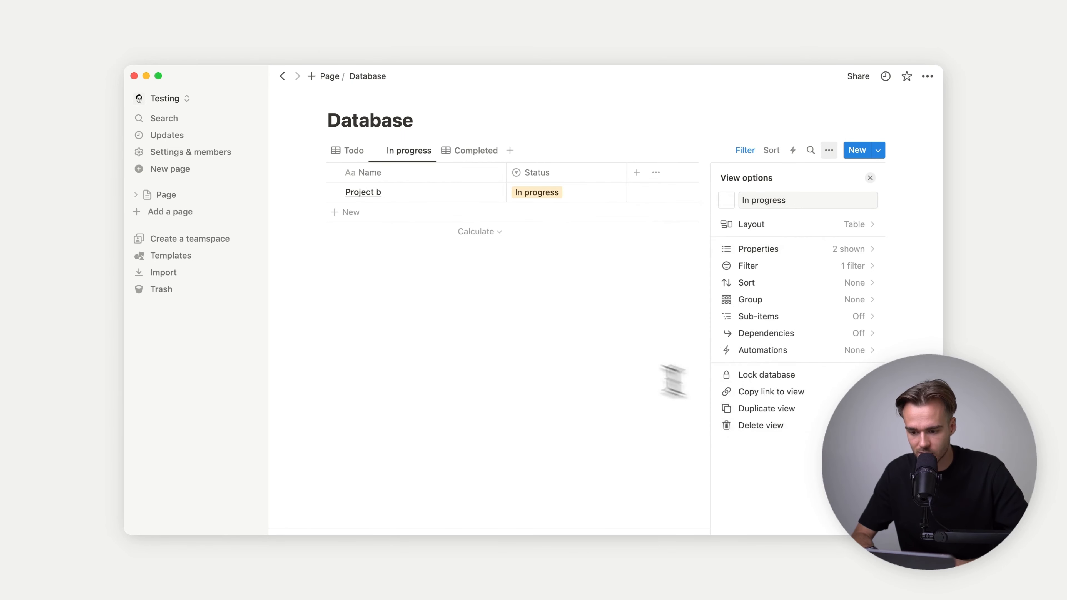
pyautogui.click(500, 281)
# Step: Set the Completed view's icon to the circled checkmark, searching the icons for "complete"
pyautogui.click(462, 159)
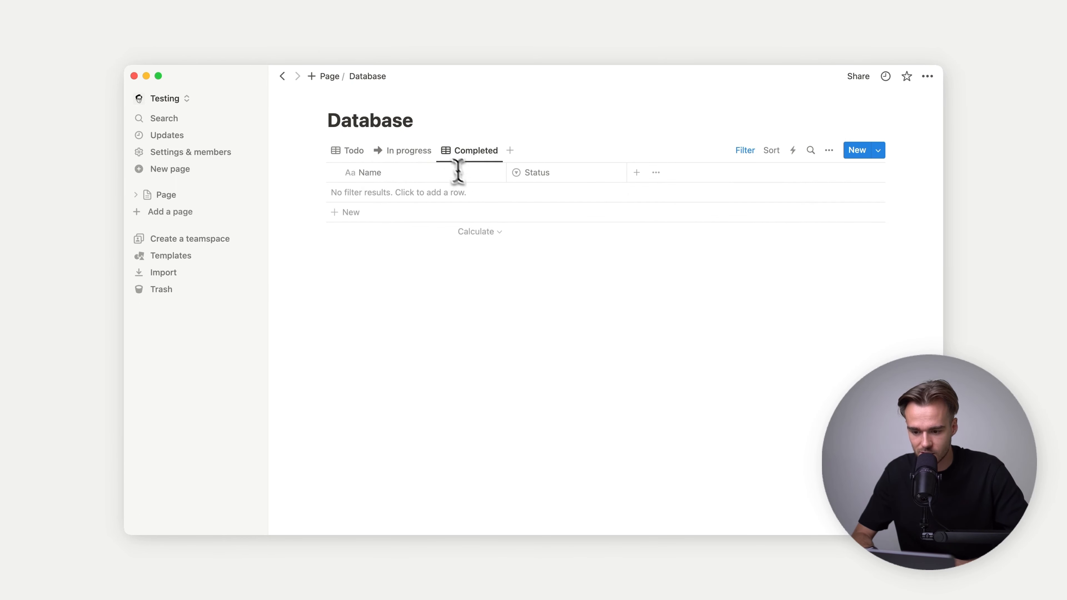
pyautogui.click(447, 157)
pyautogui.click(726, 200)
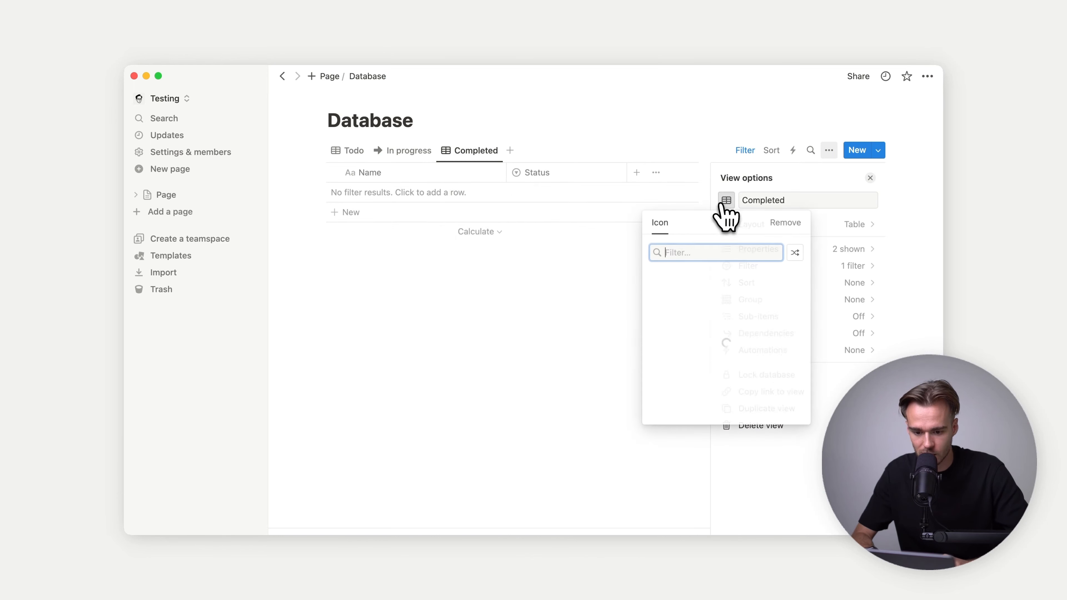
pyautogui.write('complete')
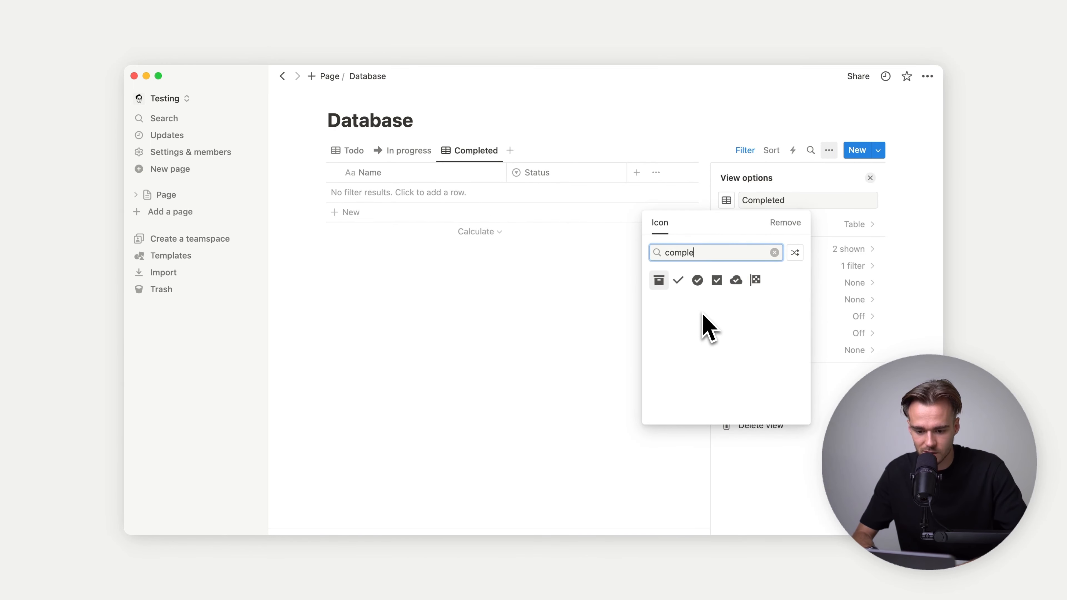
pyautogui.click(699, 281)
pyautogui.press('Escape')
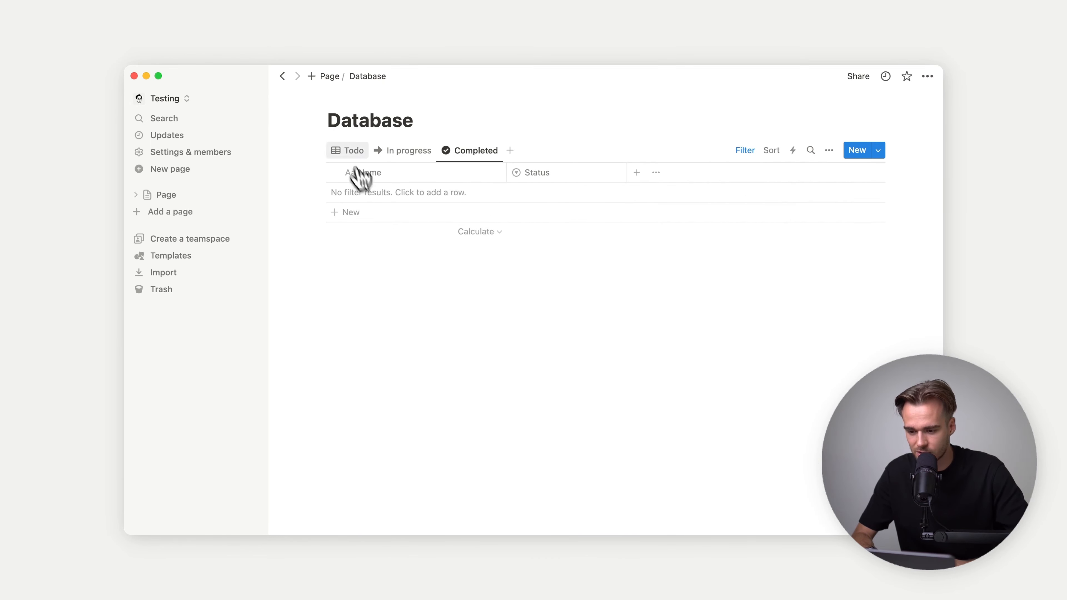
# Step: Set the Todo view's icon to a list symbol, searching the icons for "list", and close the view options
pyautogui.click(351, 152)
pyautogui.click(350, 151)
pyautogui.click(375, 191)
pyautogui.click(726, 200)
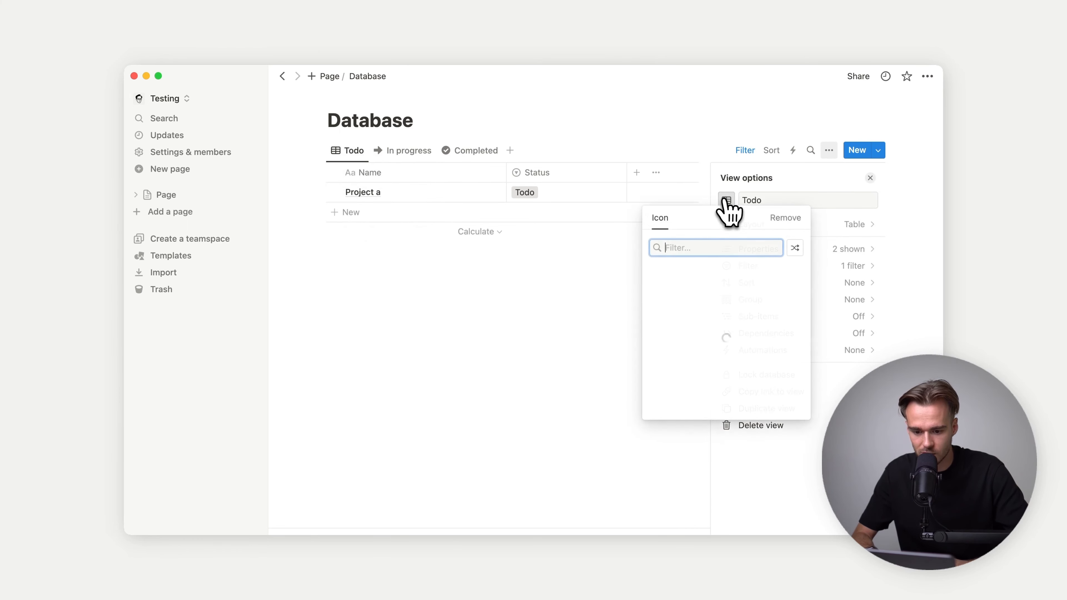
pyautogui.write('tas')
pyautogui.press('BackSpace')
pyautogui.press('BackSpace')
pyautogui.press('BackSpace')
pyautogui.write('list')
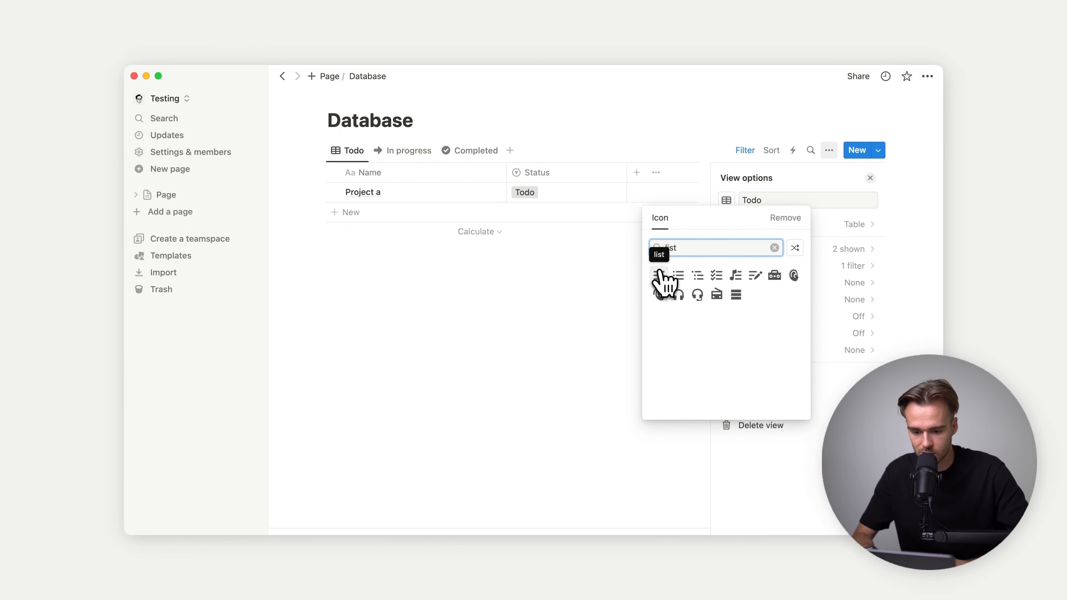
pyautogui.click(663, 279)
pyautogui.click(469, 302)
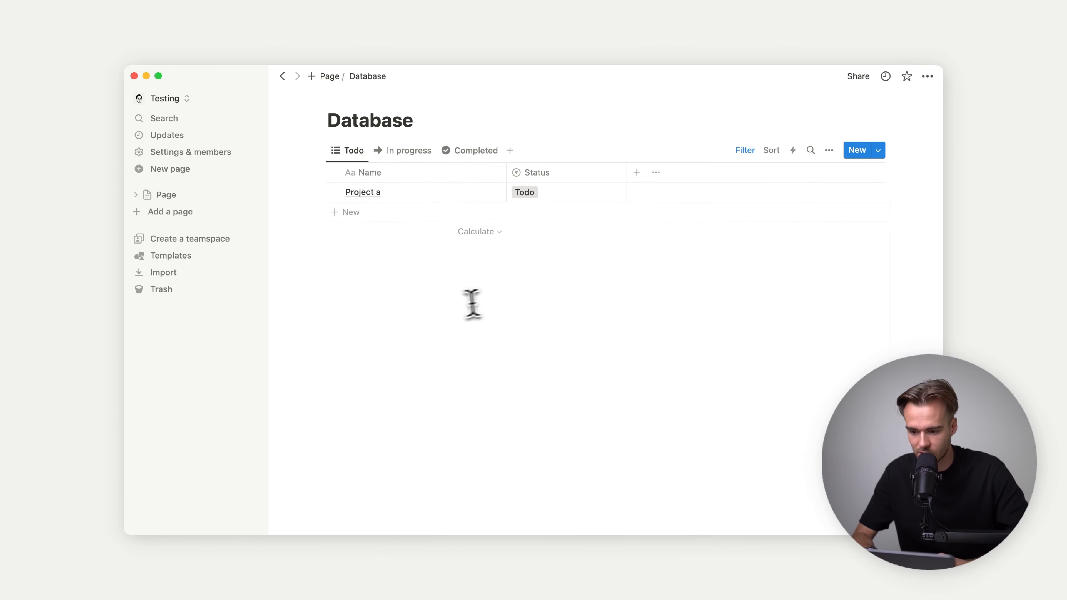
# Step: Review the rows shown in the In progress and Completed views, ending on the Todo view
pyautogui.click(405, 153)
pyautogui.click(472, 154)
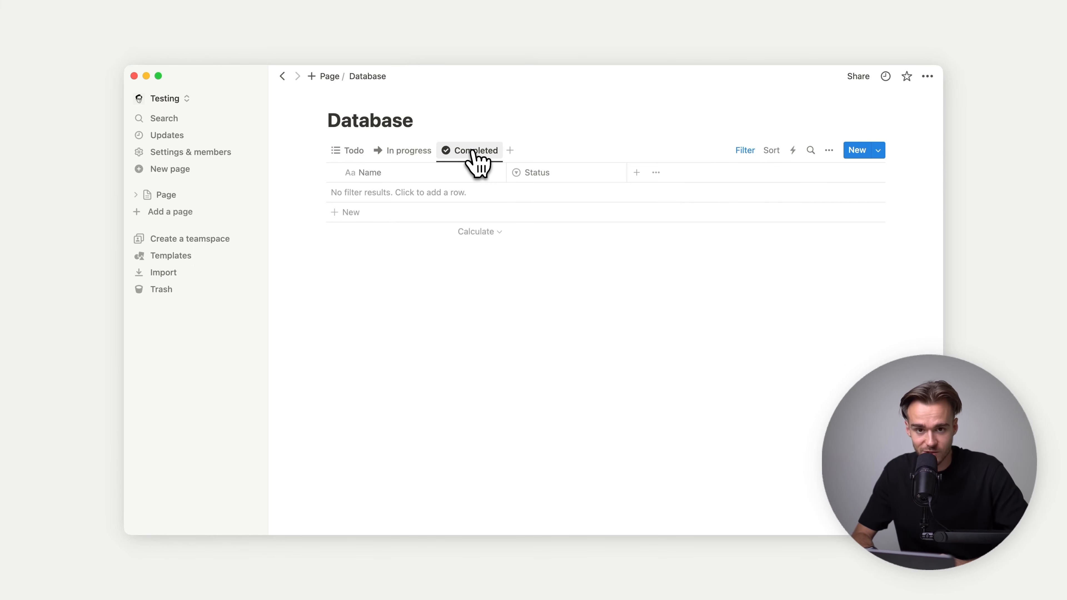
pyautogui.click(412, 152)
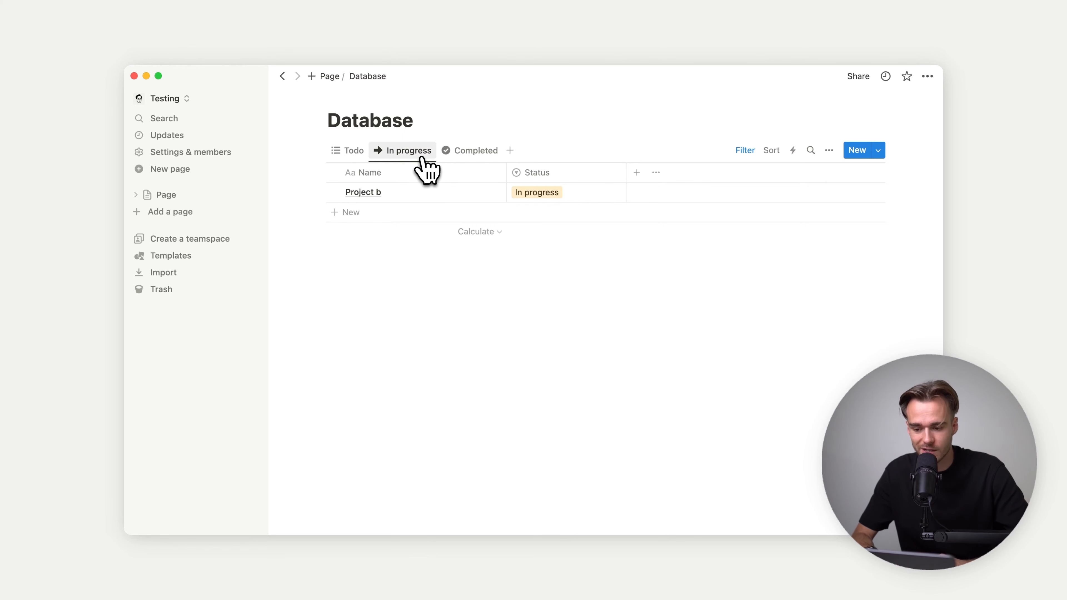
pyautogui.click(472, 164)
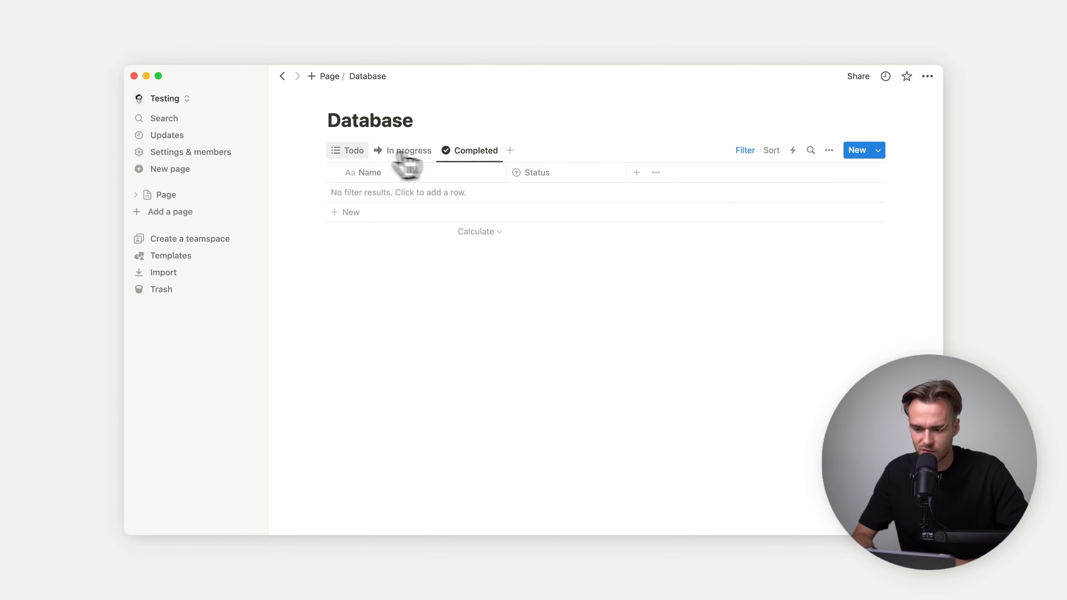
pyautogui.click(352, 156)
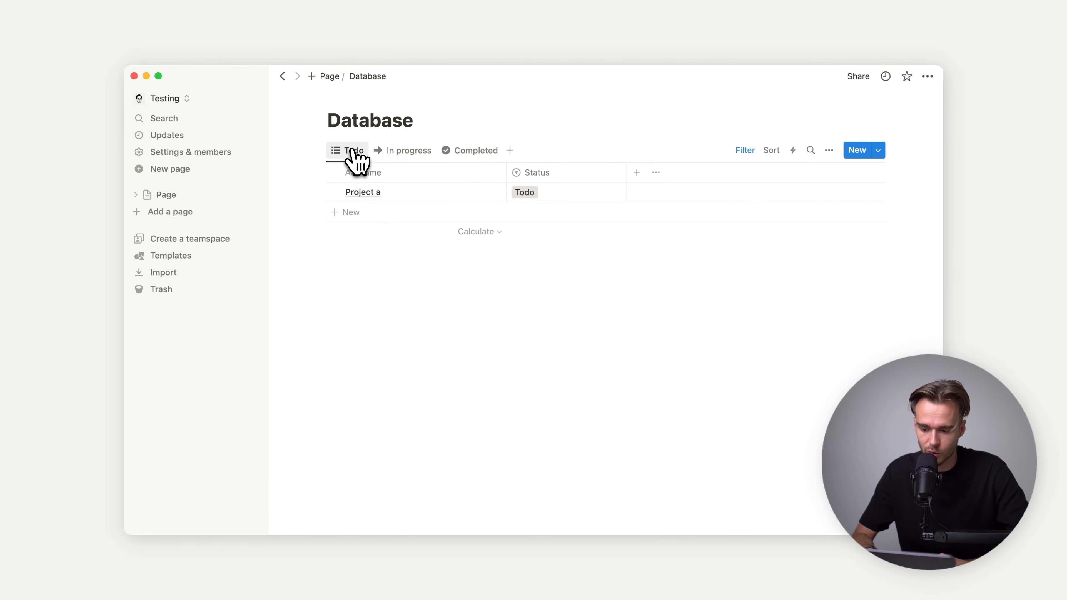
# Step: Change the layout of the Todo view from Table to List and close the view options
pyautogui.click(352, 153)
pyautogui.click(370, 192)
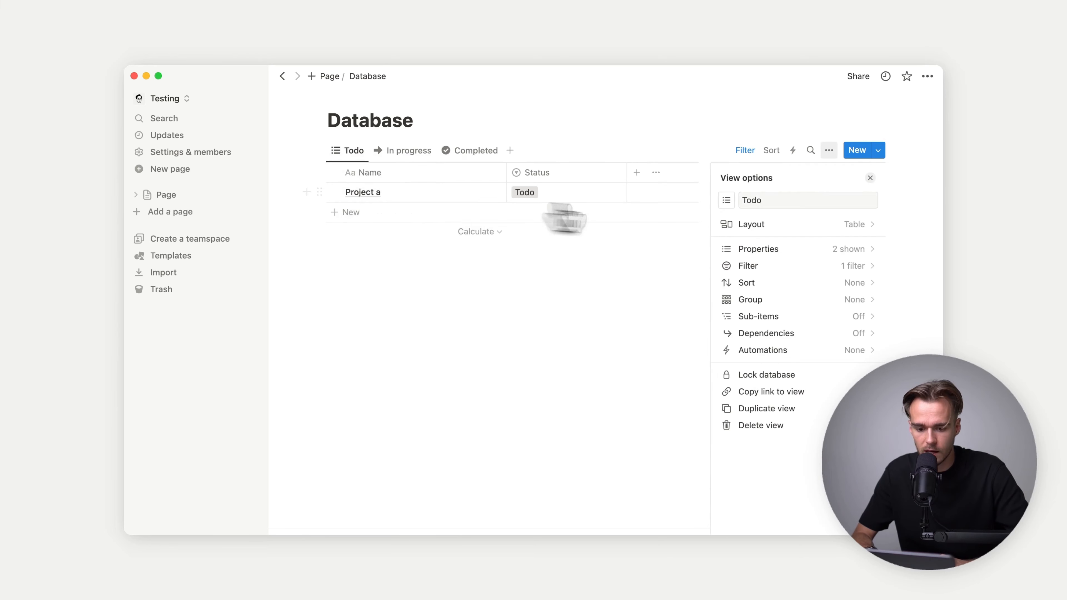
pyautogui.click(804, 226)
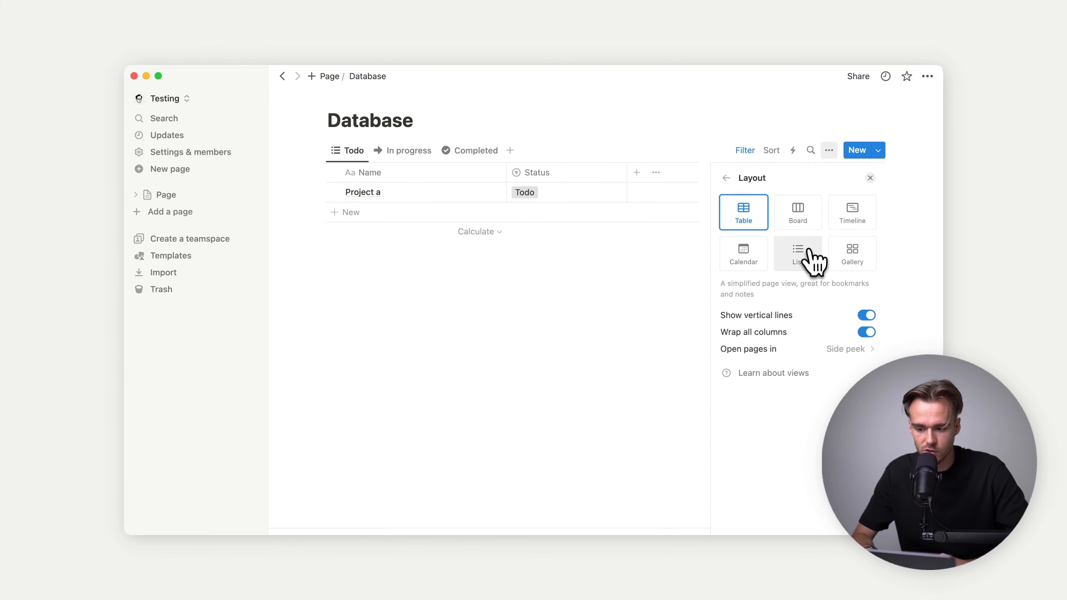
pyautogui.click(807, 256)
pyautogui.click(580, 282)
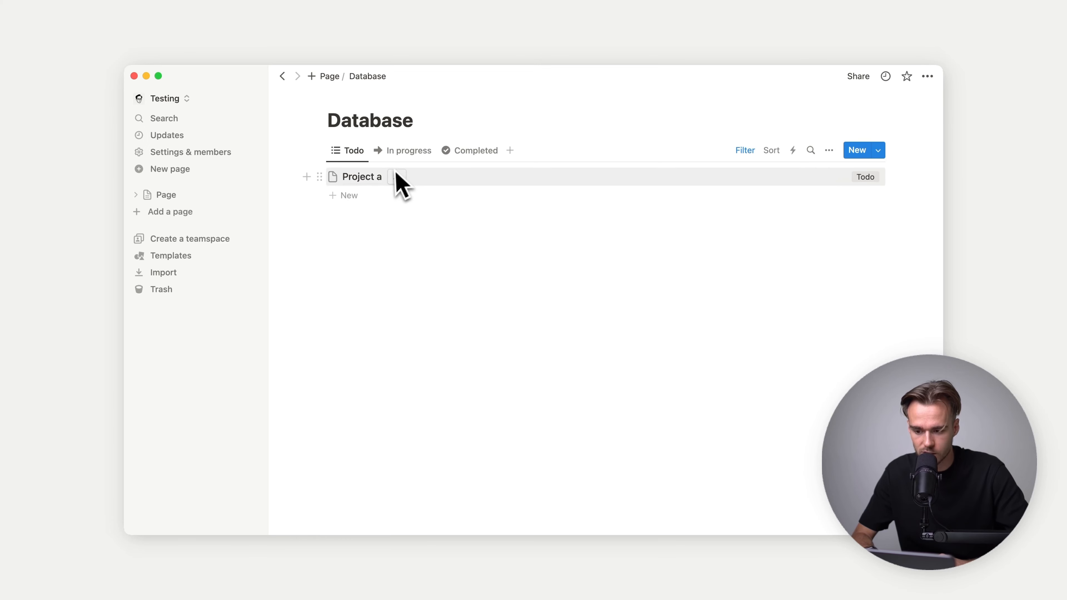
# Step: Change the layout of the Todo view from List to Gallery and close the view options
pyautogui.click(355, 152)
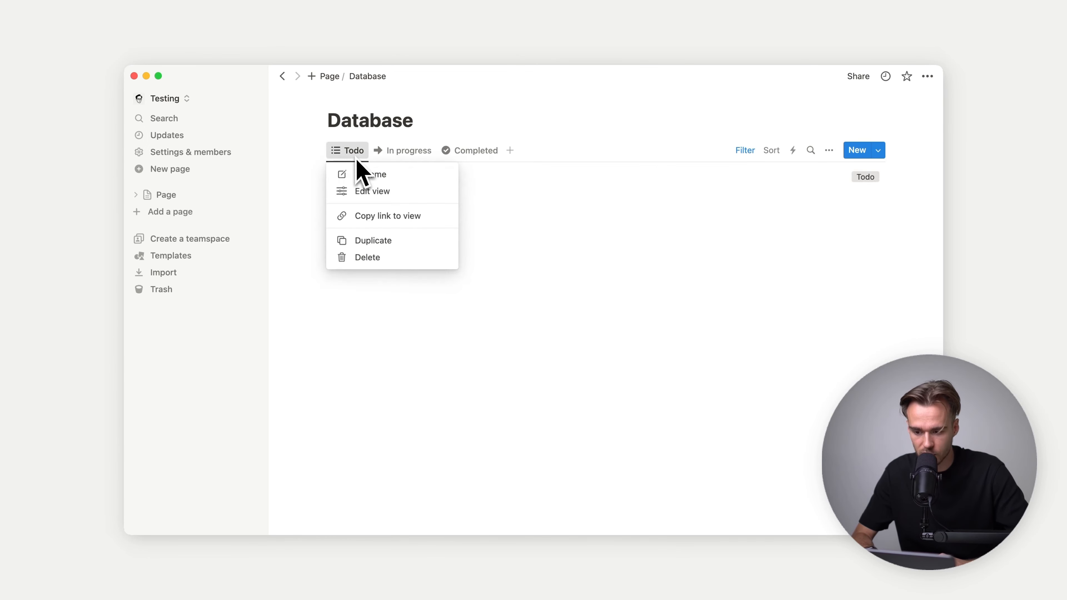
pyautogui.click(372, 191)
pyautogui.click(742, 229)
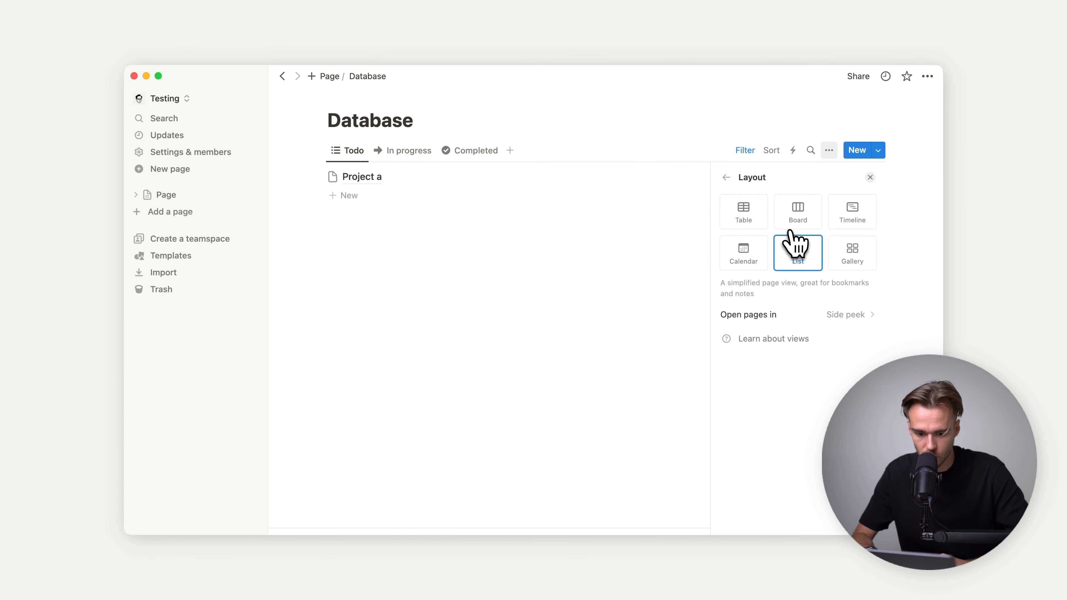
pyautogui.click(854, 264)
pyautogui.click(572, 353)
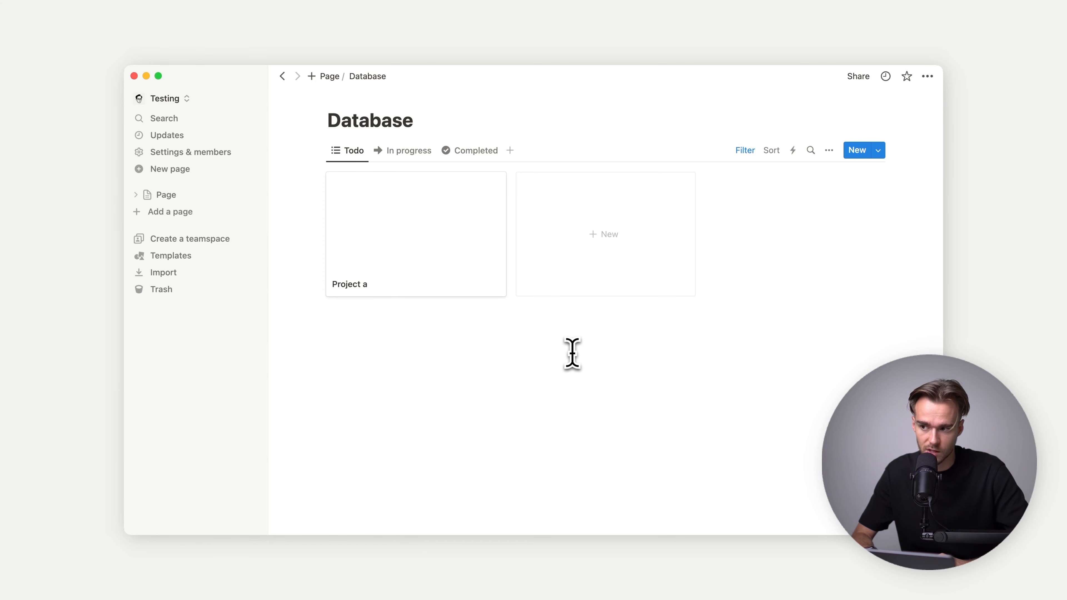
# Step: Give the Project a page an Unsplash cover, searching for "work" and picking the laptop-on-desk photo, and return to the gallery
pyautogui.click(463, 236)
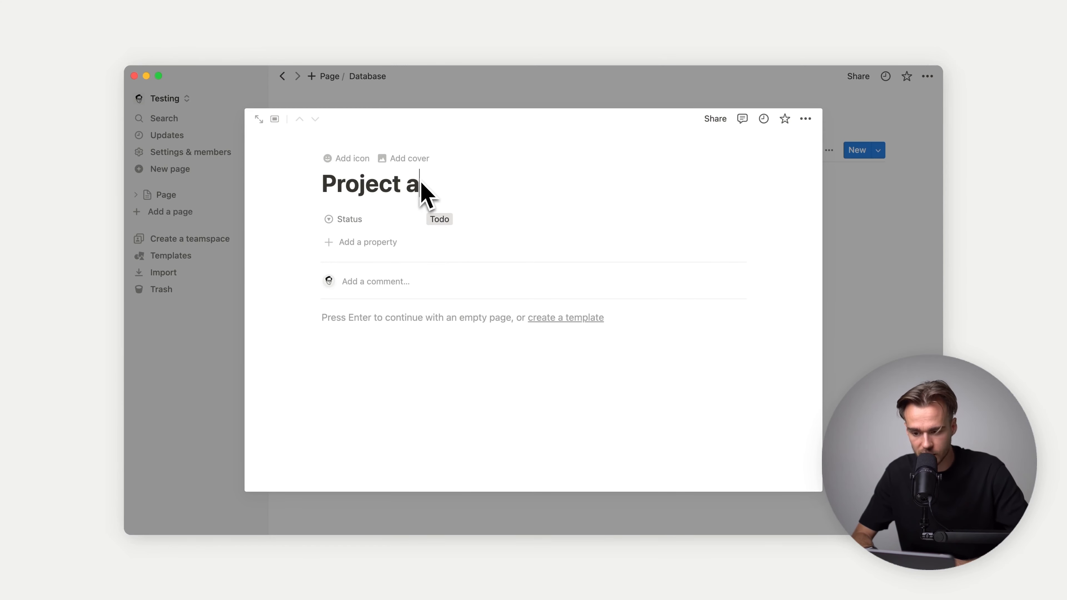
pyautogui.click(404, 159)
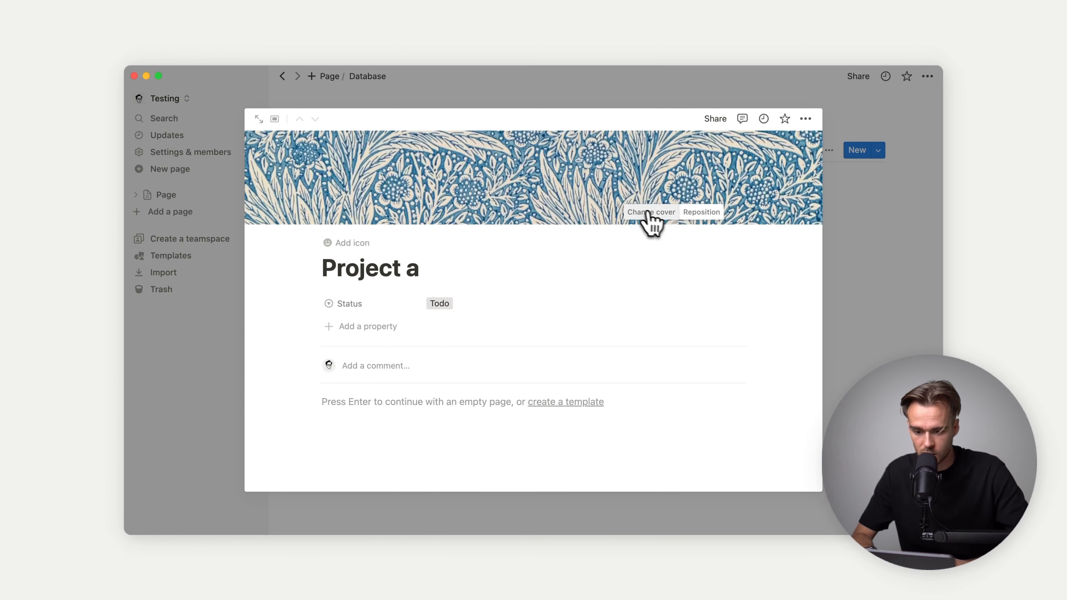
pyautogui.click(649, 213)
pyautogui.click(625, 234)
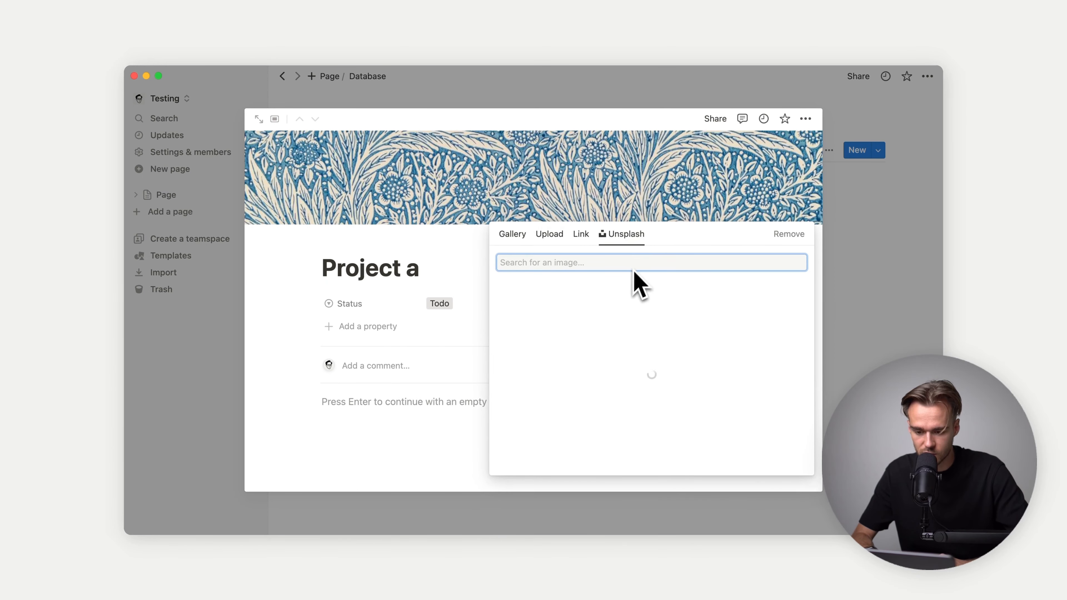
pyautogui.write('work')
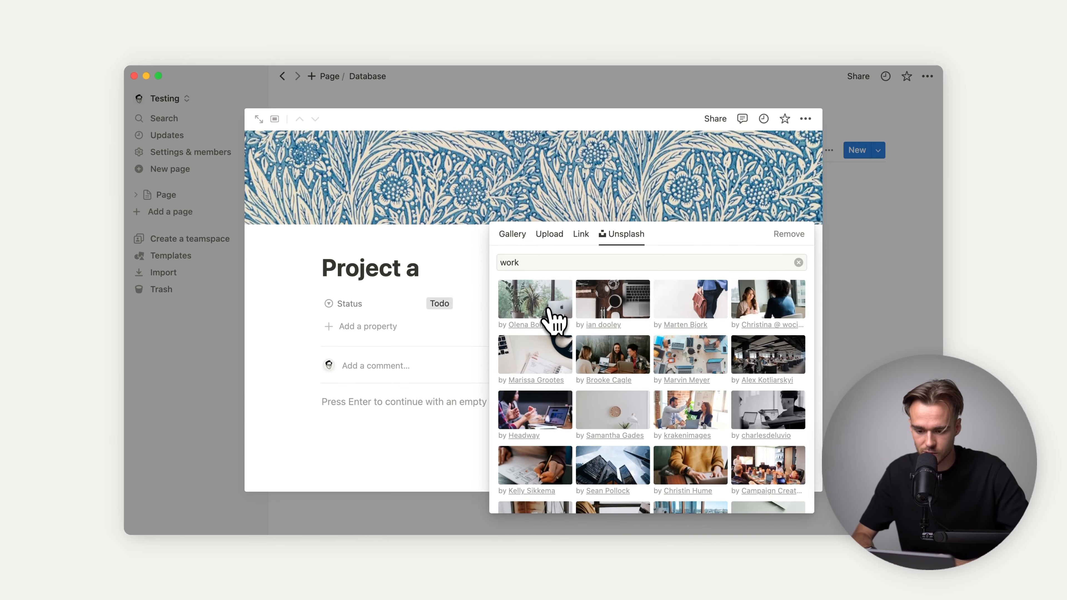
pyautogui.click(548, 310)
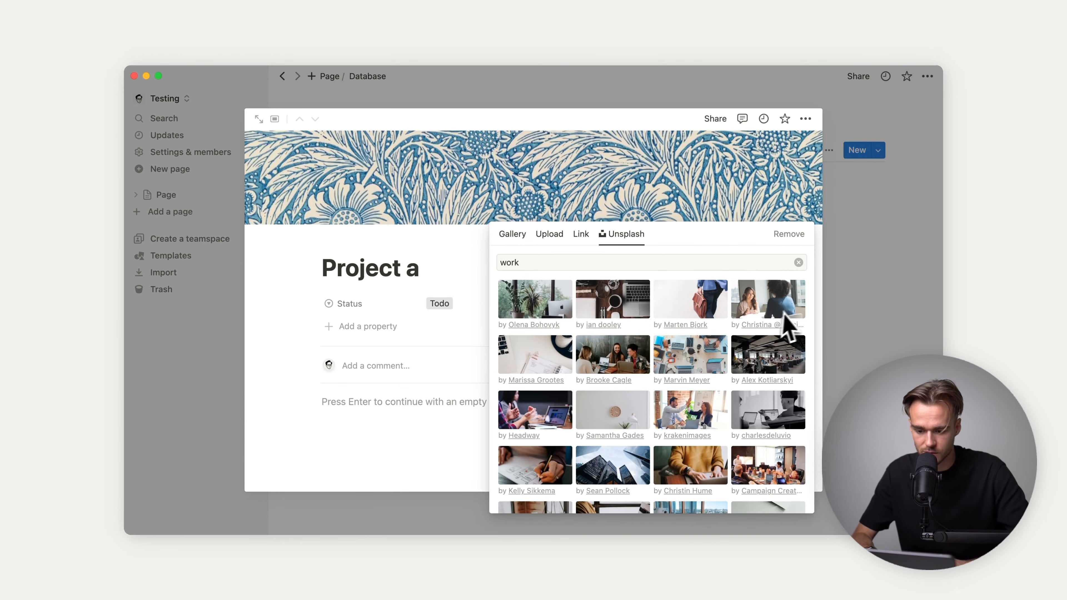
pyautogui.click(844, 307)
pyautogui.click(845, 308)
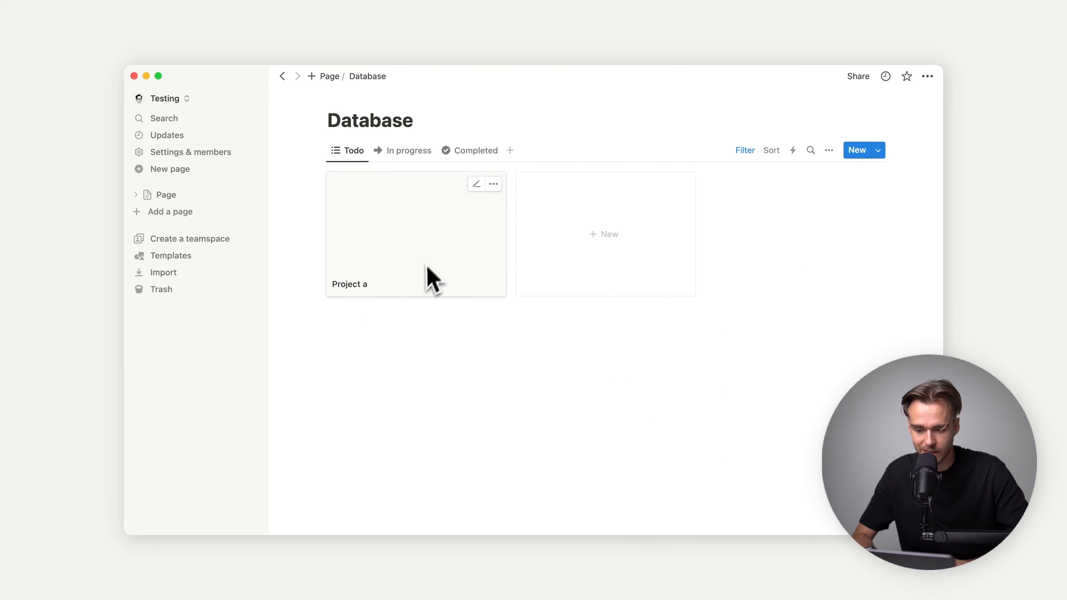
# Step: Set the Todo gallery's card preview to Page cover and check the cover inside the Project a page
pyautogui.click(829, 152)
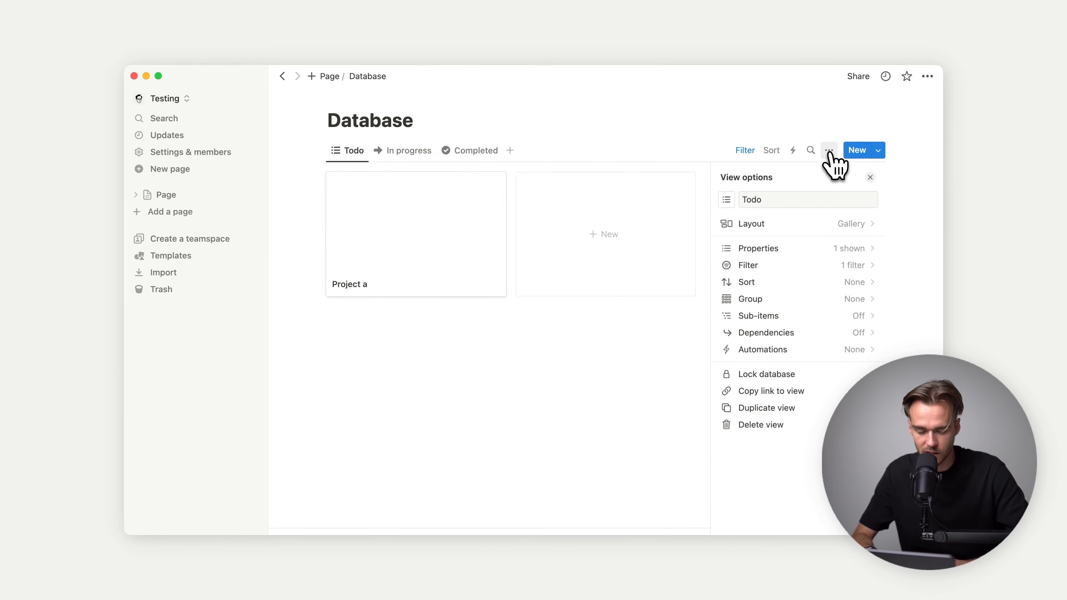
pyautogui.click(821, 249)
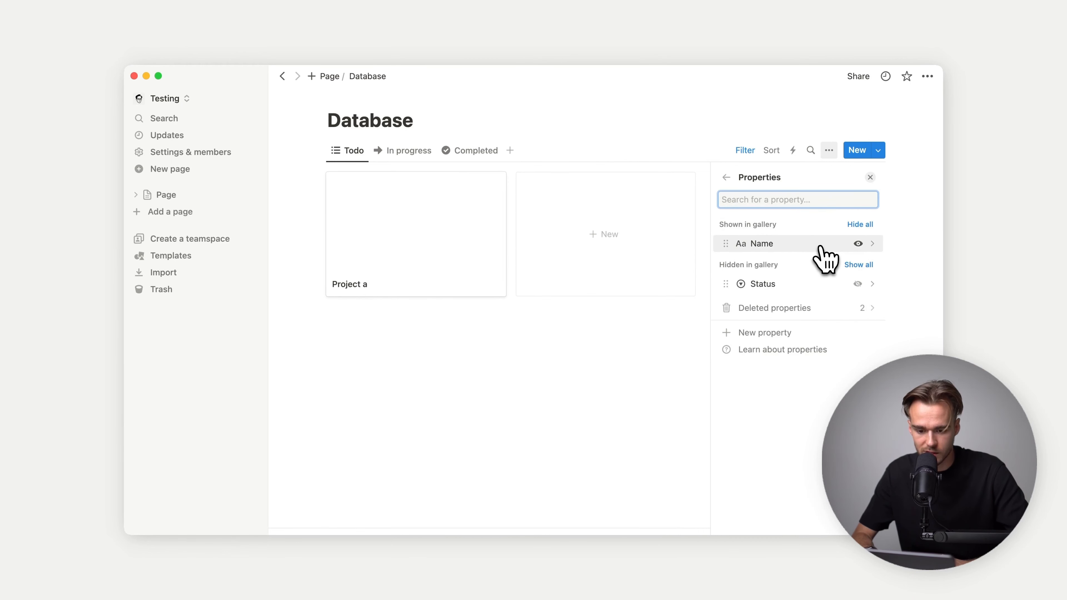
pyautogui.click(725, 177)
pyautogui.click(821, 222)
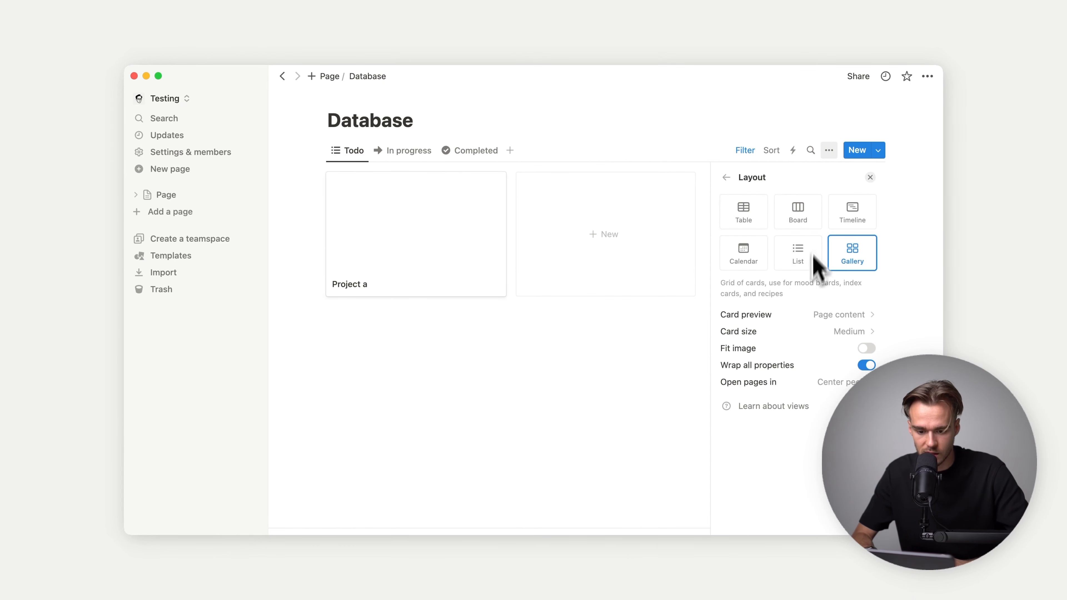
pyautogui.click(823, 316)
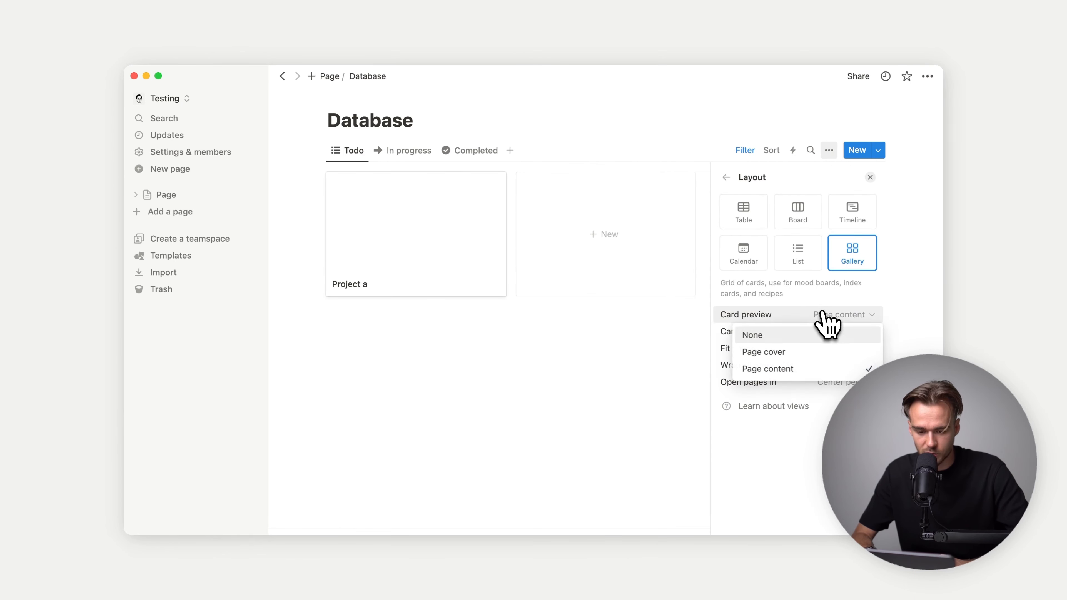
pyautogui.click(793, 353)
pyautogui.click(573, 373)
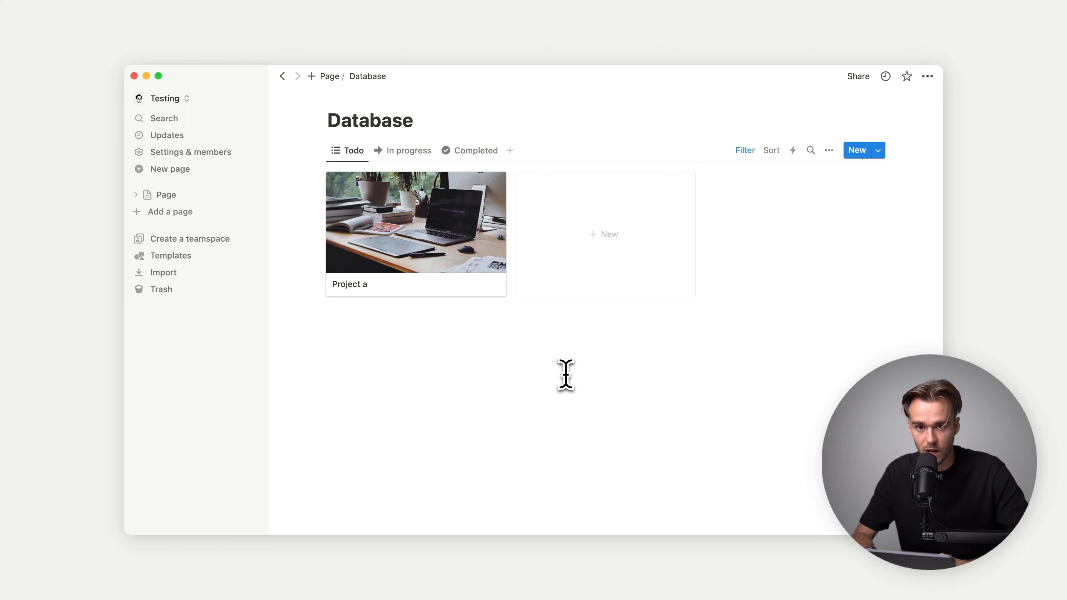
pyautogui.click(439, 246)
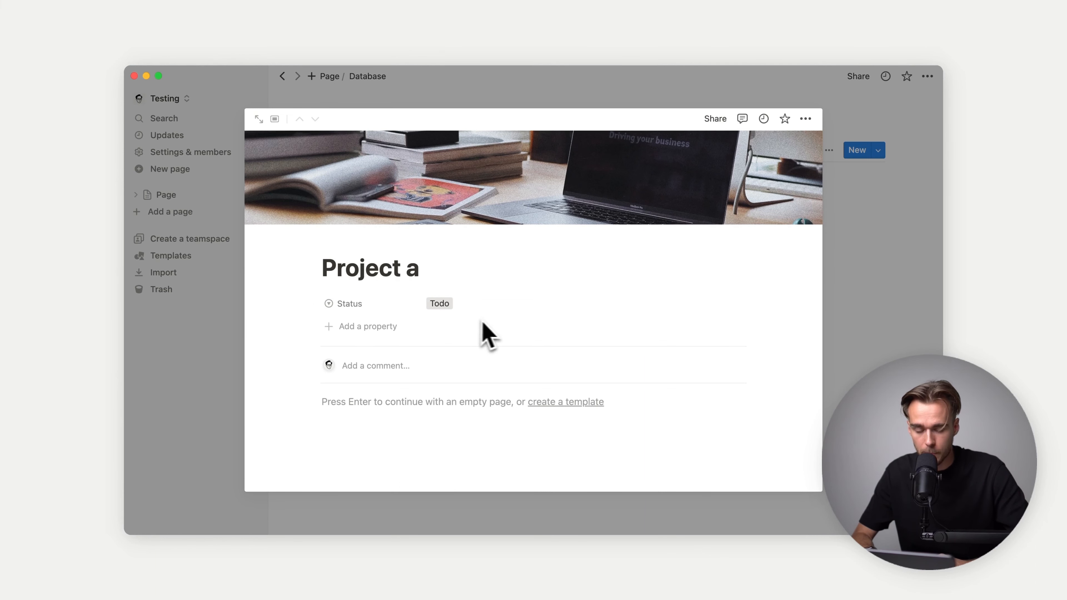
pyautogui.click(872, 305)
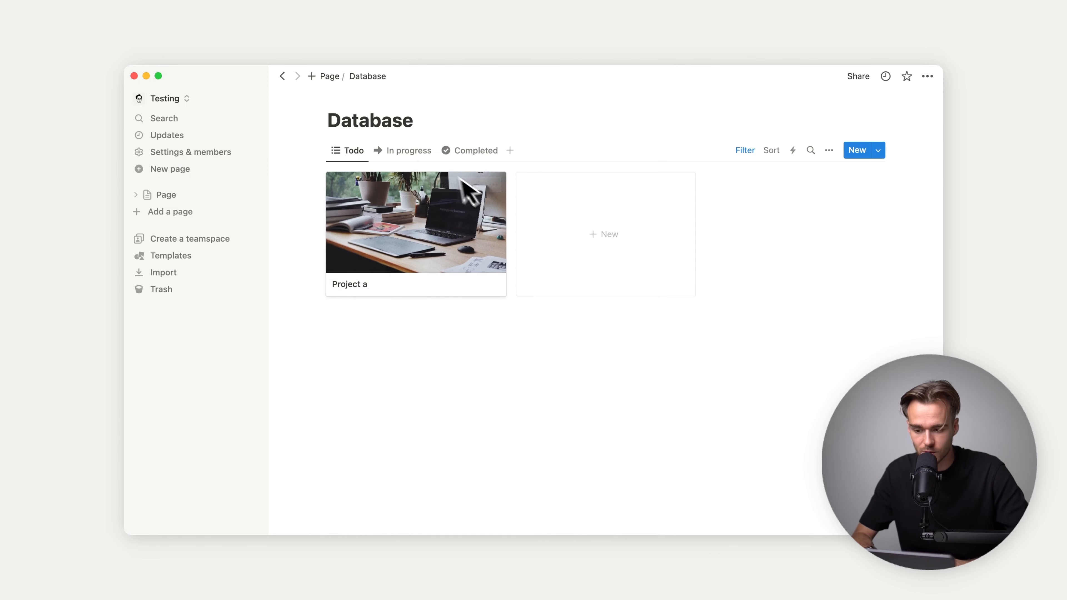
# Step: Change the layout of the In progress view from Table to Board and close the view options
pyautogui.click(401, 157)
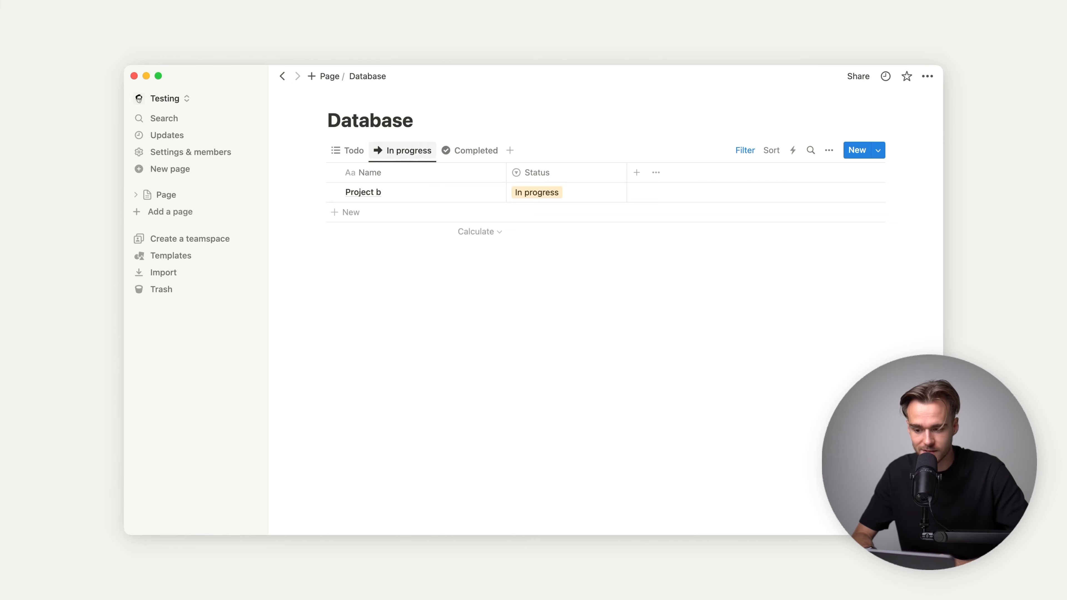
pyautogui.click(402, 151)
pyautogui.click(425, 197)
pyautogui.click(835, 224)
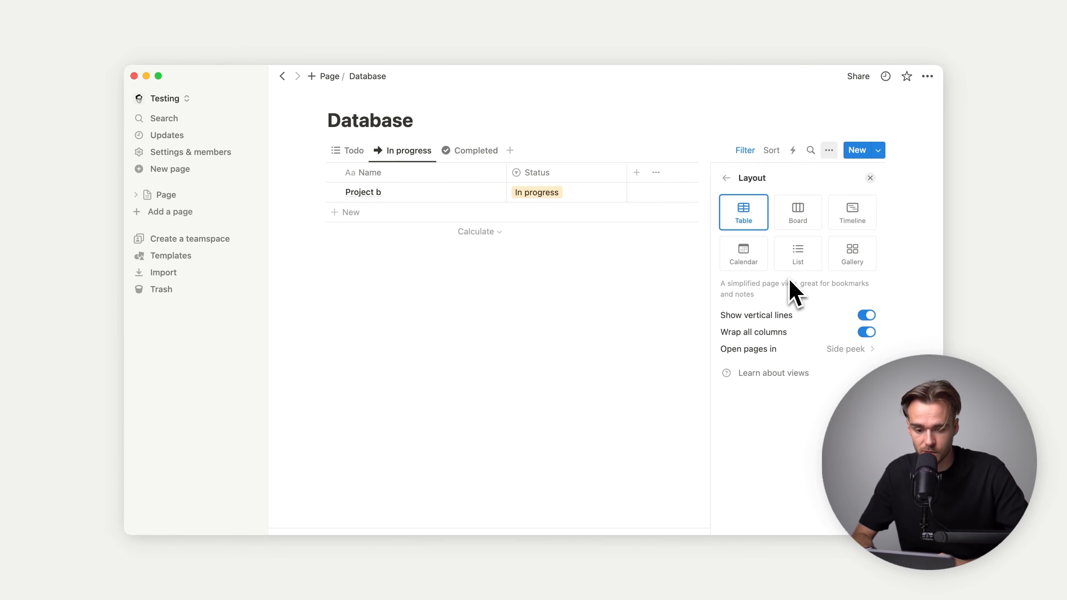
pyautogui.click(797, 212)
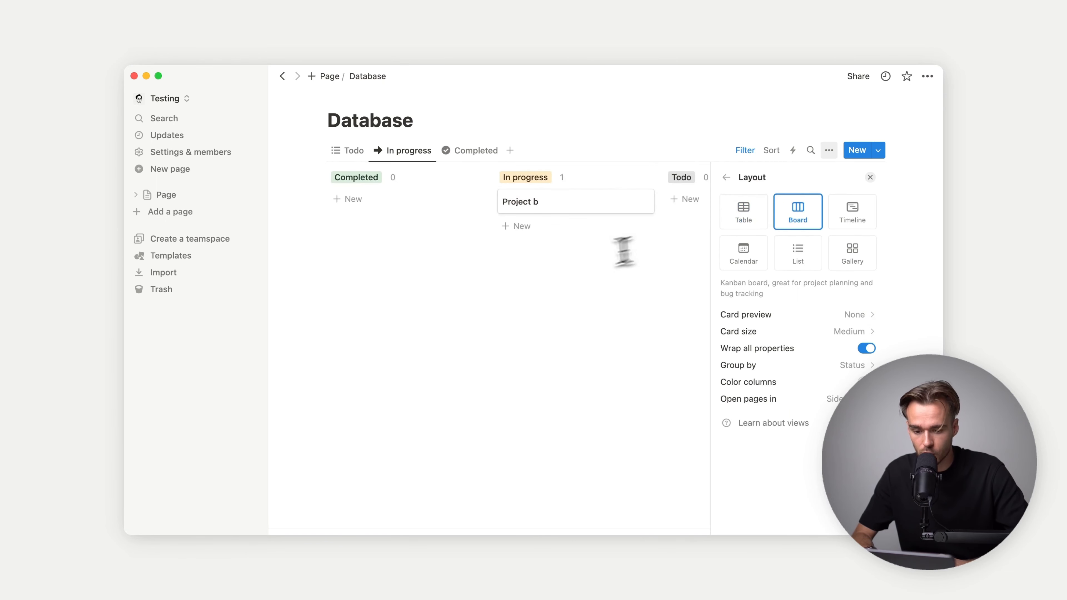
pyautogui.click(624, 252)
# Step: Move the Project b card to the Completed column and remove the Status filter from the In progress board
pyautogui.moveTo(536, 208); pyautogui.dragTo(375, 210)
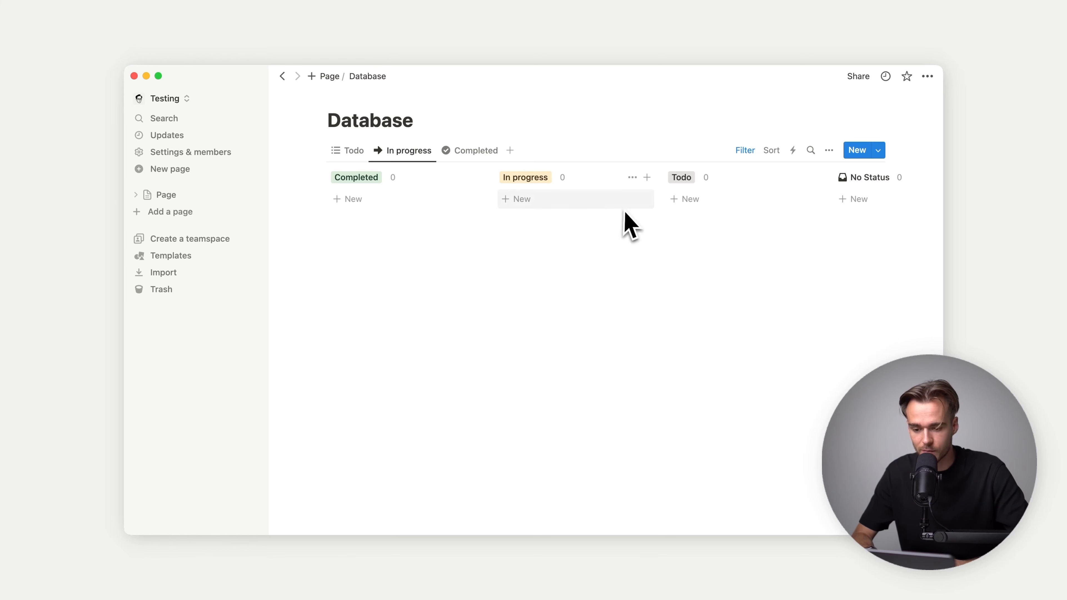
pyautogui.click(742, 152)
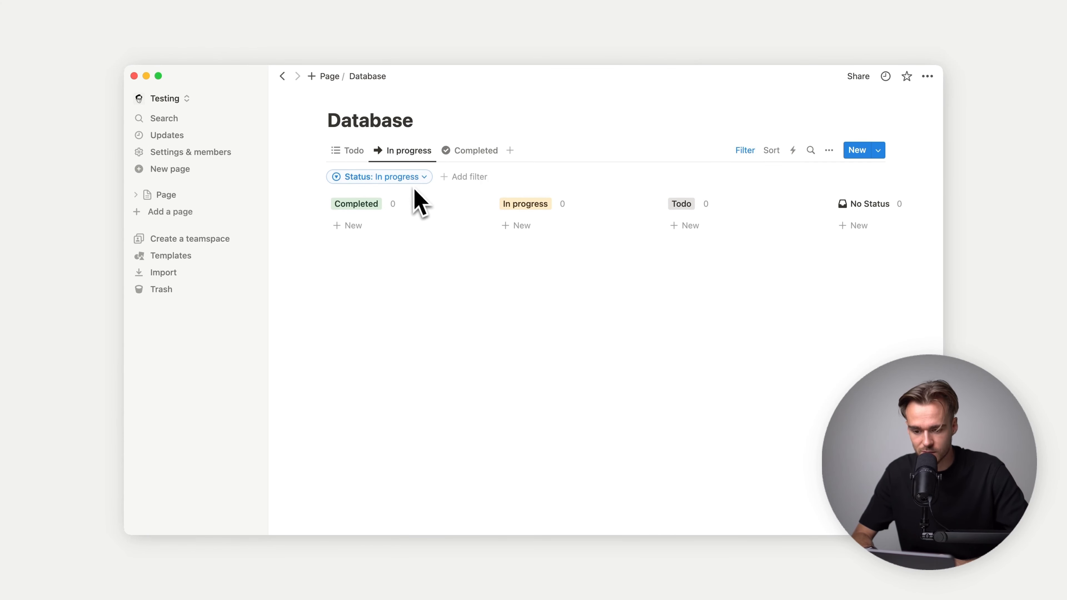
pyautogui.click(417, 179)
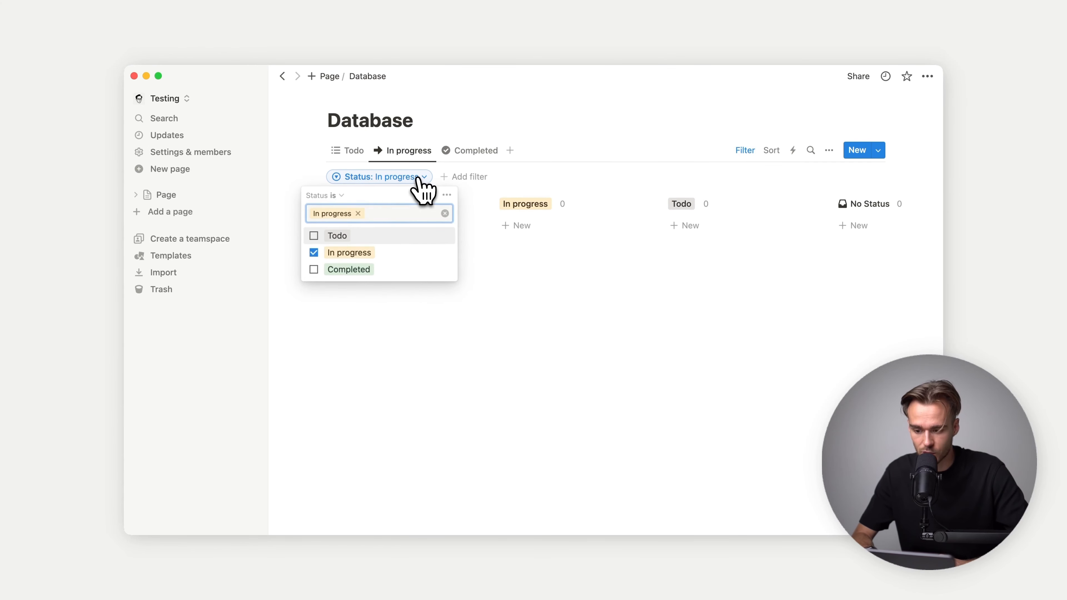
pyautogui.click(447, 195)
pyautogui.click(491, 201)
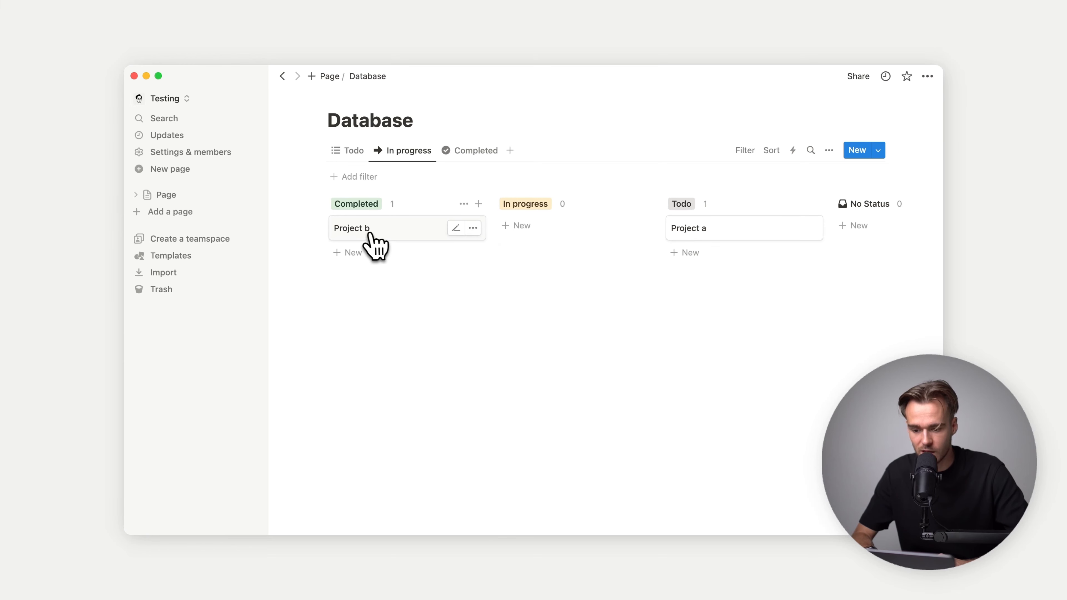
# Step: Try moving the Project b and Project a cards between status columns, returning them to Completed and Todo
pyautogui.moveTo(366, 229); pyautogui.dragTo(536, 227)
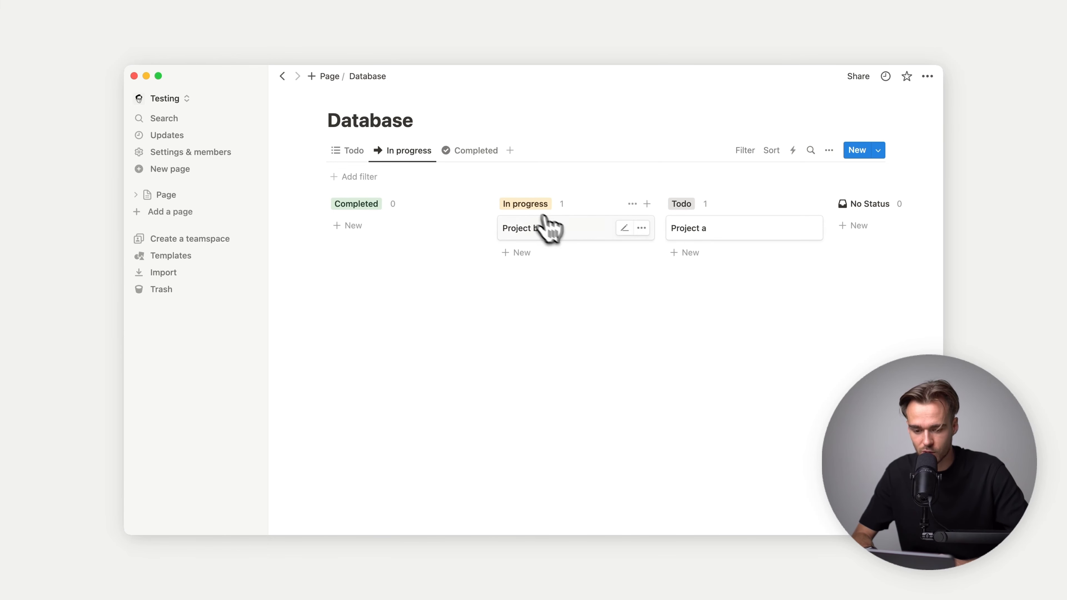
pyautogui.moveTo(689, 228); pyautogui.dragTo(383, 231)
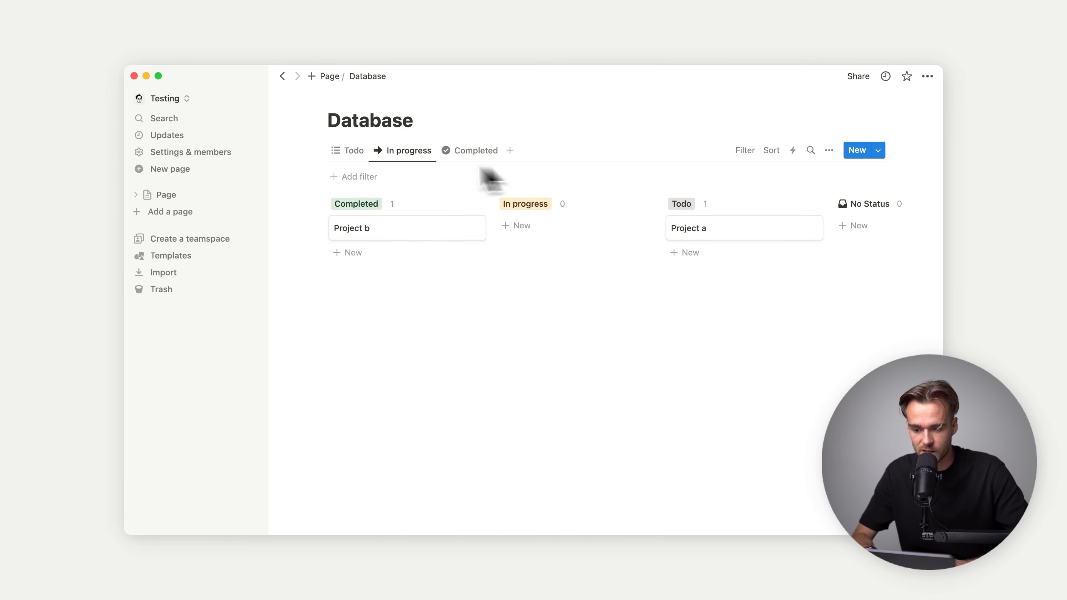
# Step: Change the layout of the In progress view from Board to Calendar and close the view options
pyautogui.click(405, 151)
pyautogui.click(414, 191)
pyautogui.click(800, 223)
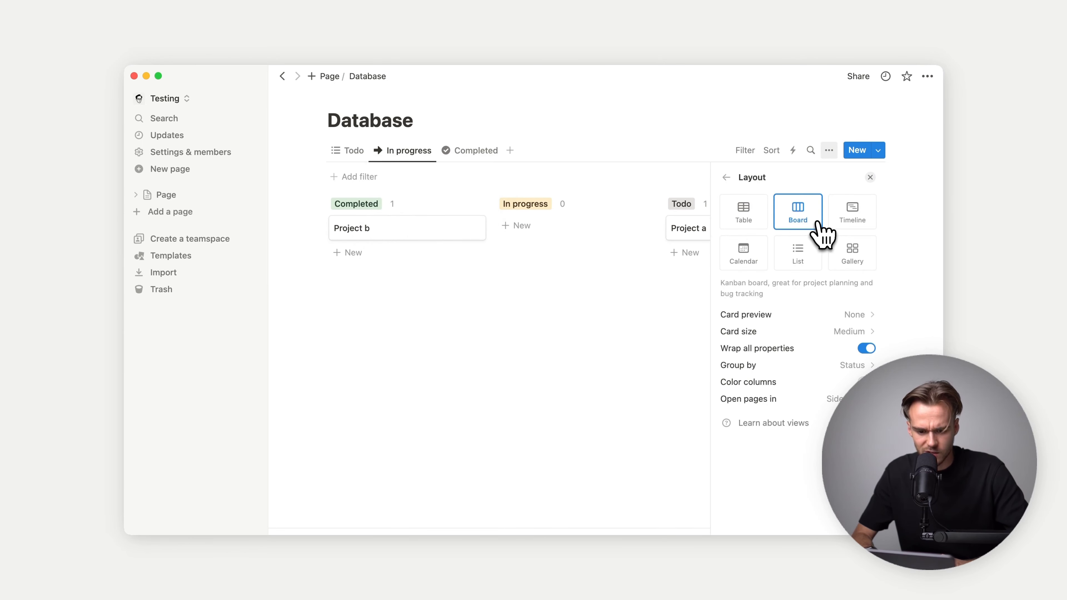
pyautogui.click(744, 252)
pyautogui.click(626, 309)
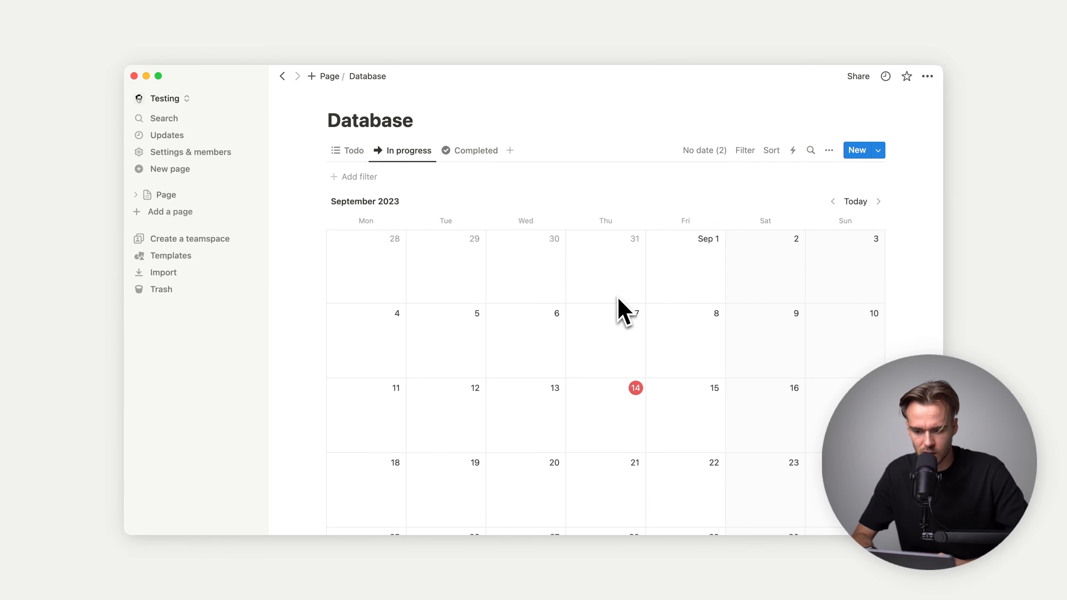
# Step: Add Project b to the calendar from the list of pages with no date and look at its entry
pyautogui.scroll(-1, 621, 311)
pyautogui.click(710, 133)
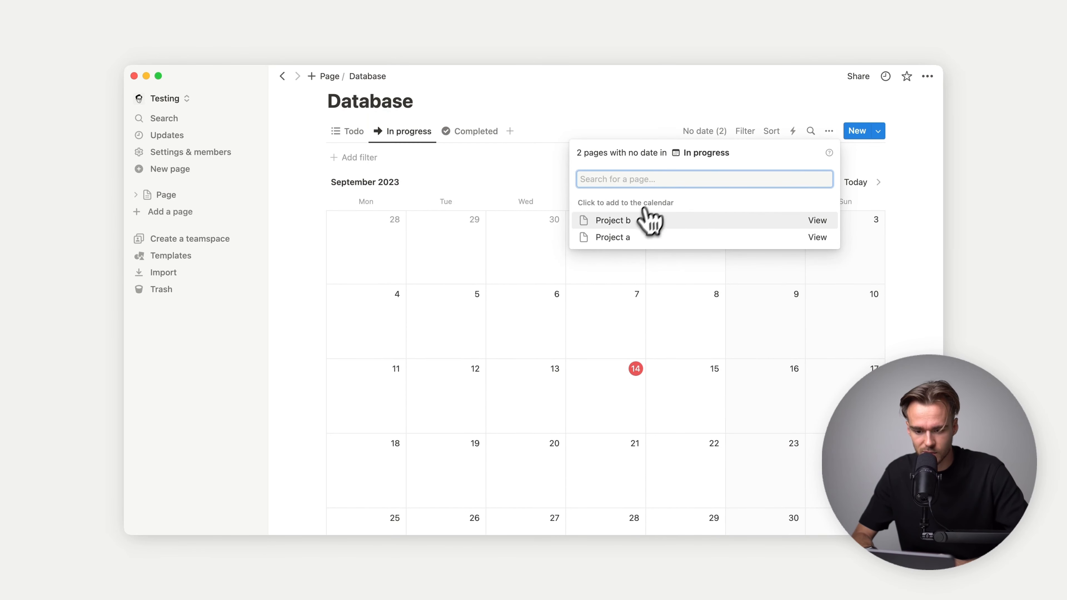
pyautogui.click(614, 228)
pyautogui.scroll(-1, 655, 345)
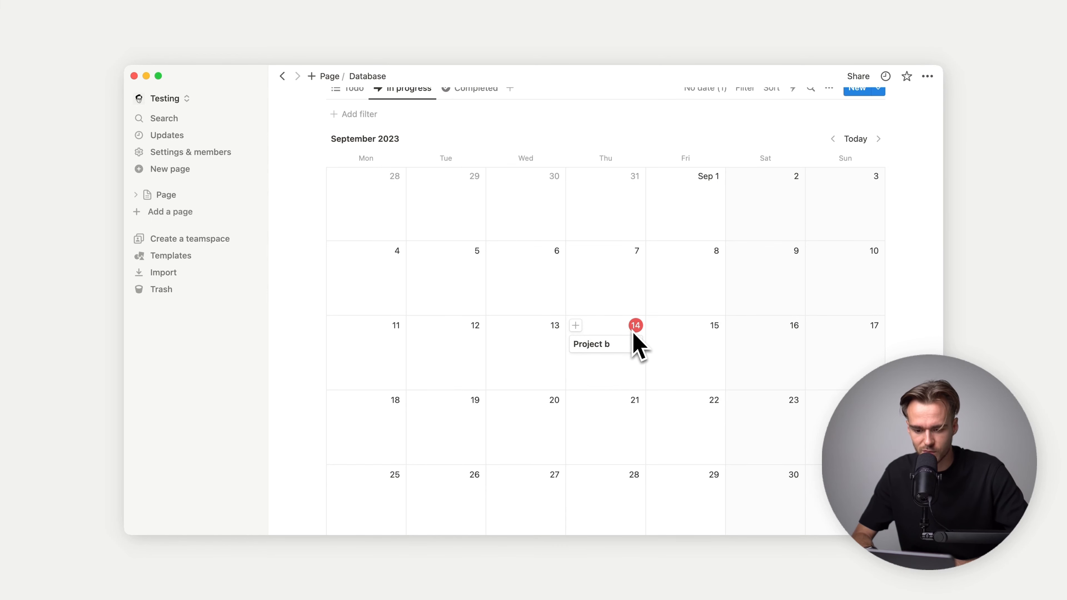
pyautogui.scroll(1, 635, 344)
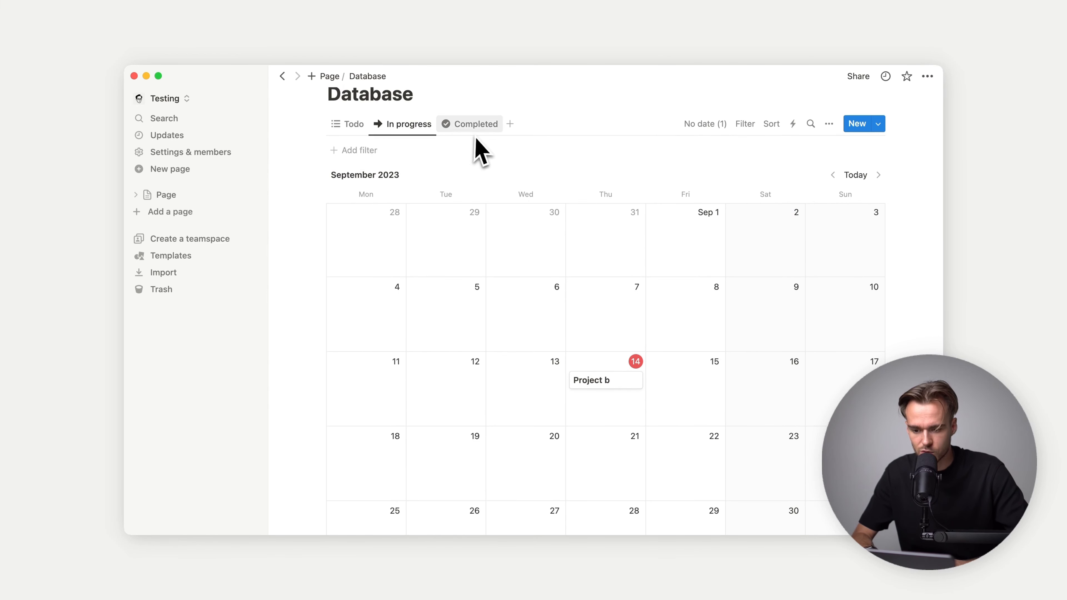
# Step: Add a new database view with the Table layout, keeping the default name and settings
pyautogui.click(510, 124)
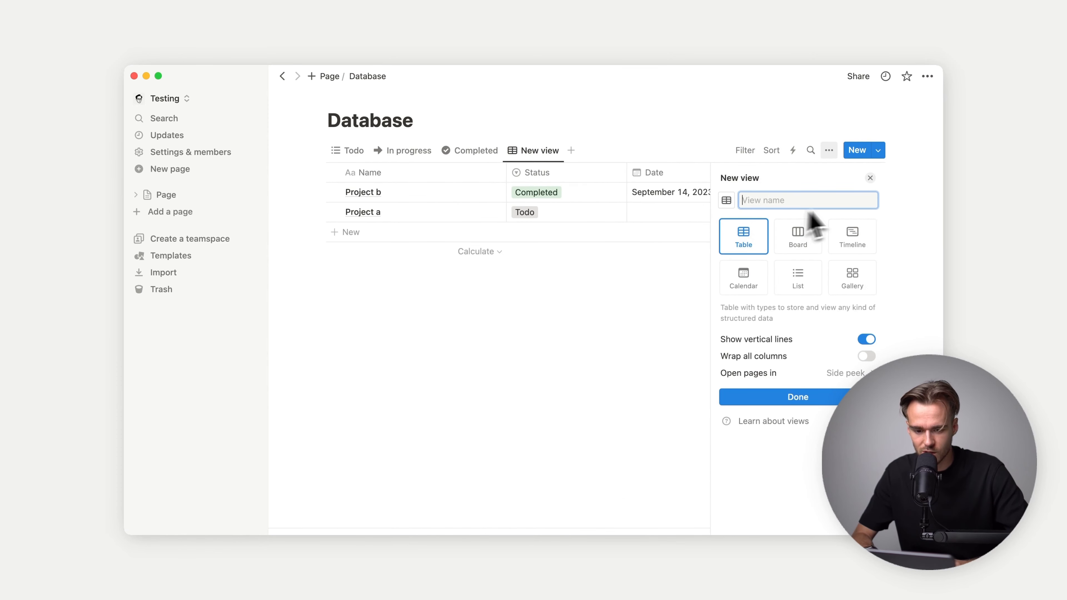
pyautogui.click(790, 400)
pyautogui.click(564, 352)
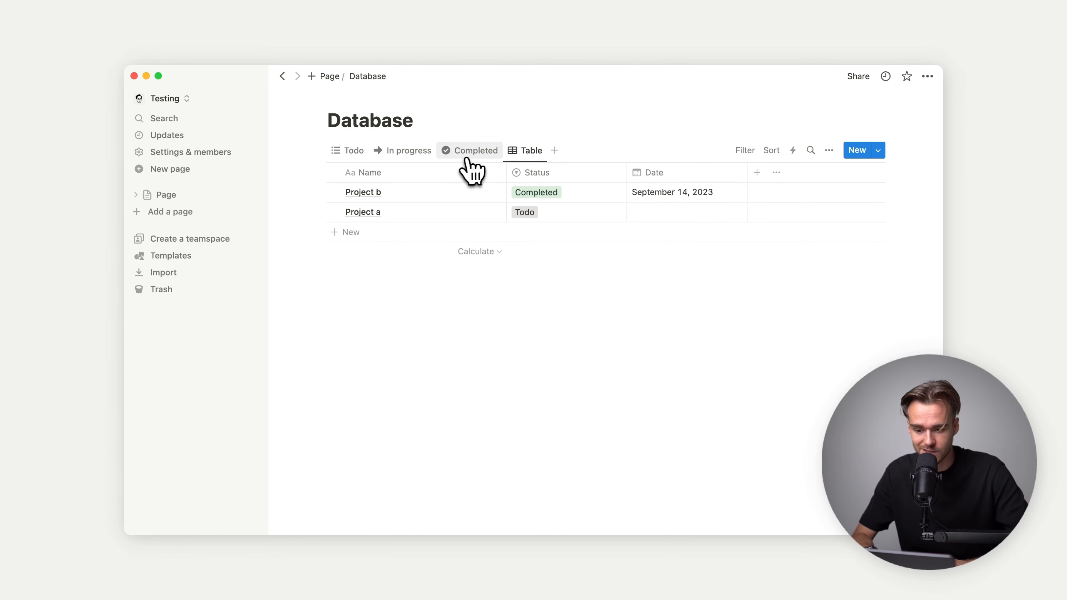
# Step: Change the layout of the In progress view from Calendar to Timeline and close the view options
pyautogui.click(474, 162)
pyautogui.click(414, 152)
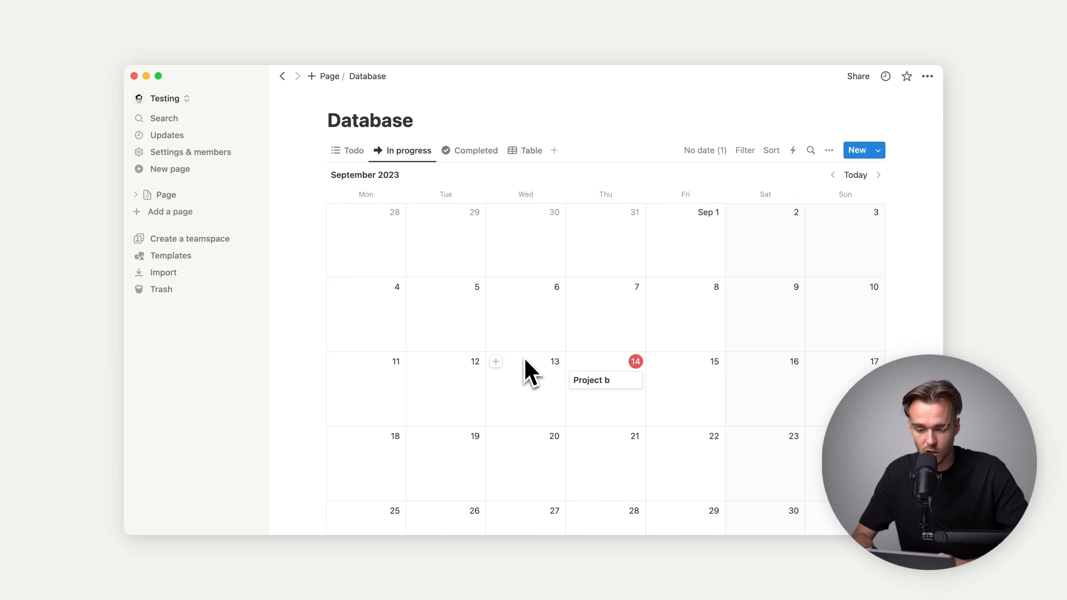
pyautogui.click(418, 152)
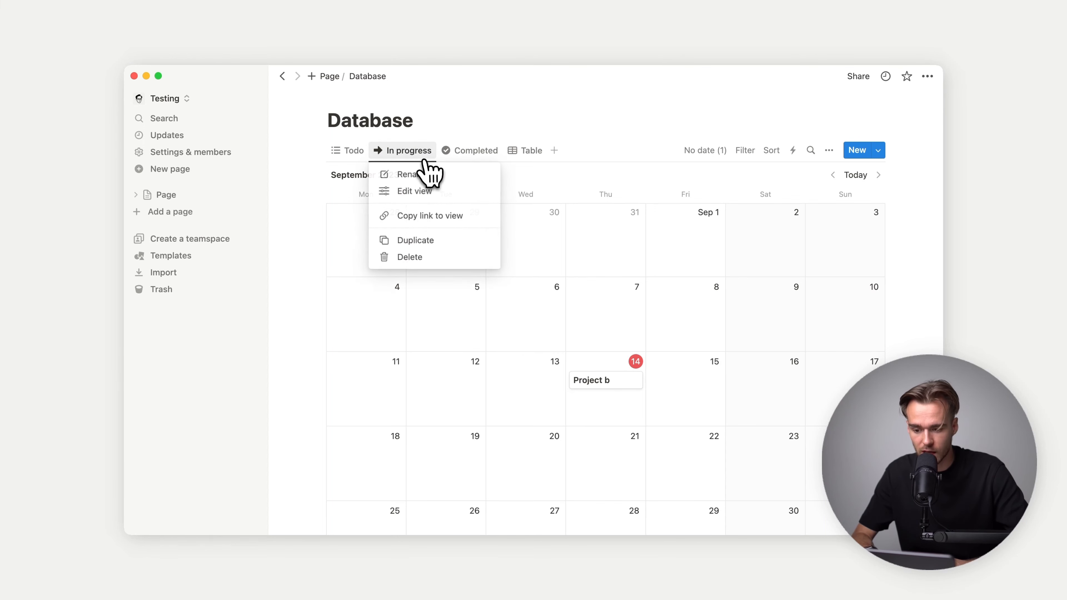
pyautogui.click(420, 191)
pyautogui.click(821, 225)
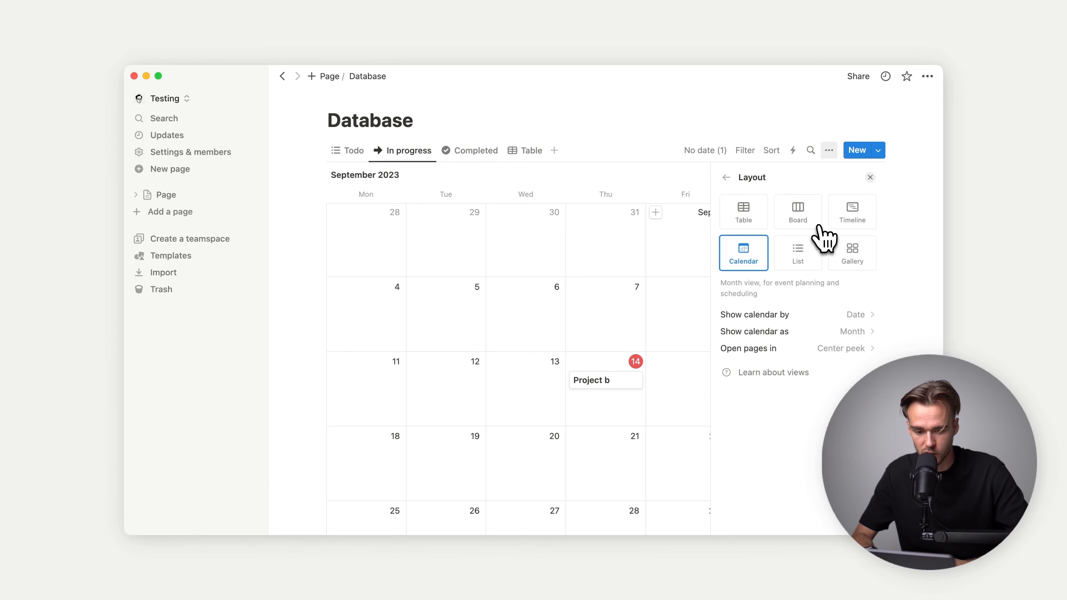
pyautogui.click(851, 210)
pyautogui.click(869, 177)
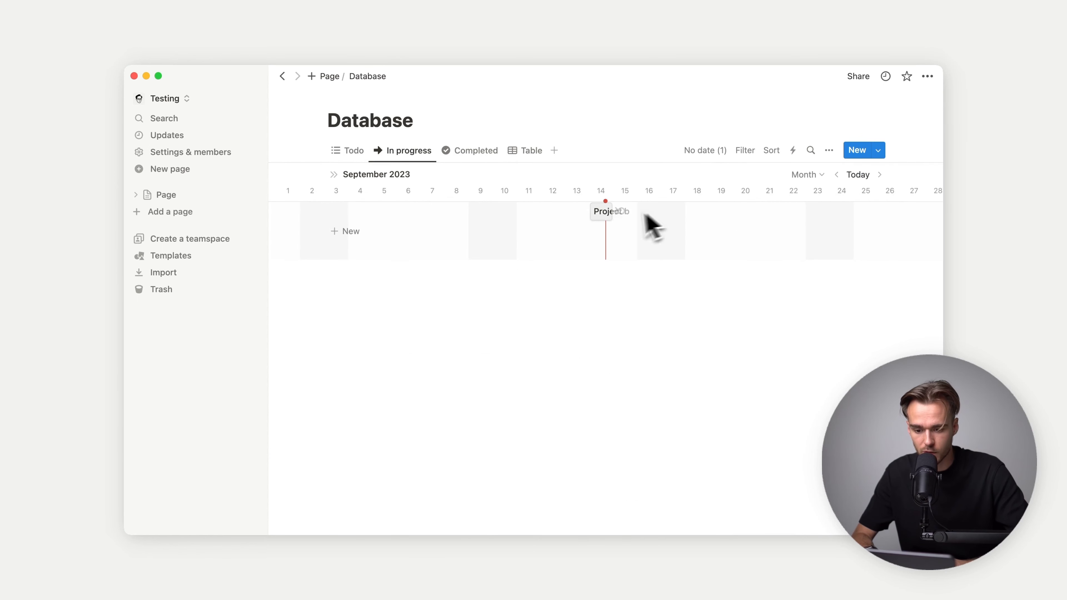
# Step: Extend Project b on the timeline through September 19, 2023, and widen the Date column in the Completed view
pyautogui.moveTo(611, 211); pyautogui.dragTo(732, 211)
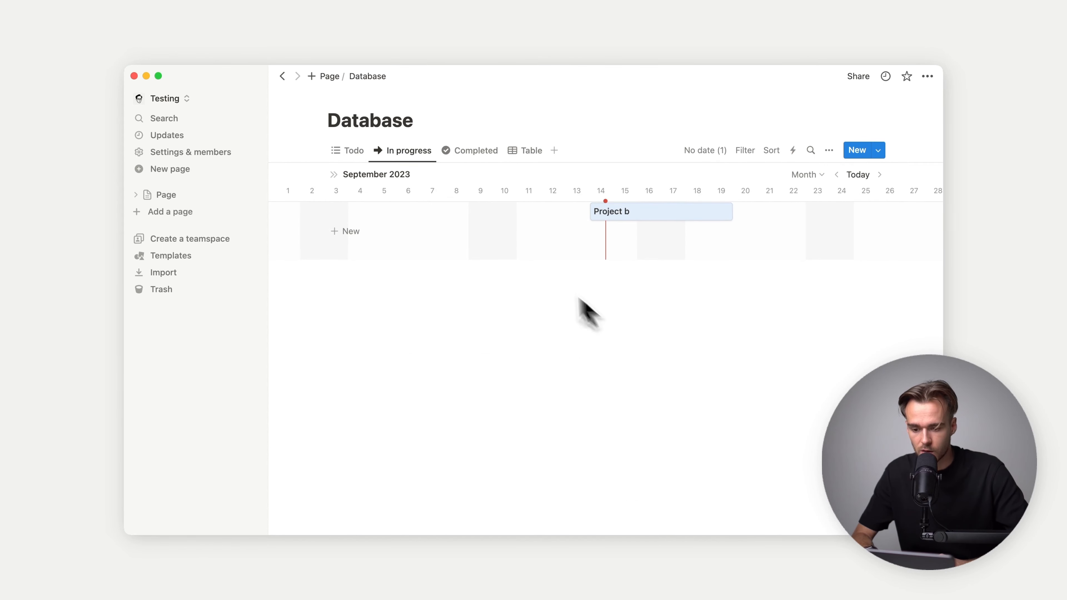
pyautogui.click(462, 153)
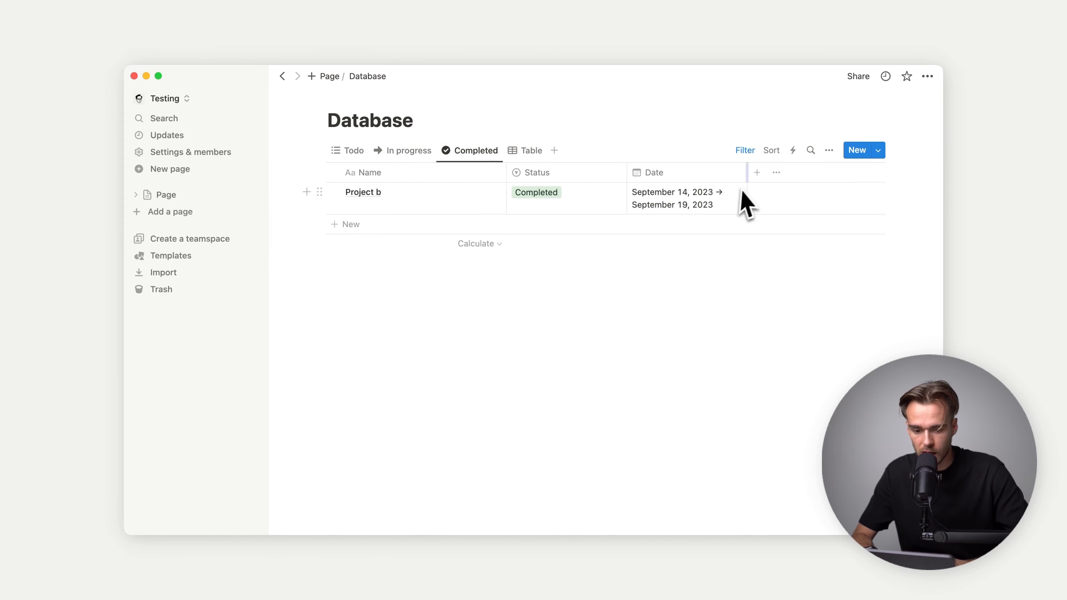
pyautogui.moveTo(748, 169); pyautogui.dragTo(823, 172)
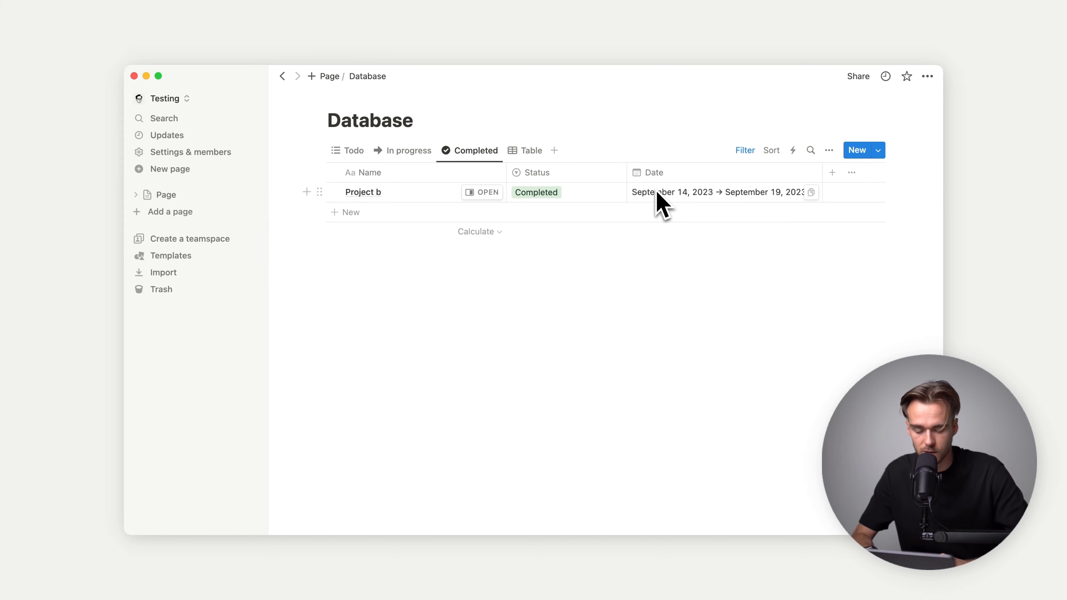
# Step: Look at the layout choices for the Completed view and close them without changing the layout
pyautogui.click(489, 152)
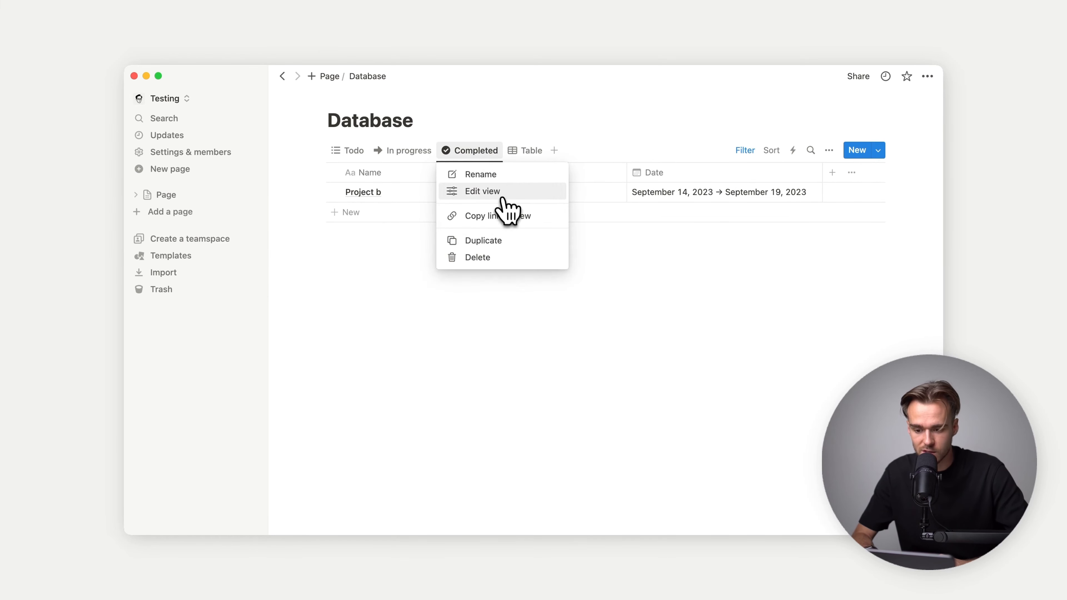
pyautogui.click(503, 190)
pyautogui.click(779, 223)
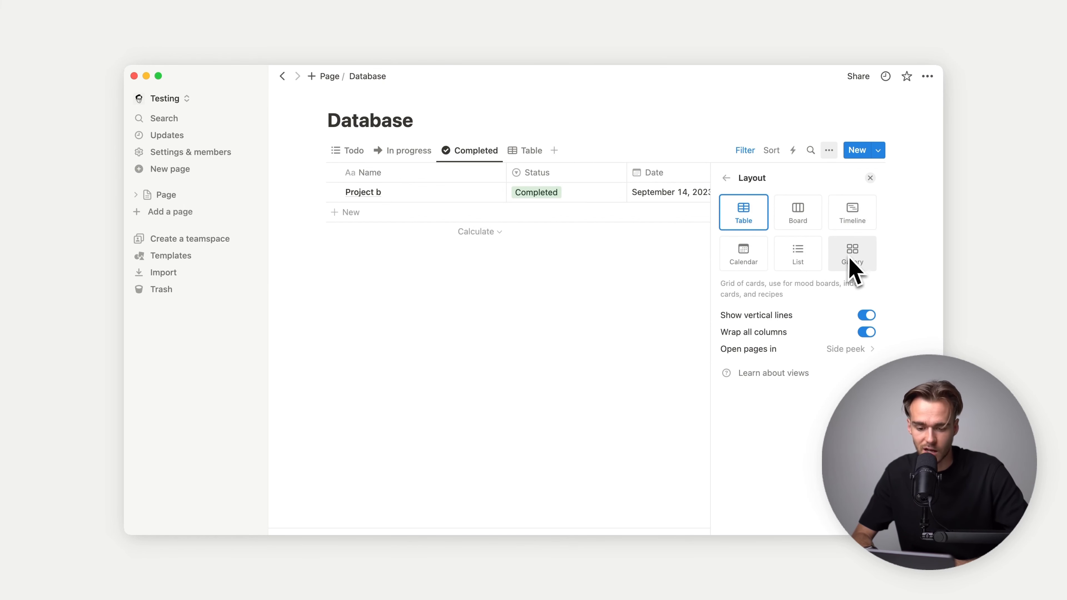
pyautogui.click(629, 310)
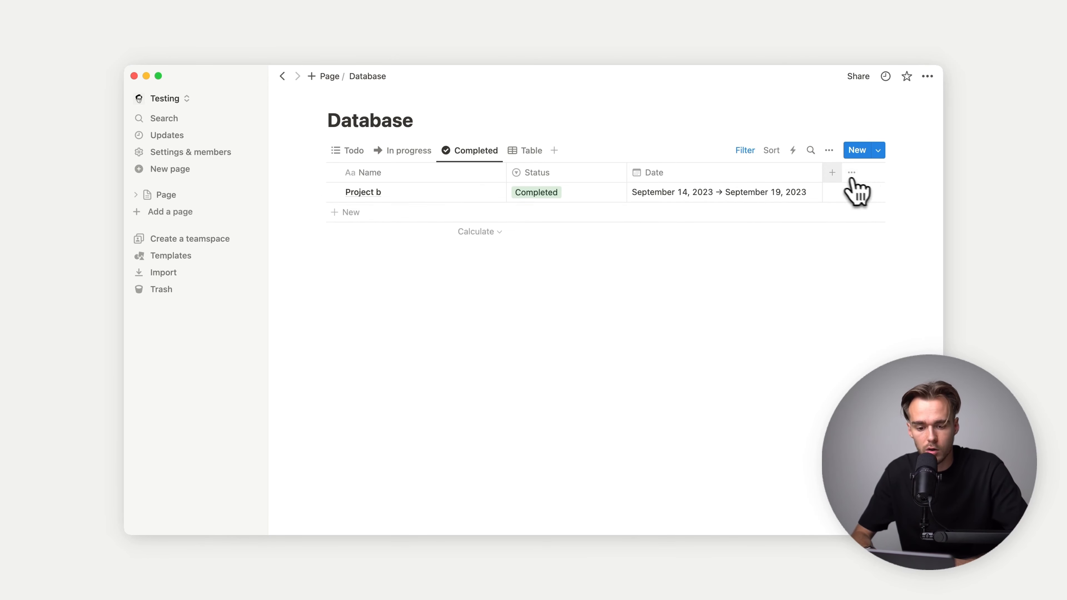
# Step: Look through the property types available for a new database property and close the list without adding one
pyautogui.click(832, 172)
pyautogui.scroll(-2, 840, 287)
pyautogui.scroll(-3, 840, 287)
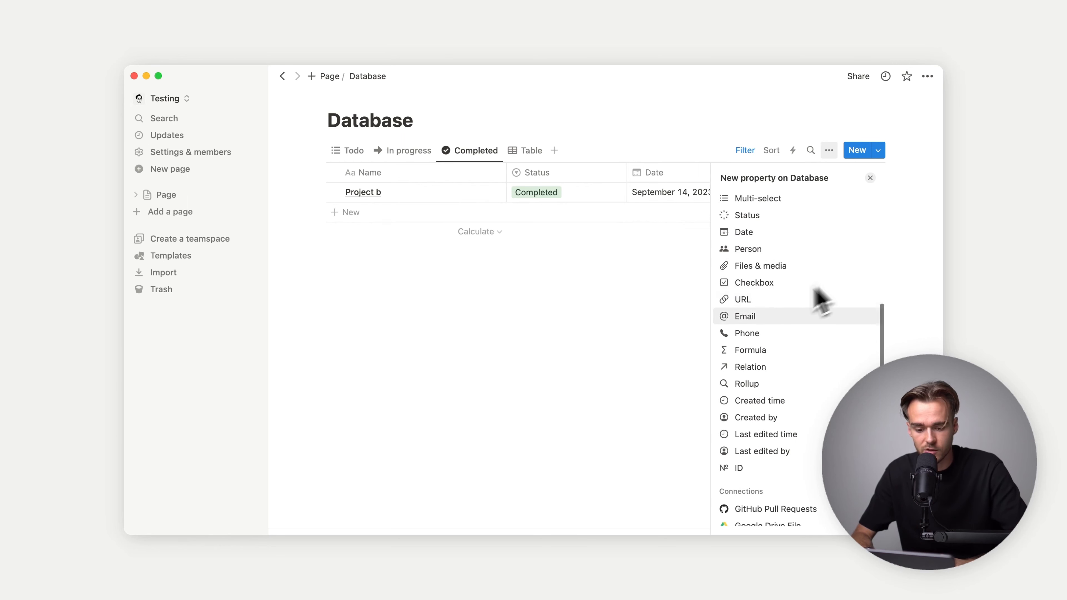
pyautogui.scroll(5, 768, 336)
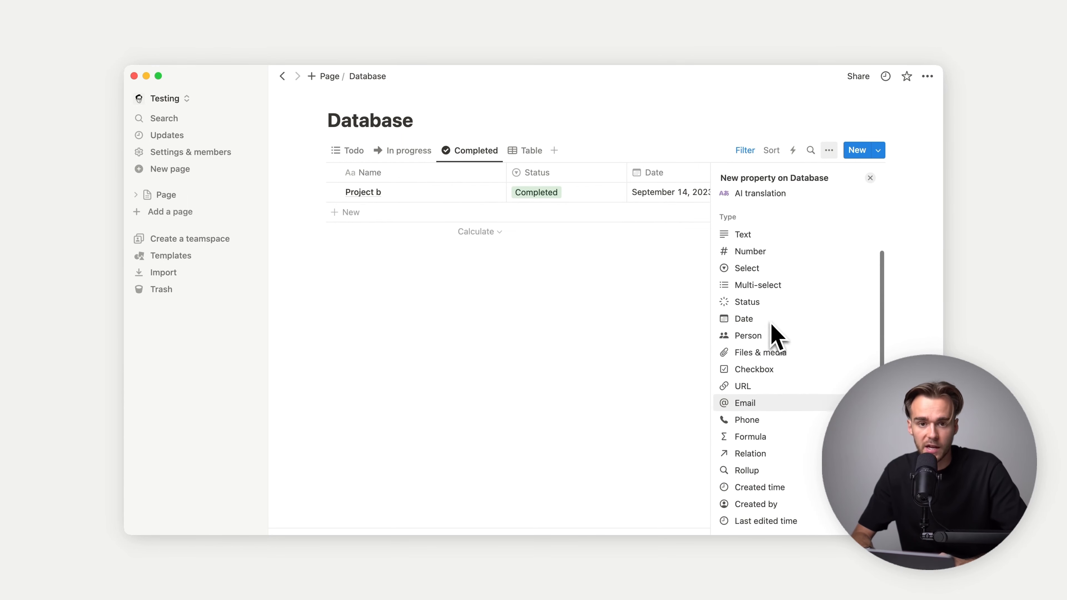
pyautogui.click(620, 327)
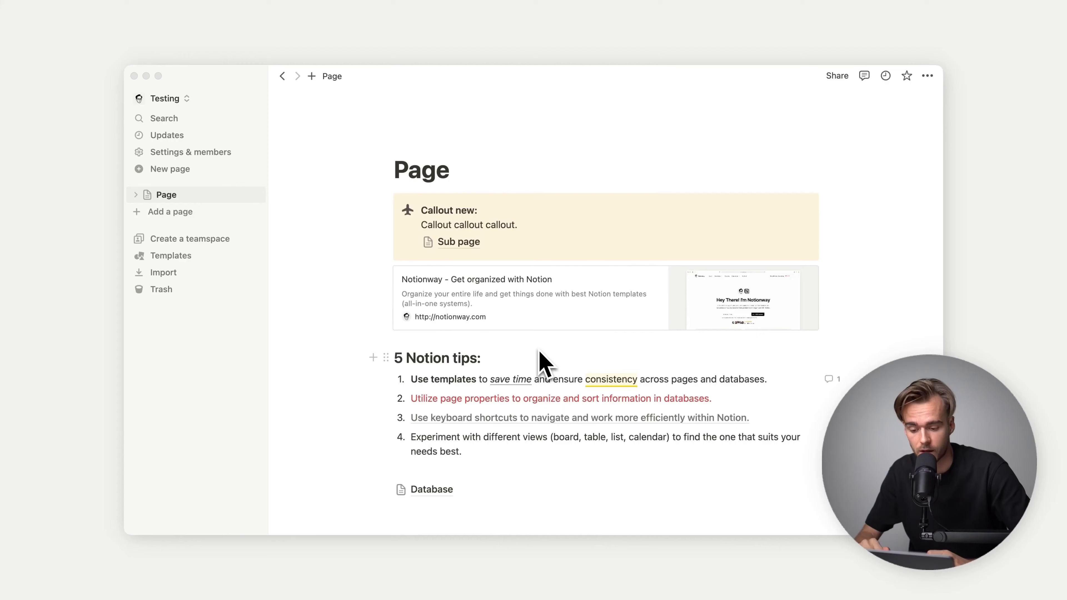
# Step: Insert a 2 columns block below the Database link on the page named Page
pyautogui.scroll(-2, 542, 363)
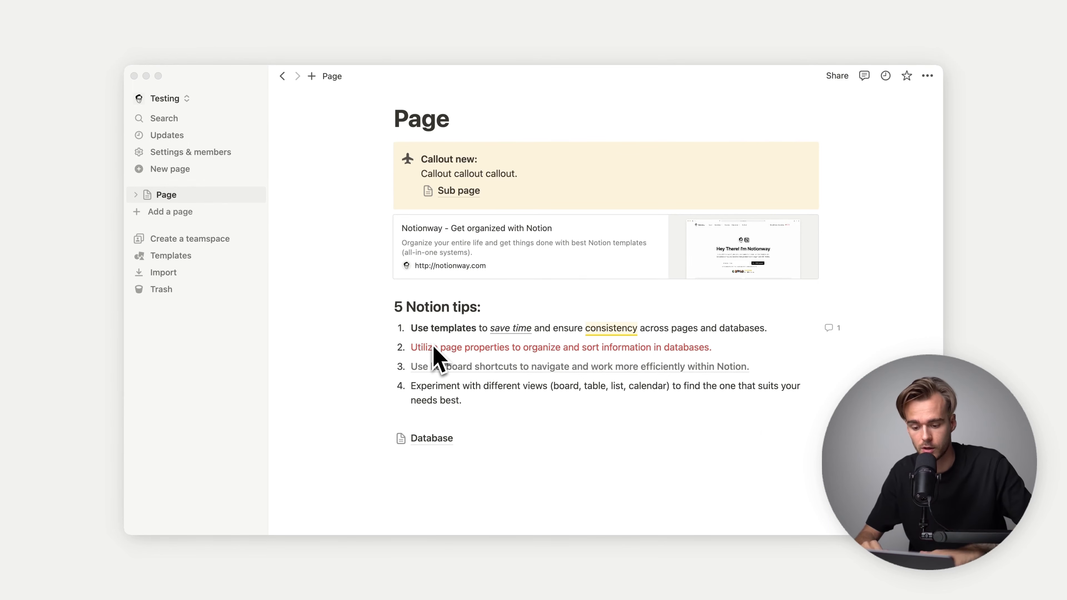
pyautogui.scroll(-2, 435, 436)
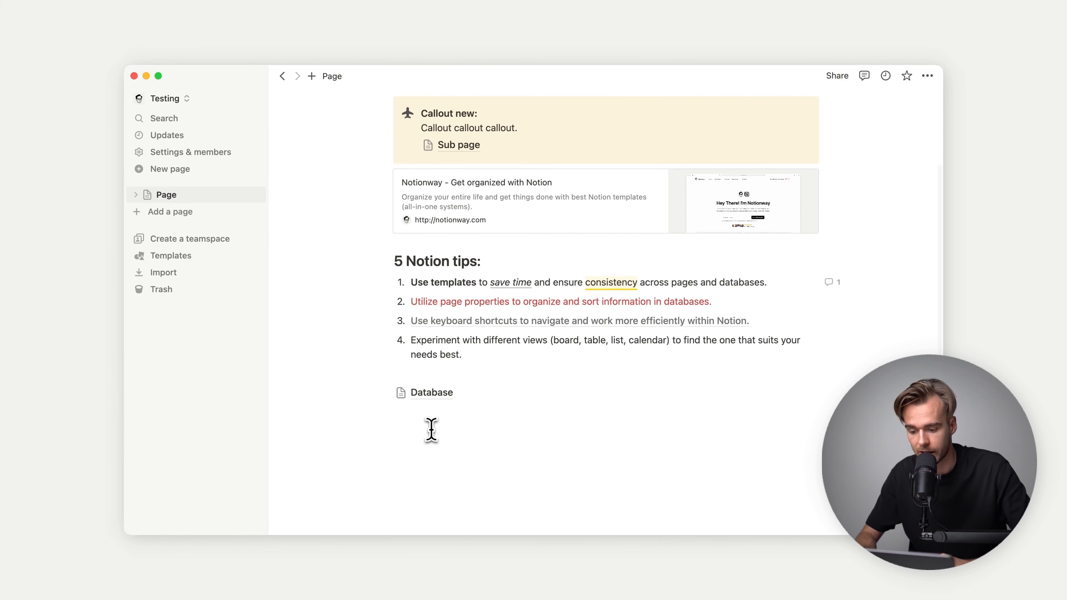
pyautogui.click(431, 430)
pyautogui.click(373, 412)
pyautogui.scroll(-10, 503, 378)
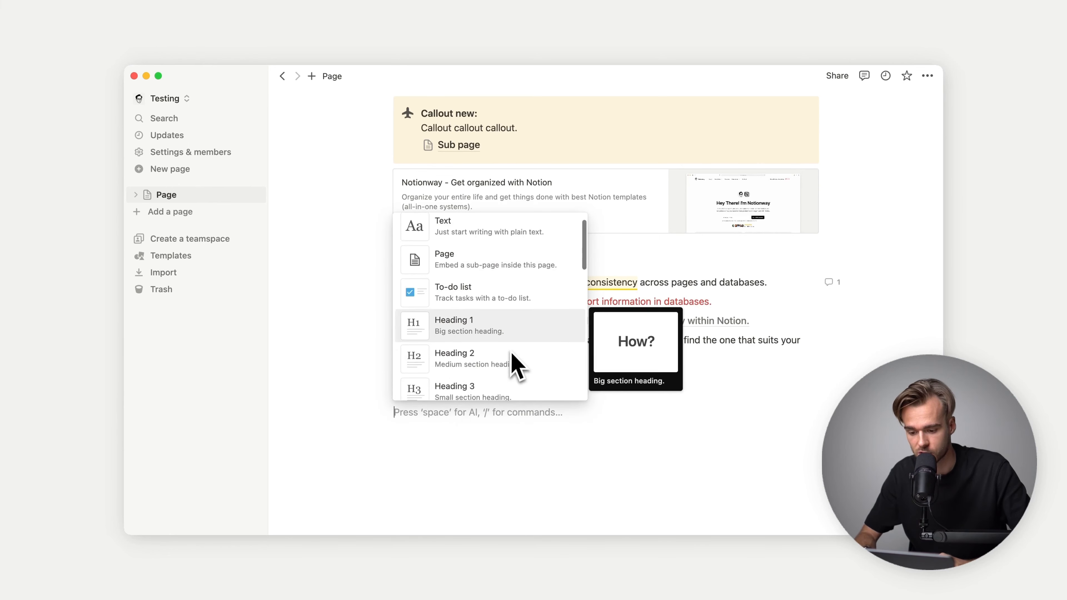
pyautogui.scroll(-15, 516, 362)
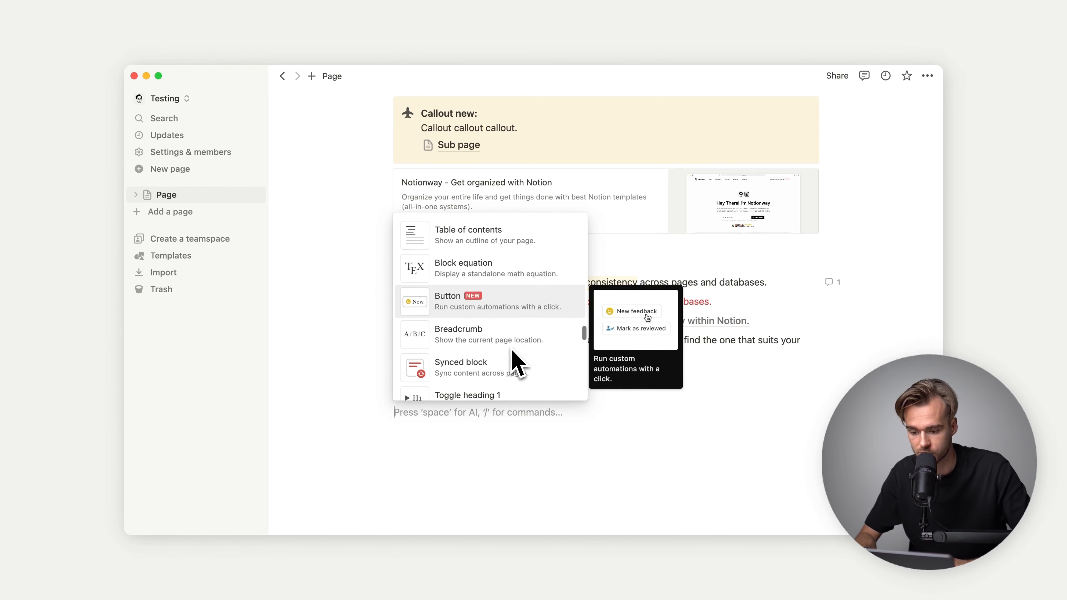
pyautogui.scroll(-3, 517, 362)
pyautogui.write('col')
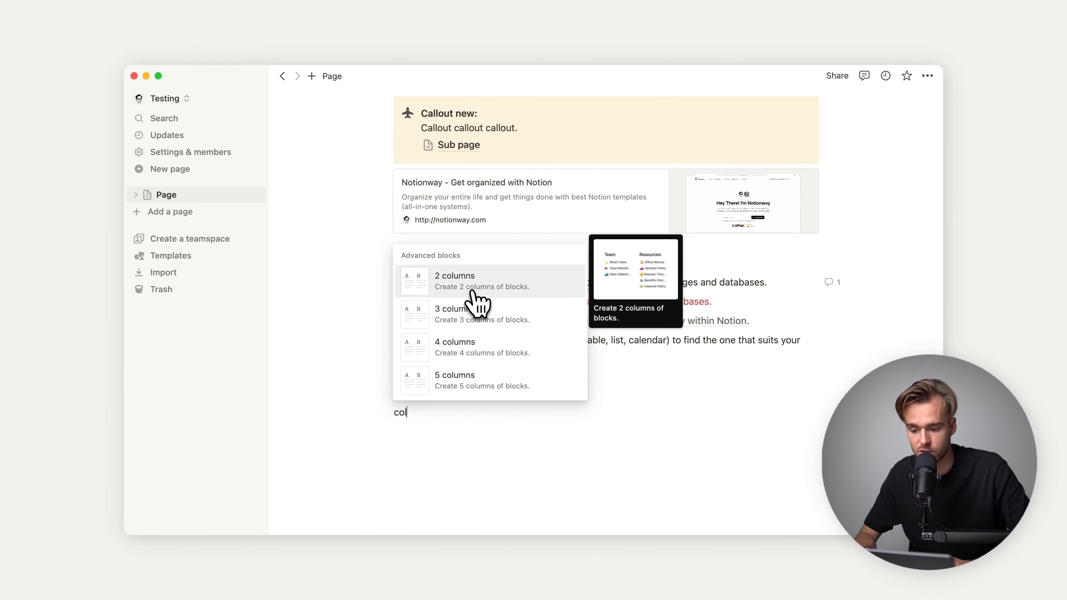
pyautogui.click(463, 290)
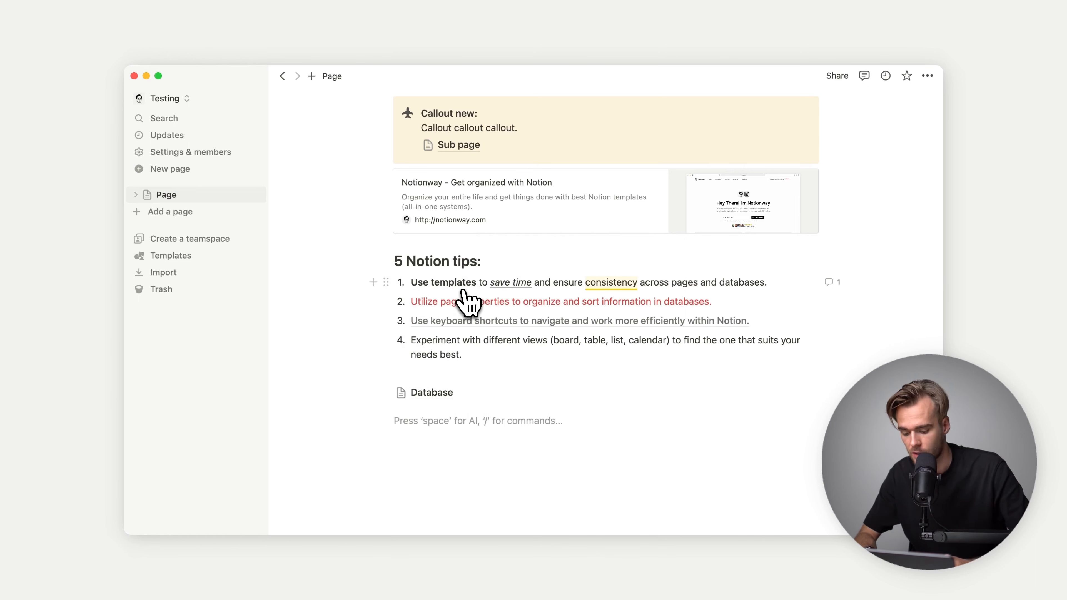
# Step: Enter First in the first column and Second in the second column
pyautogui.write('First')
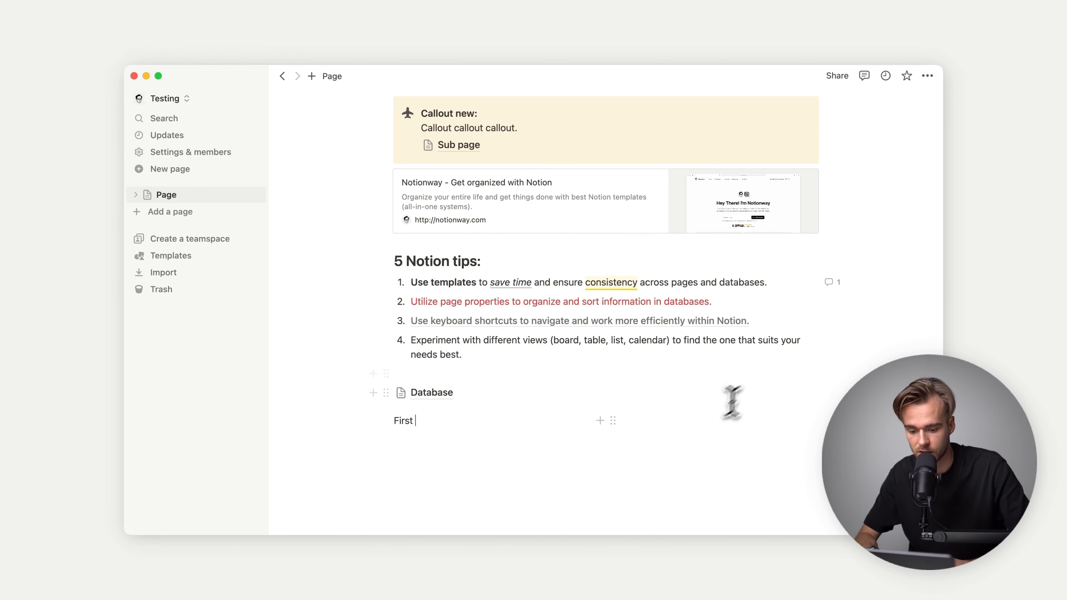
pyautogui.click(690, 423)
pyautogui.write('Second')
# Step: Move the Database link below Second and place a divider under each of the two column titles
pyautogui.scroll(-2, 691, 428)
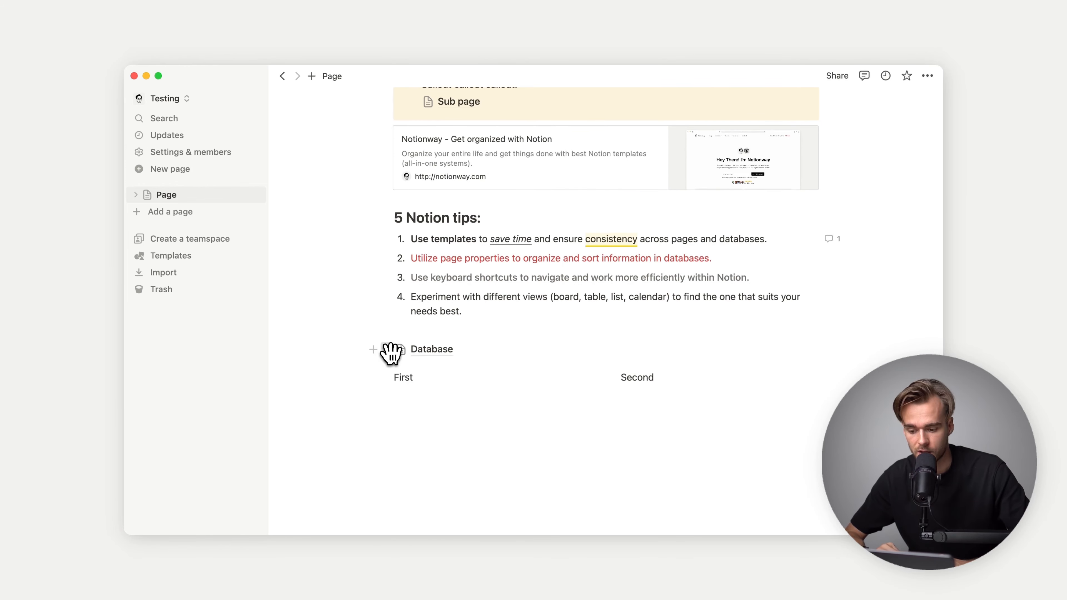
pyautogui.moveTo(390, 352); pyautogui.dragTo(632, 385)
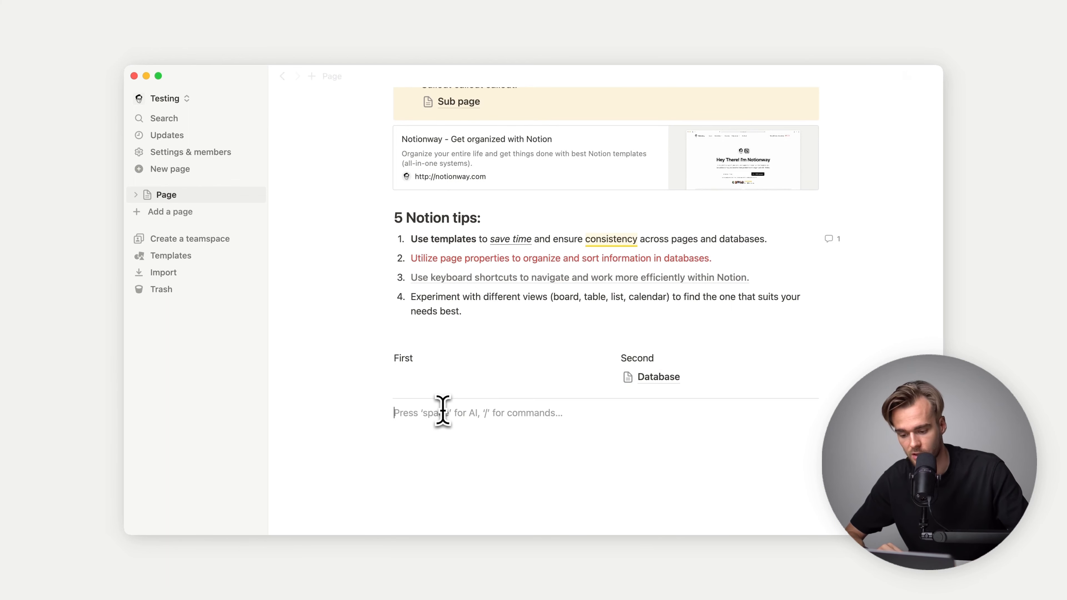
pyautogui.moveTo(386, 404); pyautogui.dragTo(637, 339)
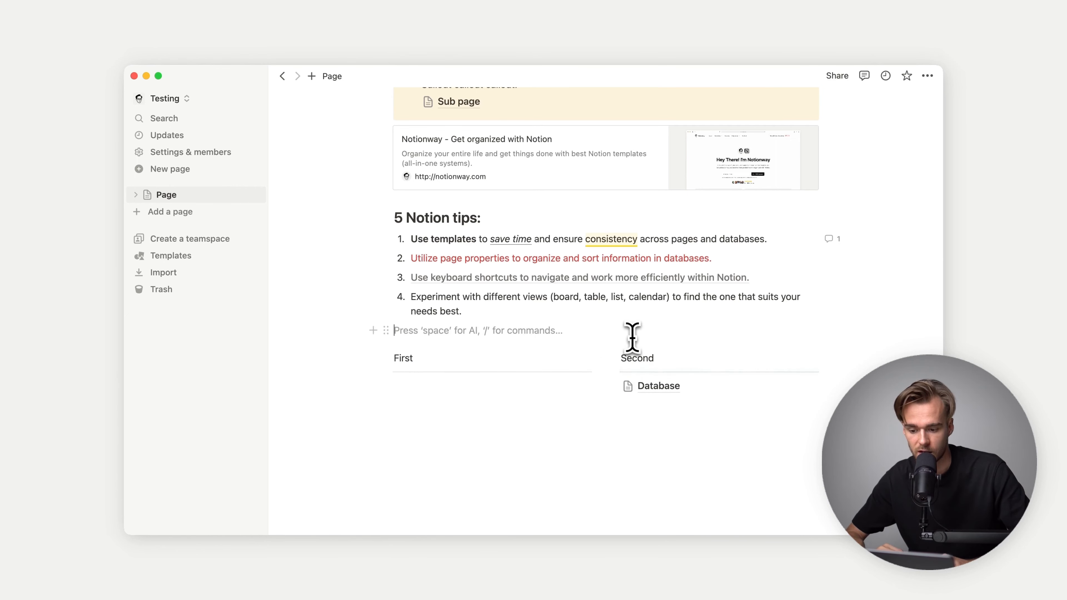
pyautogui.scroll(3, 630, 336)
pyautogui.scroll(-3, 552, 298)
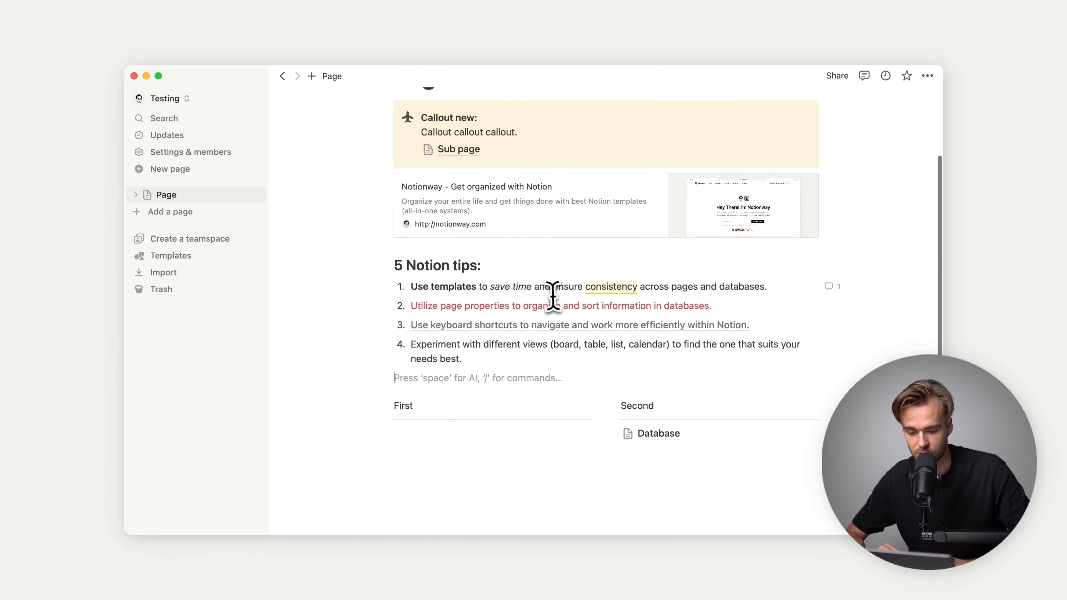
pyautogui.click(497, 196)
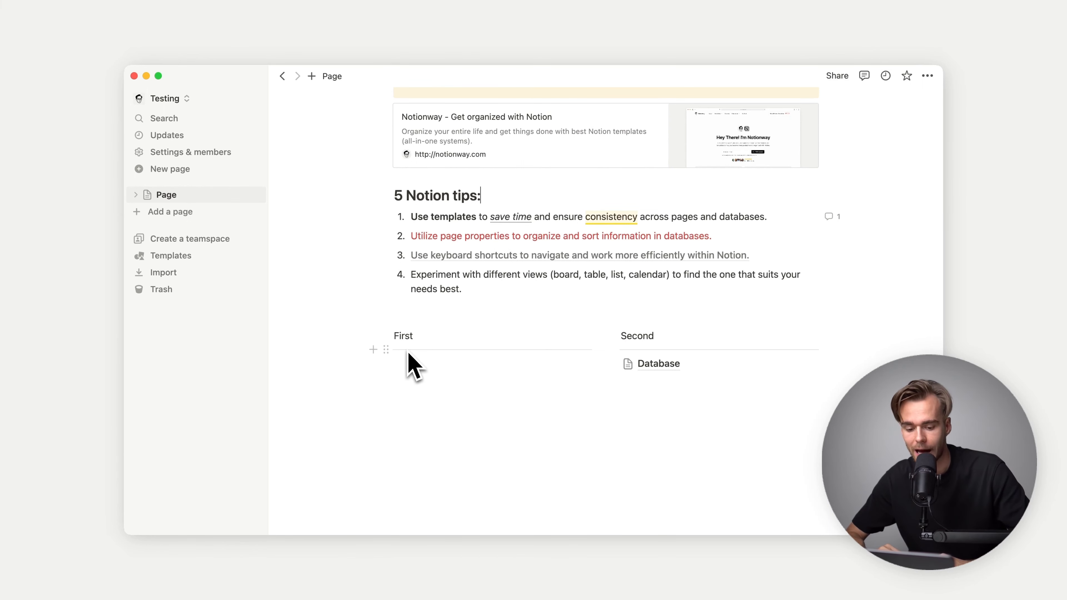
pyautogui.click(439, 424)
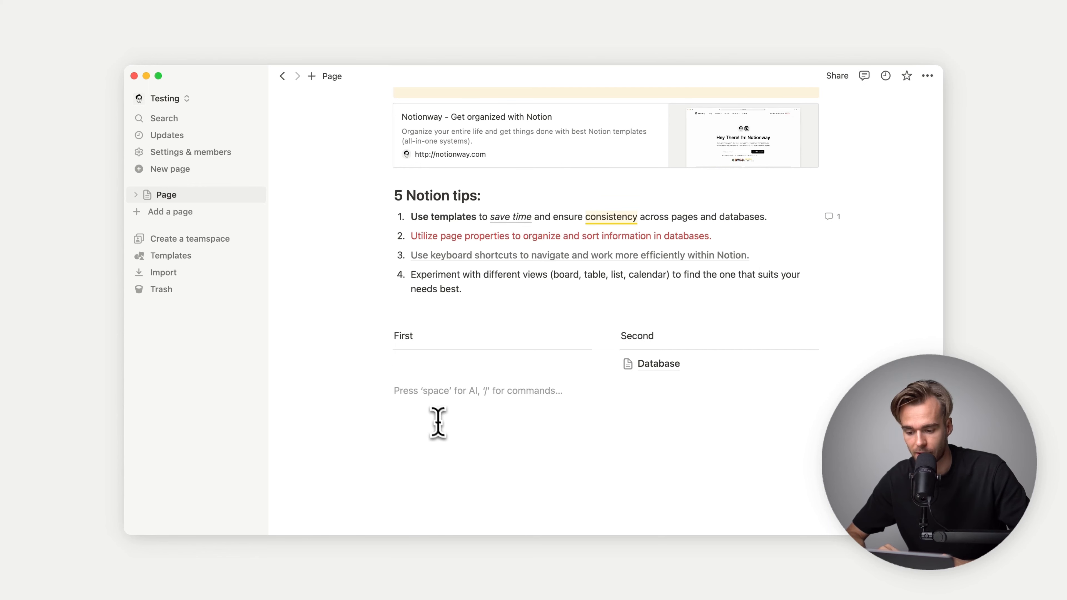
# Step: Duplicate the First text block and place the copy before the existing columns as a new third column
pyautogui.click(386, 335)
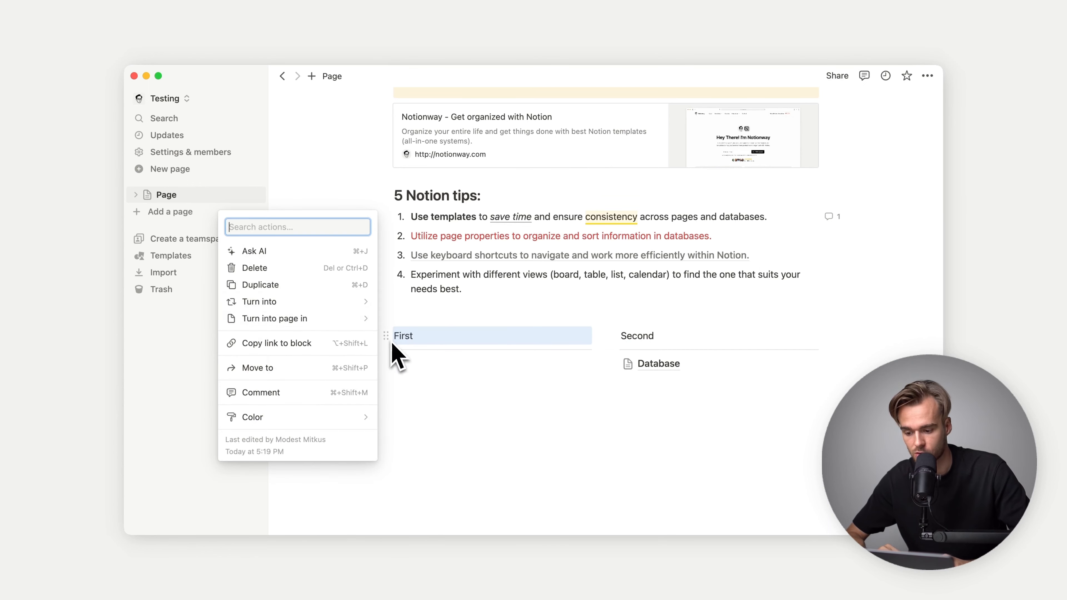
pyautogui.click(305, 285)
pyautogui.click(428, 313)
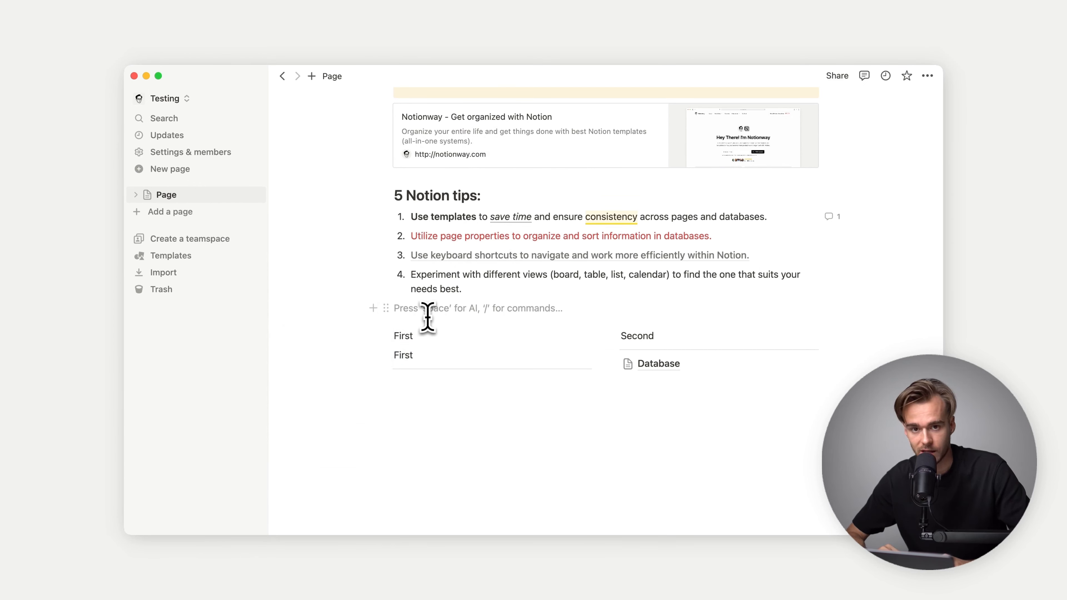
pyautogui.moveTo(383, 353); pyautogui.dragTo(369, 334)
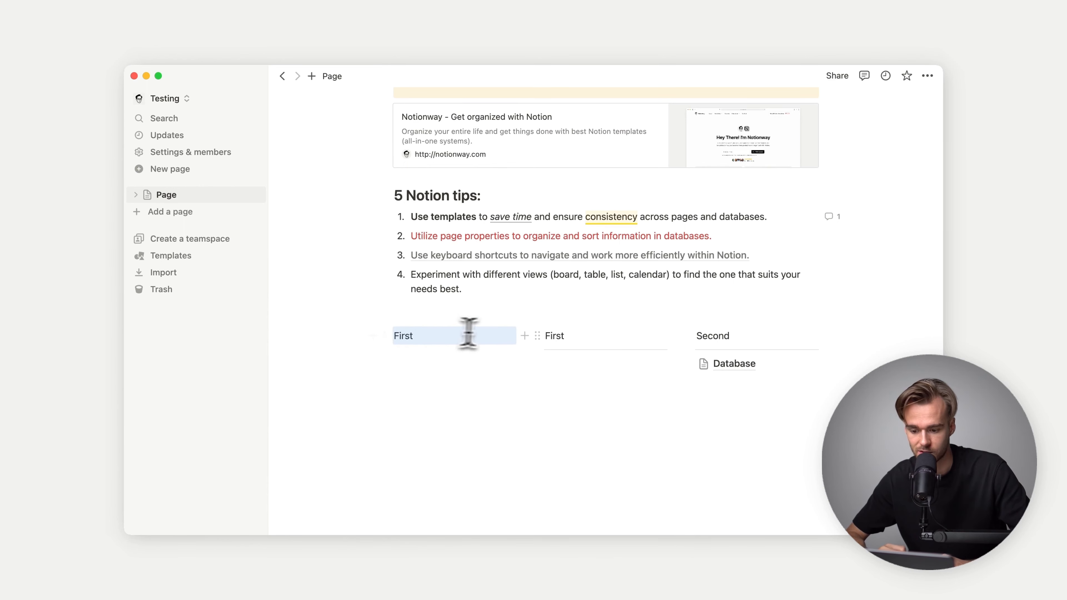
pyautogui.click(504, 315)
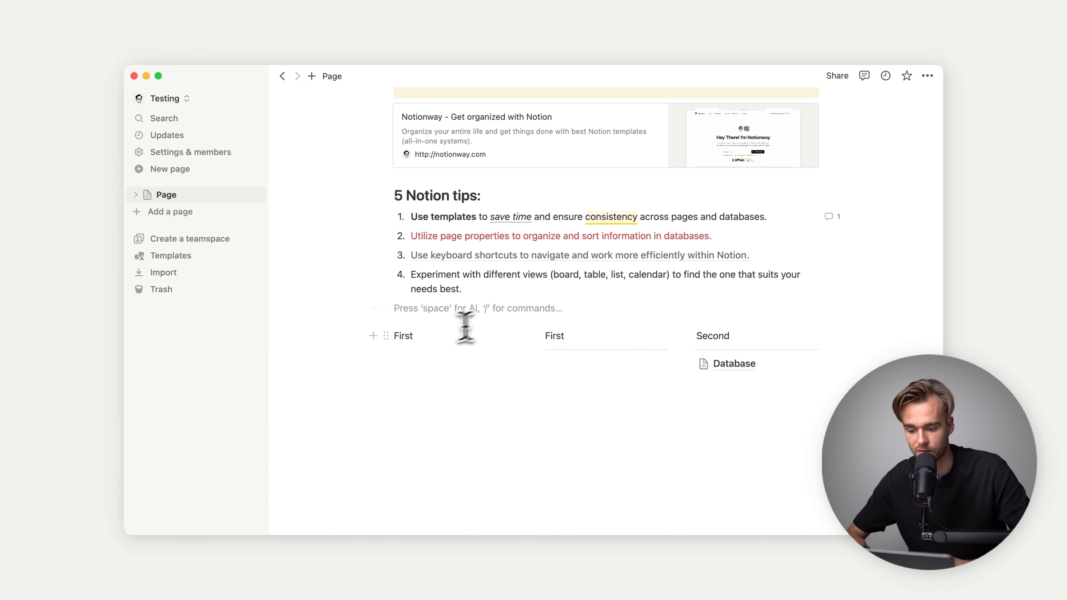
# Step: Retitle the middle column Second and the last column Third
pyautogui.doubleClick(553, 335)
pyautogui.write('Second')
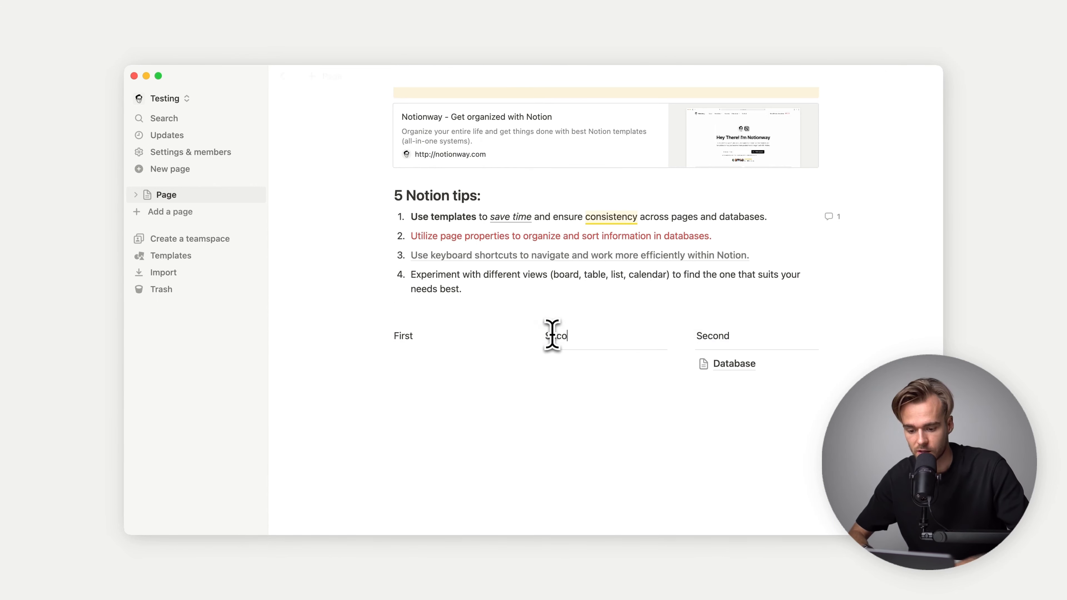
pyautogui.doubleClick(706, 336)
pyautogui.write('Third')
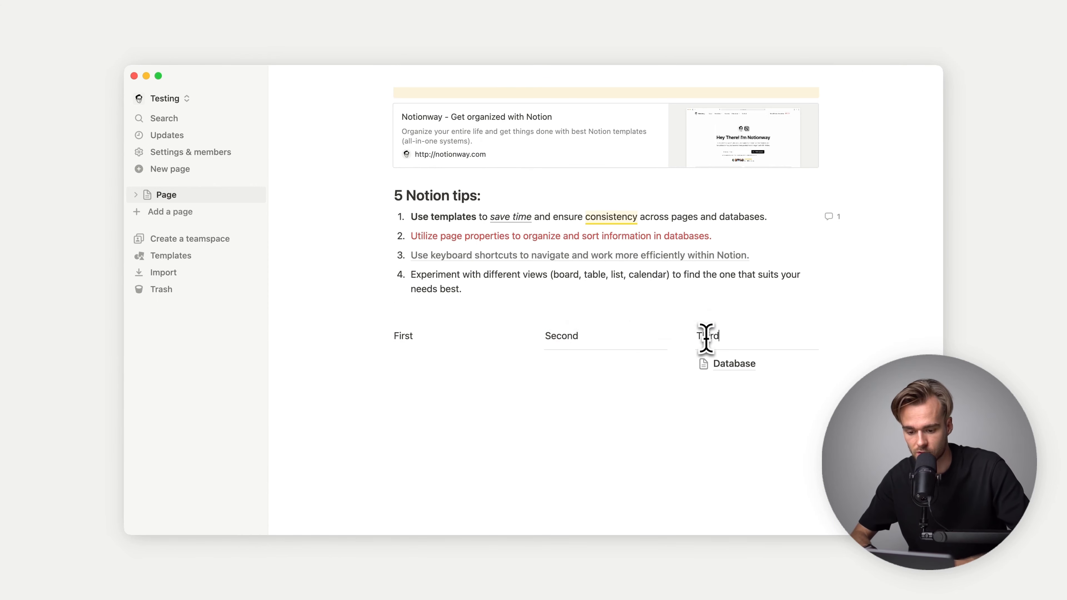
# Step: Copy the divider from the Second column and paste it under the First title
pyautogui.click(608, 350)
pyautogui.click(429, 347)
pyautogui.press('super+v')
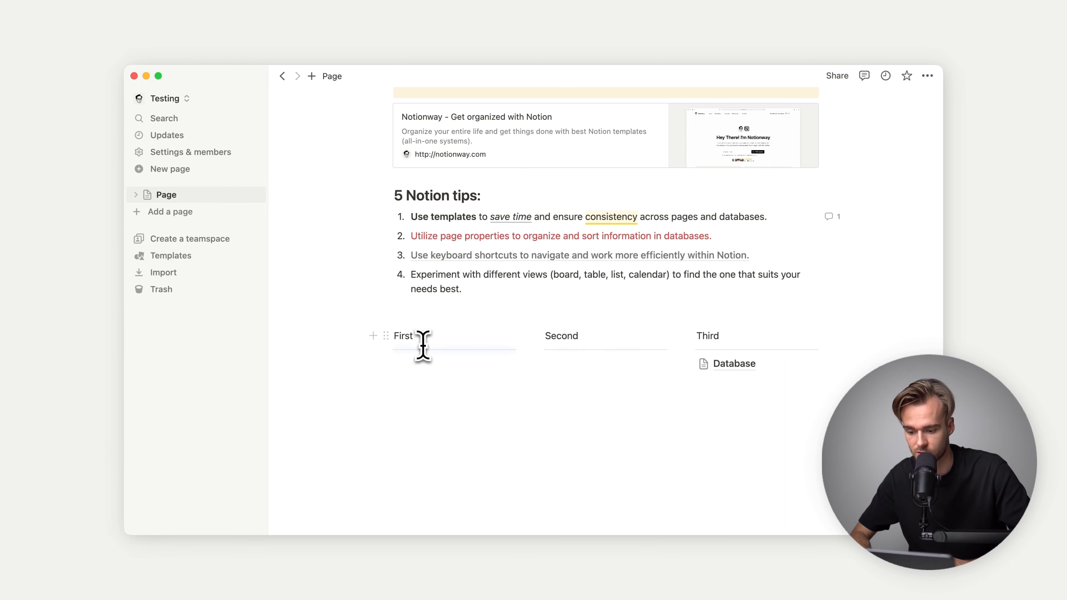
pyautogui.click(477, 313)
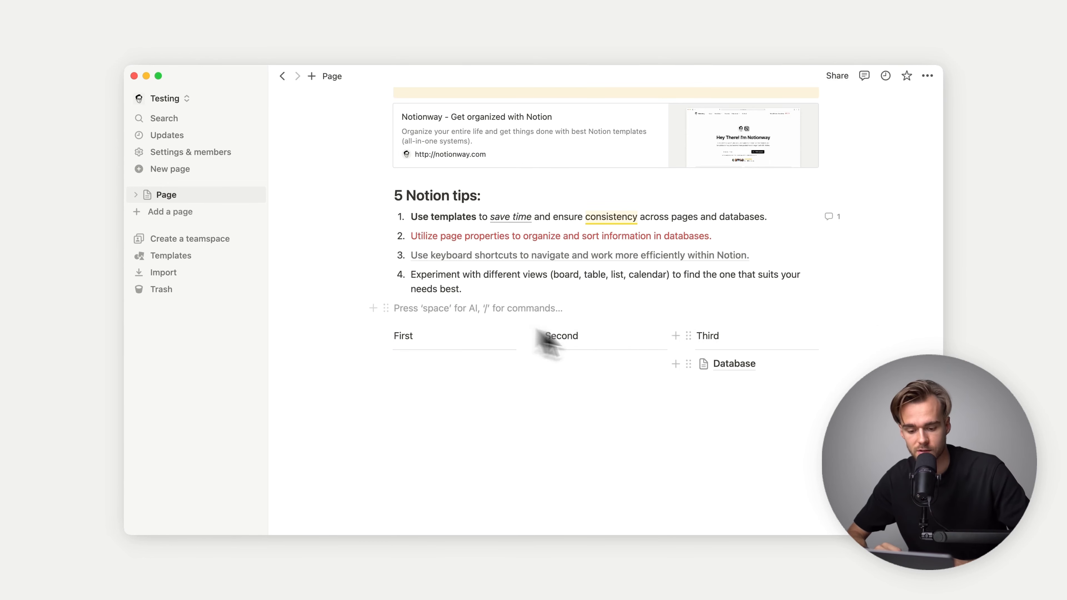
# Step: Duplicate the Database link and place the copies under First and Second, keeping the original under Third
pyautogui.click(687, 364)
pyautogui.moveTo(688, 365); pyautogui.dragTo(448, 357)
pyautogui.press('super+d')
pyautogui.press('super+d')
pyautogui.click(581, 310)
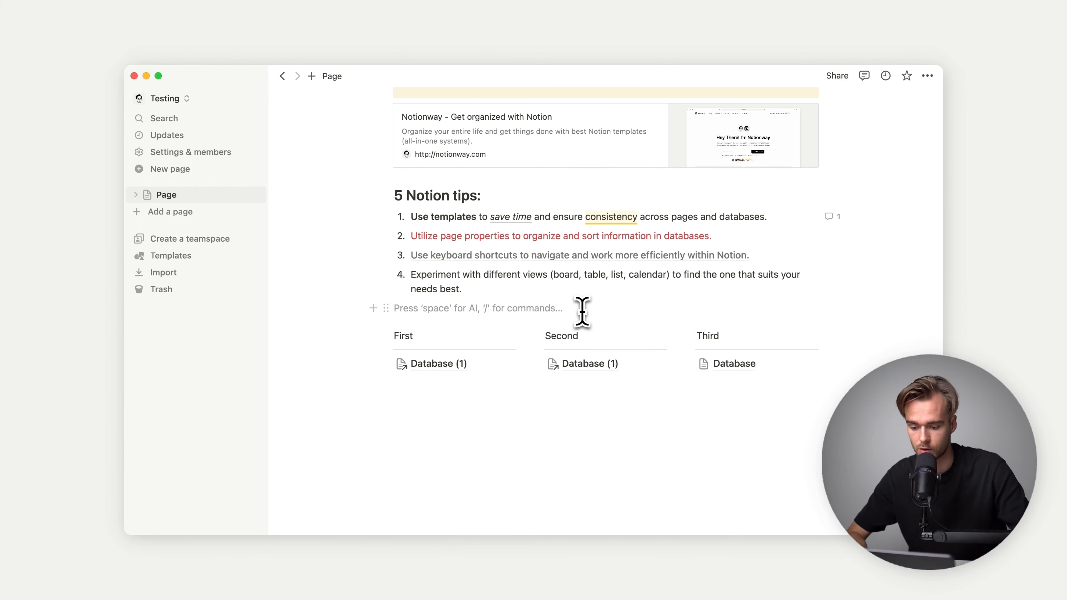
# Step: Remove the empty line above the columns and delete the First, Second and Third titles together with their dividers
pyautogui.press('BackSpace')
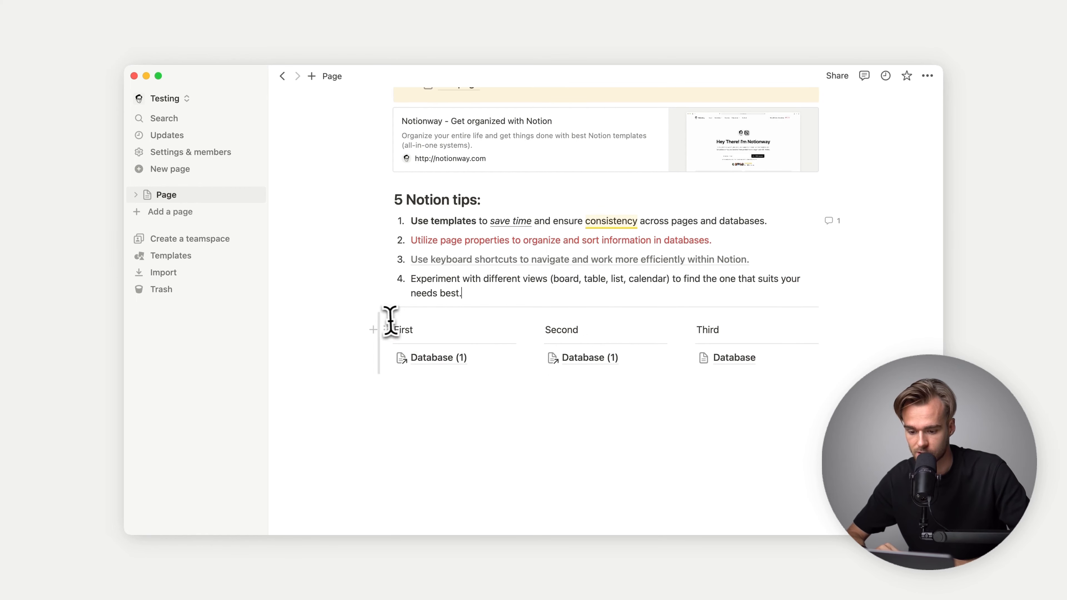
pyautogui.moveTo(334, 345); pyautogui.dragTo(775, 321)
pyautogui.press('BackSpace')
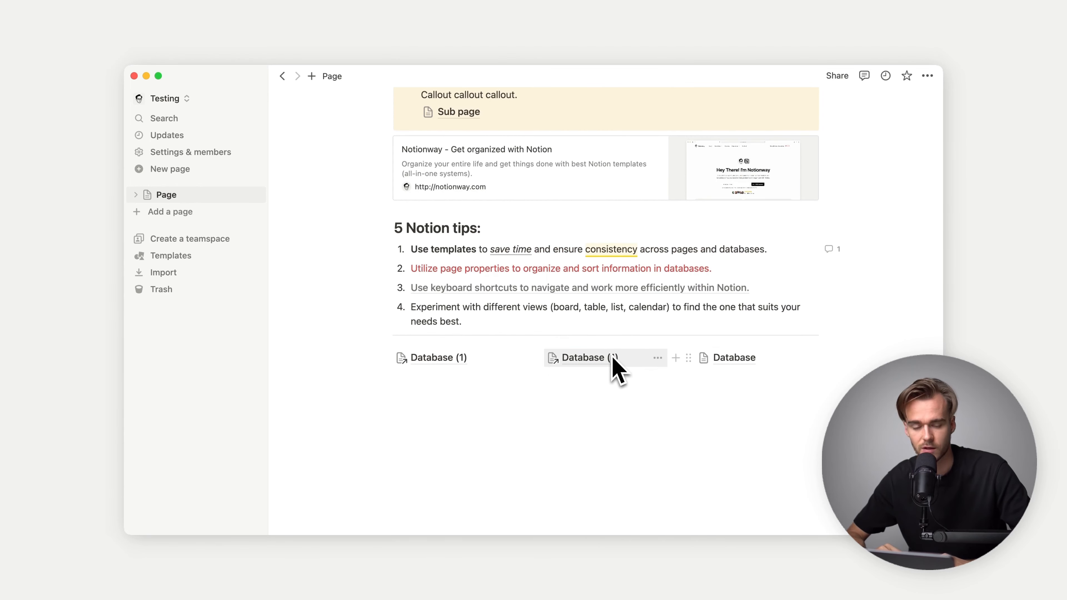
# Step: Try the Serif and Mono font styles on the page and return it to Default
pyautogui.scroll(3, 614, 367)
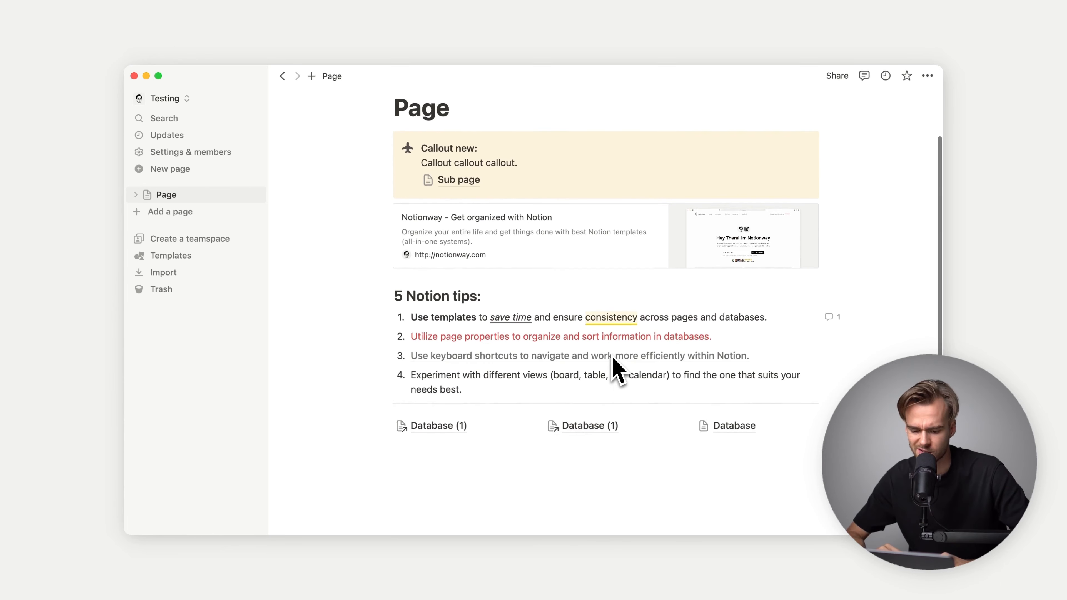
pyautogui.scroll(-2, 613, 367)
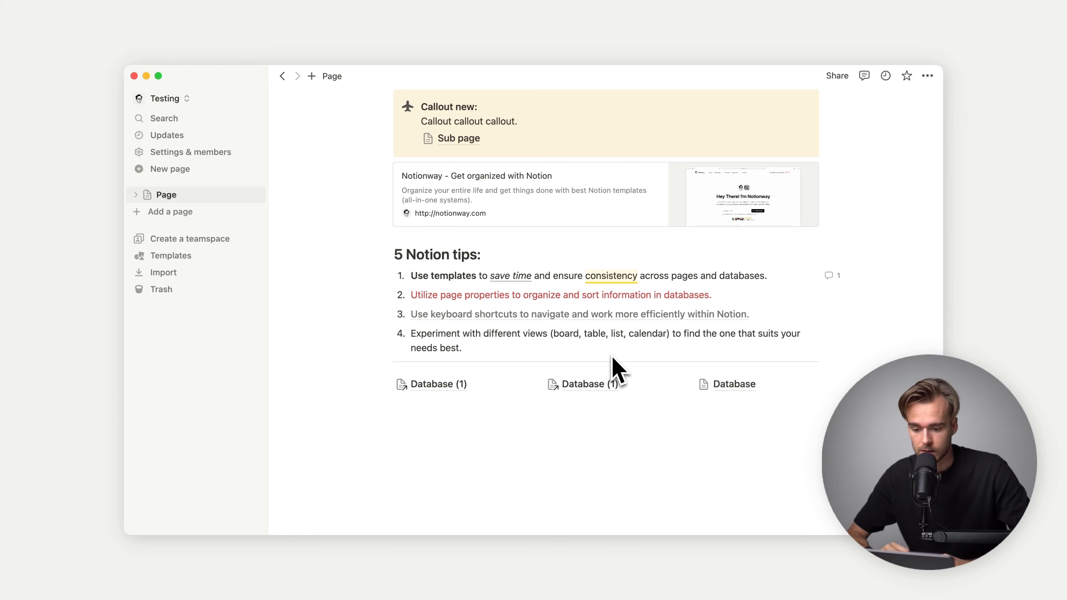
pyautogui.scroll(3, 618, 370)
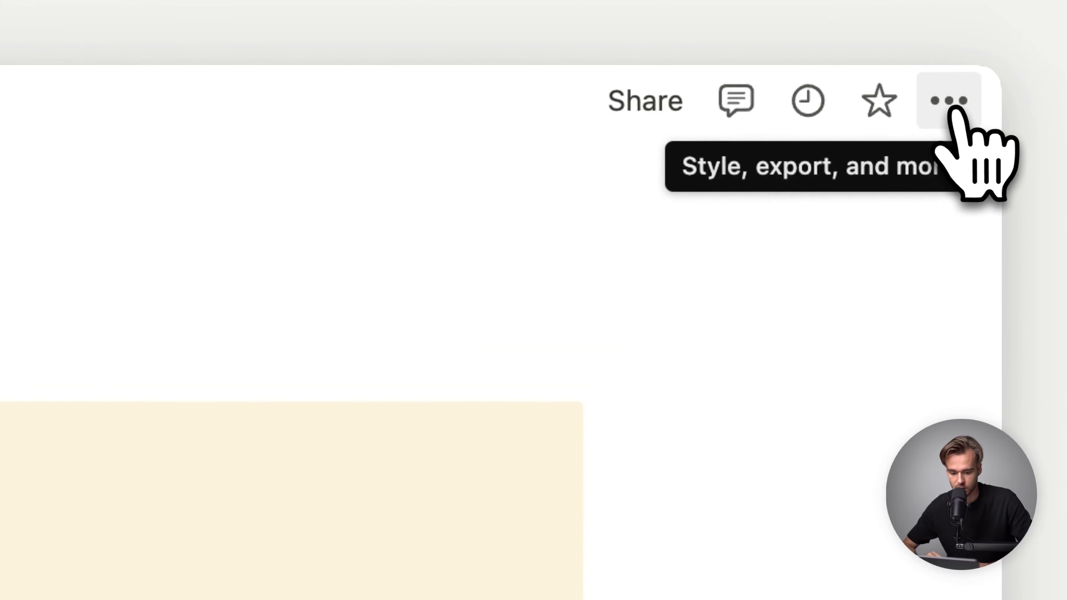
pyautogui.click(947, 101)
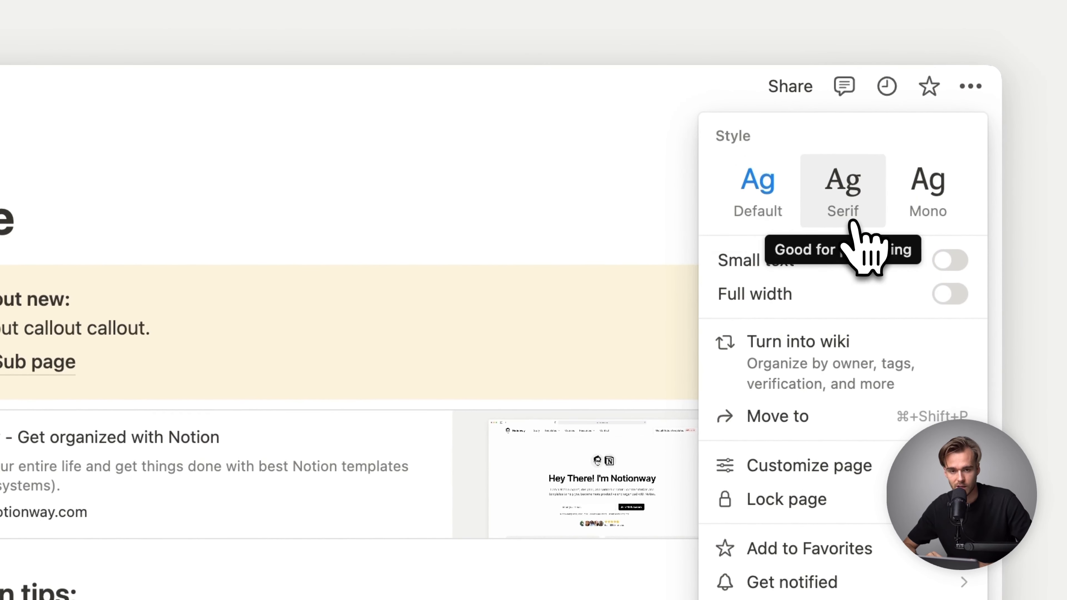
pyautogui.click(844, 215)
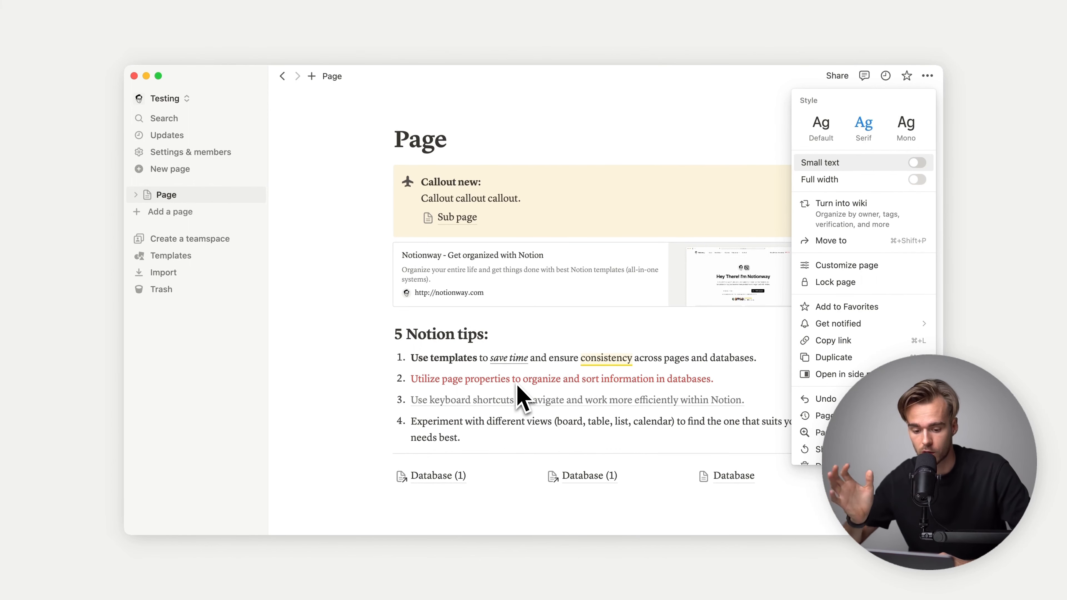
pyautogui.click(908, 134)
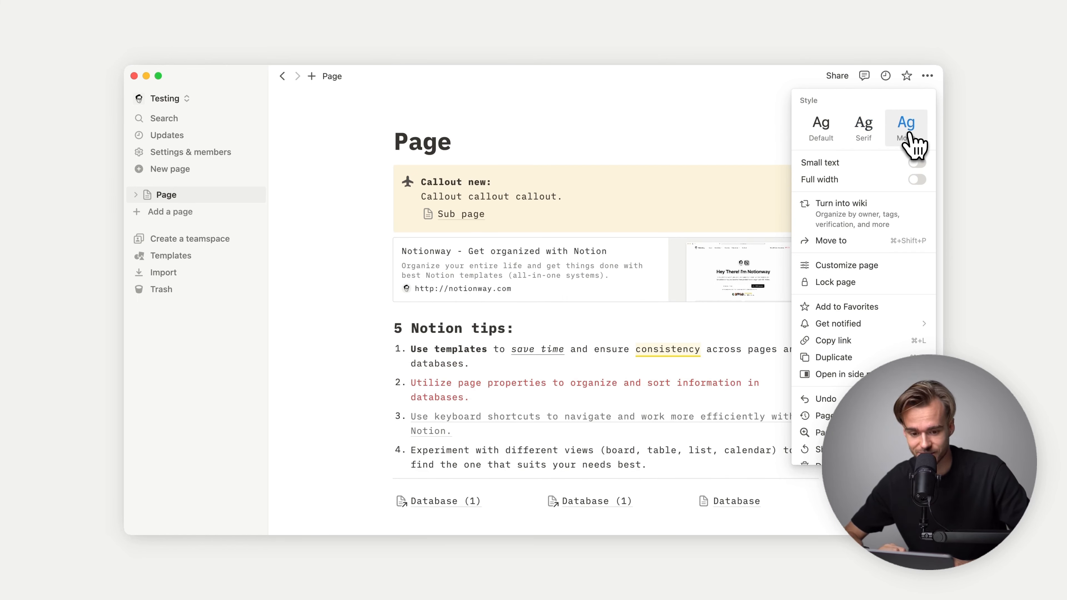
pyautogui.click(865, 130)
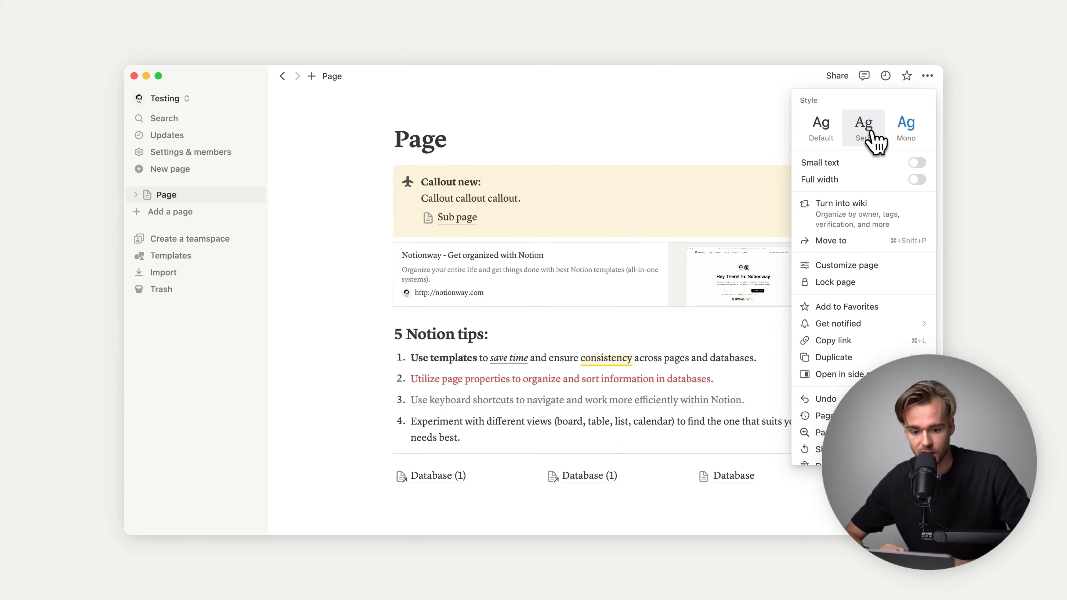
pyautogui.click(835, 132)
pyautogui.click(861, 134)
pyautogui.click(836, 134)
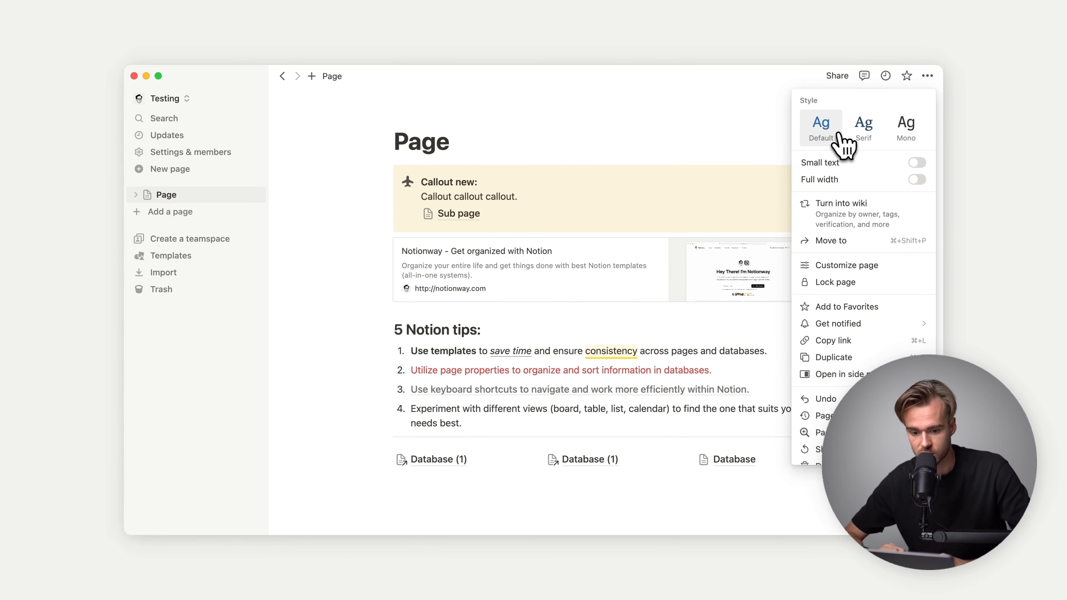
pyautogui.click(868, 145)
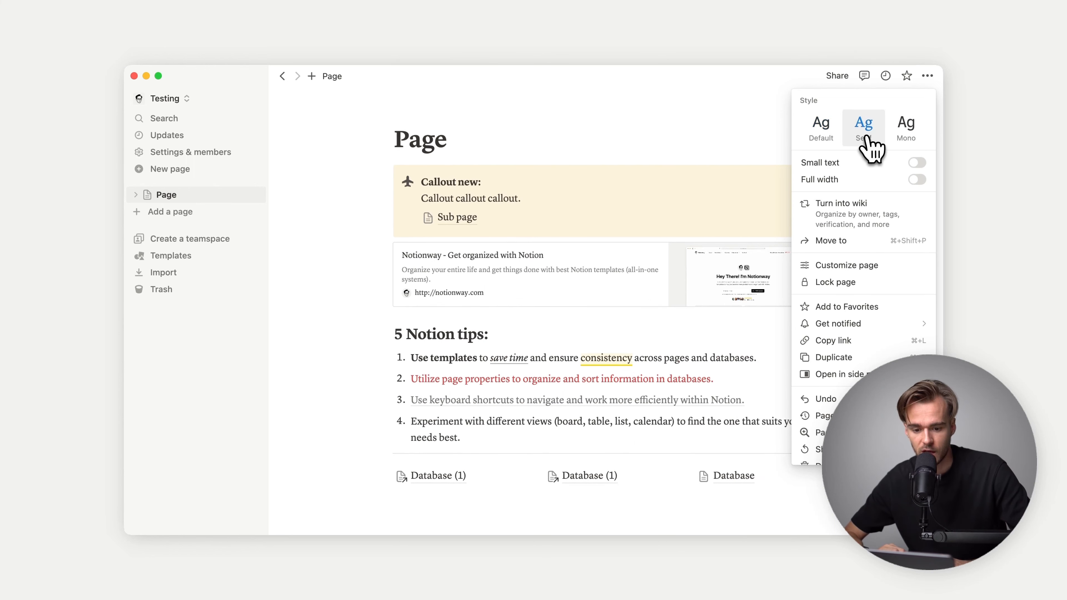
pyautogui.click(830, 133)
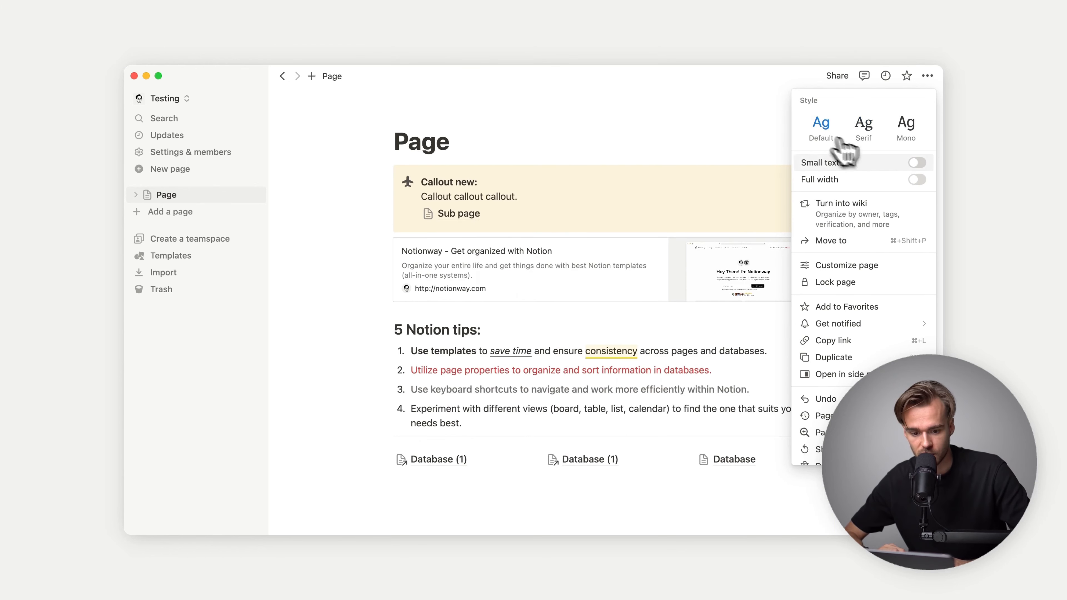
# Step: Try the Small text option on the page and switch it back off
pyautogui.click(917, 163)
pyautogui.click(919, 163)
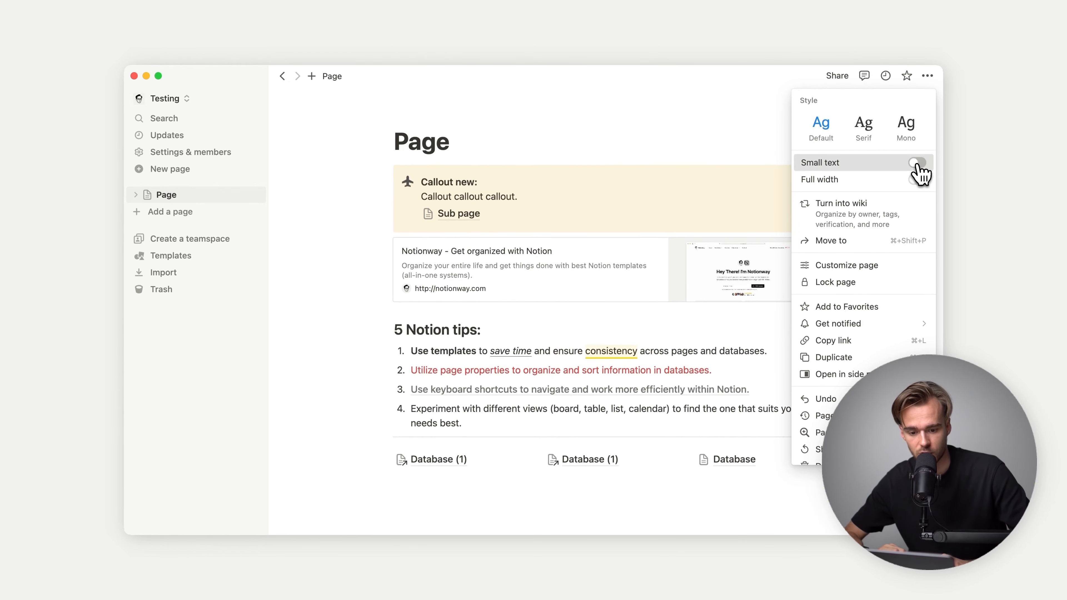
pyautogui.click(917, 164)
pyautogui.click(919, 164)
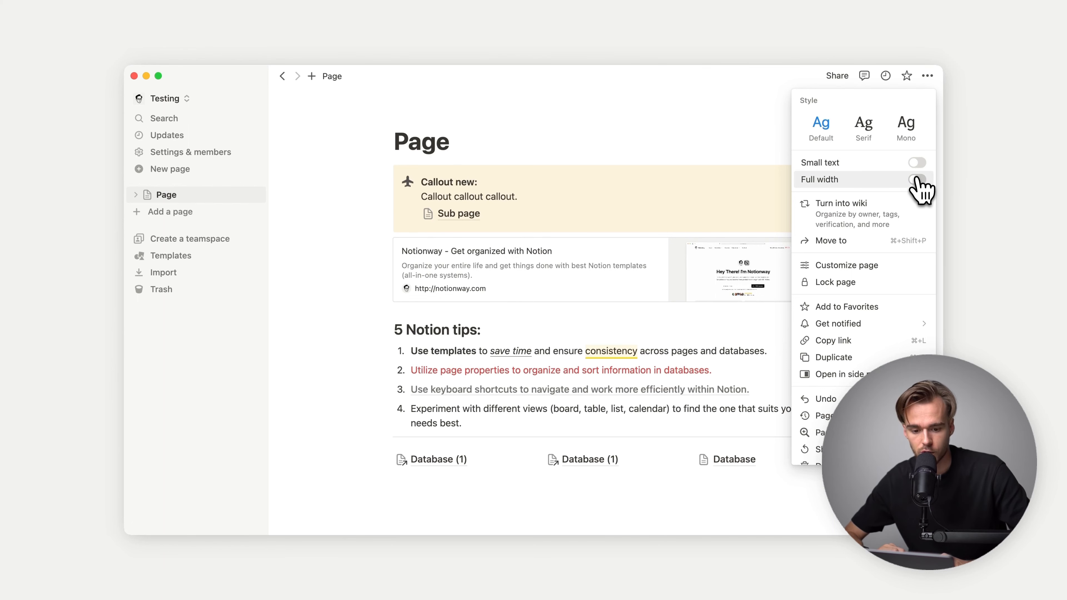
# Step: Compare the page layout with Full width on and off, leaving Full width turned on
pyautogui.click(917, 180)
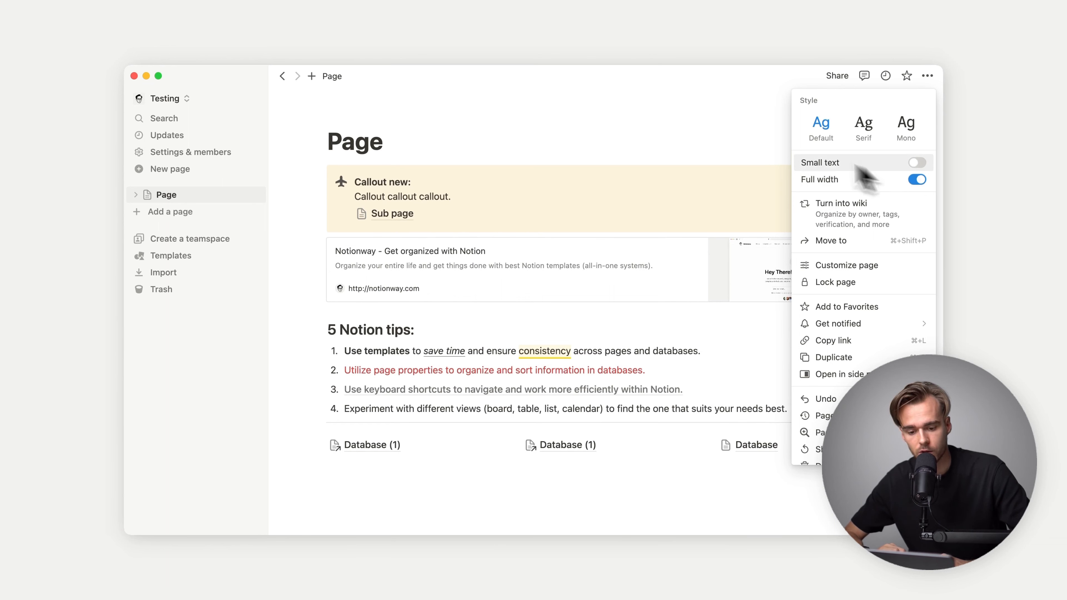
pyautogui.click(739, 142)
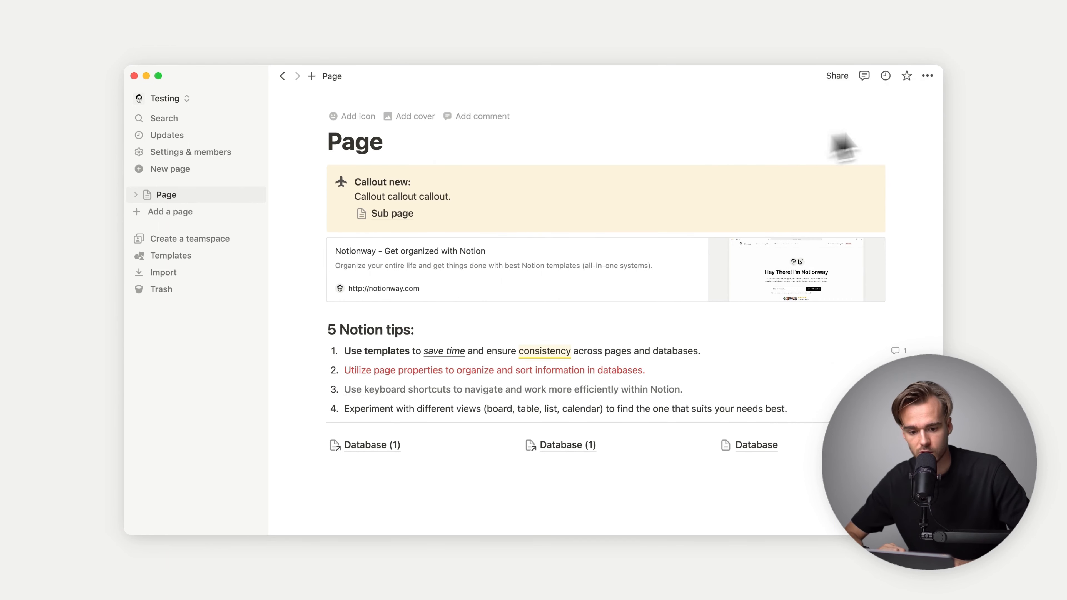
pyautogui.click(927, 76)
pyautogui.click(917, 179)
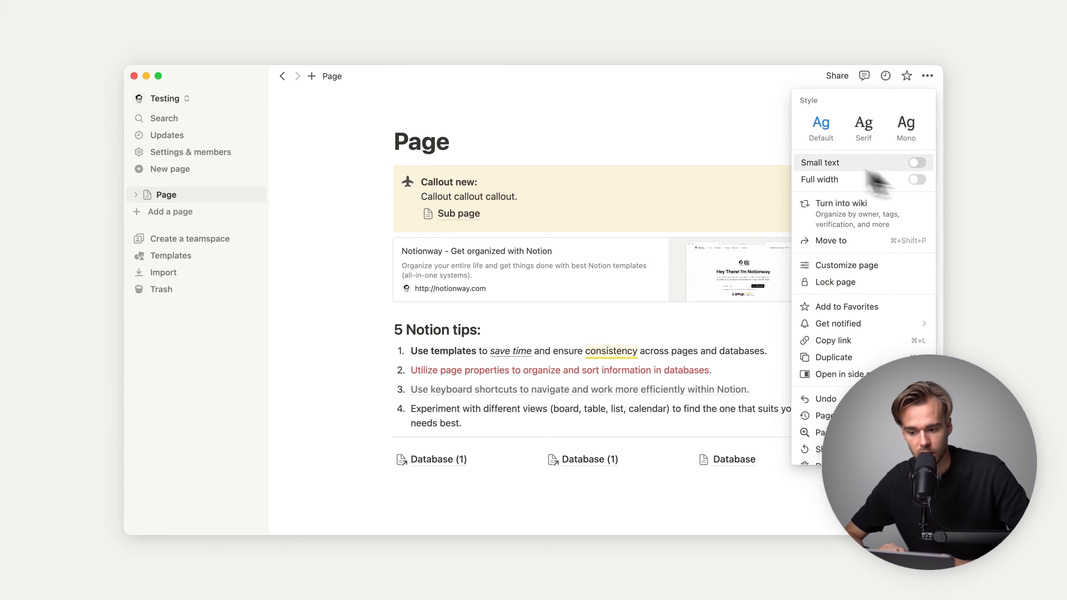
pyautogui.click(756, 142)
pyautogui.click(927, 76)
pyautogui.click(917, 179)
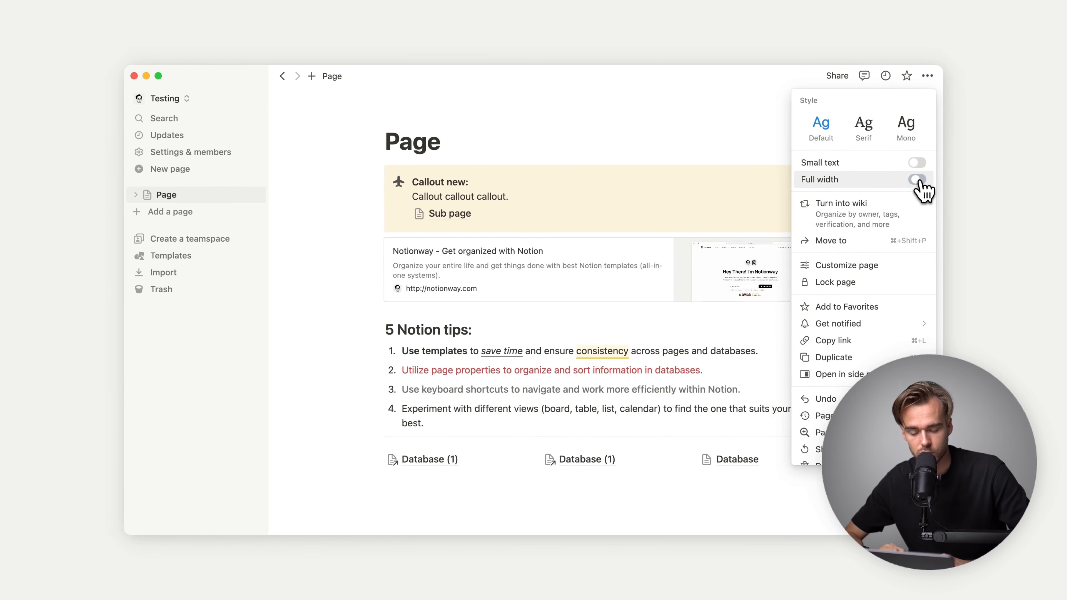
pyautogui.click(702, 136)
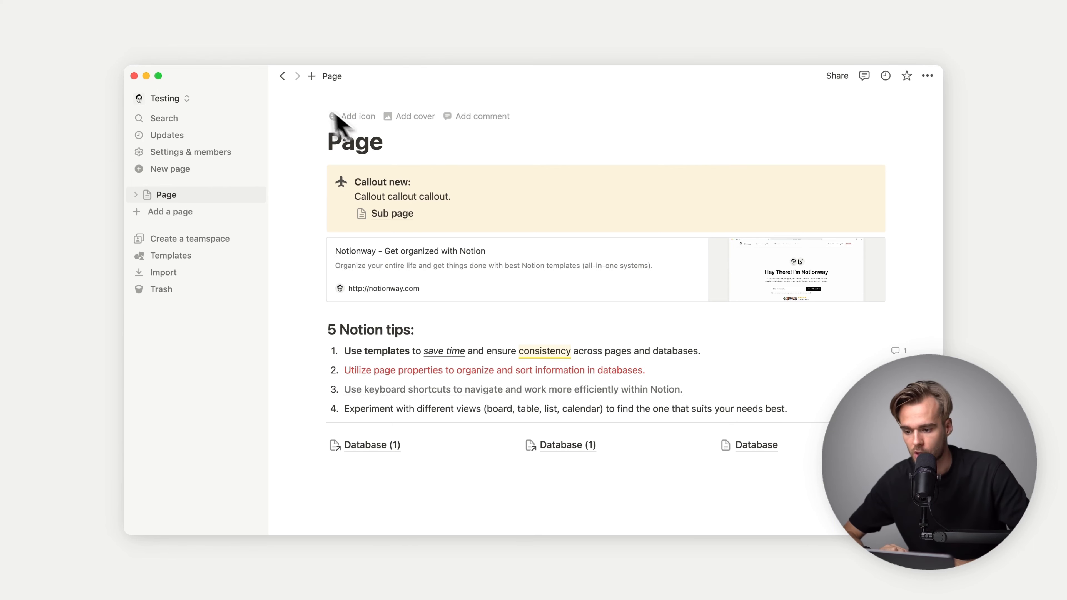
# Step: Collapse the sidebar and resolve the comment attached to the word "consistency" in the first tip
pyautogui.click(254, 75)
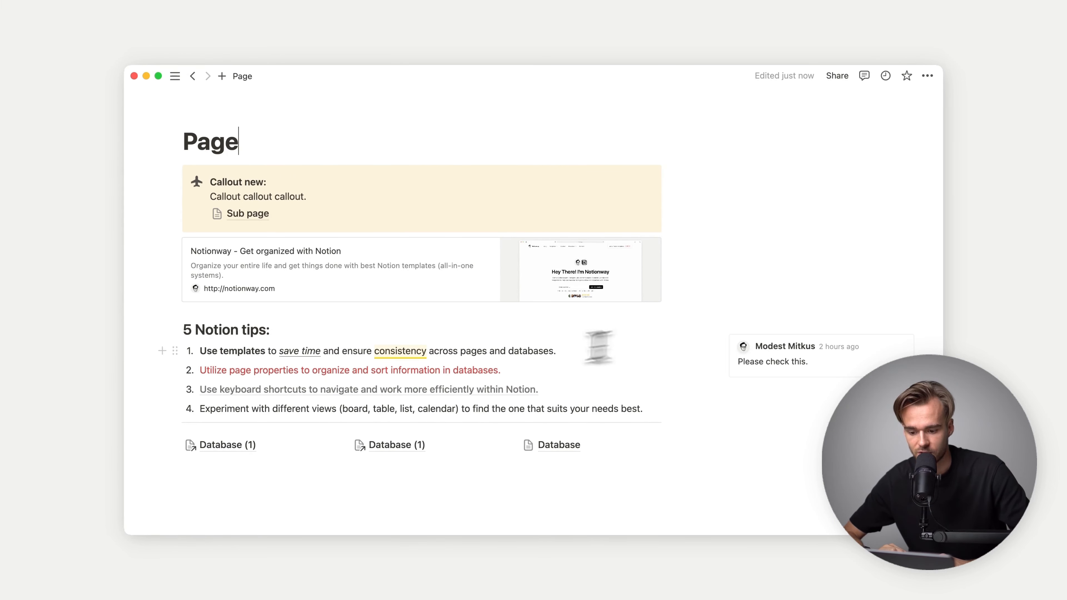
pyautogui.click(410, 351)
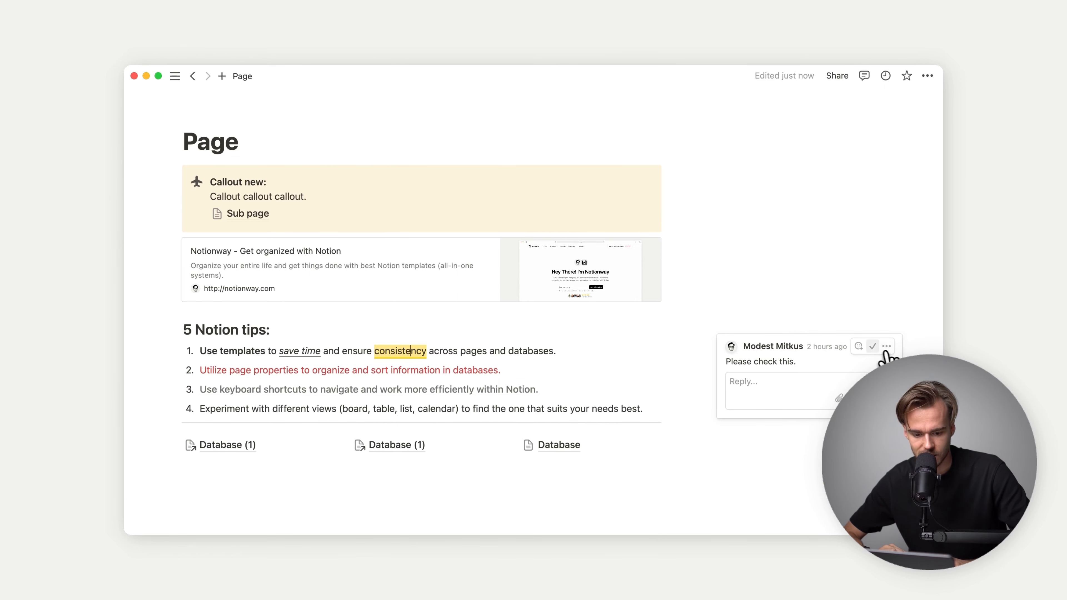
pyautogui.click(873, 346)
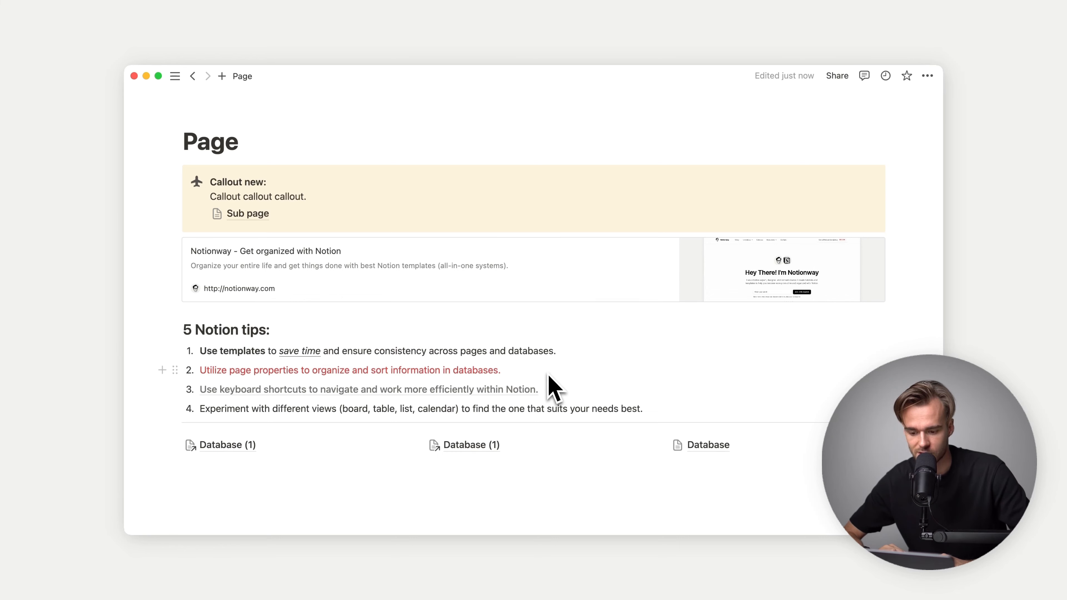
pyautogui.scroll(1, 548, 375)
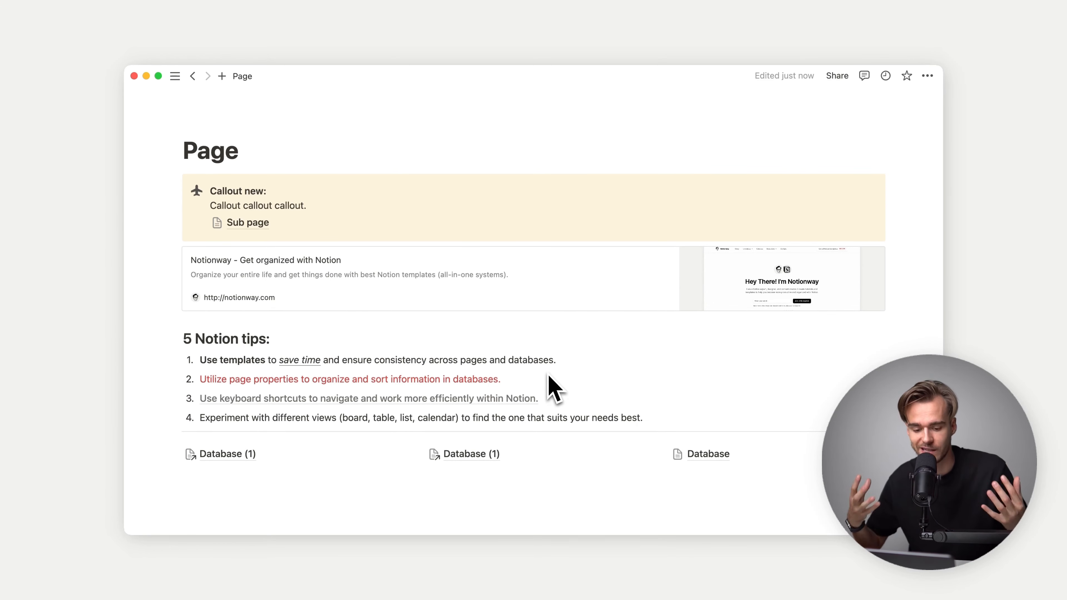